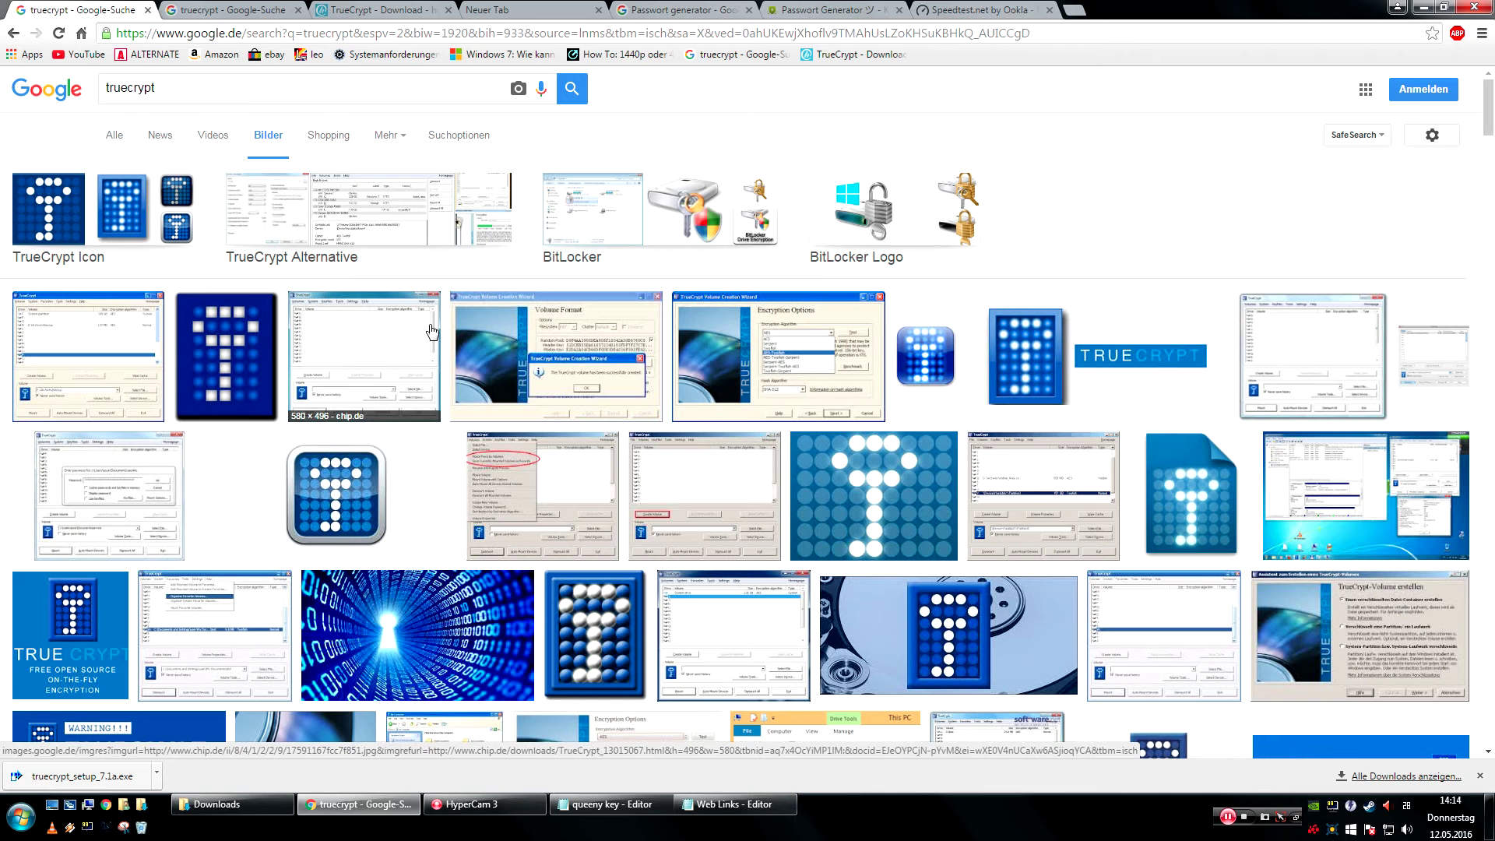
# - Check the Google web results for truecrypt, then switch to the heise TrueCrypt download tab
pyautogui.click(226, 9)
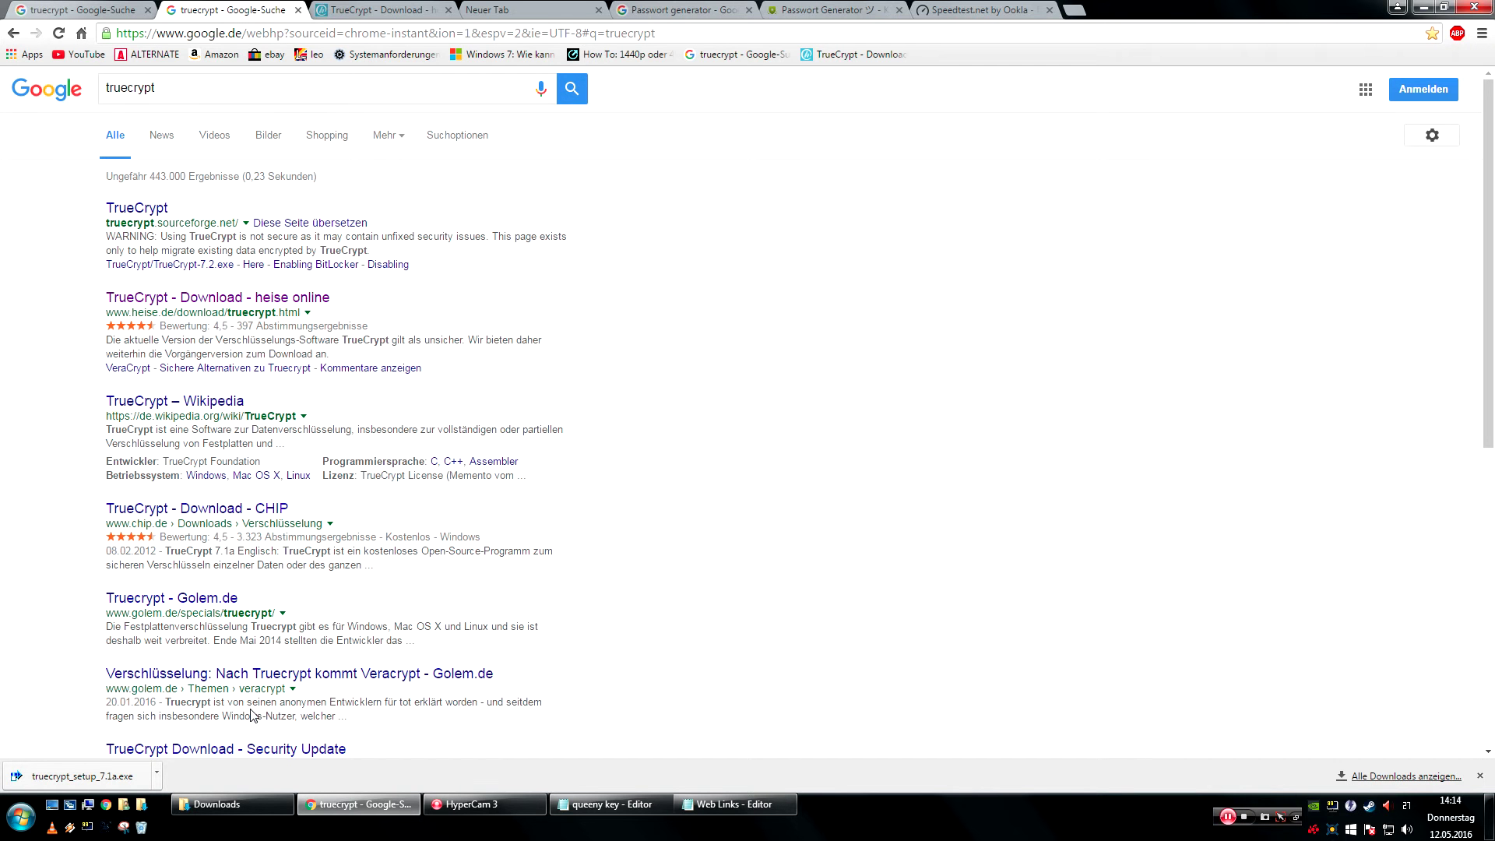
pyautogui.click(374, 7)
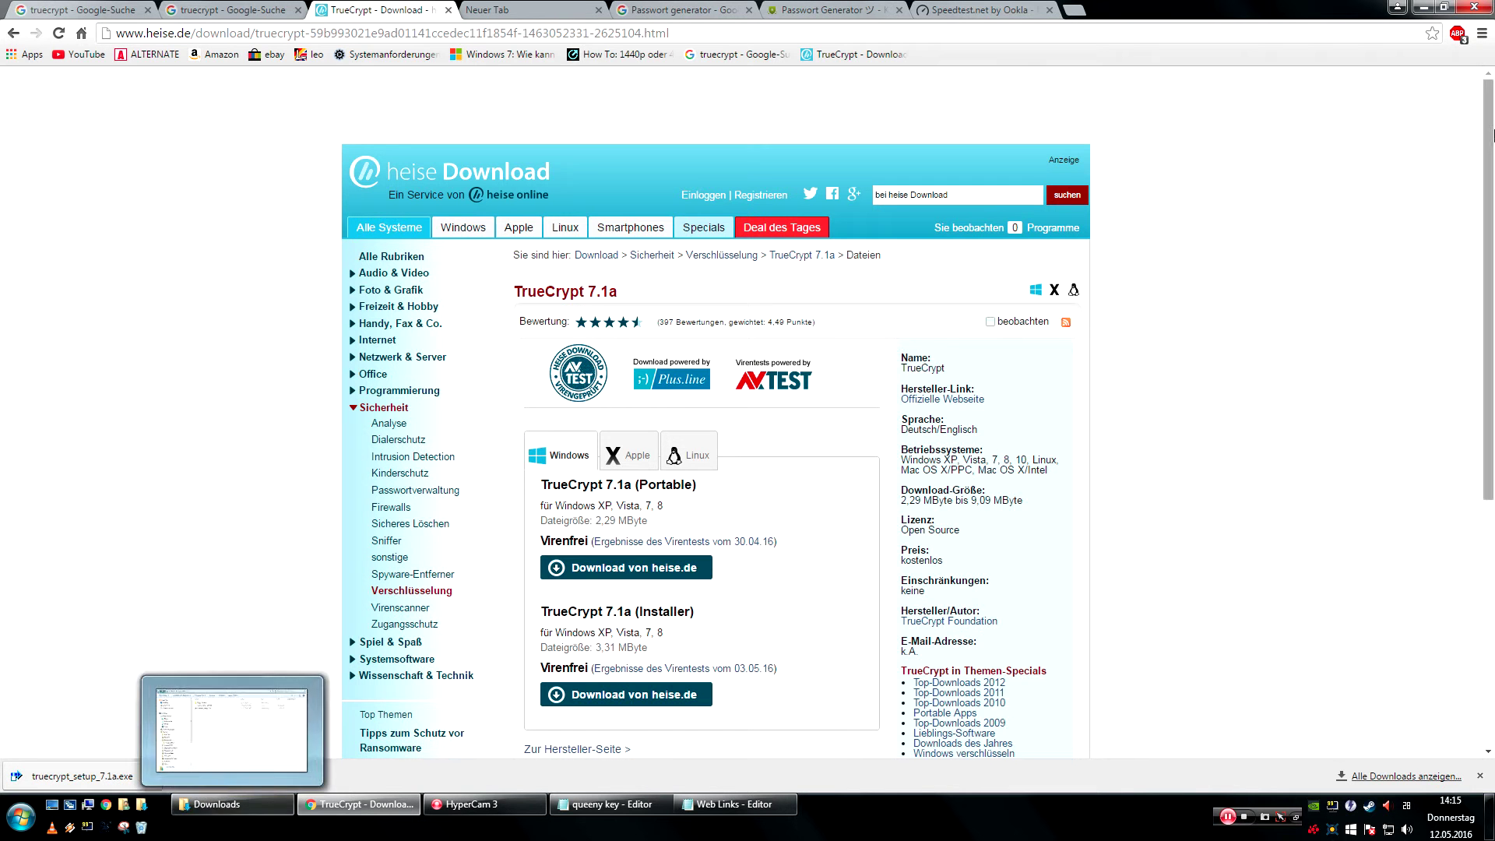
# - Run the truecrypt_setup_7.1a installer from the Downloads folder
pyautogui.click(1431, 13)
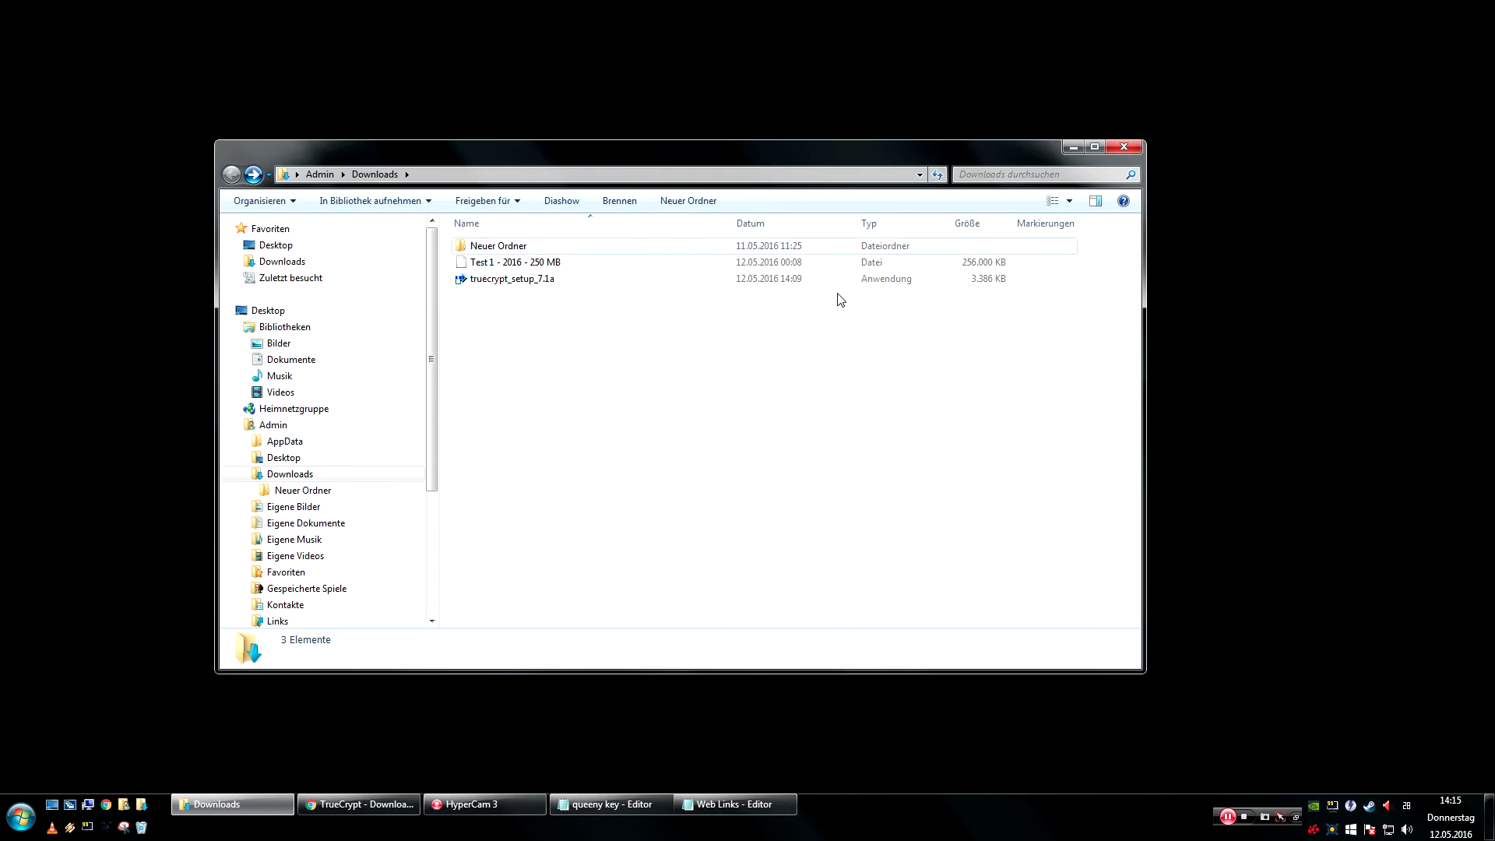
pyautogui.click(526, 282)
pyautogui.doubleClick(528, 282)
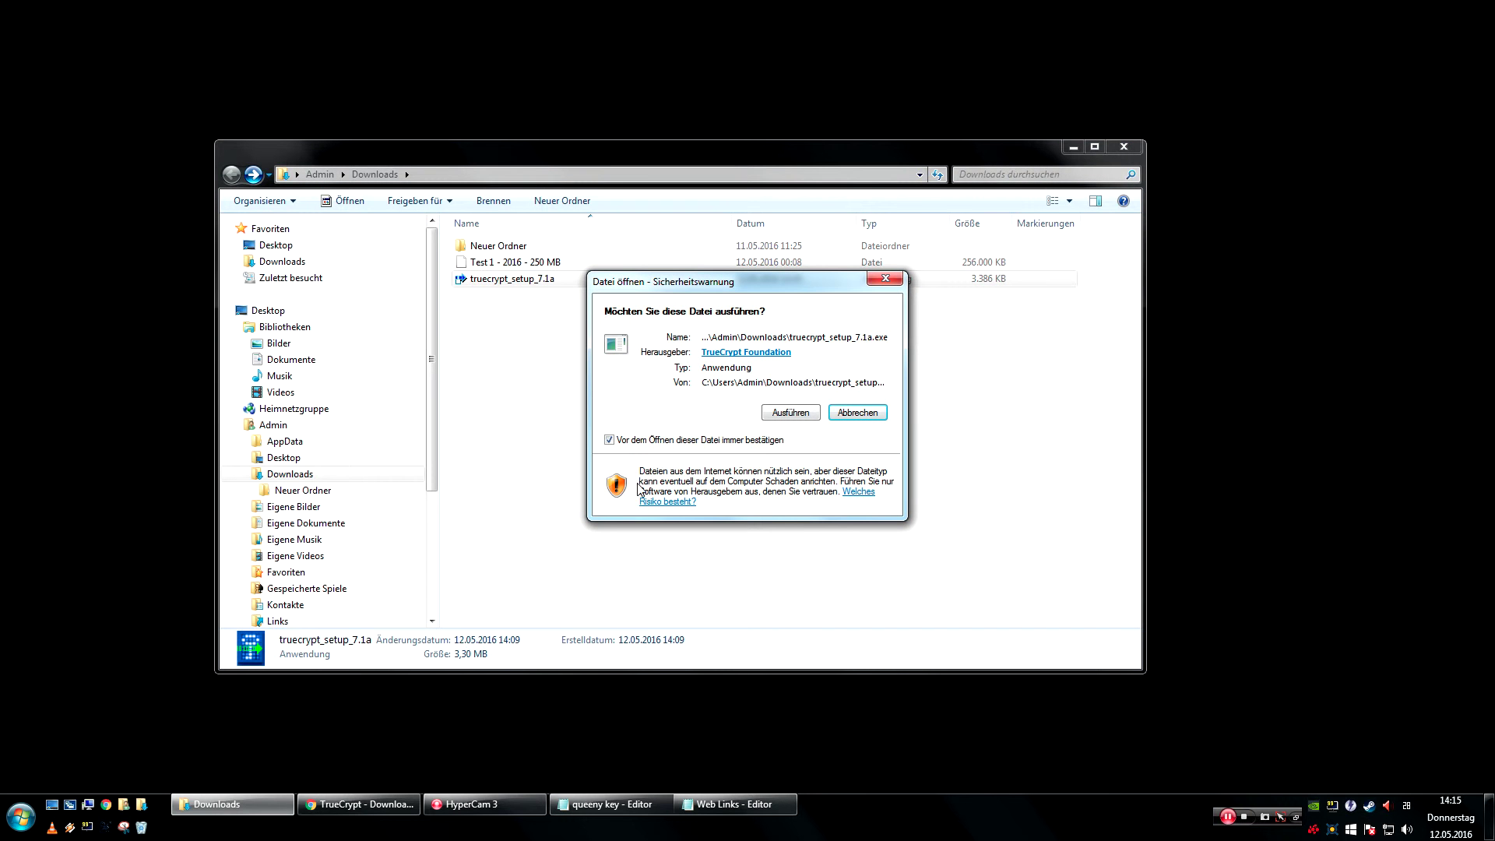
pyautogui.click(788, 414)
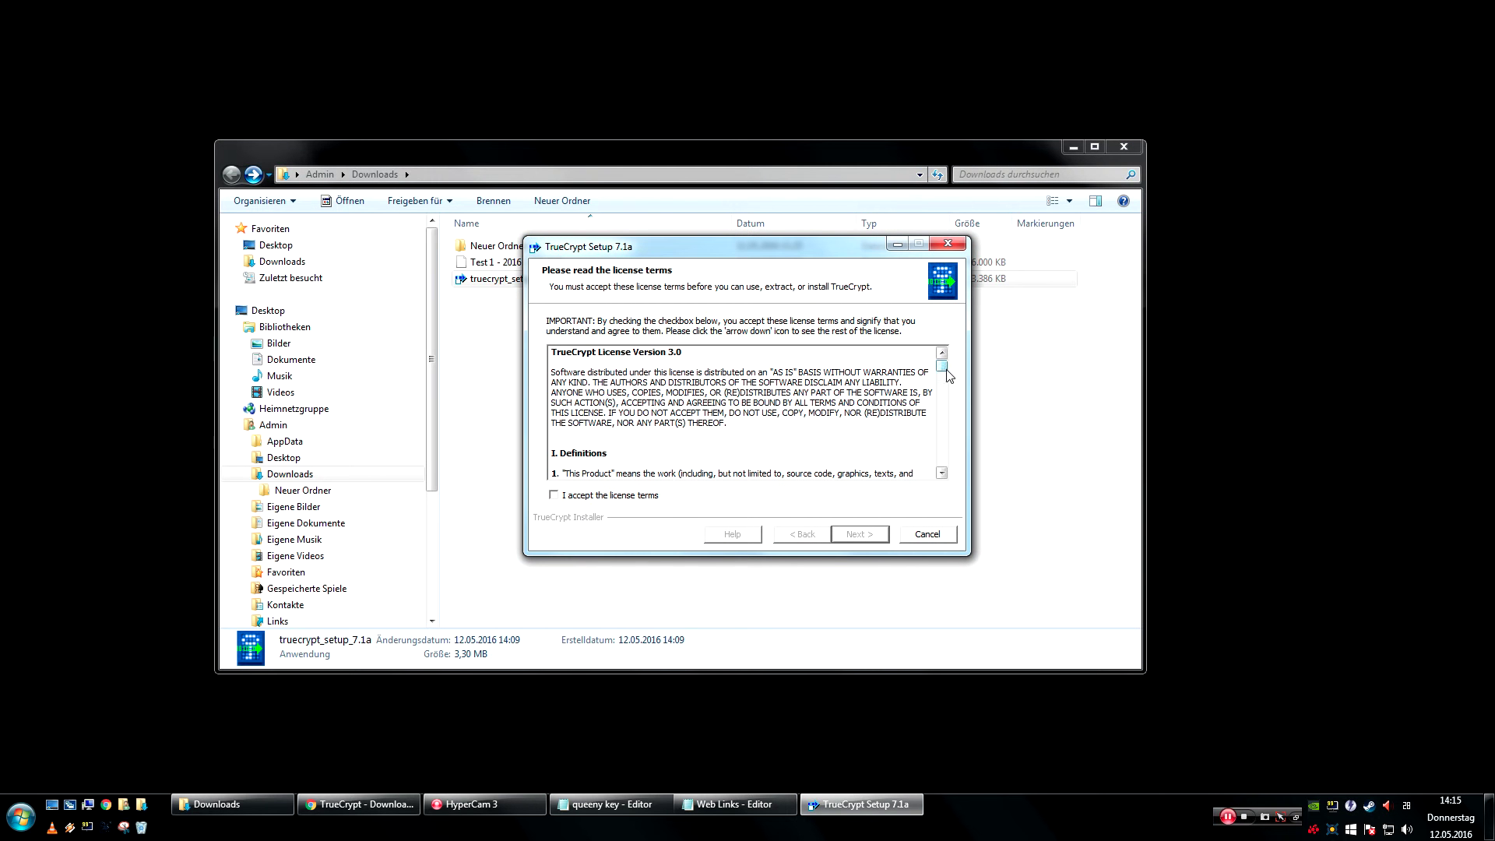
# - Accept the TrueCrypt license terms and continue to the Wizard Mode page
pyautogui.moveTo(942, 365); pyautogui.dragTo(947, 503)
pyautogui.click(556, 497)
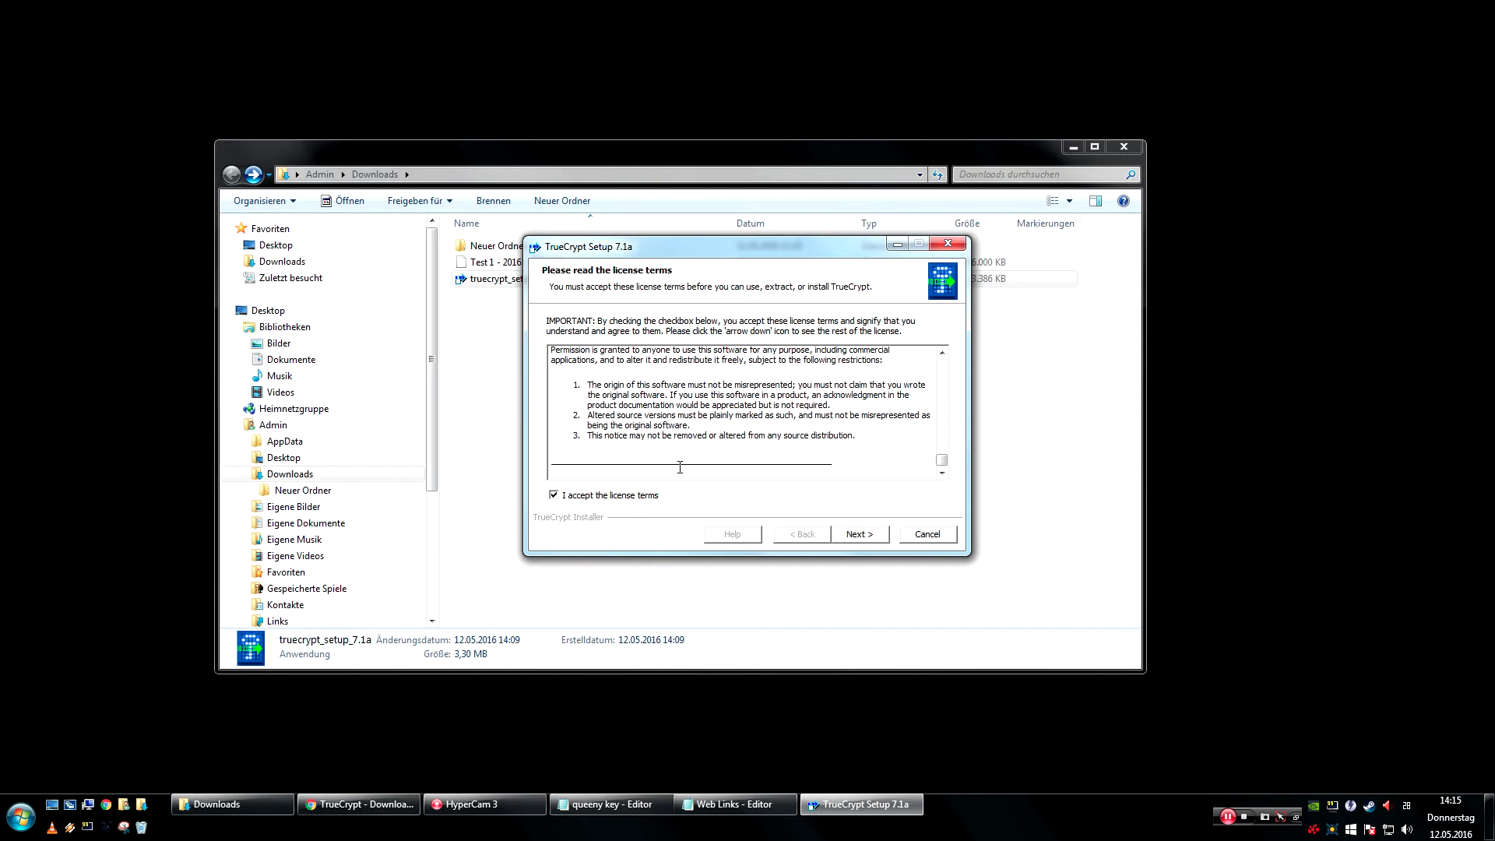
pyautogui.click(865, 537)
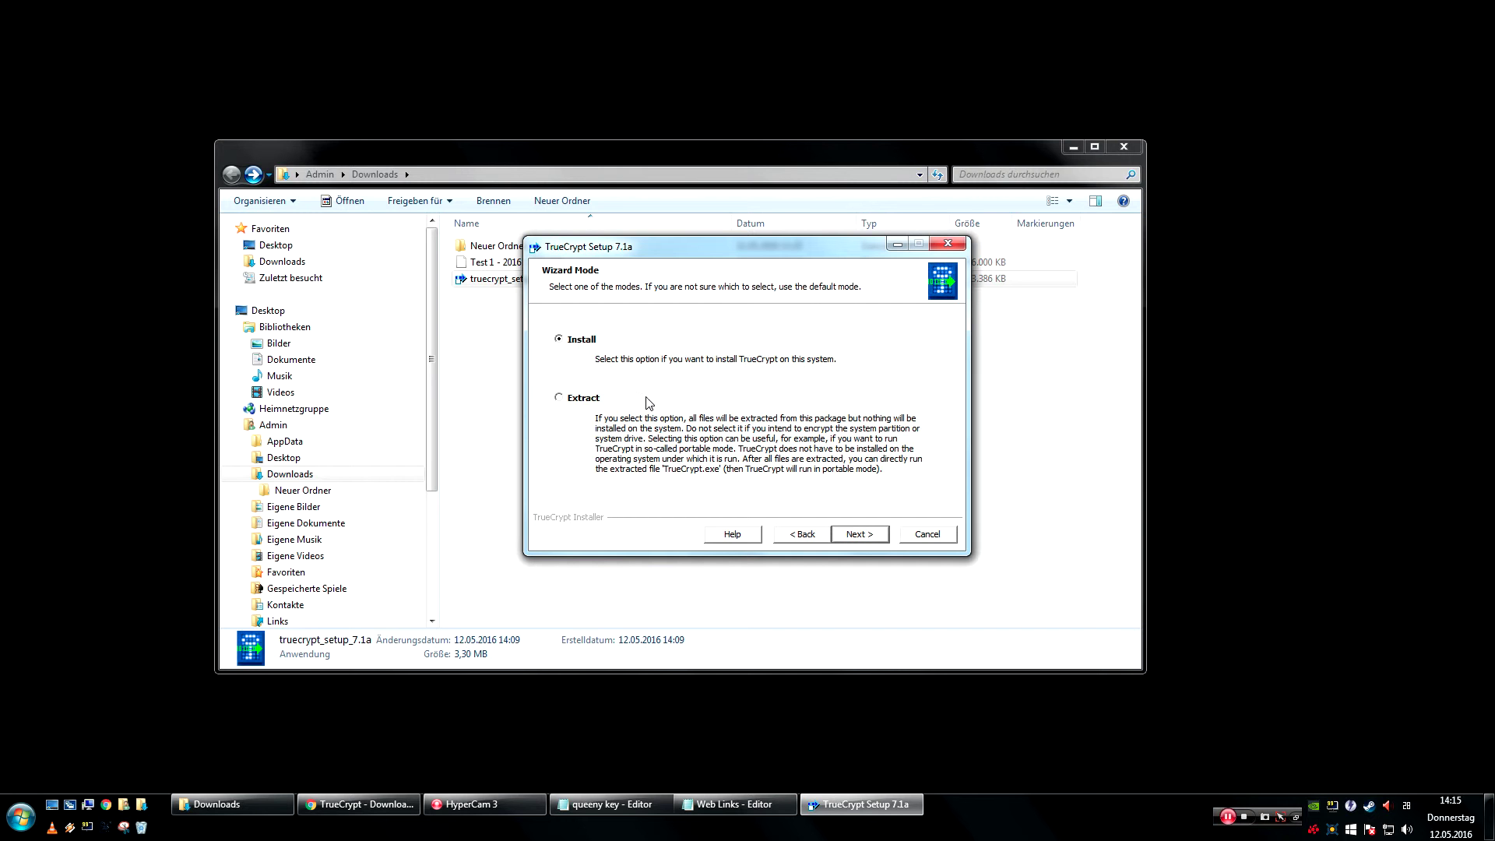
# - Install TrueCrypt 7.1a with default options, finish setup, and decline the beginner's tutorial
pyautogui.click(861, 535)
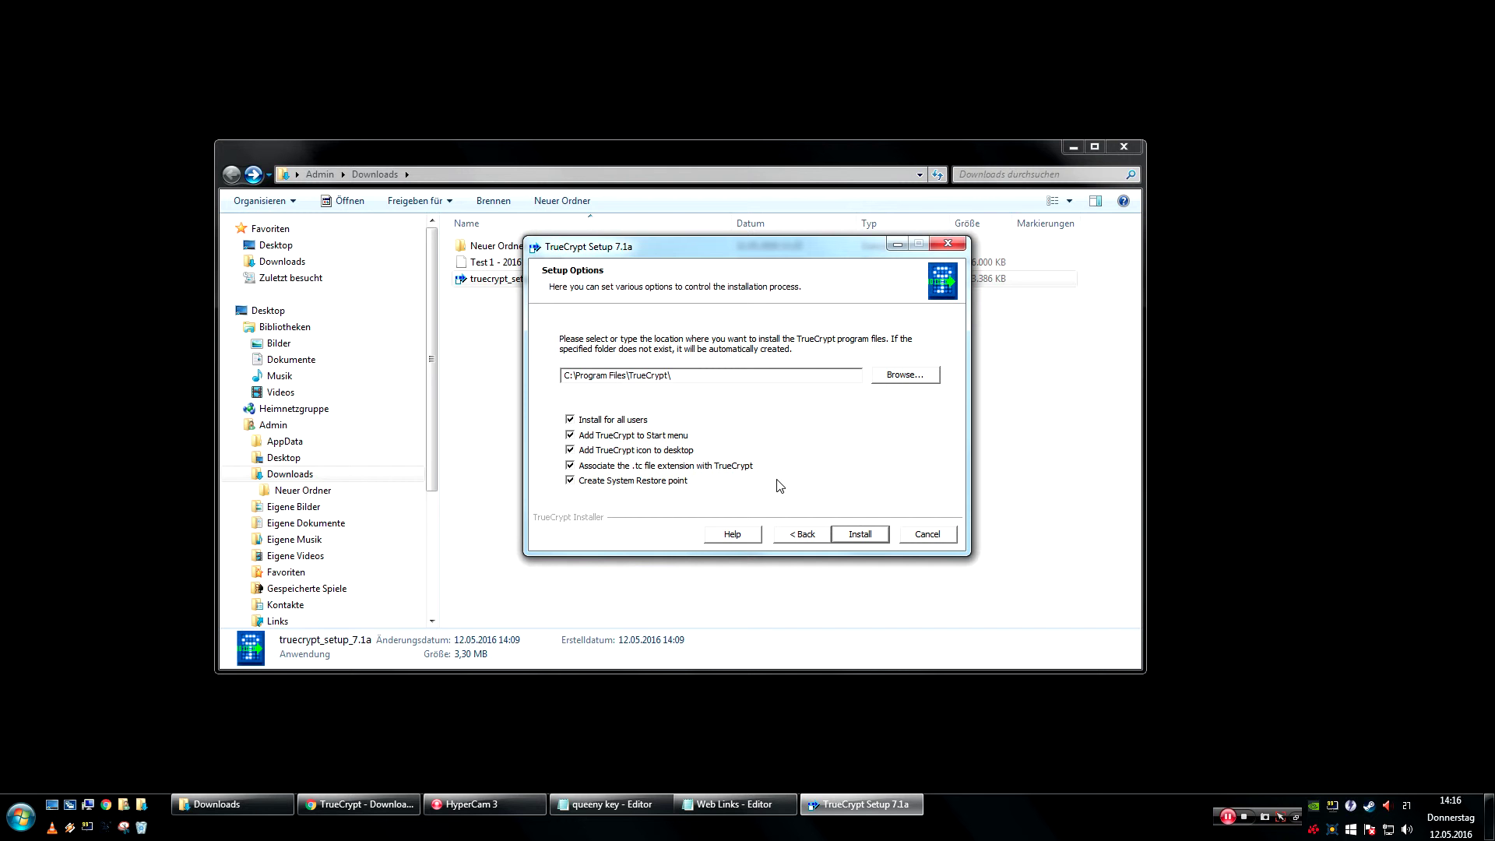
pyautogui.click(859, 536)
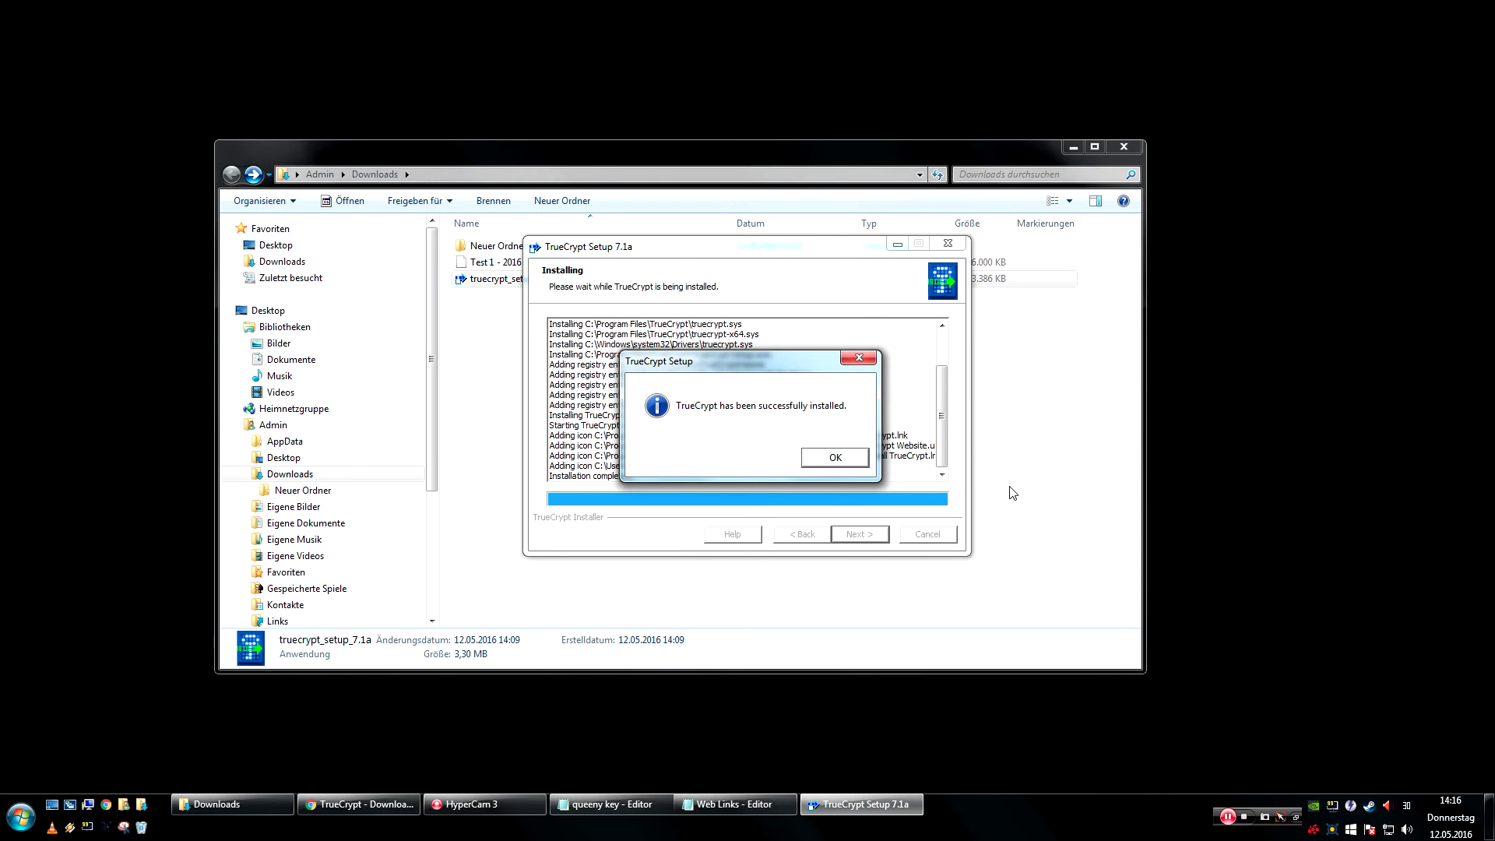
pyautogui.click(833, 460)
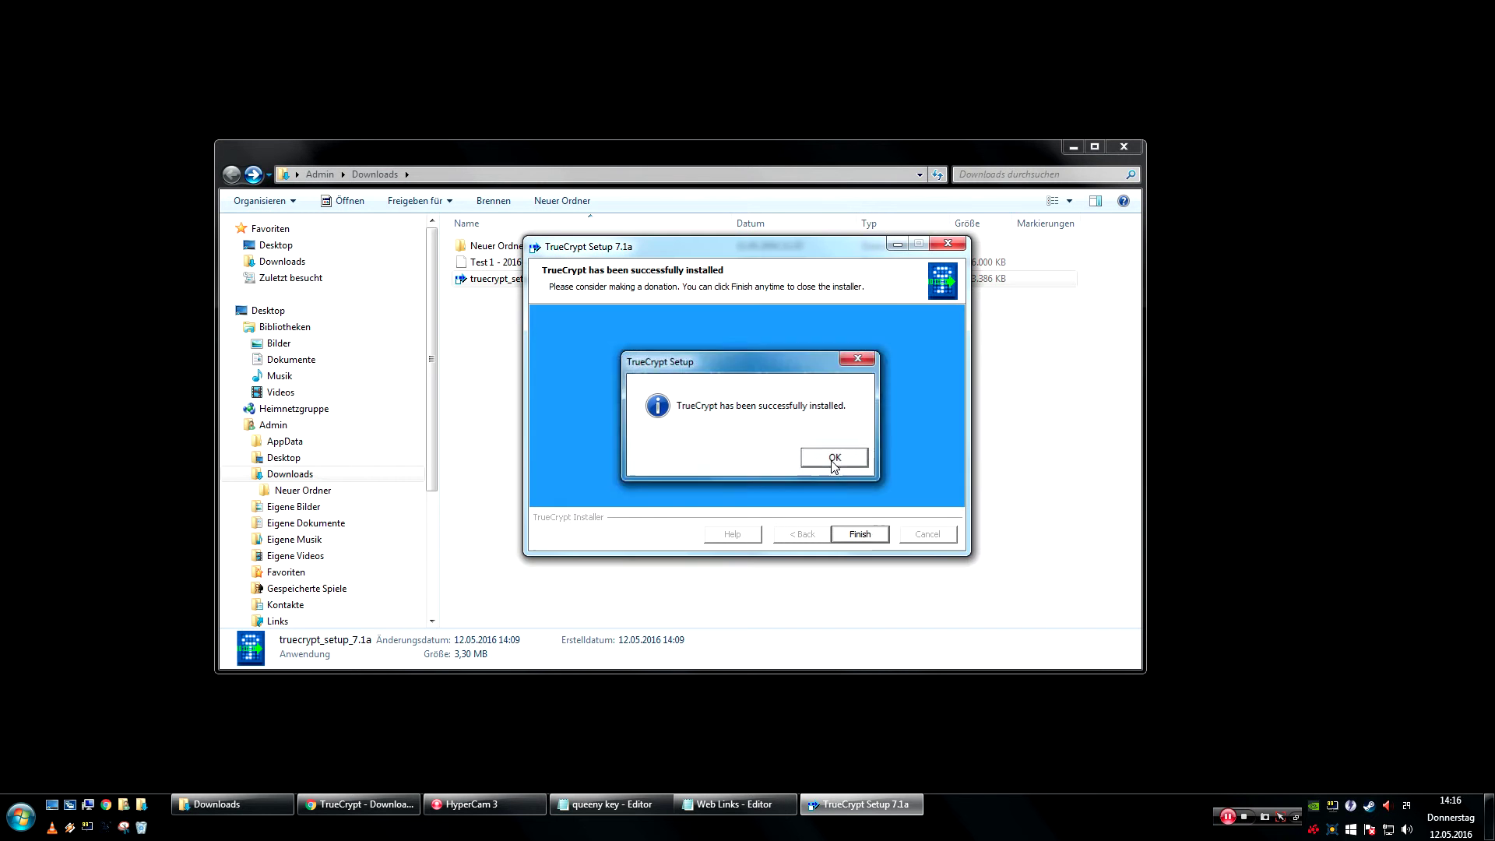
pyautogui.click(863, 535)
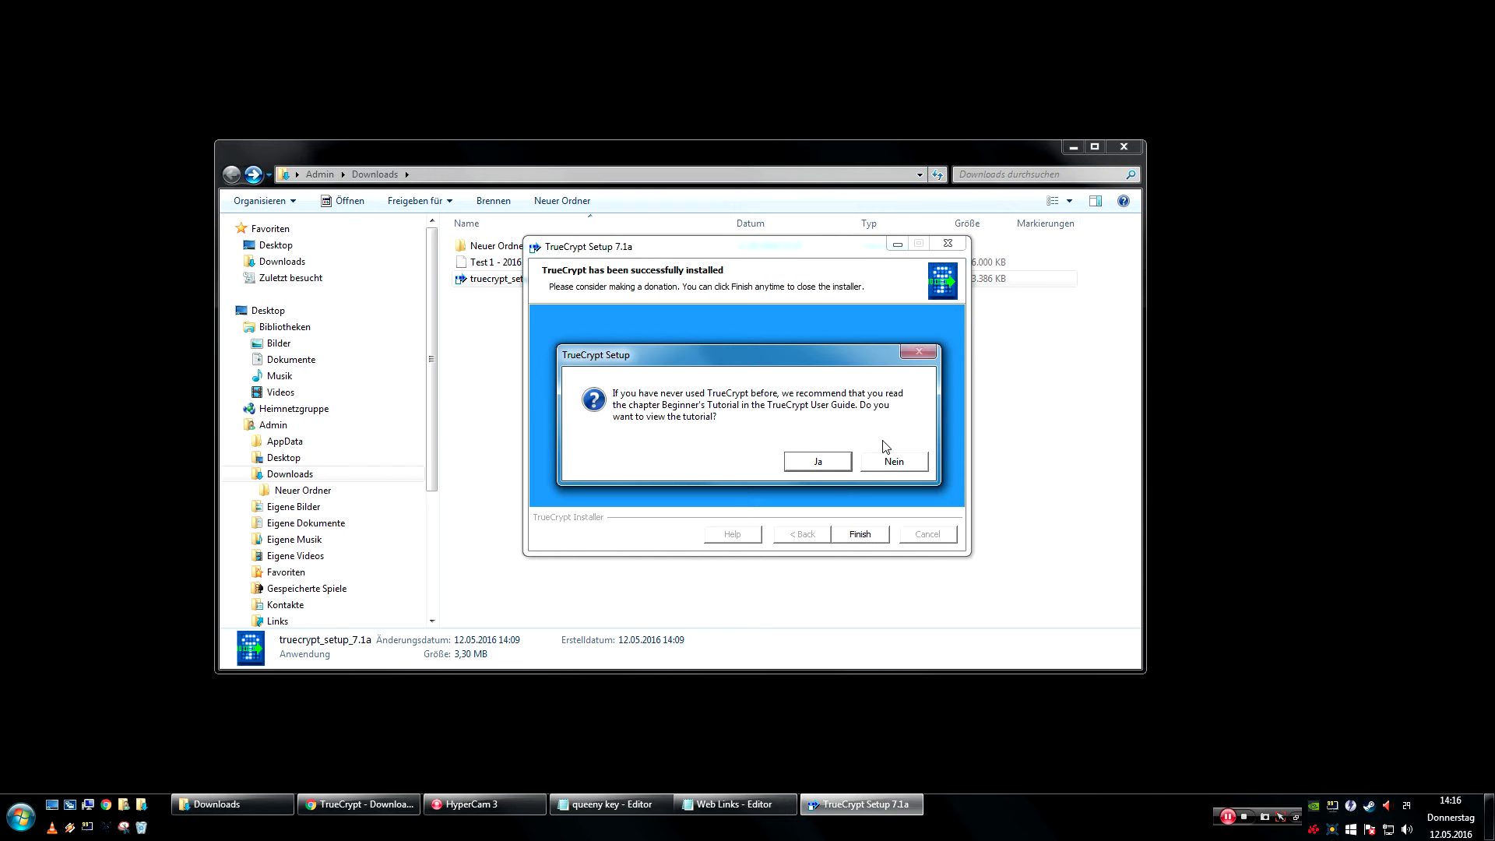
pyautogui.click(892, 463)
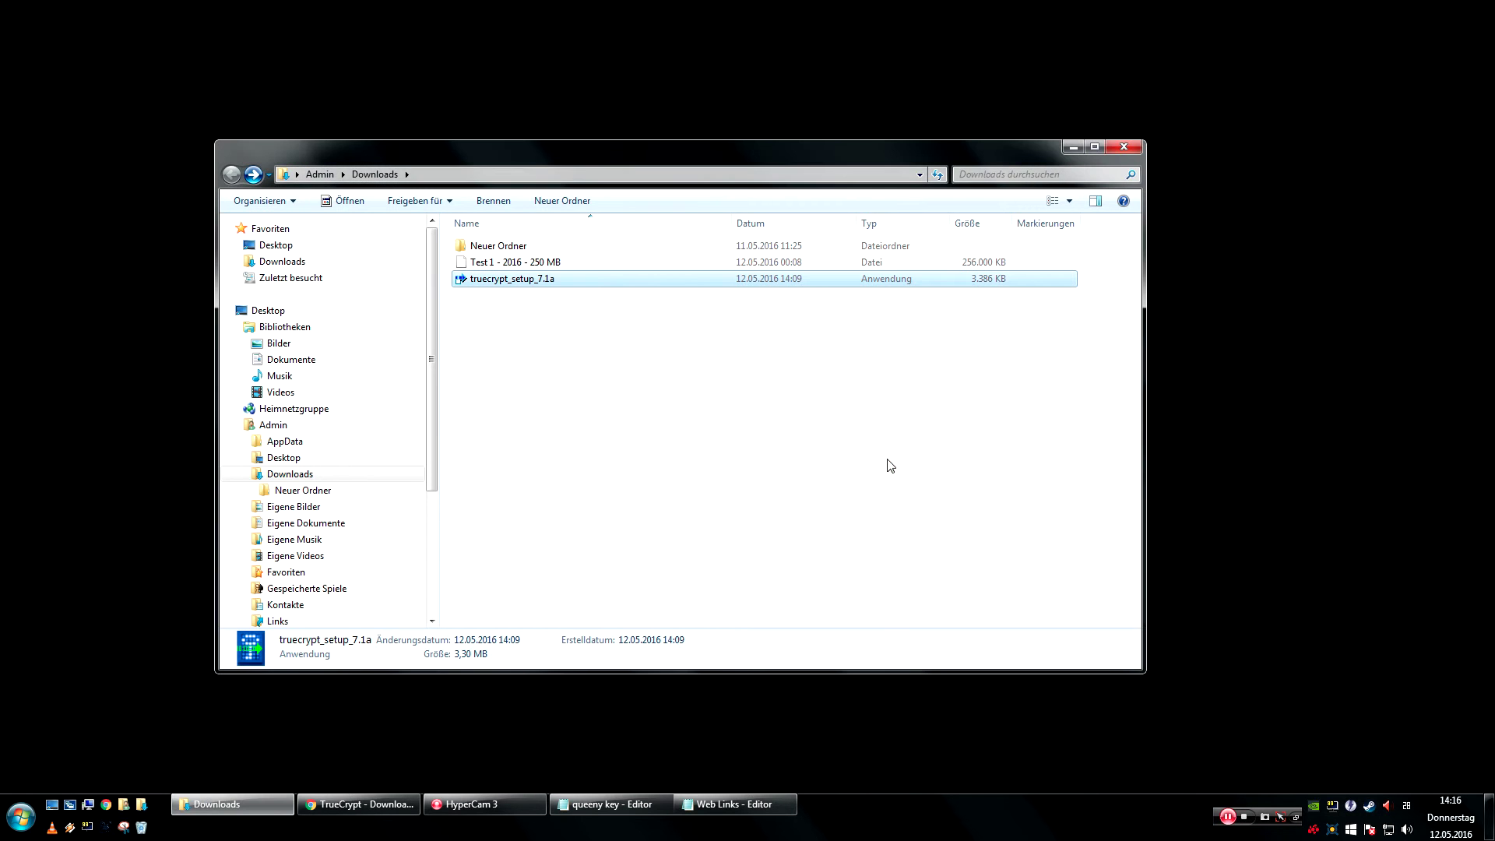
# - Look up the Drive folder link in the Web Links note, then switch Chrome to the empty new tab
pyautogui.click(854, 477)
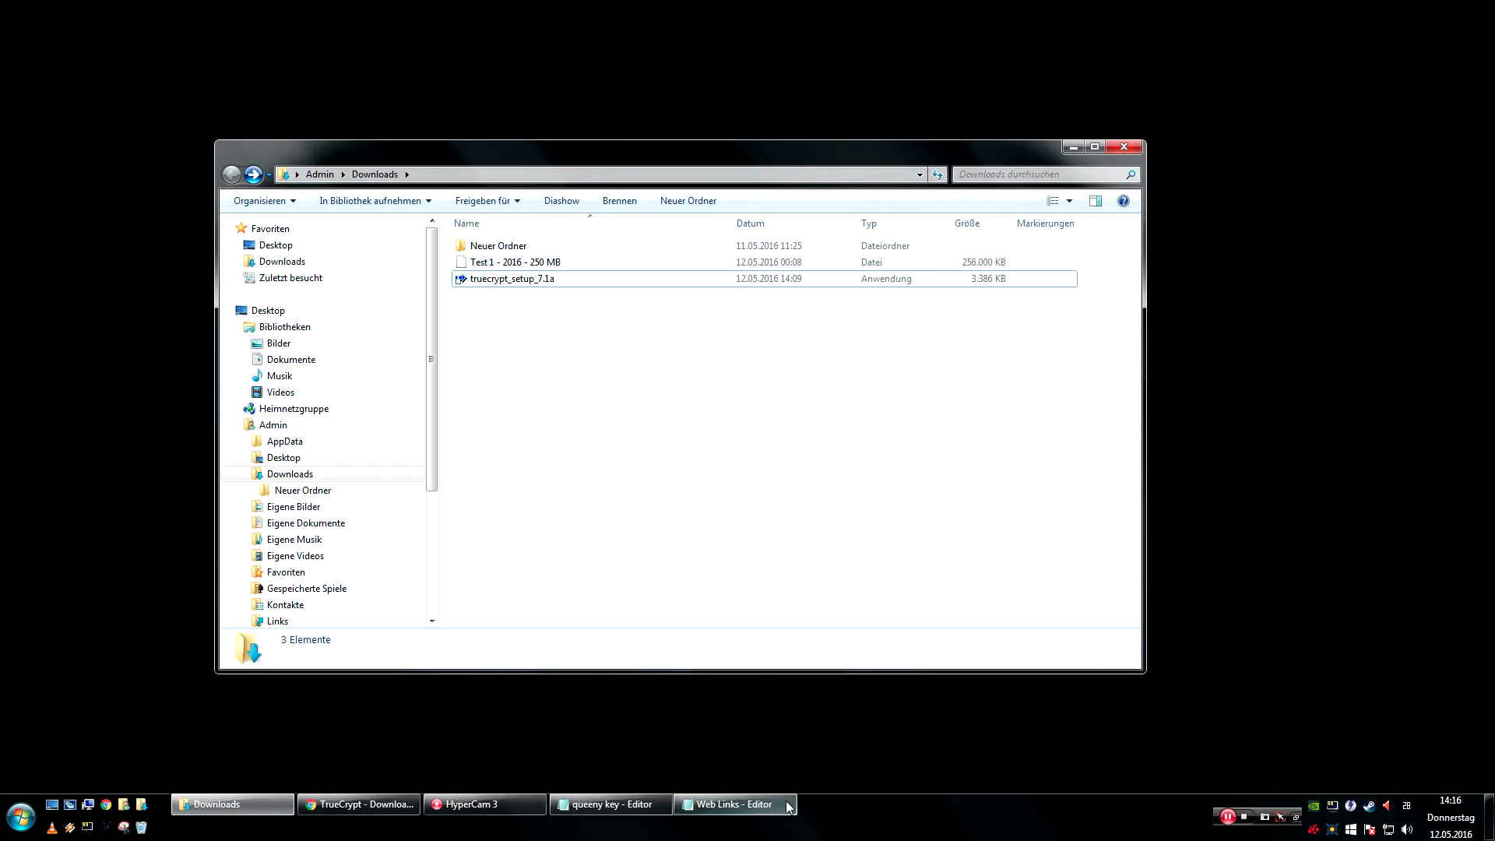
pyautogui.click(718, 818)
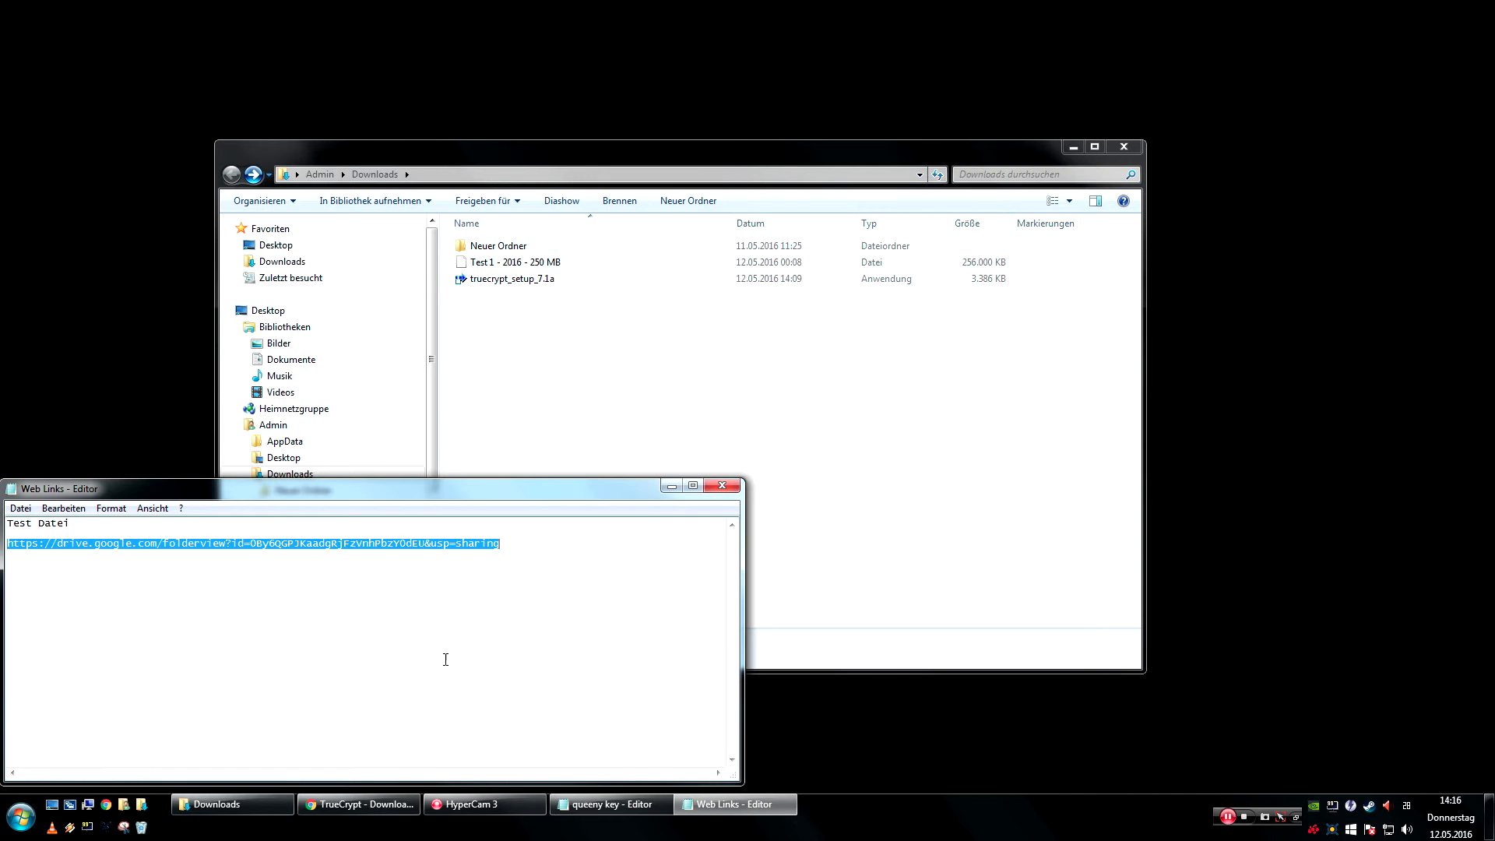
pyautogui.click(358, 804)
pyautogui.click(507, 10)
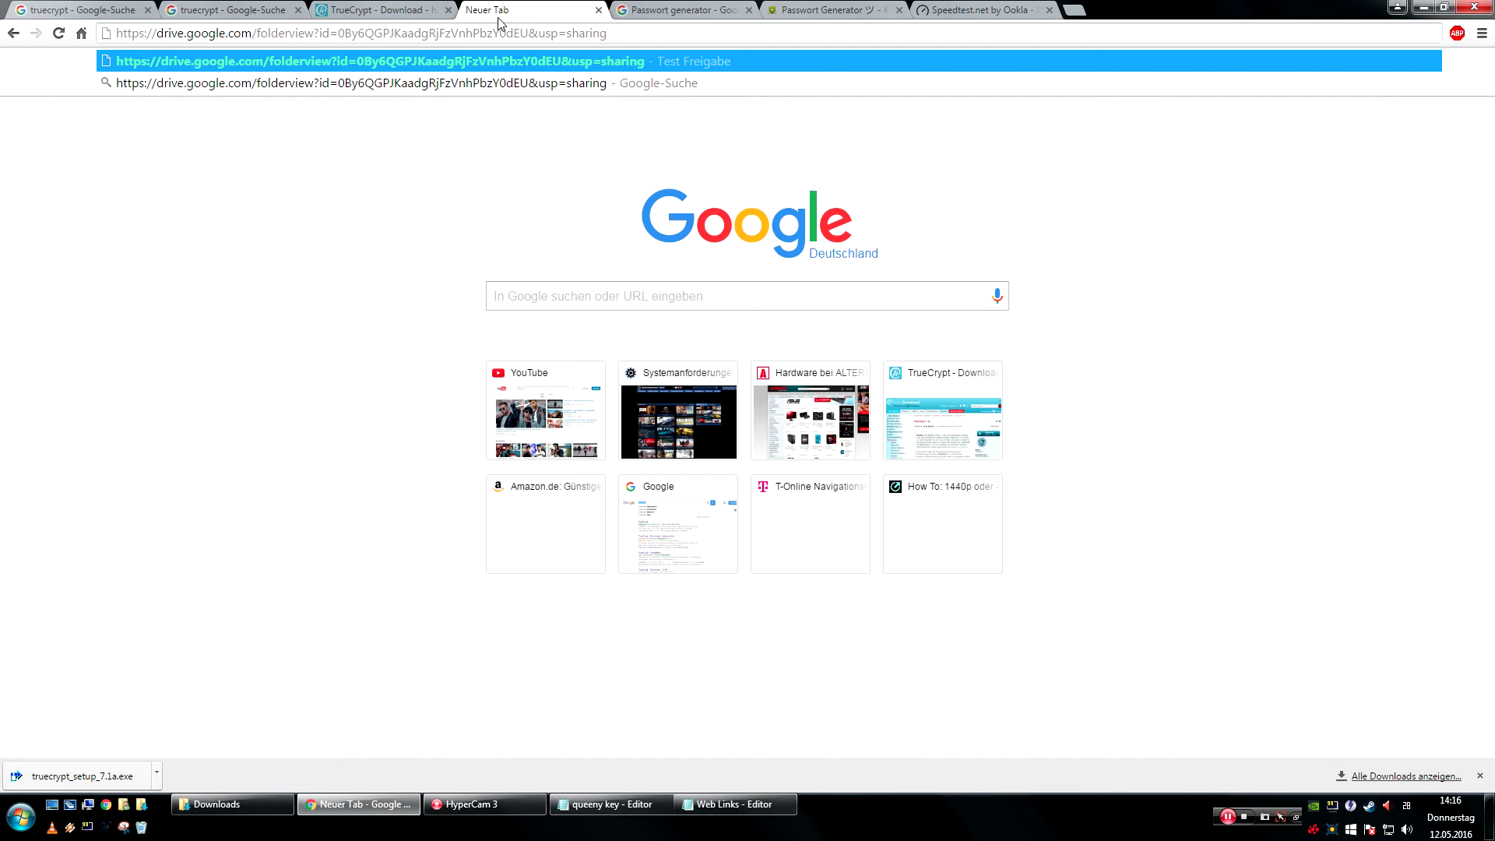
# - Load the shared Drive folder and start downloading 'Test 1 - 2016 - 250 MB' despite the virus-scan warning
pyautogui.press('Return')
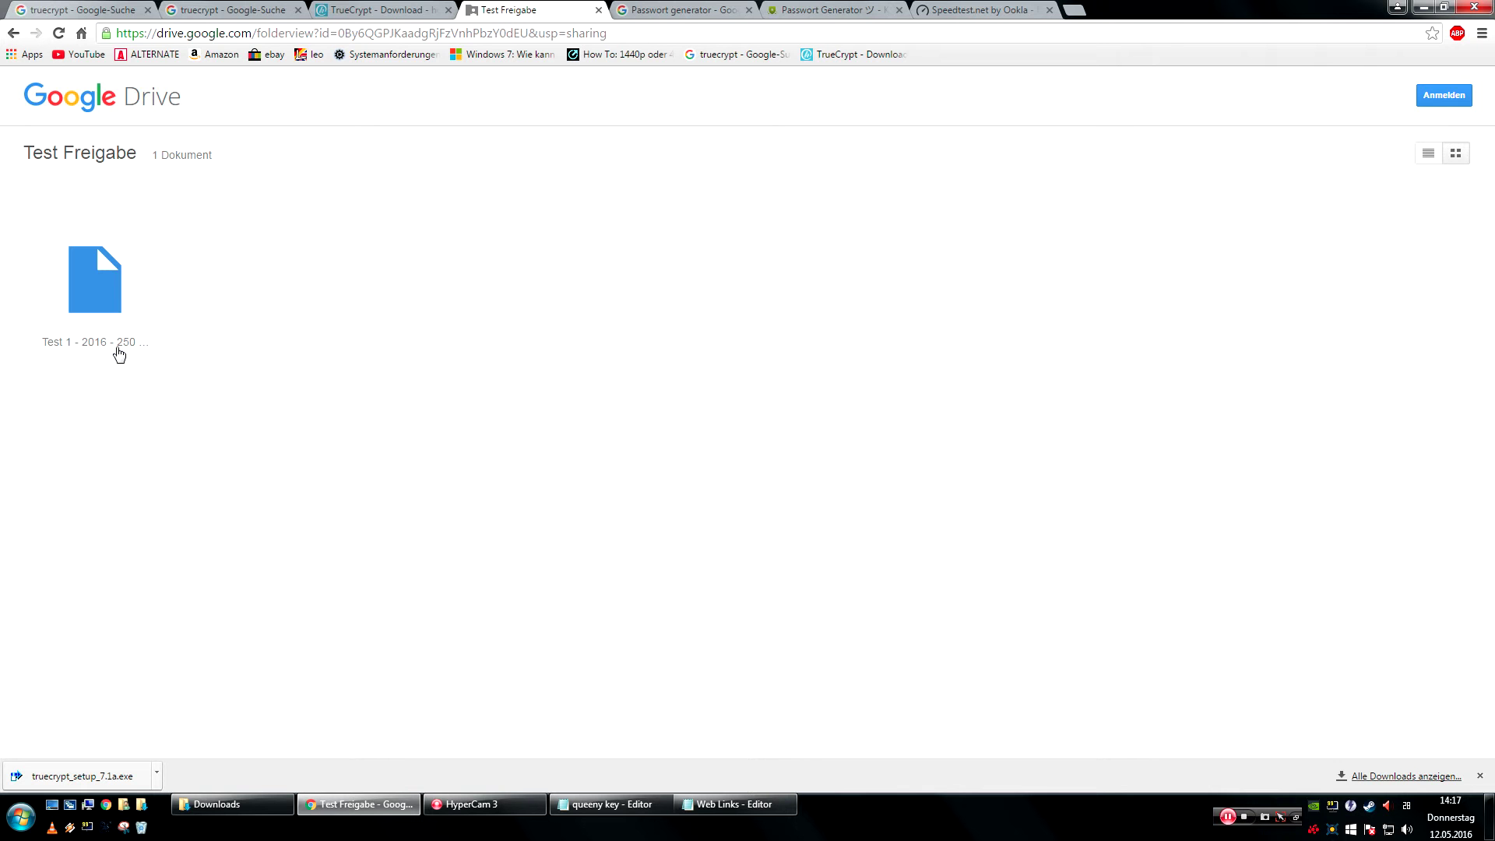
pyautogui.click(136, 340)
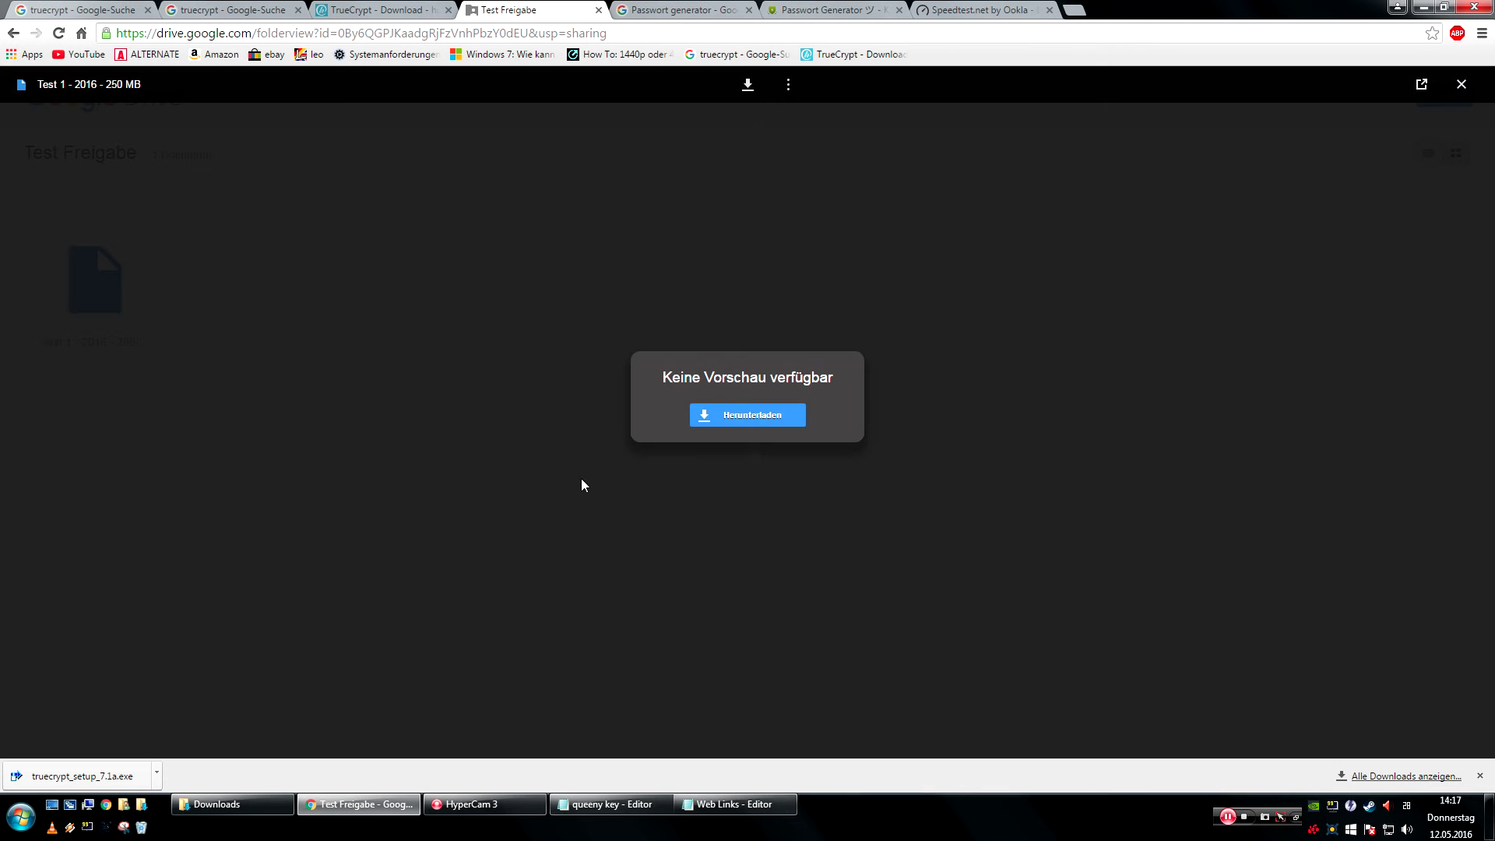
pyautogui.click(747, 418)
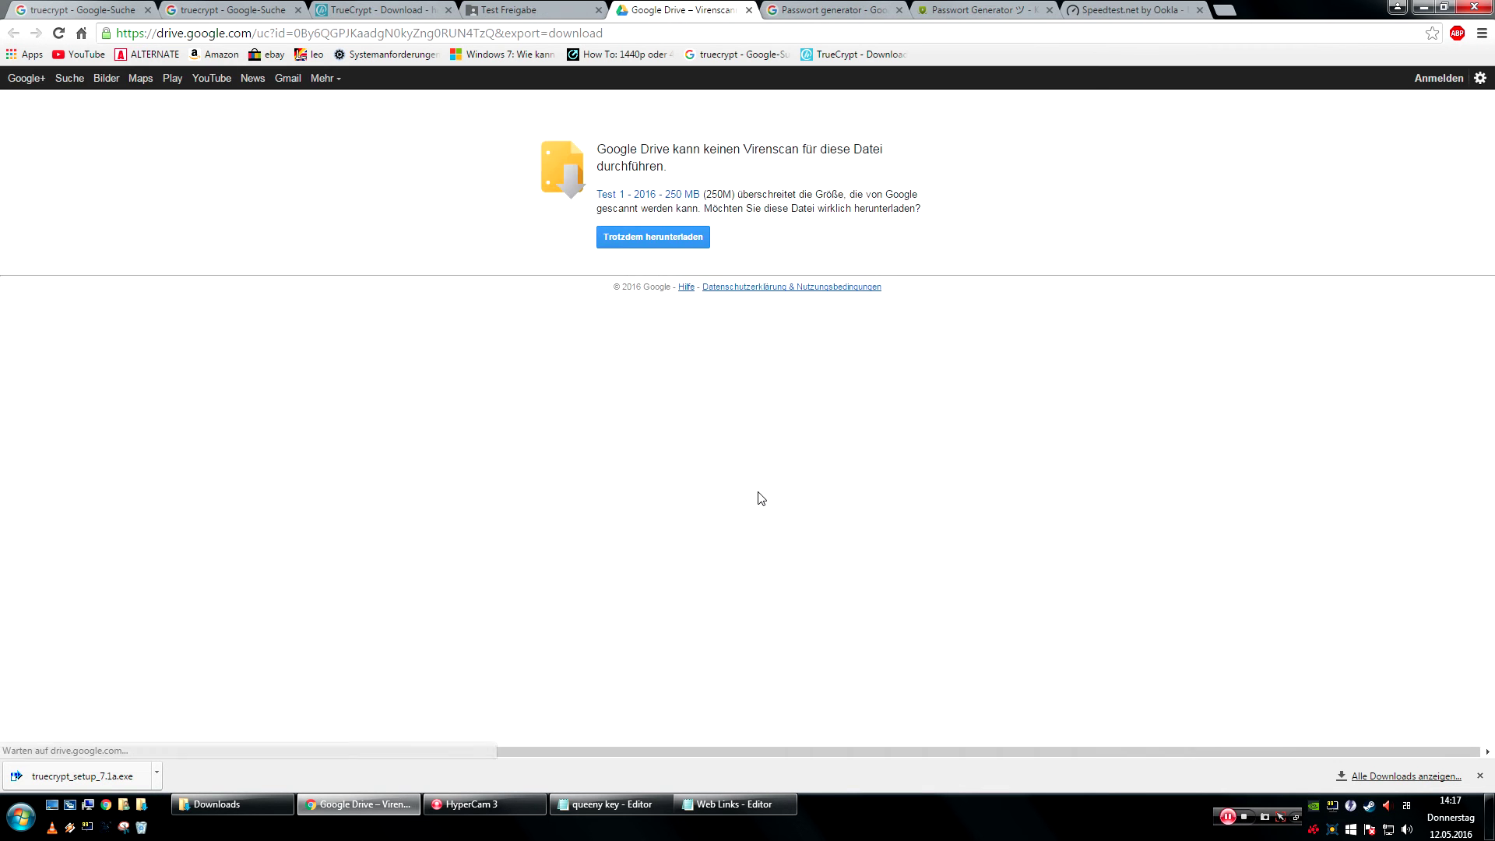
pyautogui.click(653, 232)
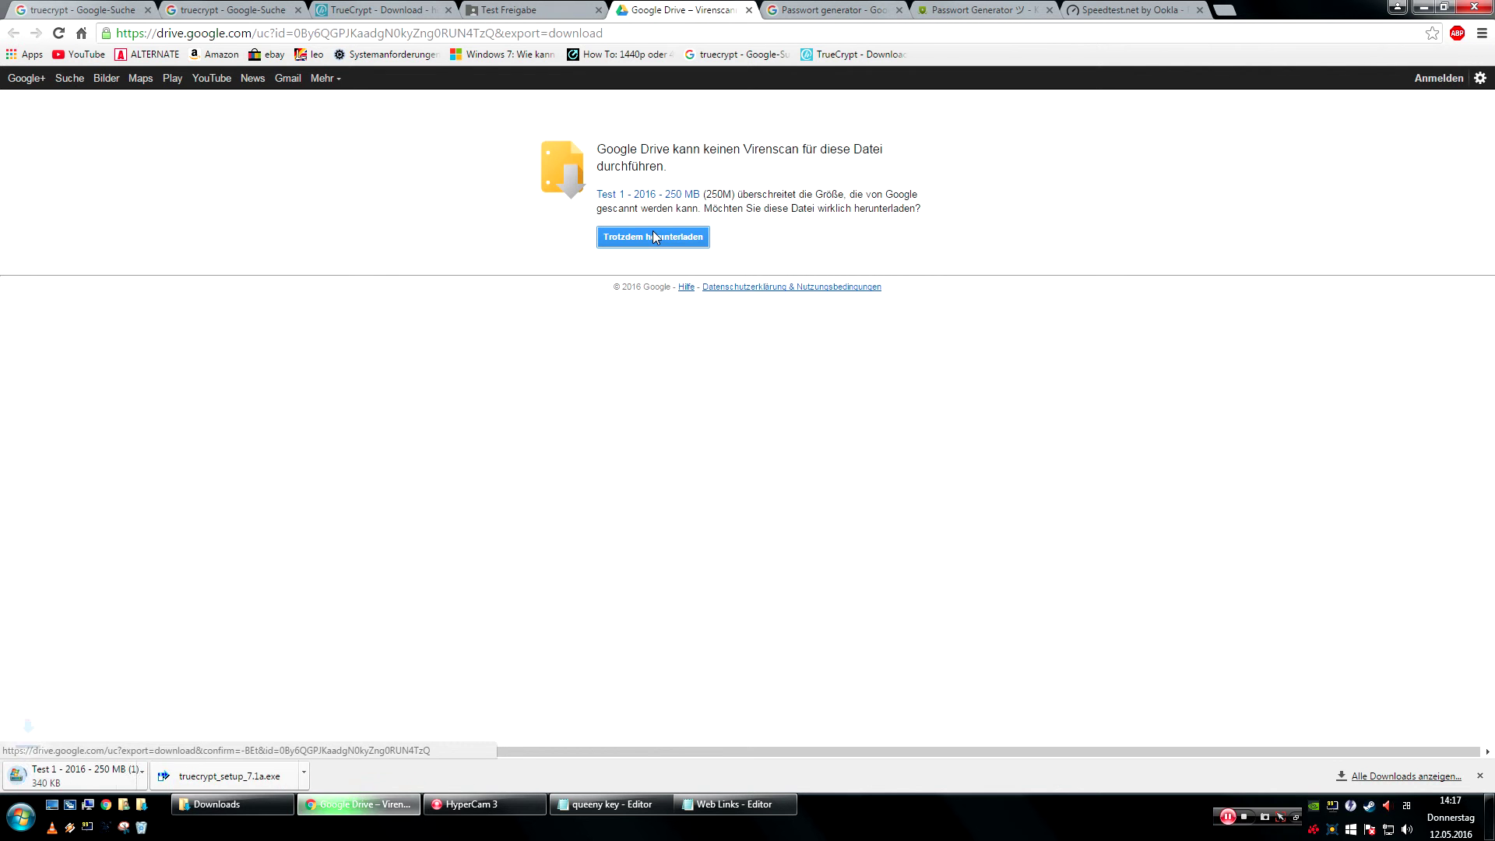
# - Cancel the test file download in Chrome's downloads list and return to the Downloads folder
pyautogui.click(1378, 778)
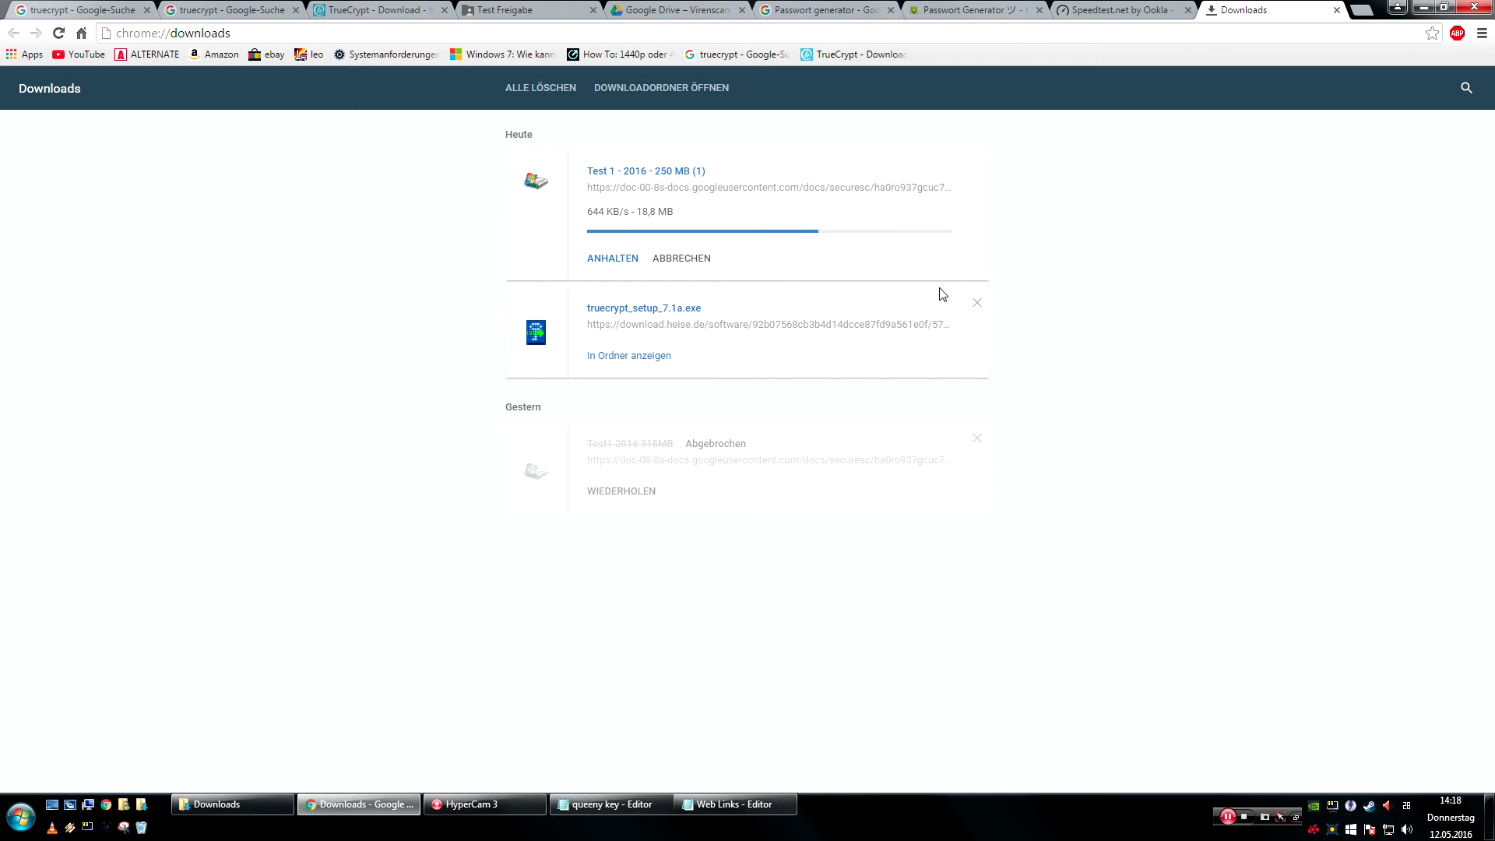
pyautogui.click(681, 258)
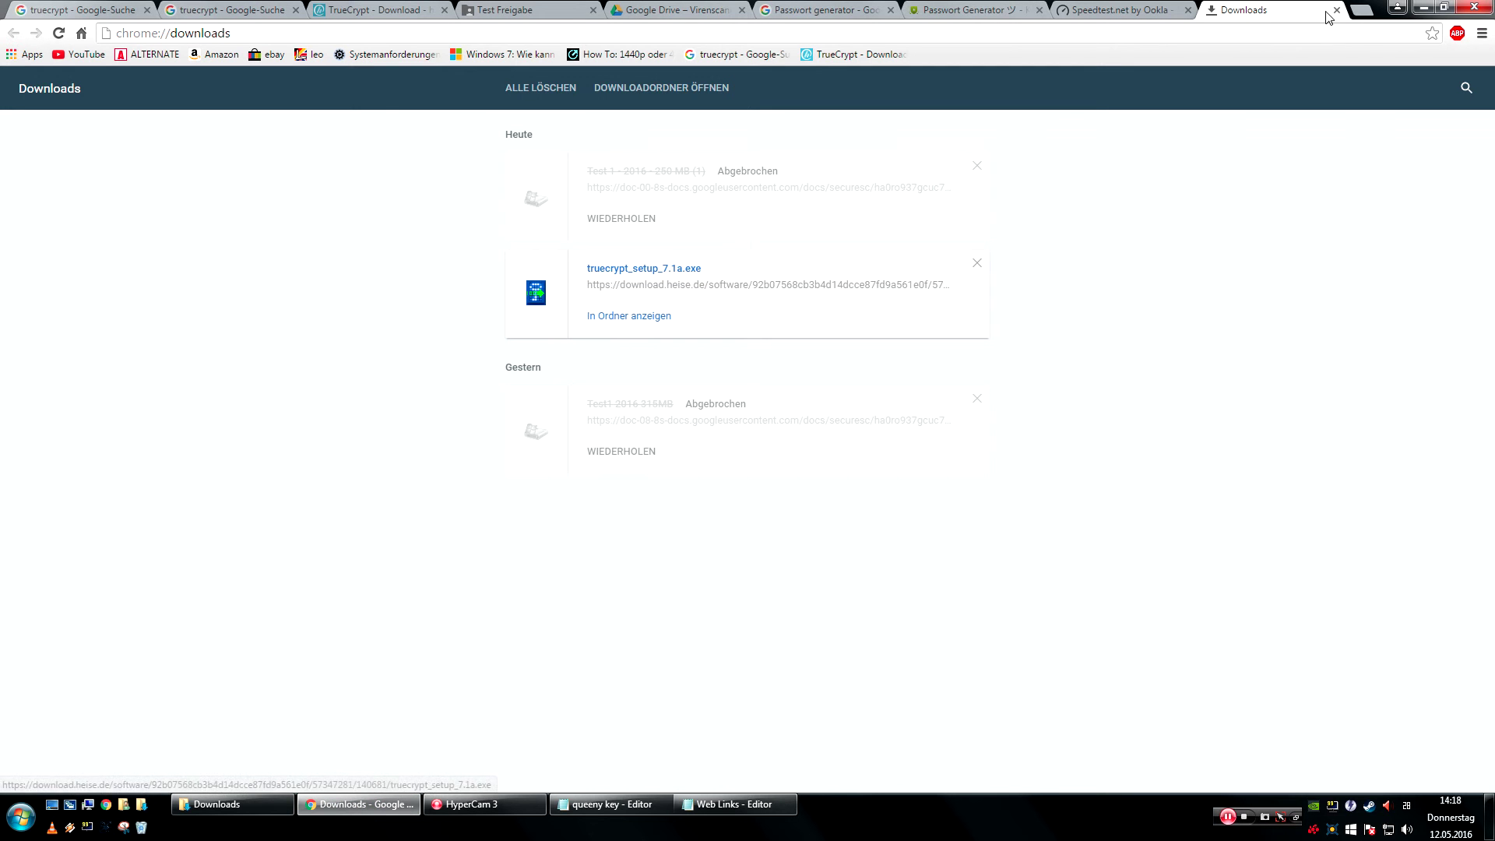
pyautogui.click(1336, 9)
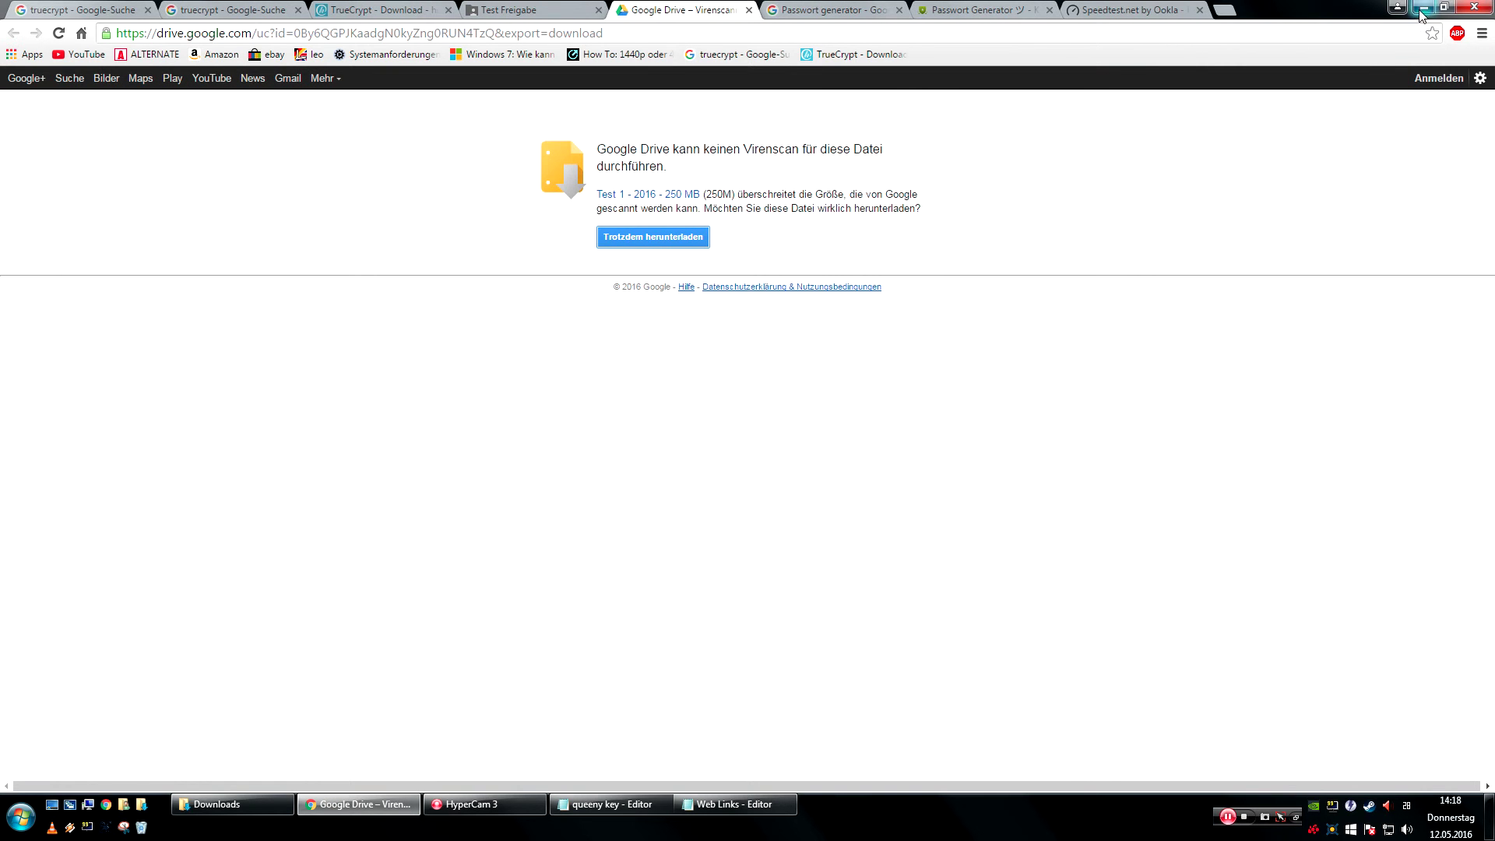
pyautogui.click(1422, 10)
pyautogui.click(534, 408)
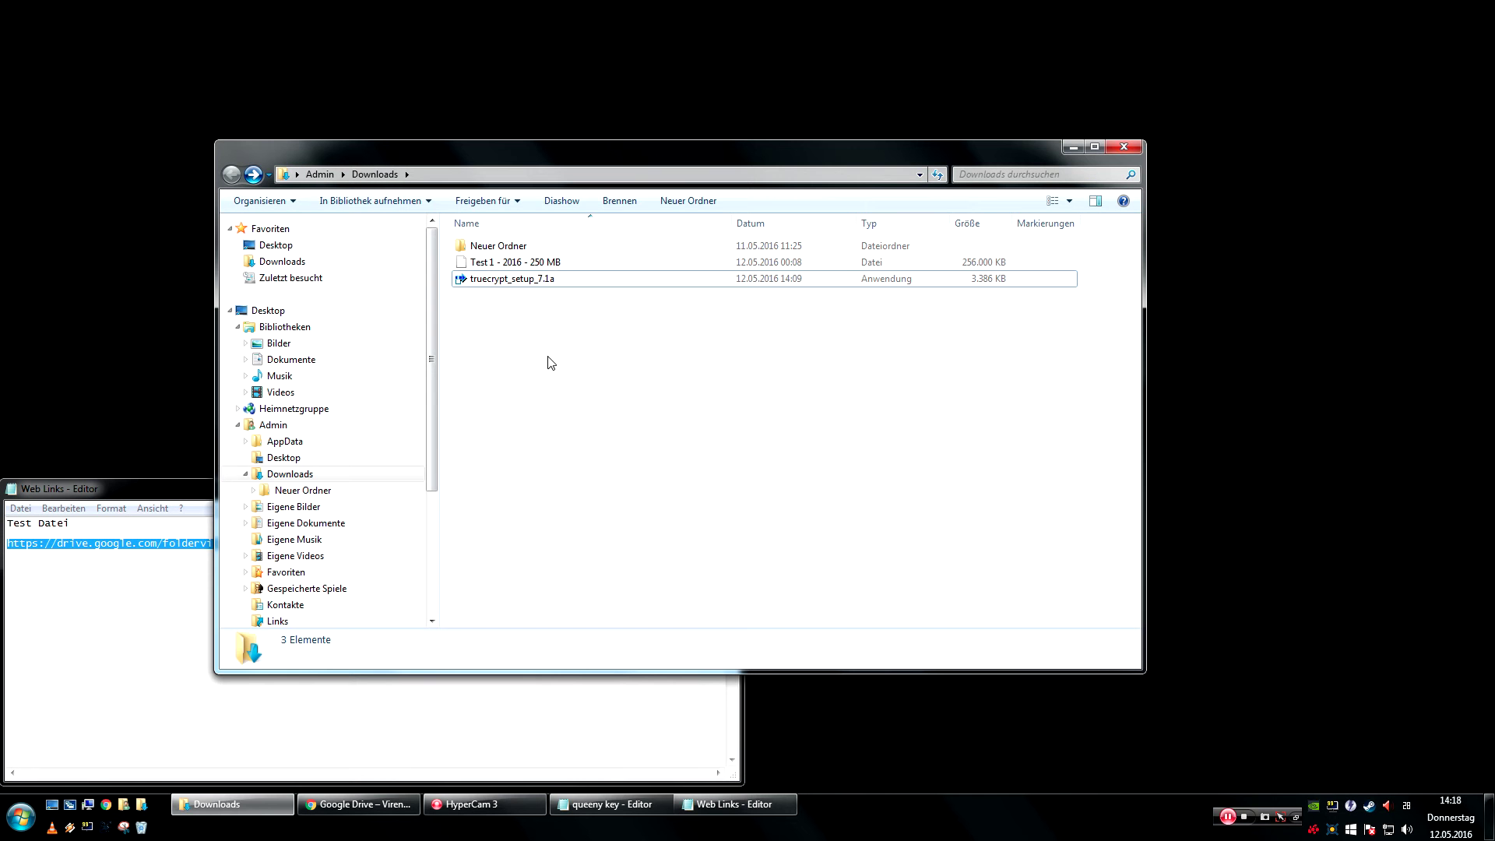
# - Minimize the Web Links notes and the Downloads folder window
pyautogui.click(531, 264)
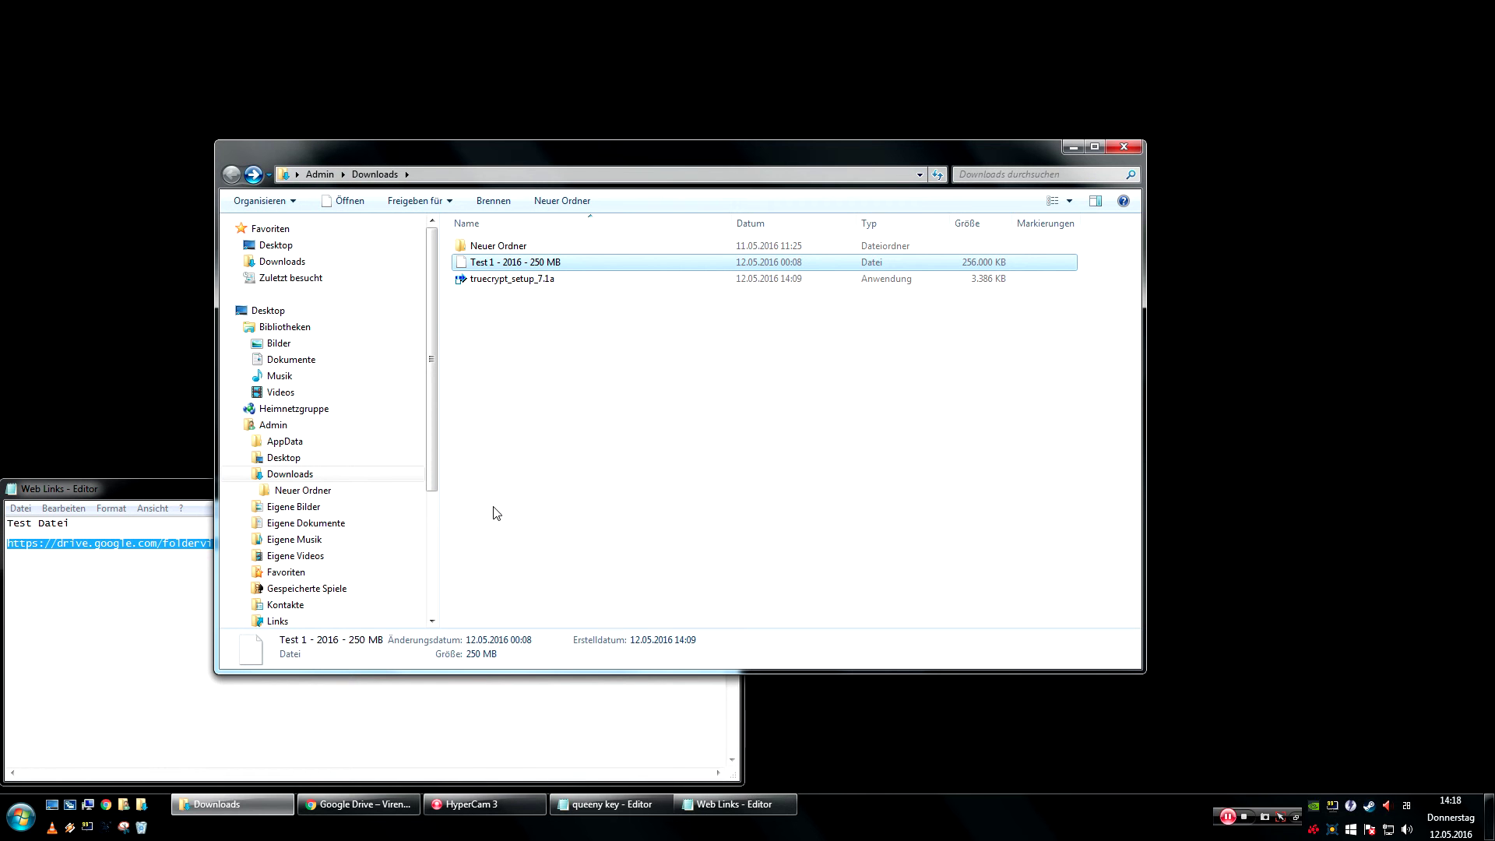
pyautogui.click(104, 488)
pyautogui.click(672, 486)
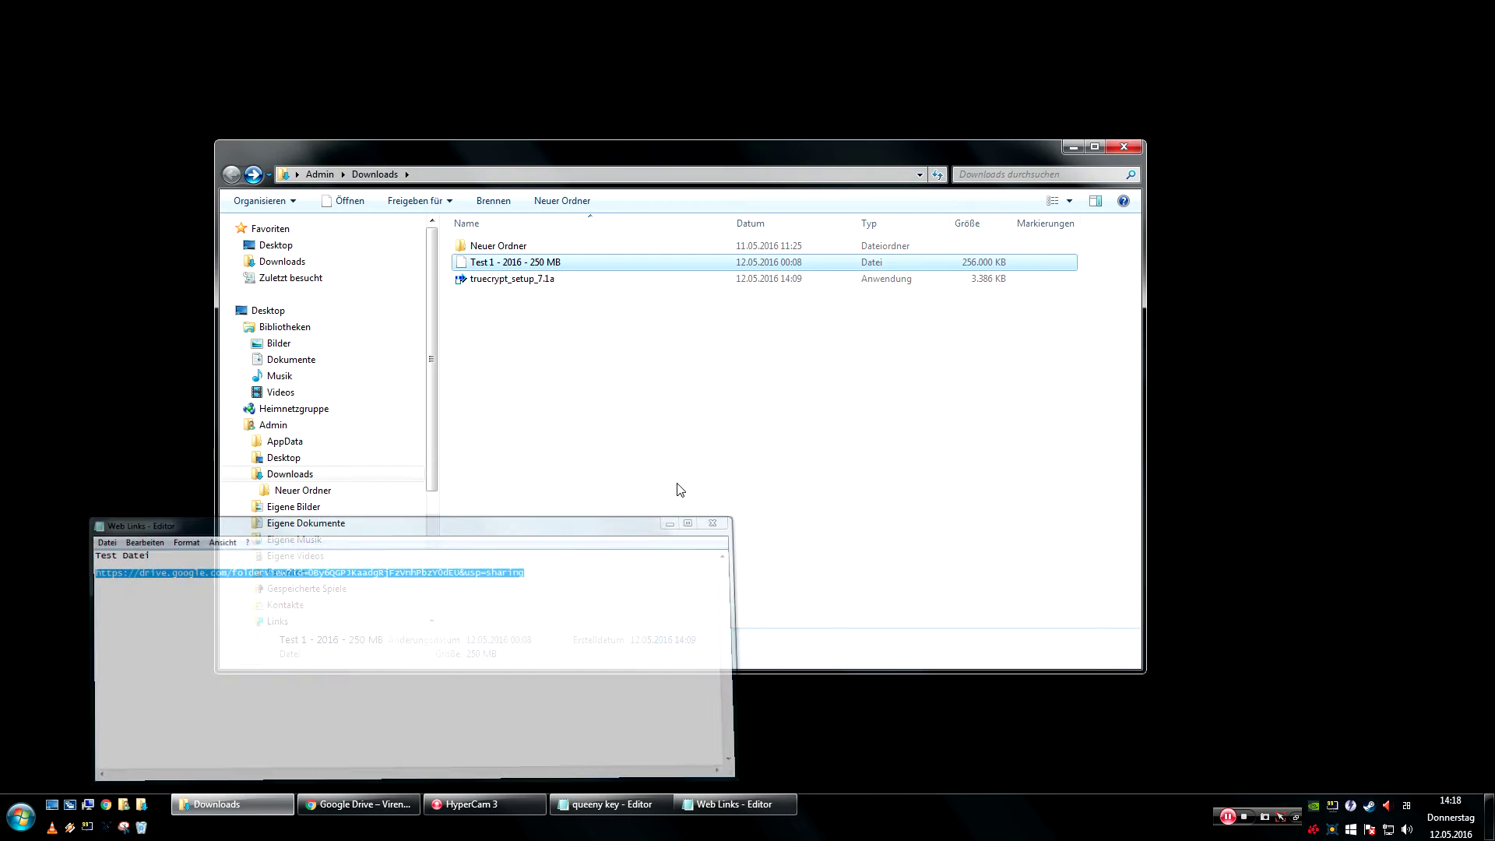
pyautogui.click(1073, 147)
# - Search 'tr' in the Start menu and launch TrueCrypt from the results
pyautogui.click(34, 813)
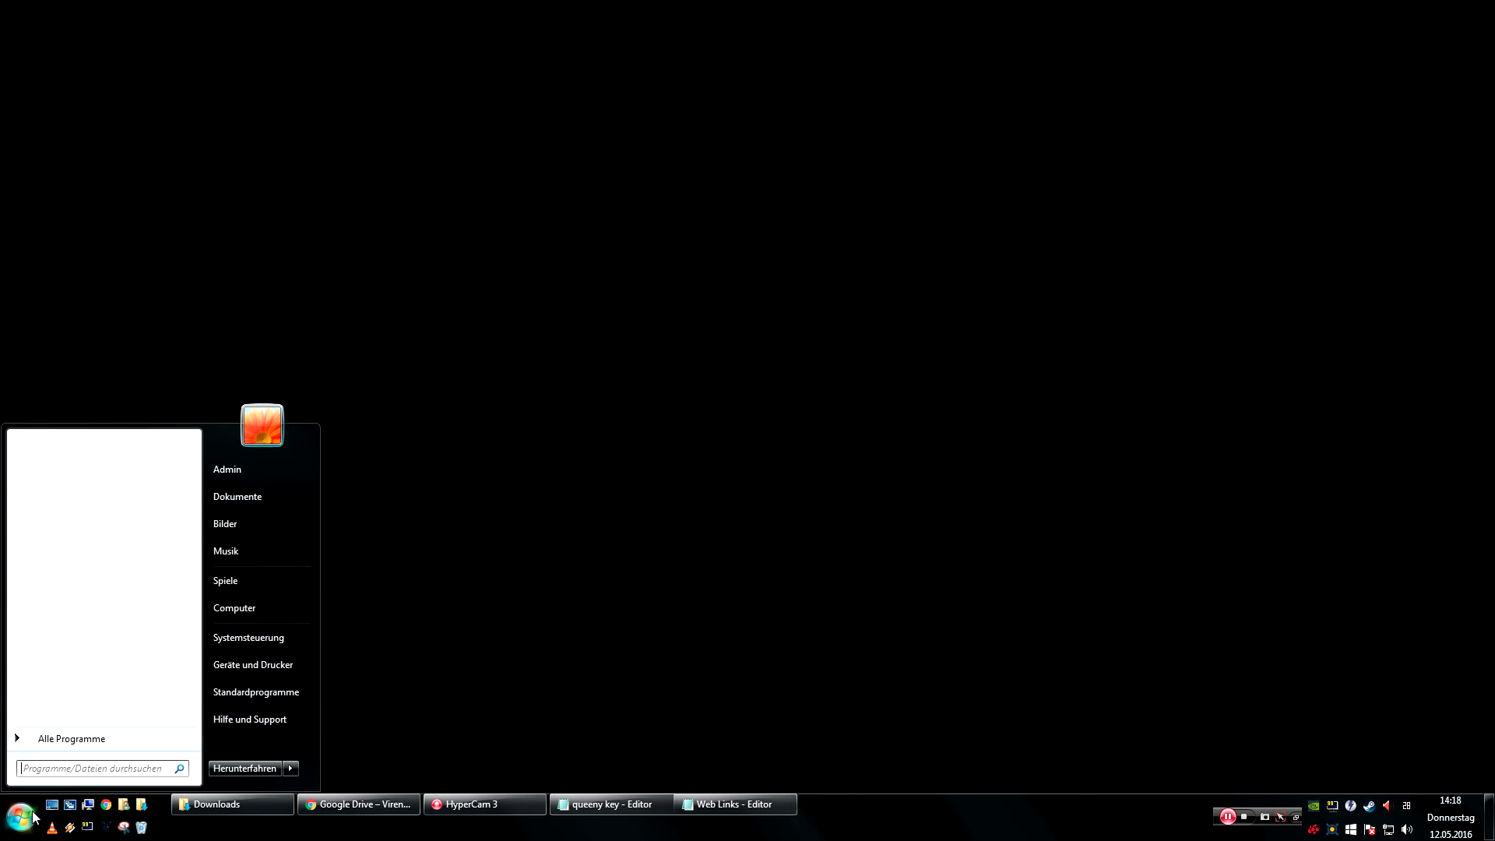
pyautogui.write('ture')
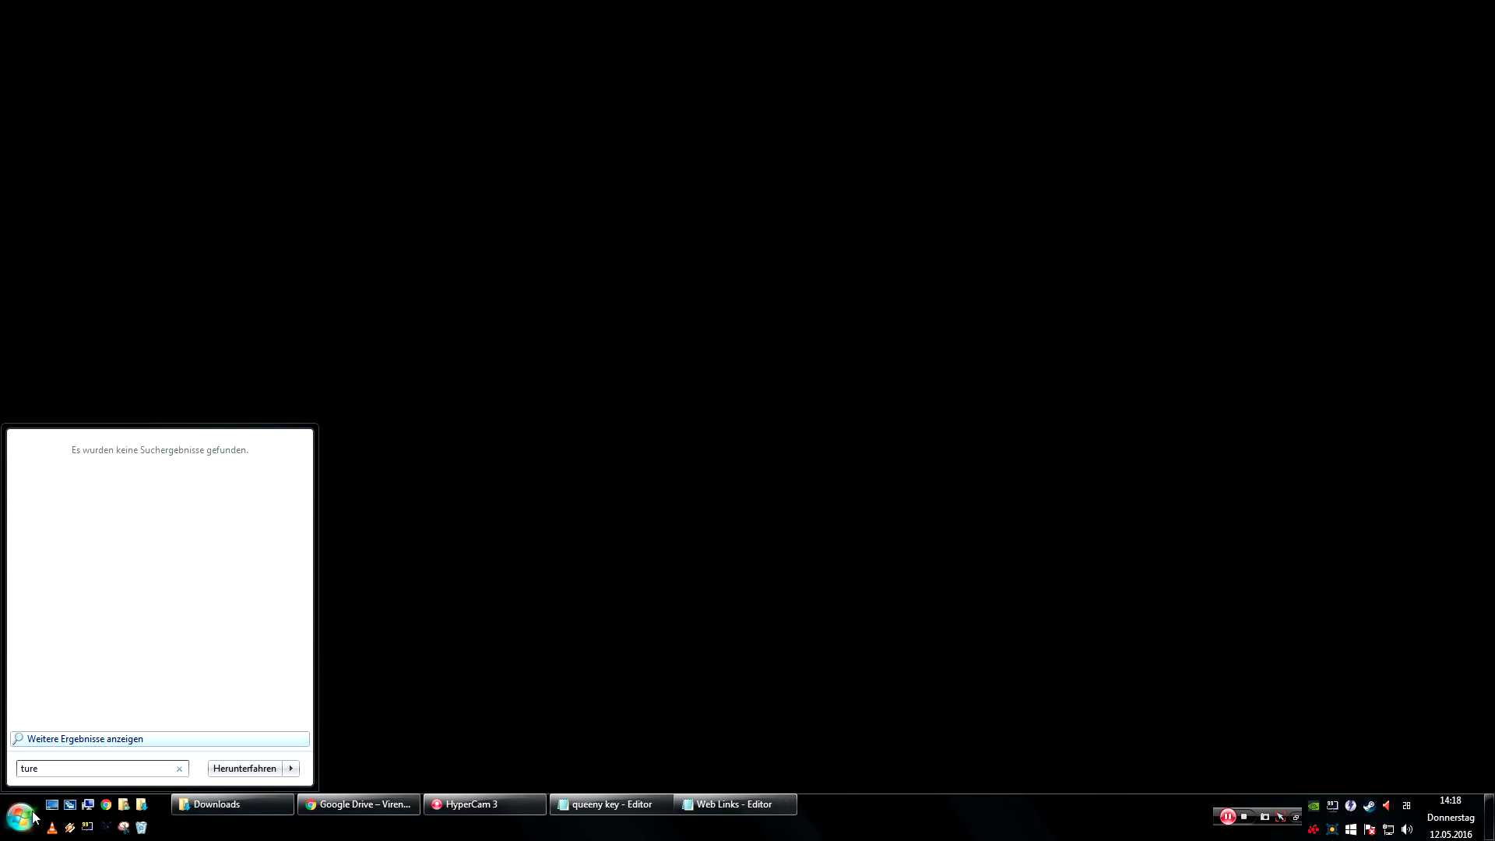
pyautogui.press('BackSpace')
pyautogui.press('BackSpace')
pyautogui.press('BackSpace')
pyautogui.press('BackSpace')
pyautogui.press('BackSpace')
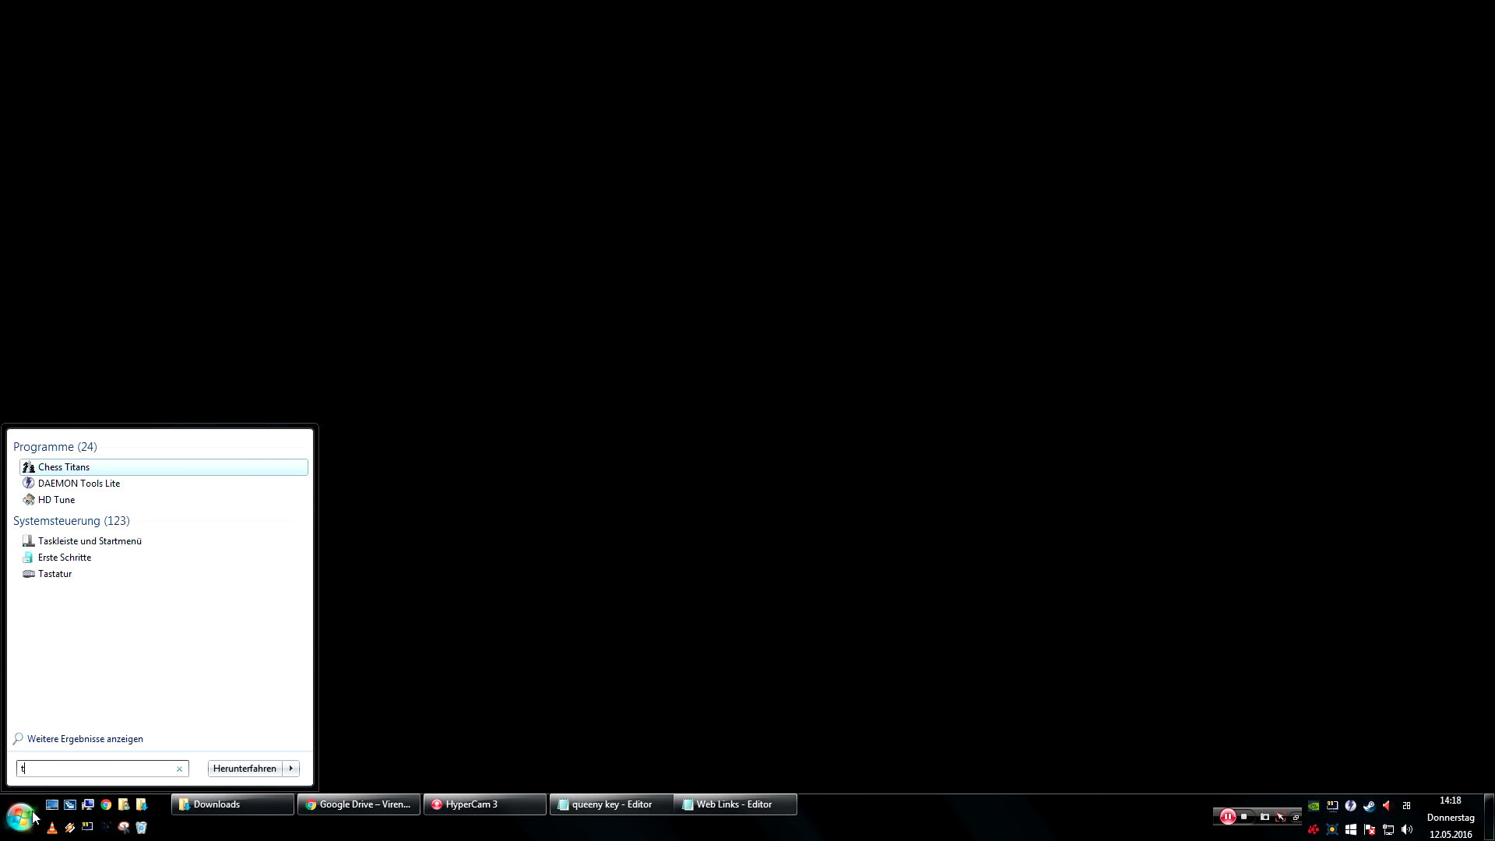
pyautogui.write('r')
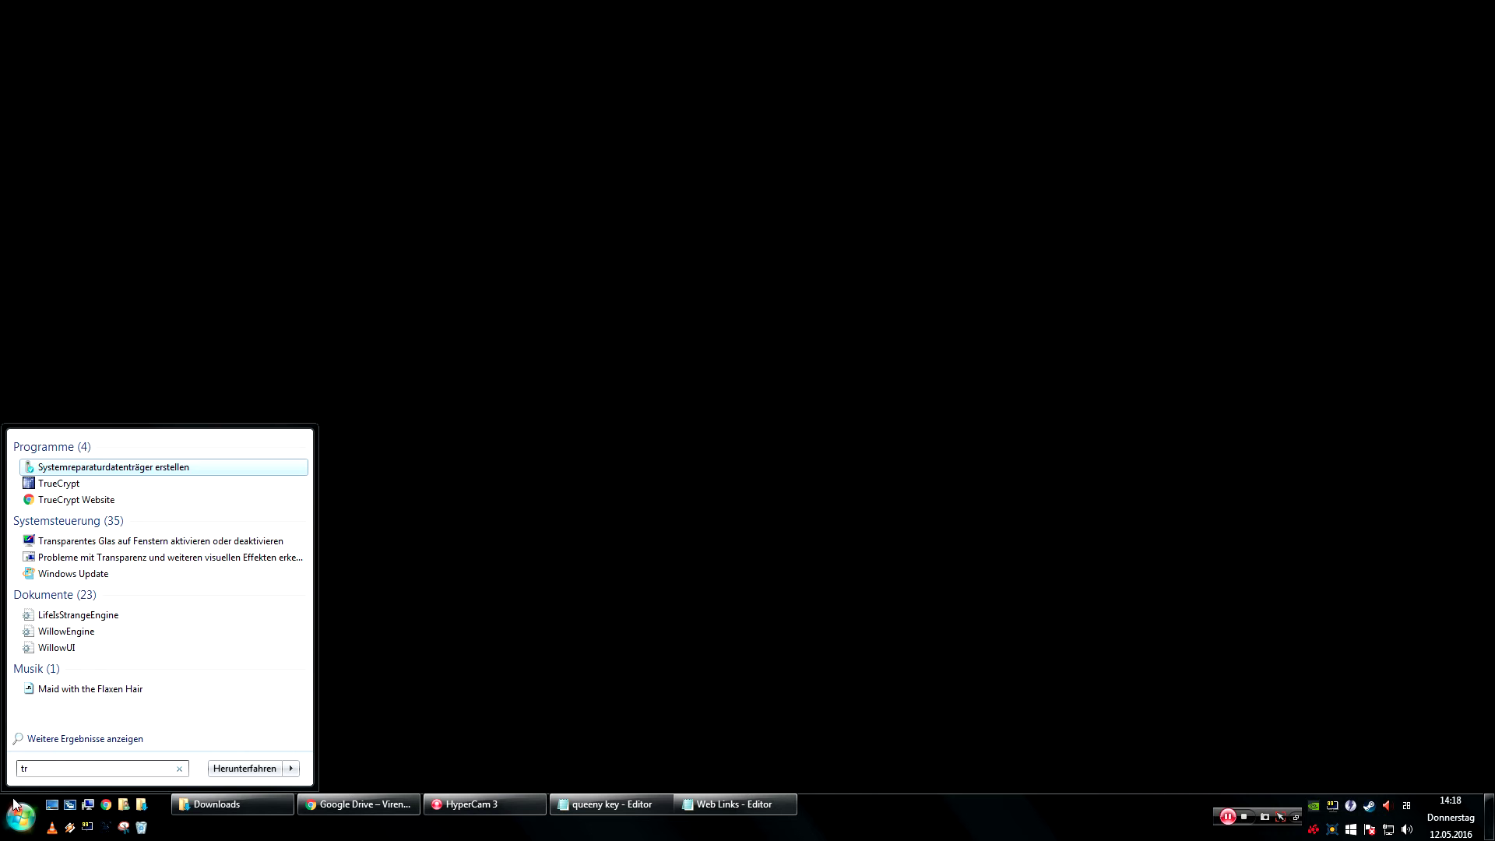
pyautogui.click(62, 484)
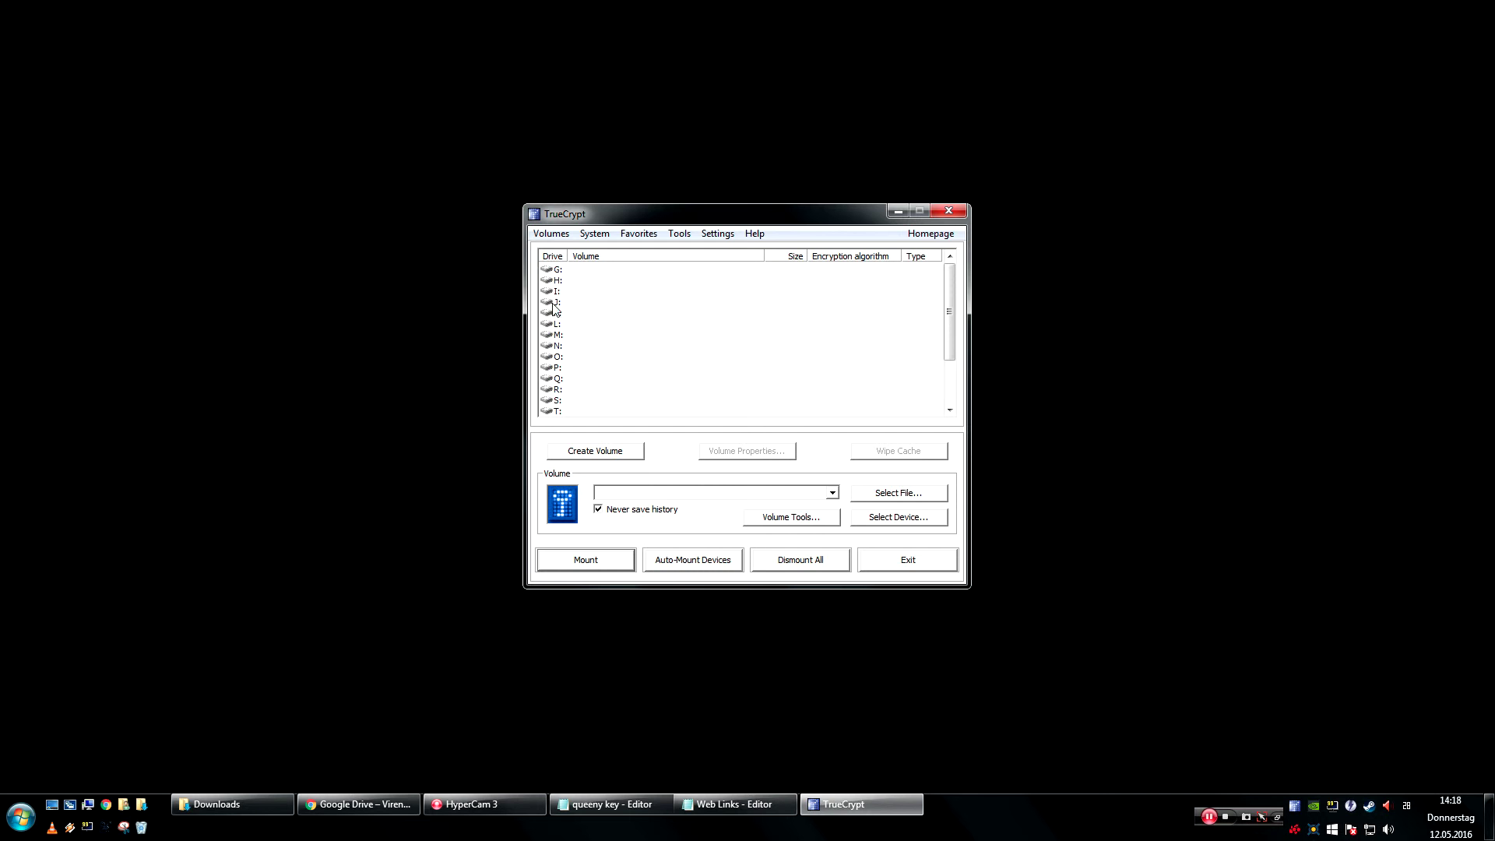
# - Pick drive G: in TrueCrypt's drive list and check the computer's drive overview
pyautogui.click(558, 271)
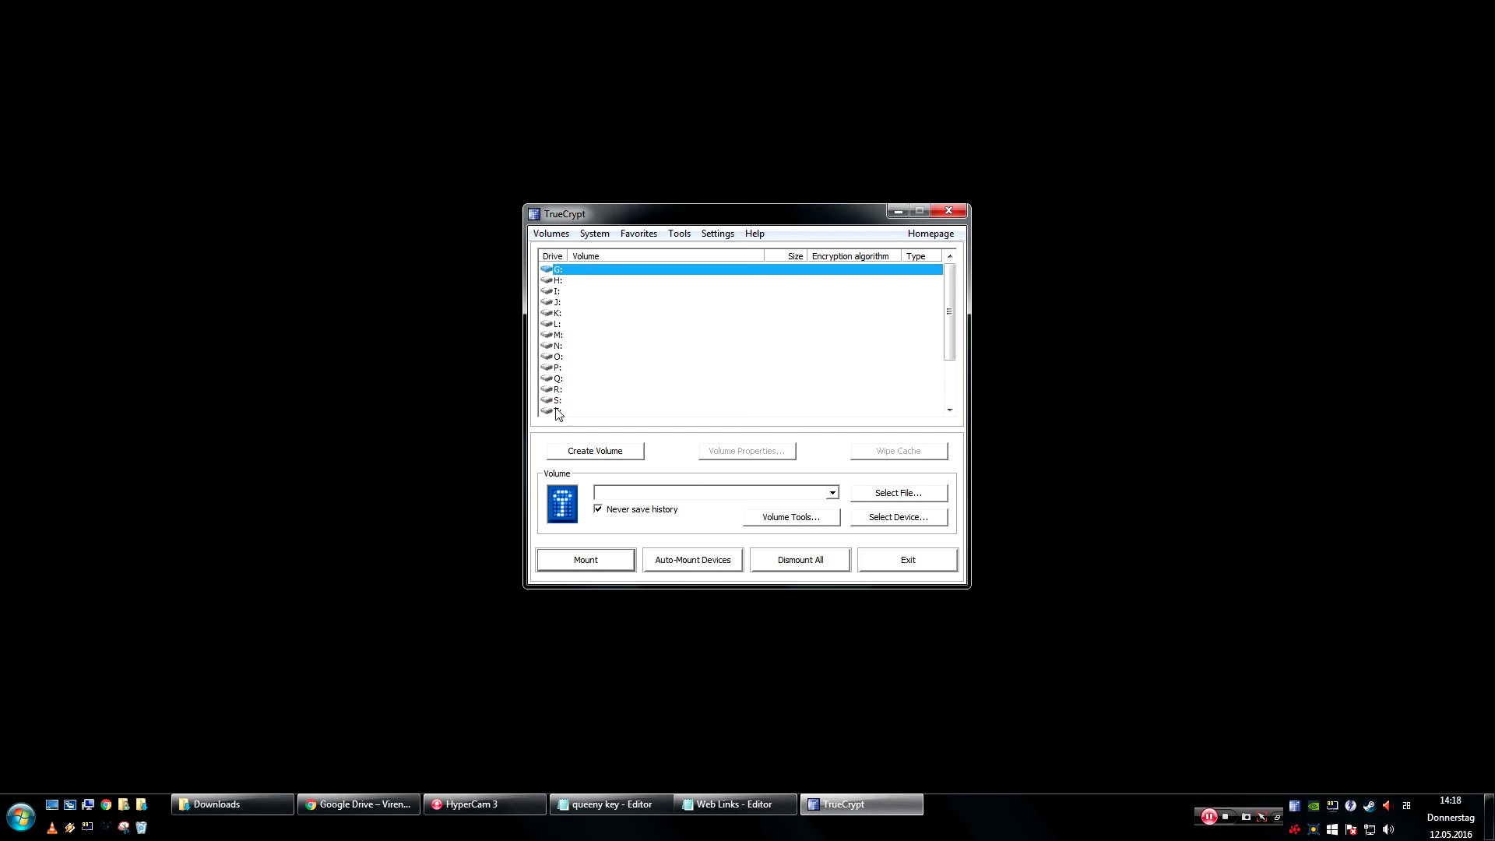
pyautogui.click(88, 804)
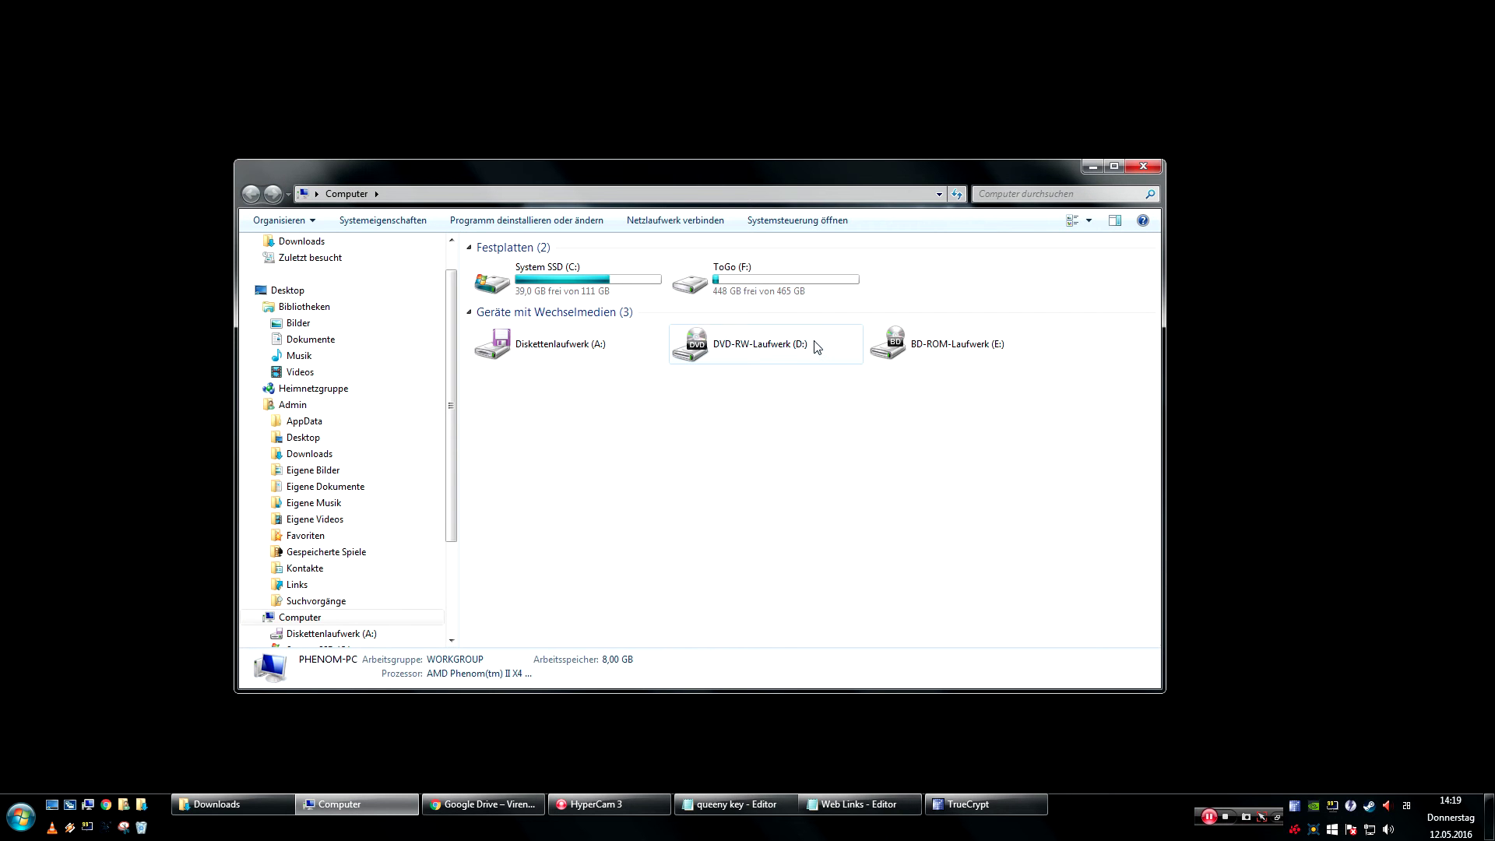
pyautogui.click(1093, 167)
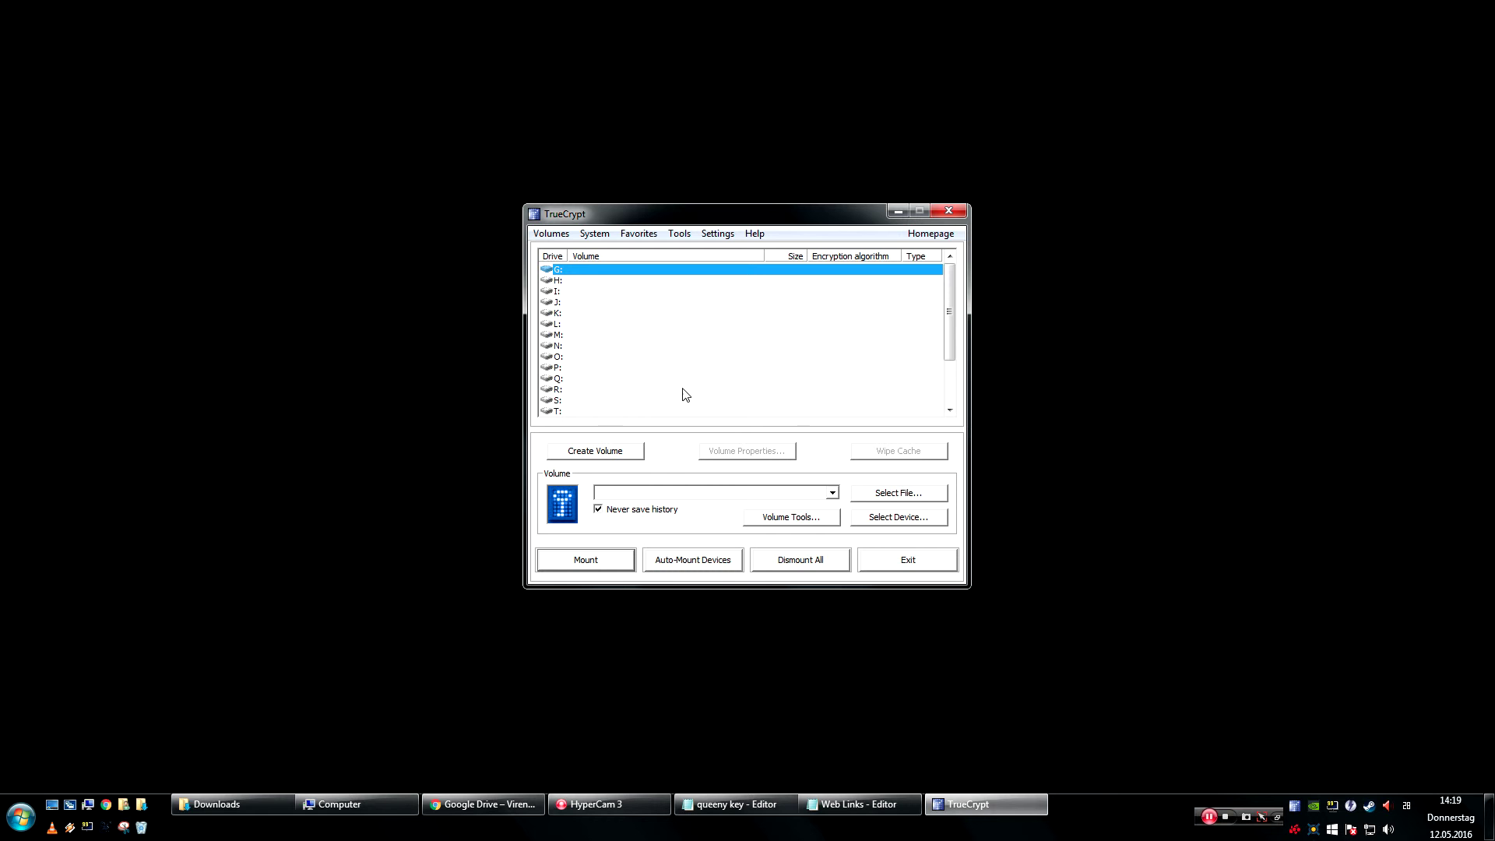
# - Select 'Test 1 - 2016 - 250 MB' from Downloads as the volume file and highlight drive L:
pyautogui.click(899, 493)
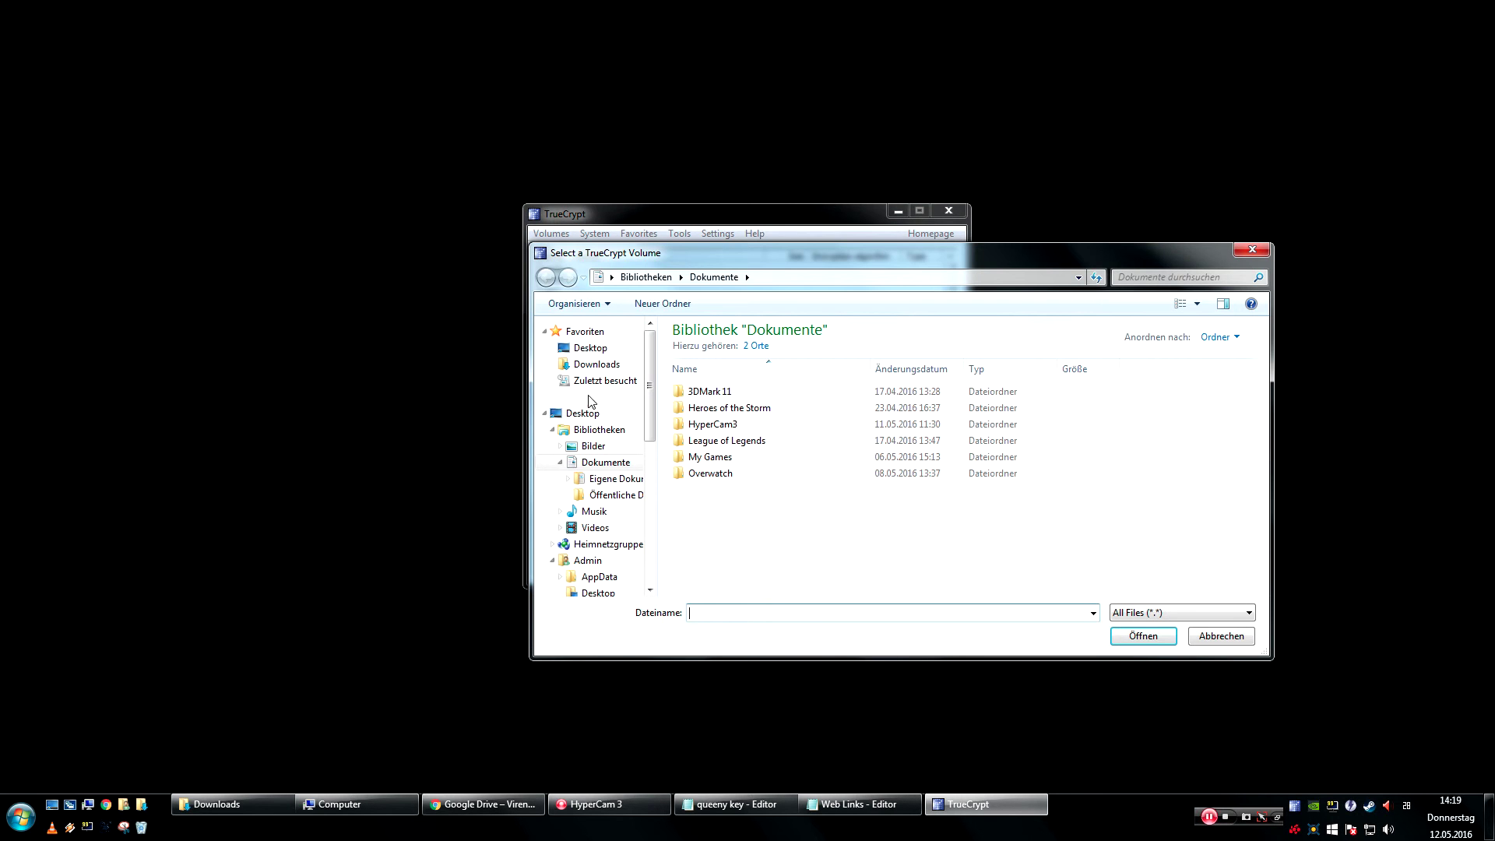
pyautogui.click(606, 369)
pyautogui.click(812, 405)
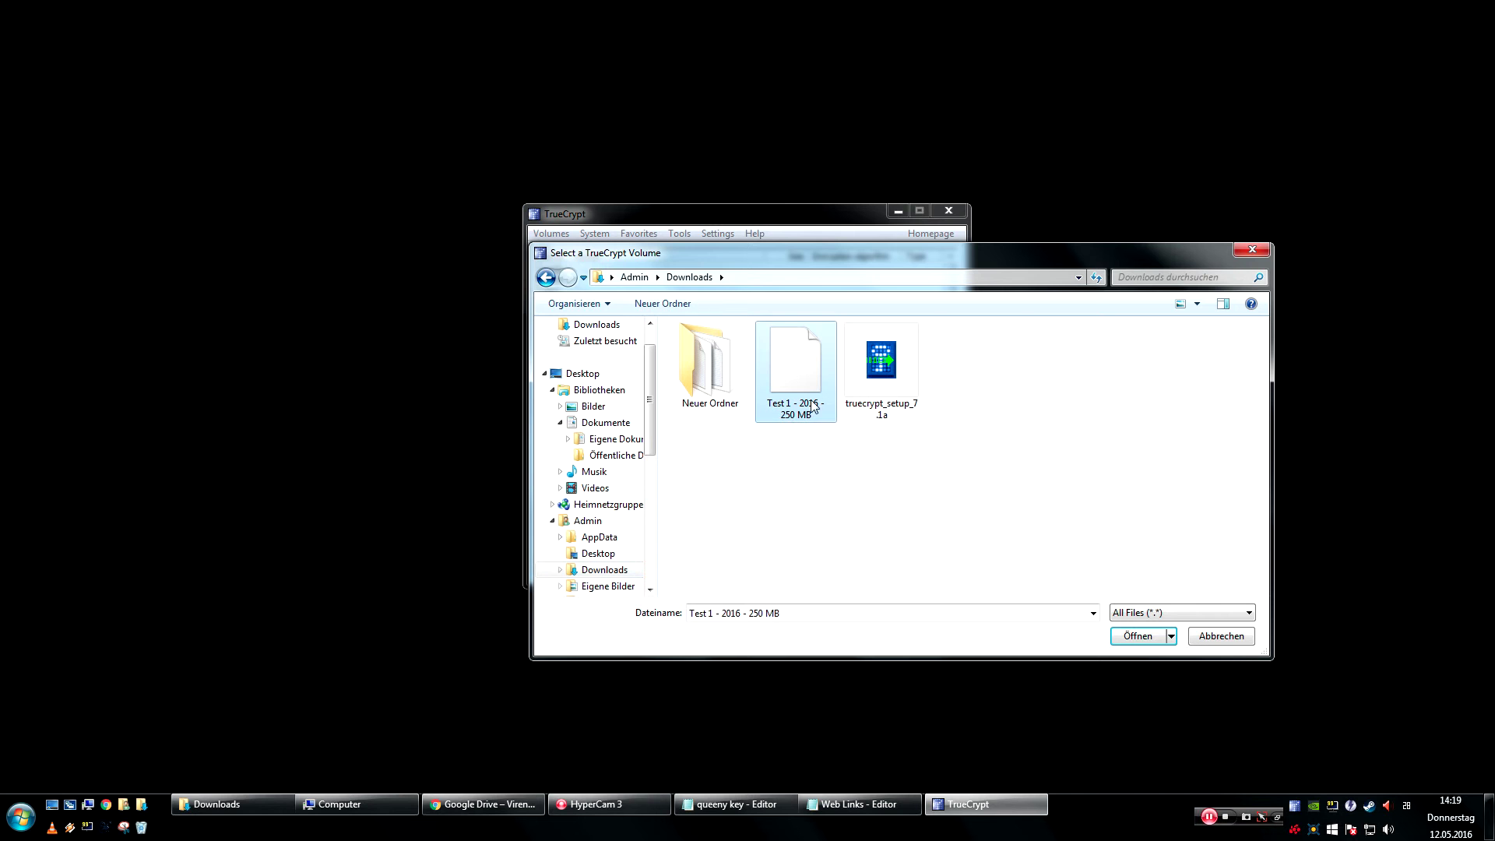
pyautogui.click(1137, 636)
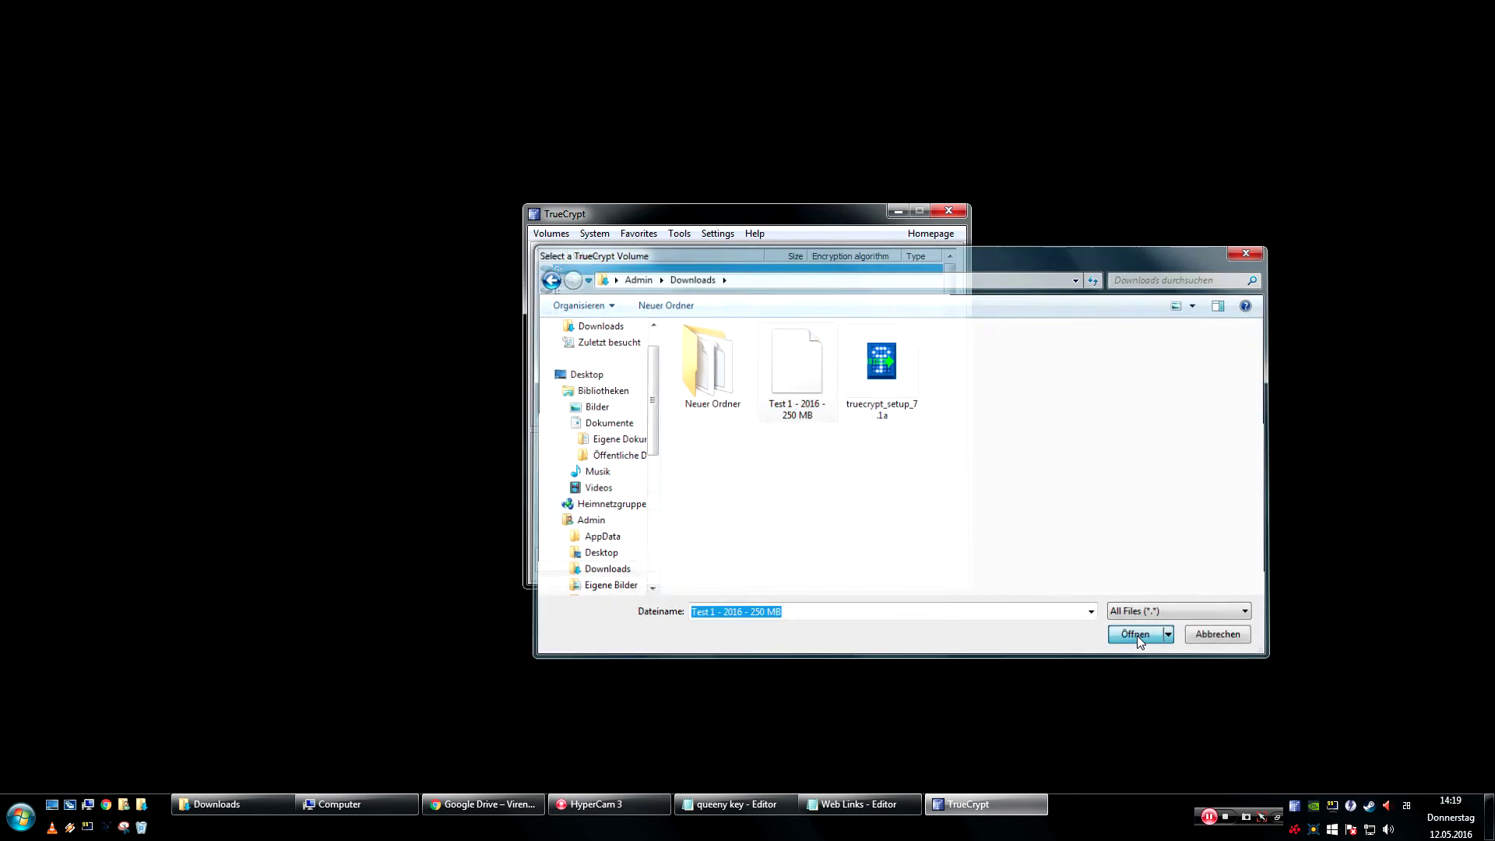
pyautogui.click(592, 325)
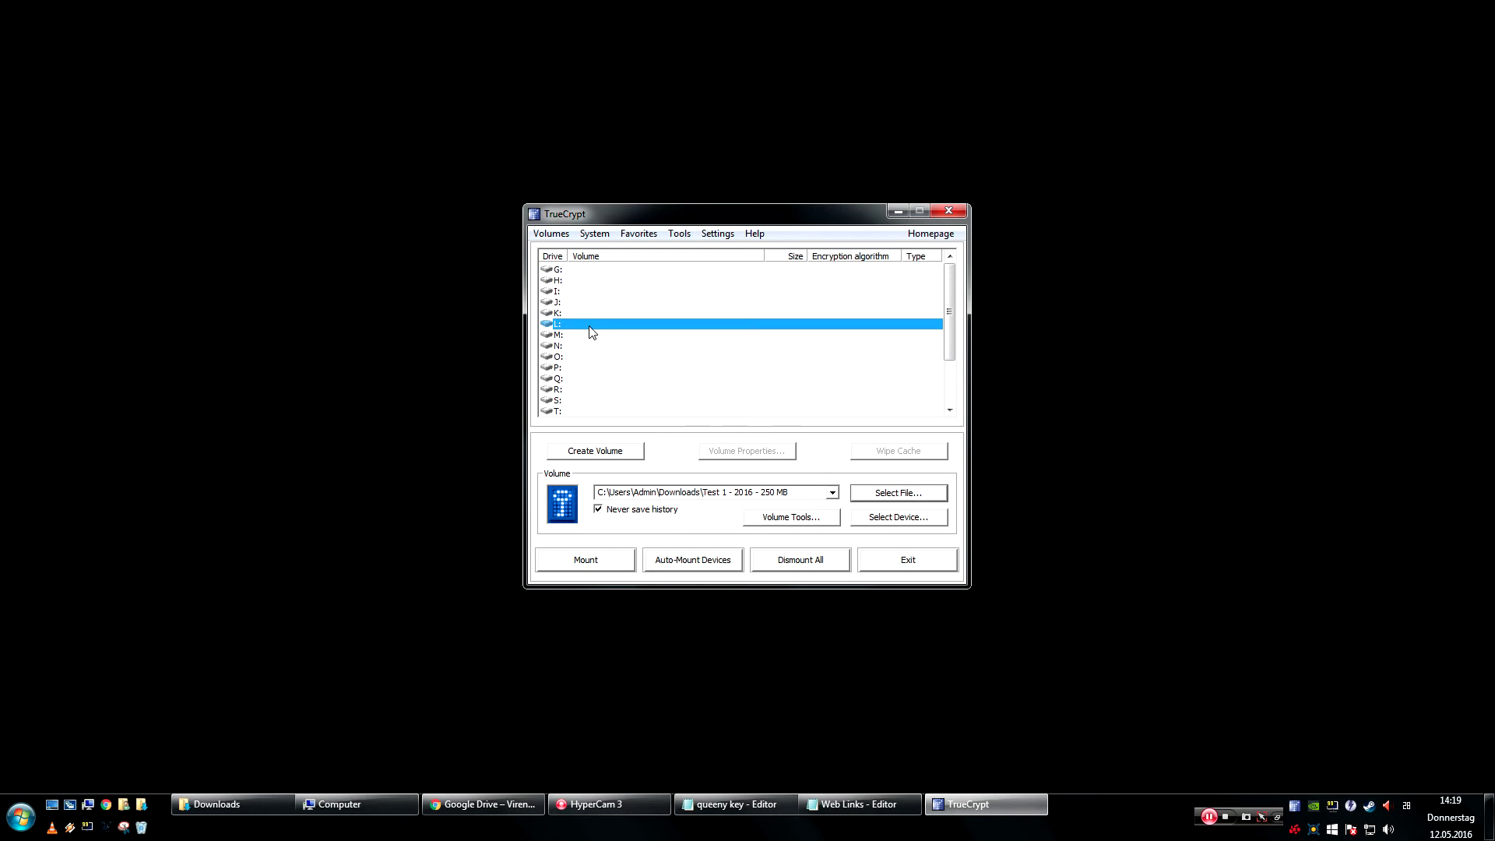
# - Start mounting the container on drive I: and copy the volume key from the Notepad note
pyautogui.doubleClick(586, 296)
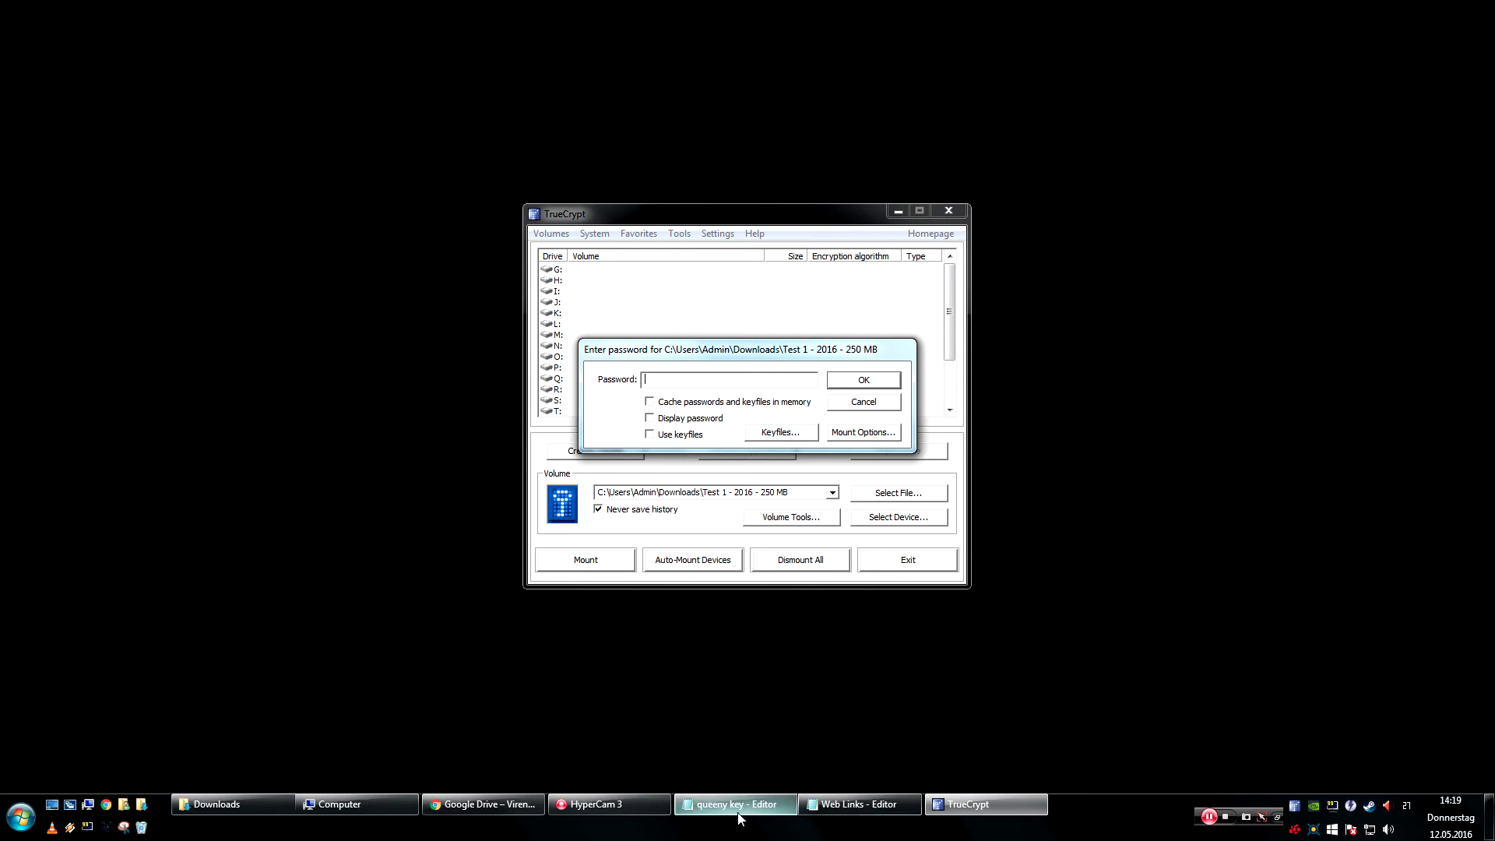
pyautogui.click(871, 805)
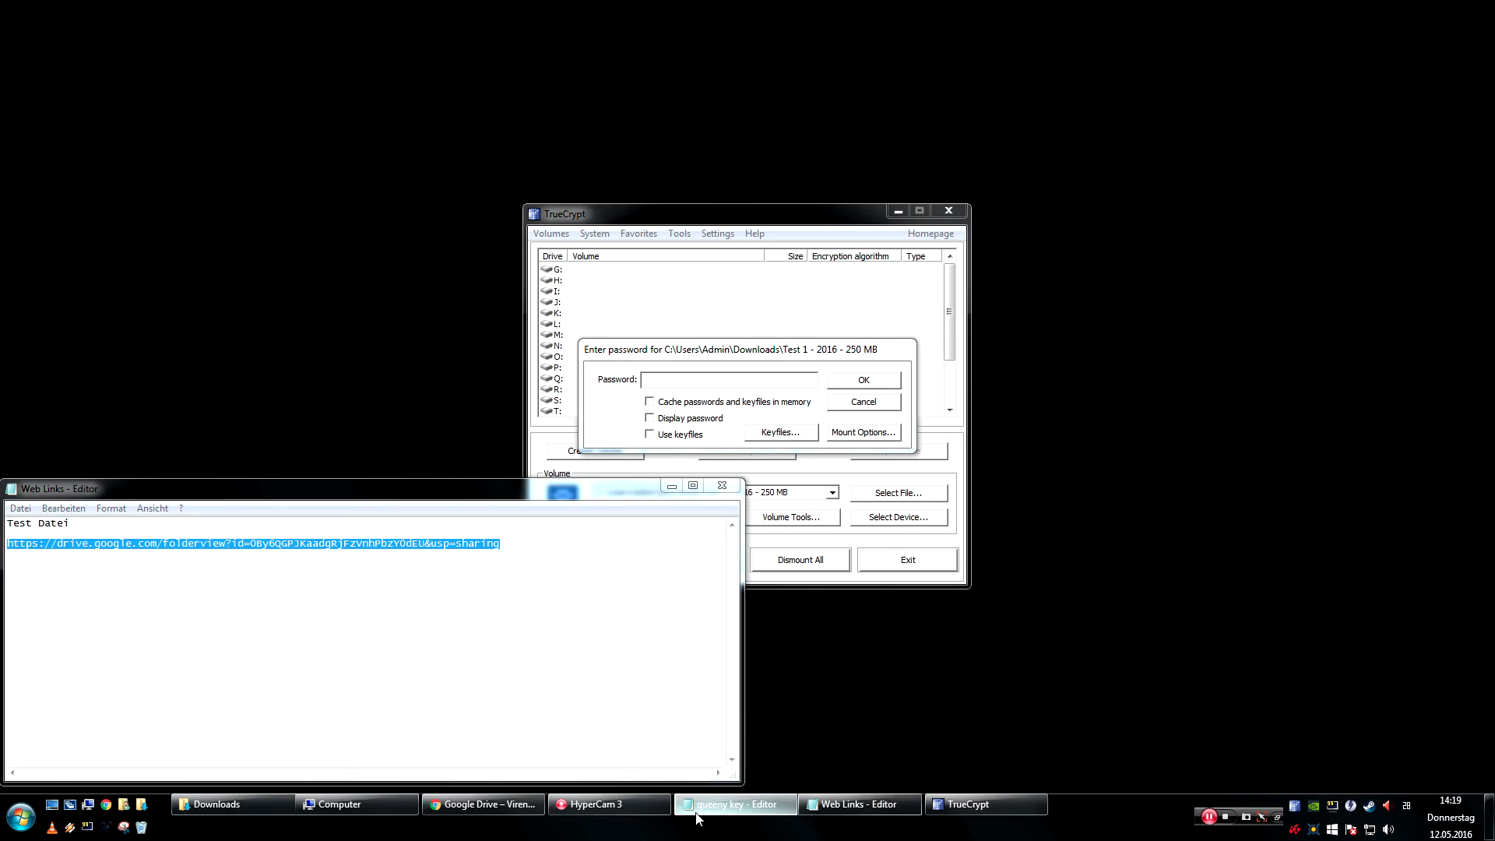
pyautogui.click(736, 805)
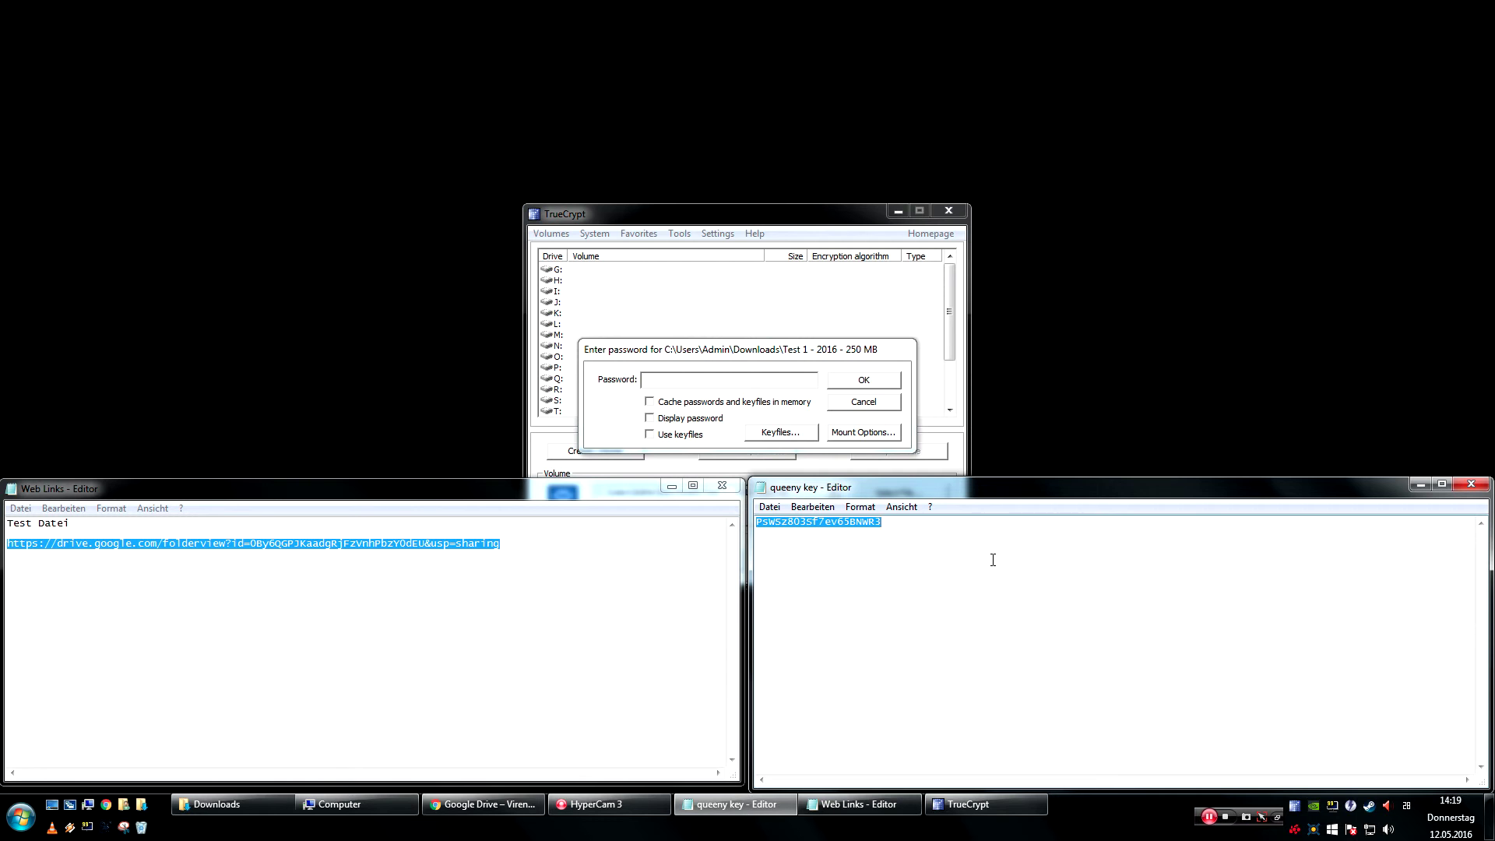
pyautogui.rightClick(843, 520)
pyautogui.click(864, 574)
# - Paste the key as the password to mount the volume, then minimize both Notepad windows
pyautogui.click(697, 381)
pyautogui.hotkey('ctrl', 'v')
pyautogui.click(870, 380)
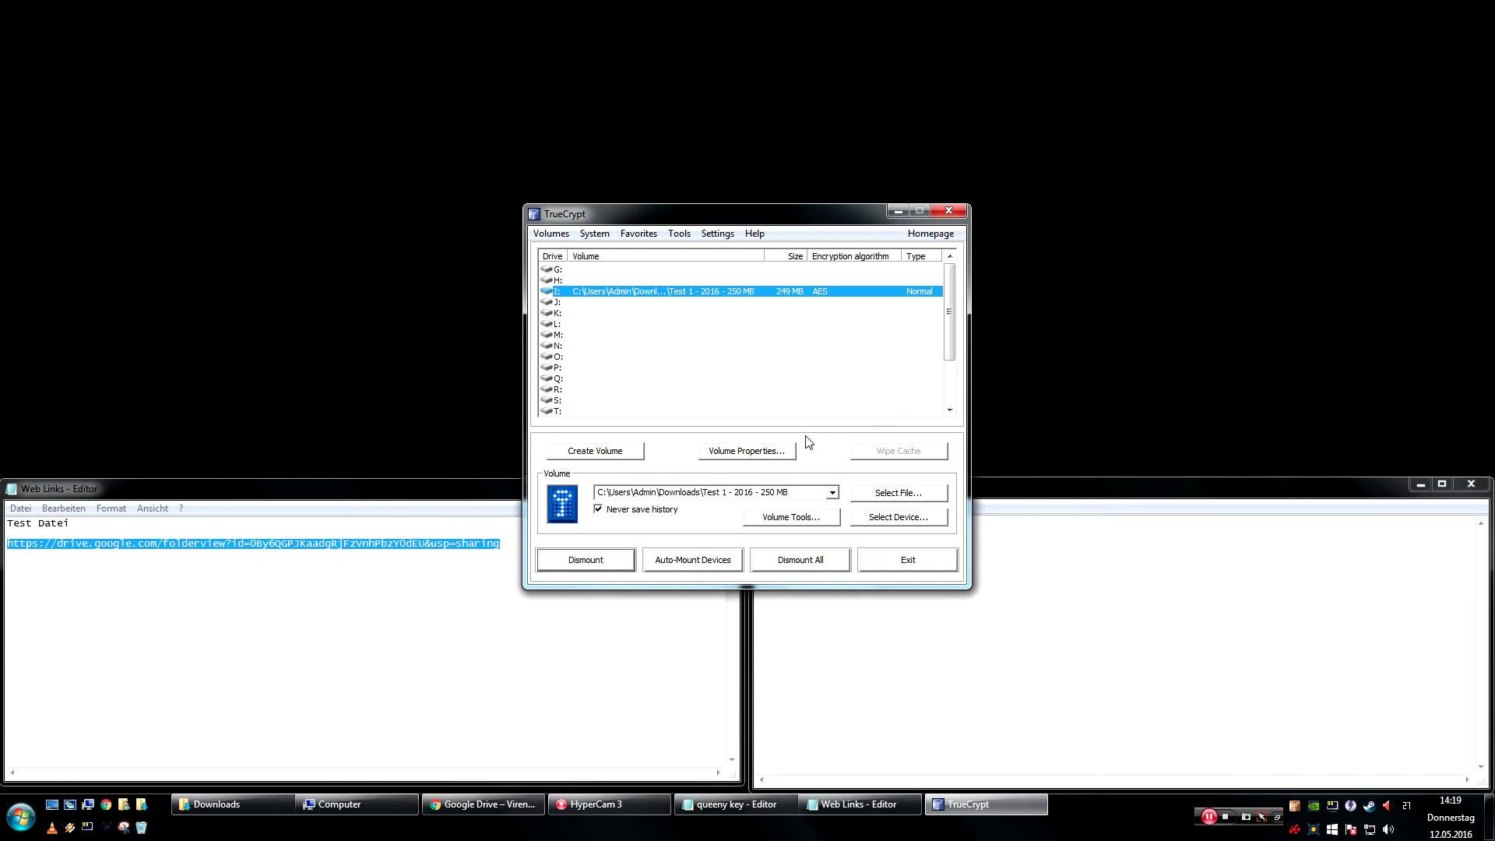
pyautogui.click(434, 499)
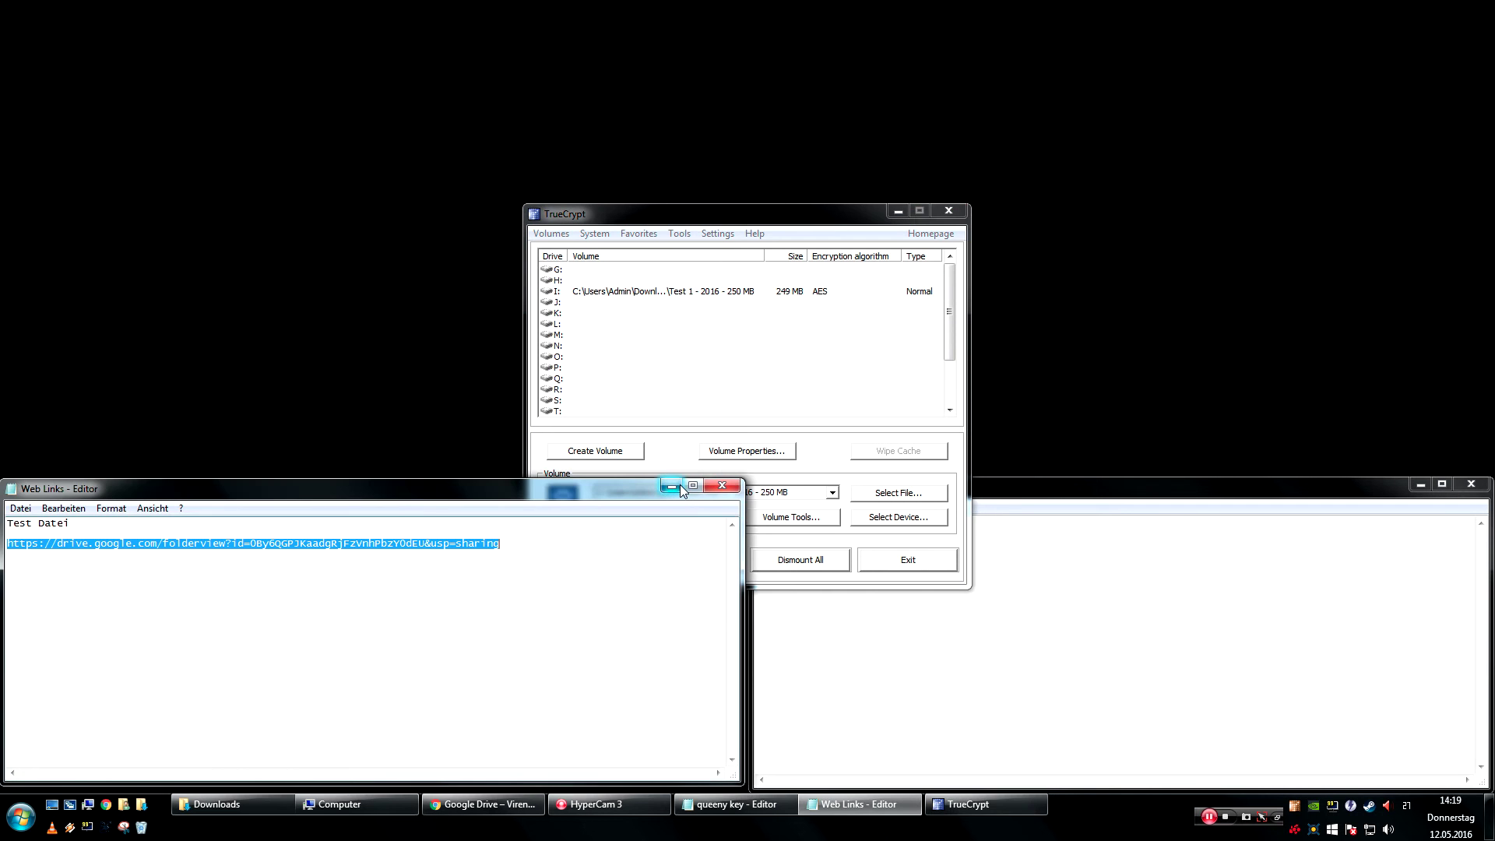
pyautogui.click(677, 488)
pyautogui.click(1421, 485)
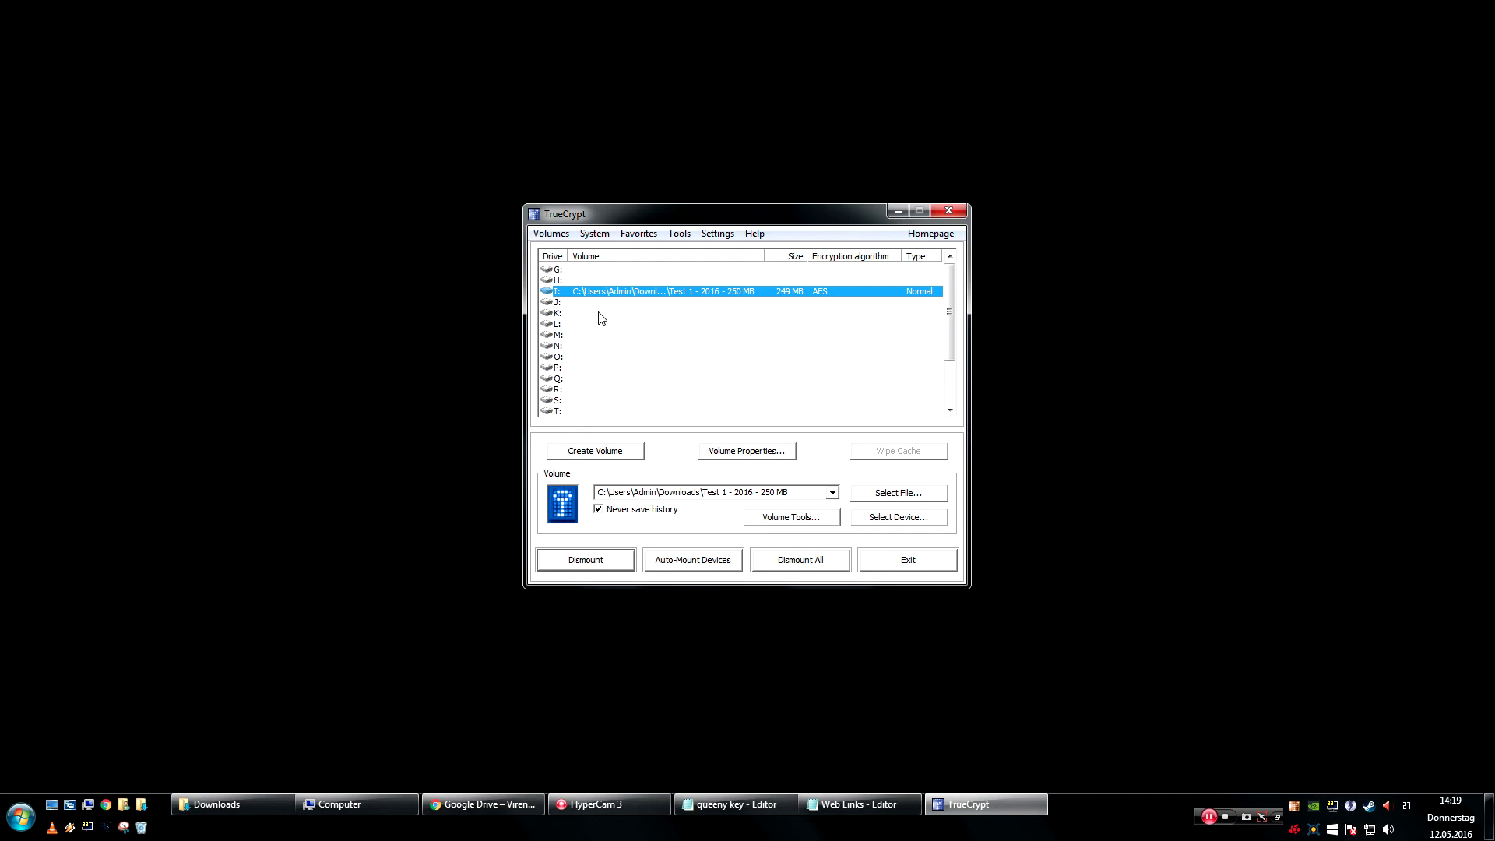
# - Open drive I:, browse Queeny 2016 > S2, and view photo 20160406_111120
pyautogui.doubleClick(609, 294)
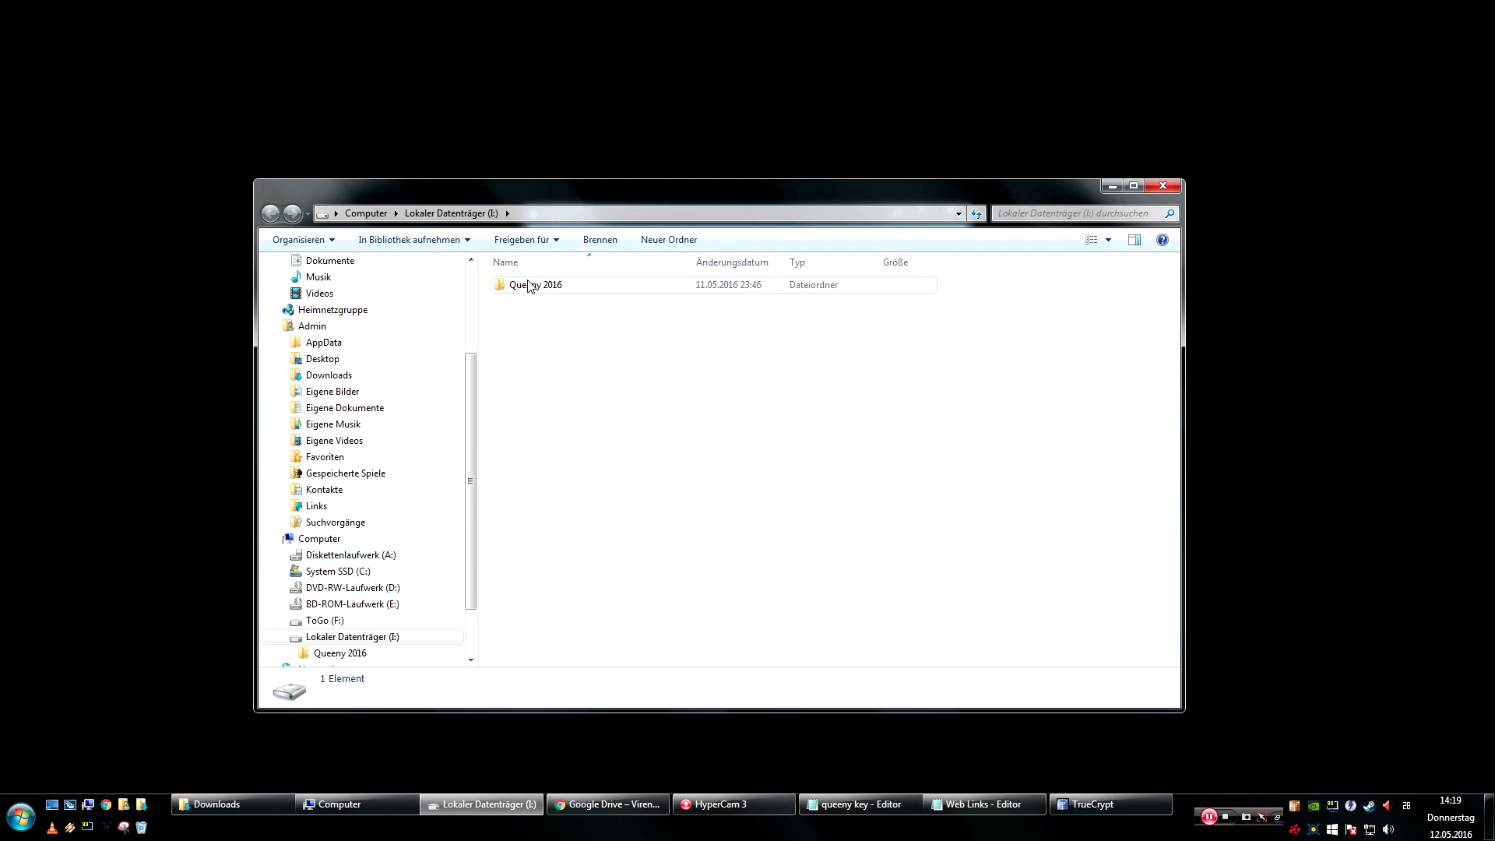
pyautogui.click(339, 804)
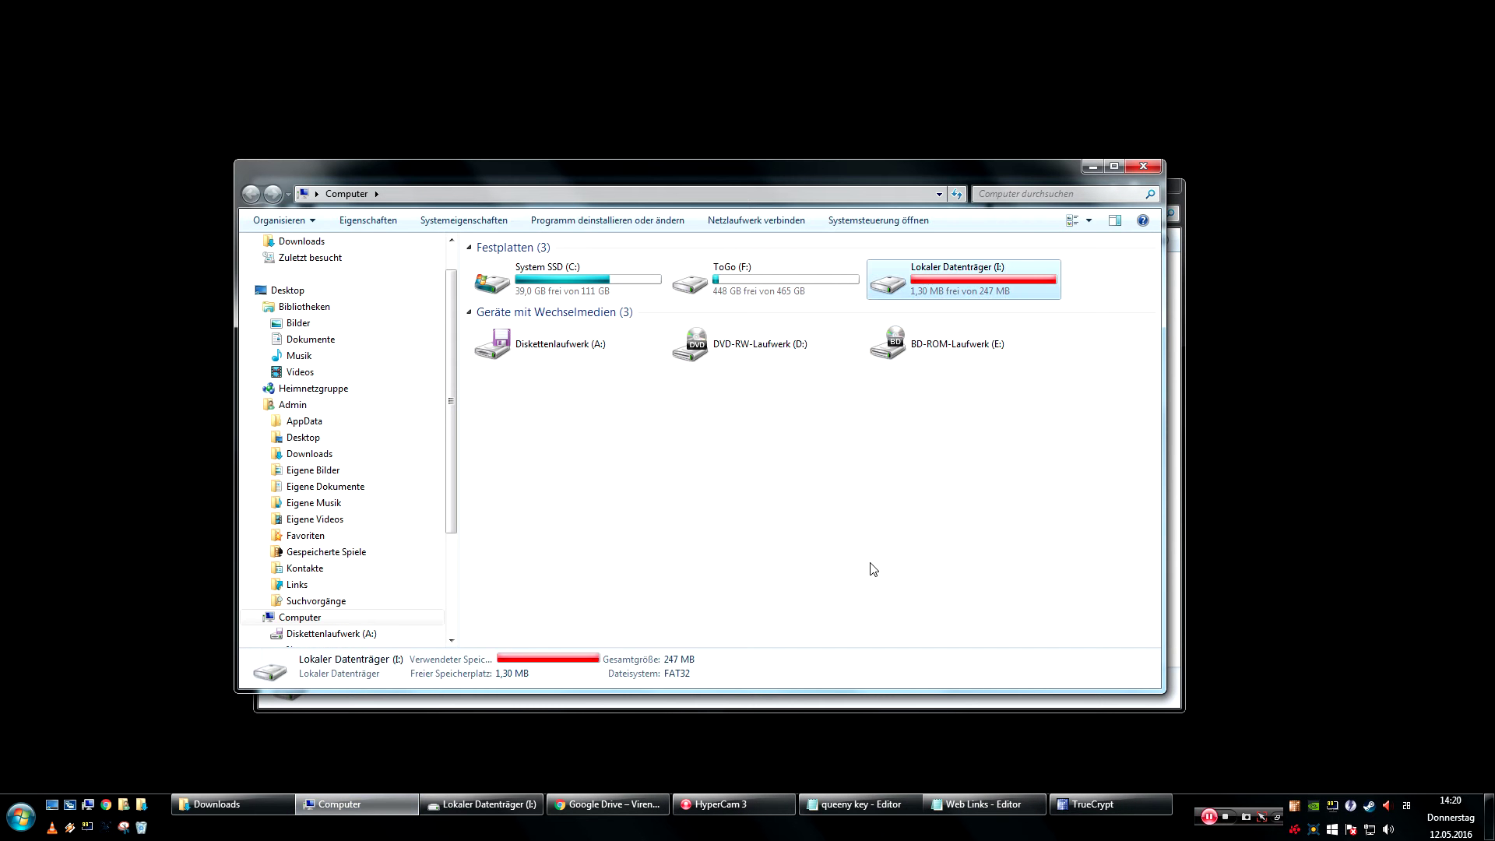
pyautogui.click(1089, 166)
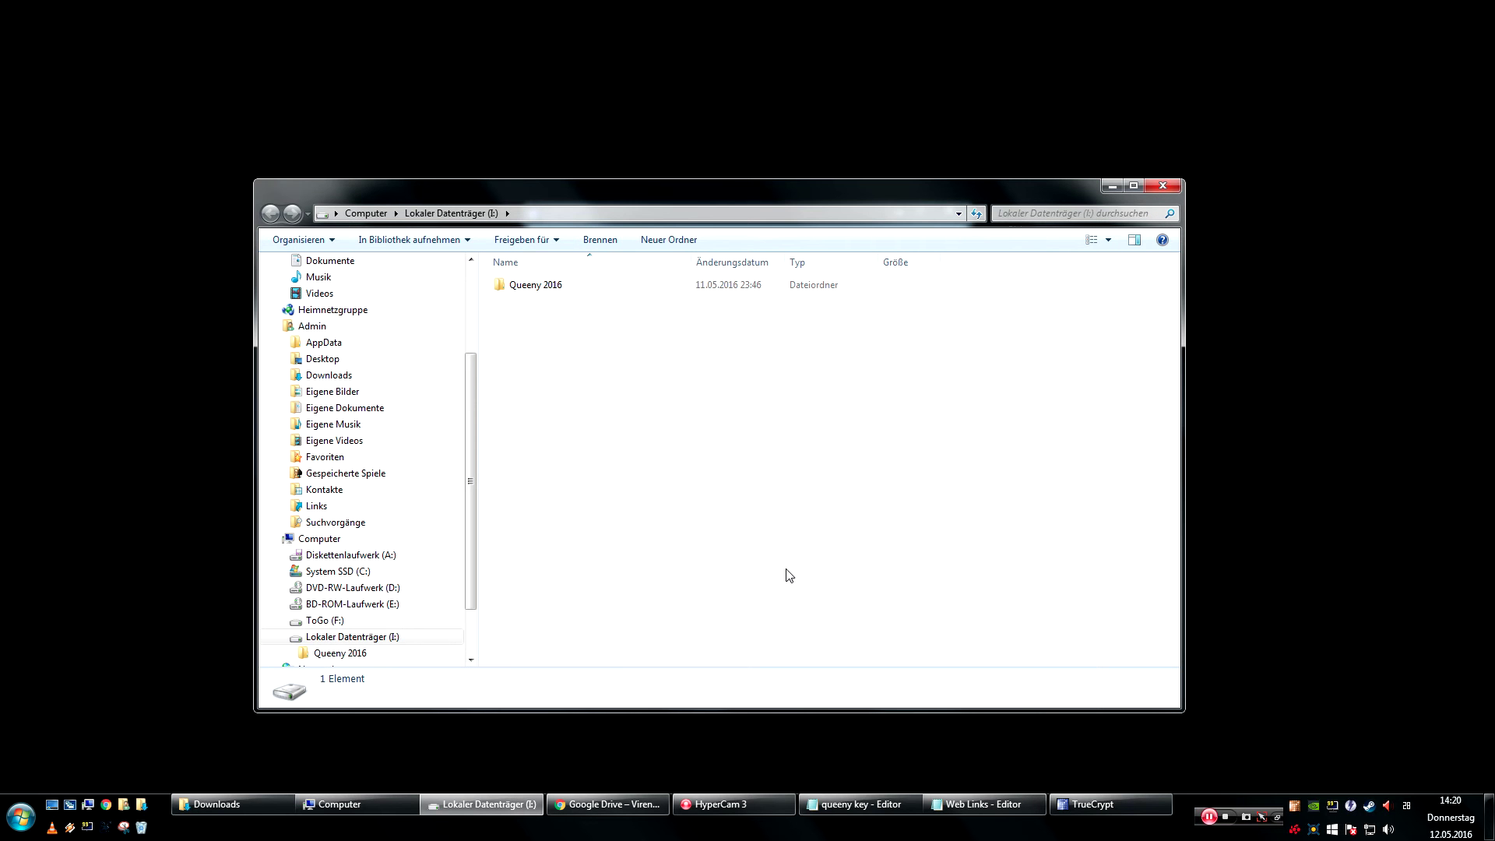
pyautogui.doubleClick(553, 288)
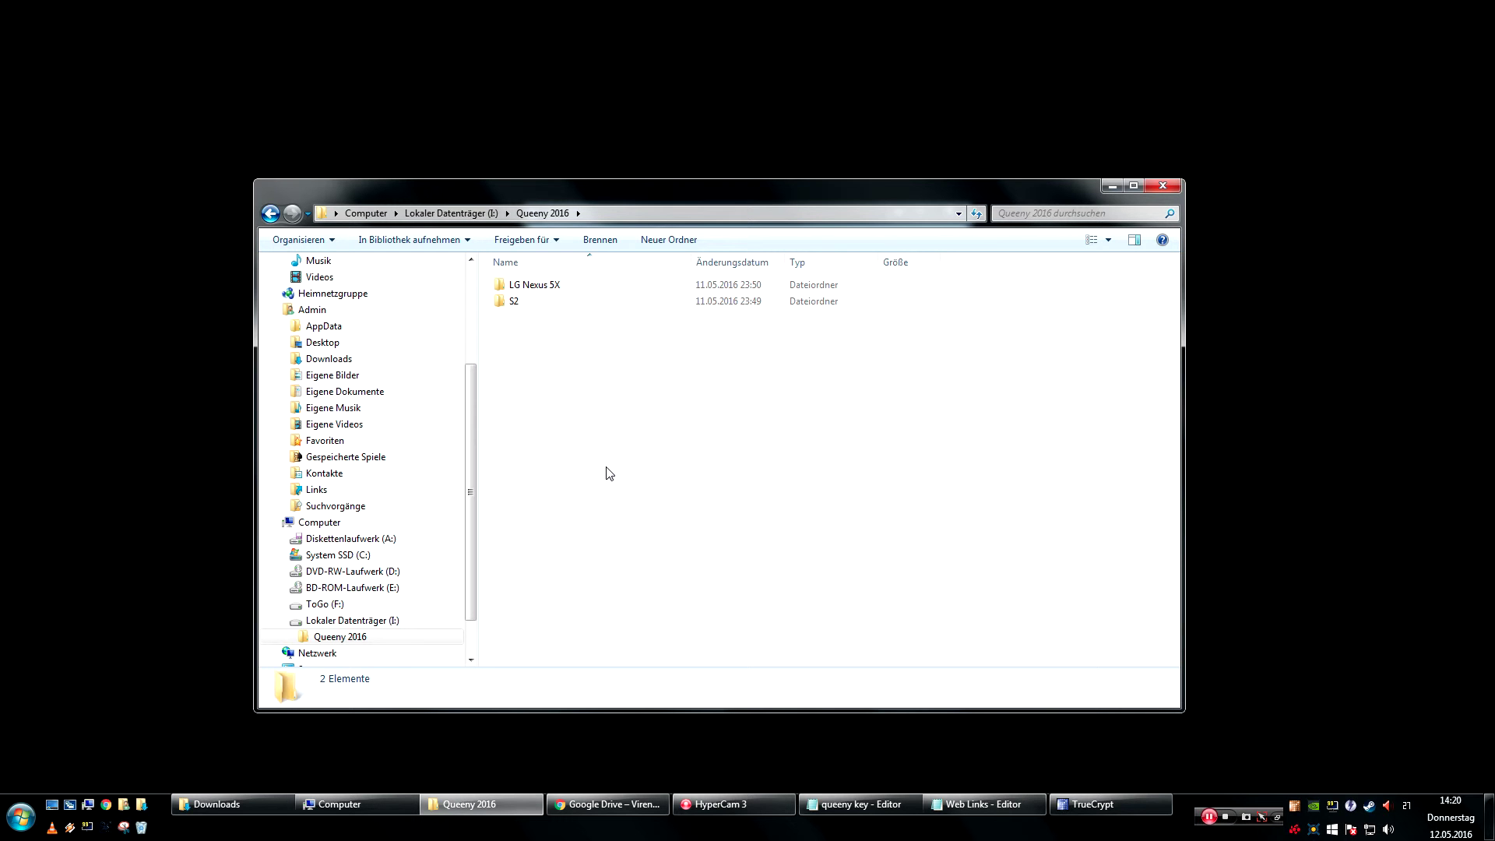
pyautogui.moveTo(511, 306)
pyautogui.doubleClick(529, 308)
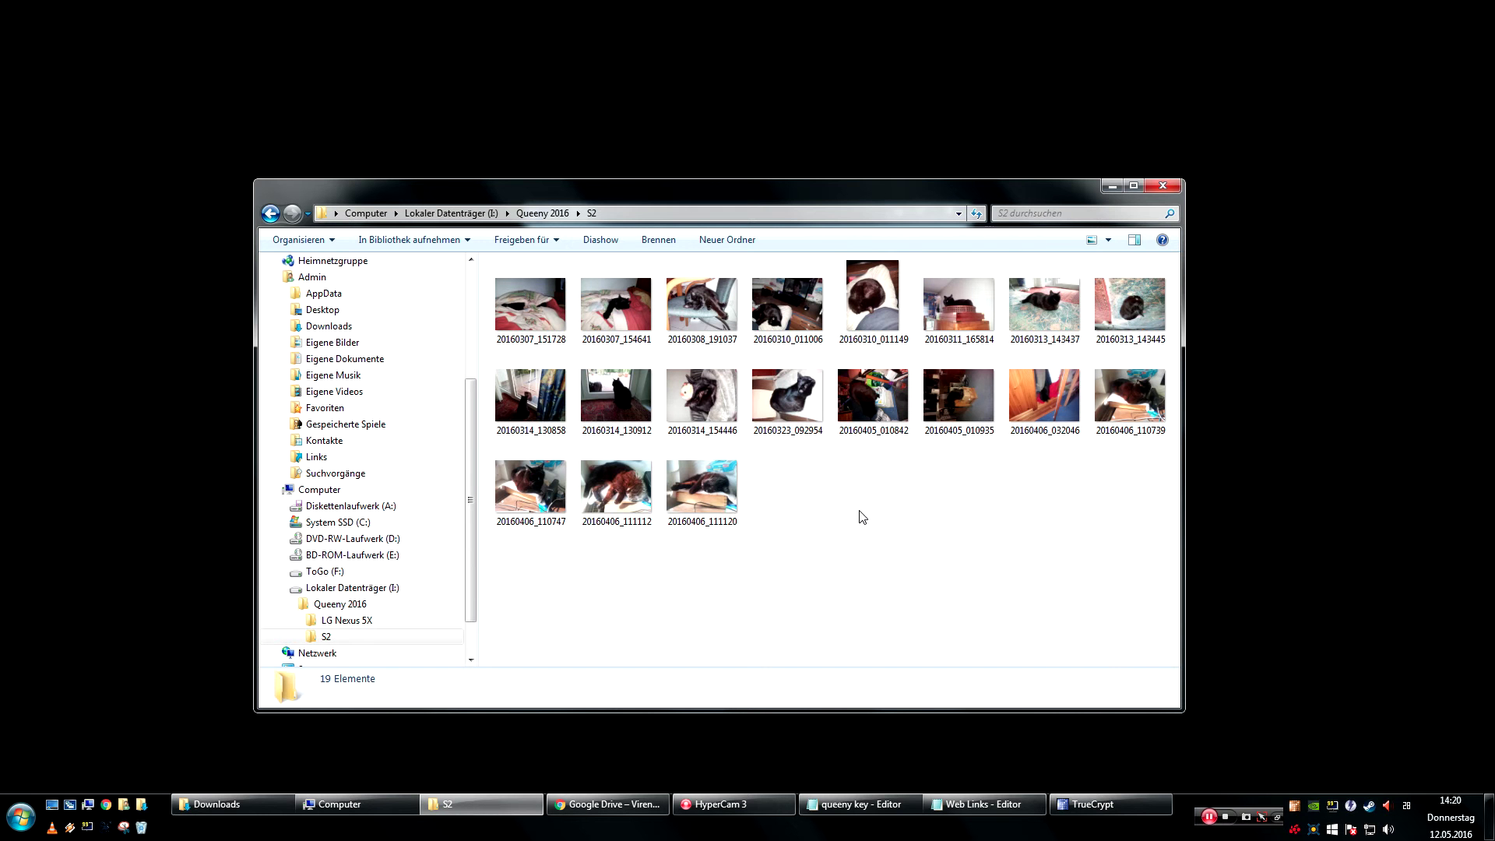
pyautogui.doubleClick(702, 489)
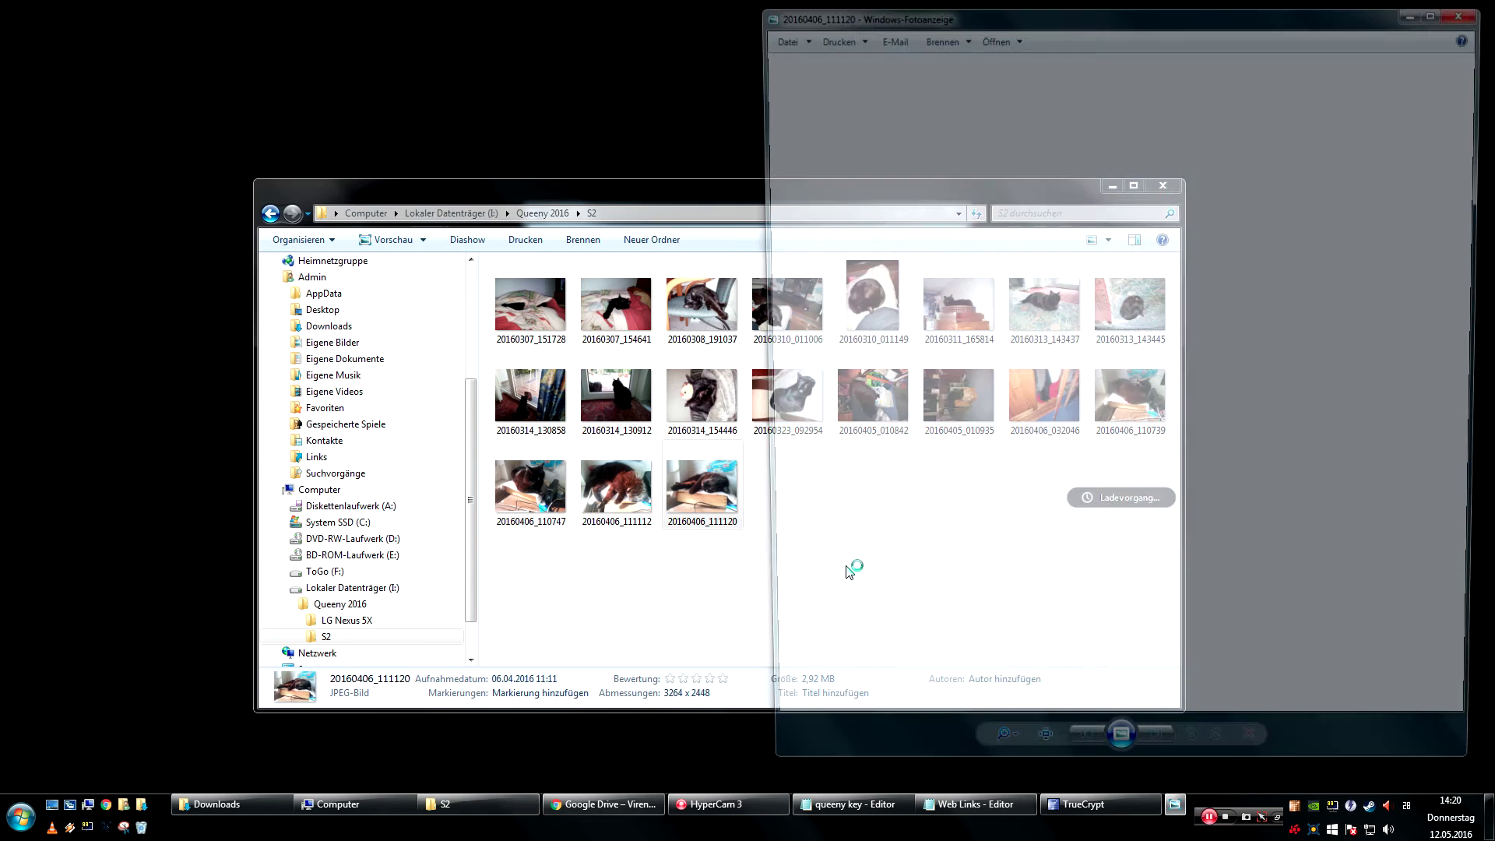
pyautogui.click(1471, 9)
pyautogui.press('BackSpace')
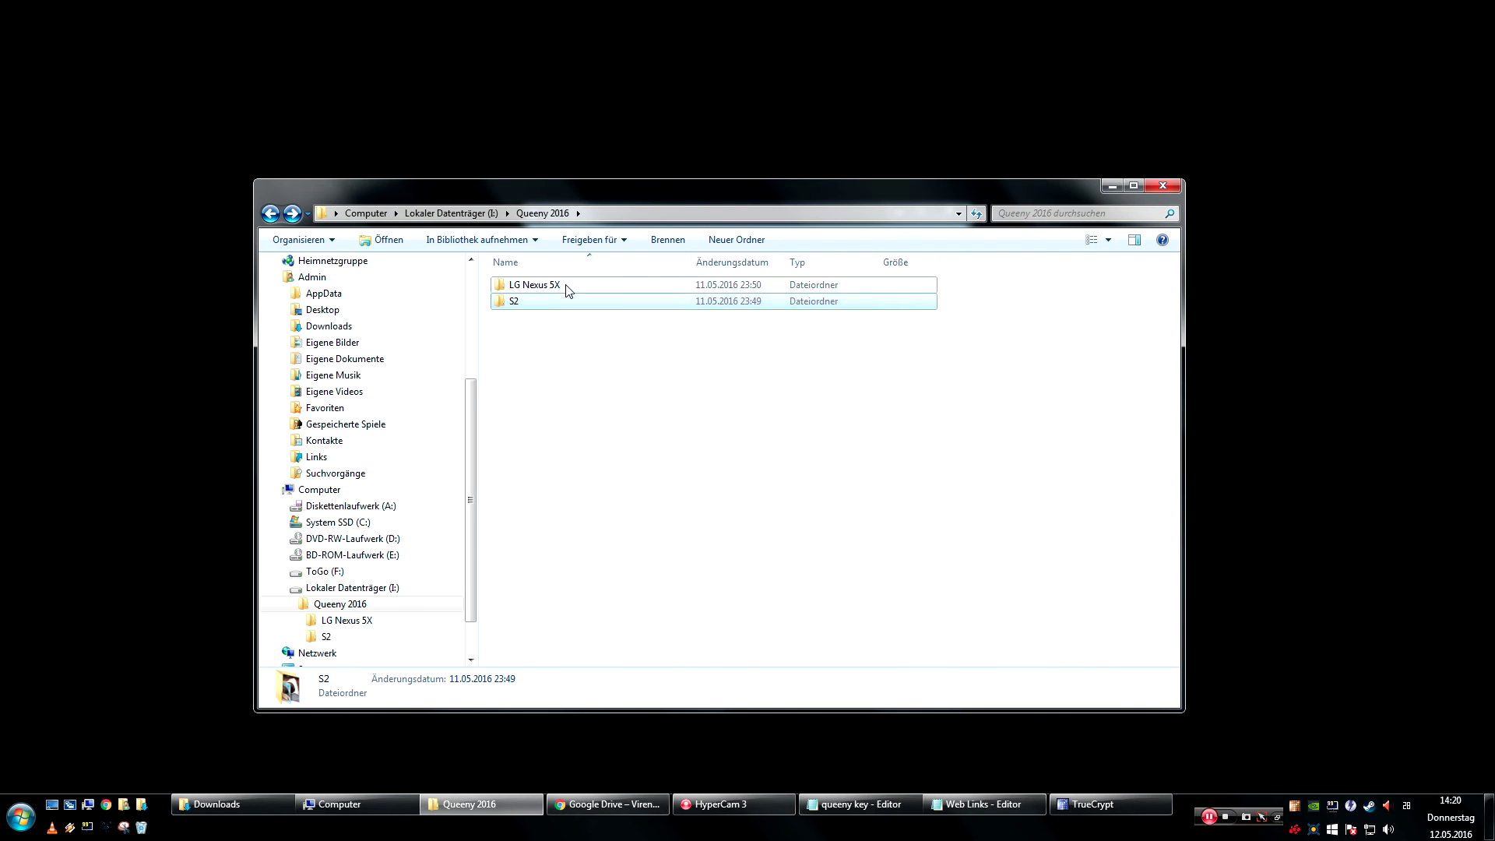
# - Browse the LG Nexus 5X folder, view IMG_20160506_181447, and return to drive I:'s root
pyautogui.doubleClick(567, 284)
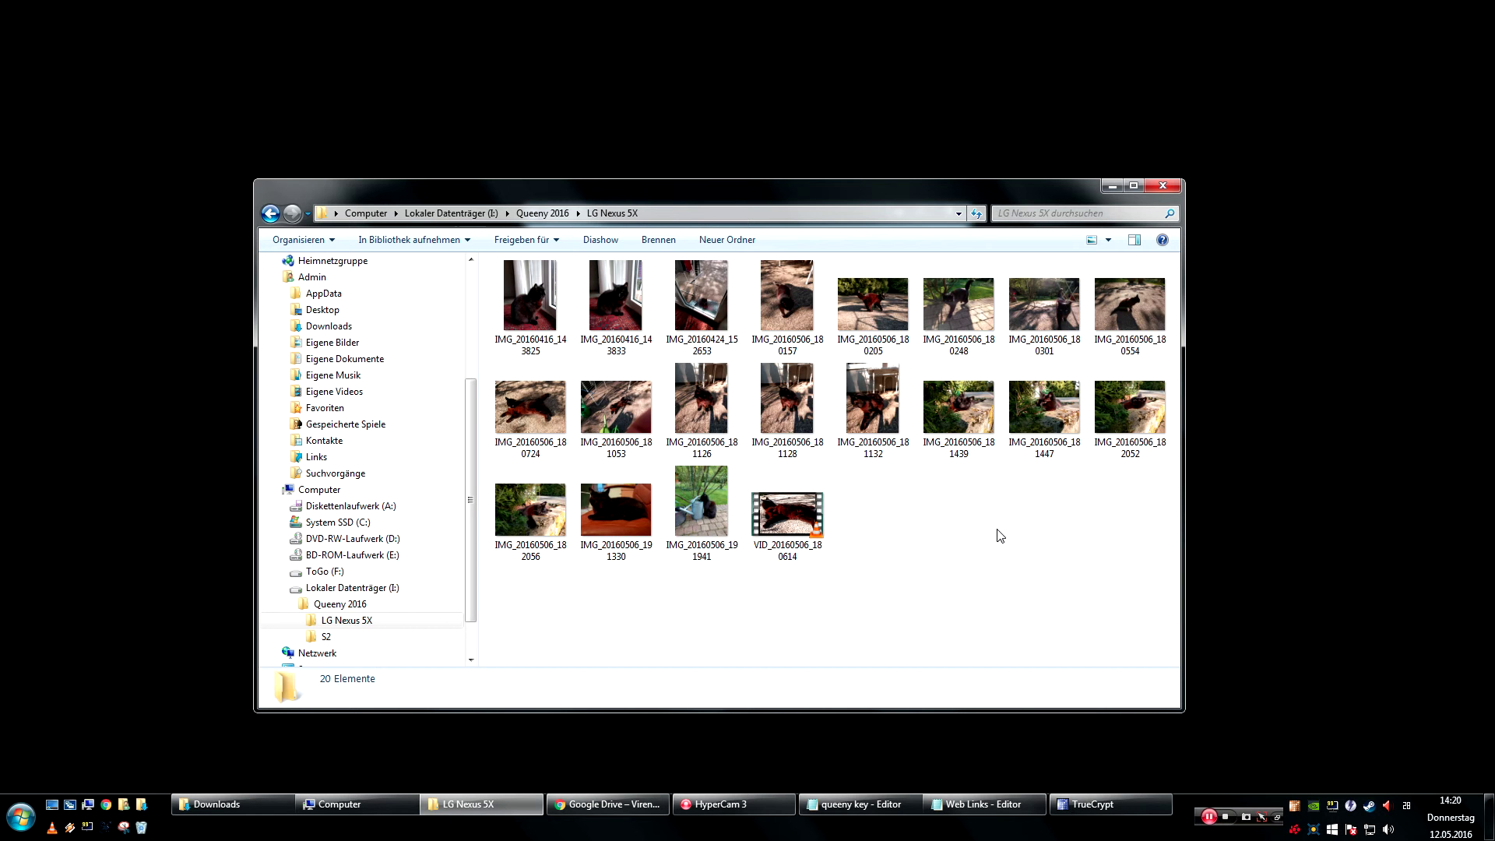
pyautogui.doubleClick(1047, 404)
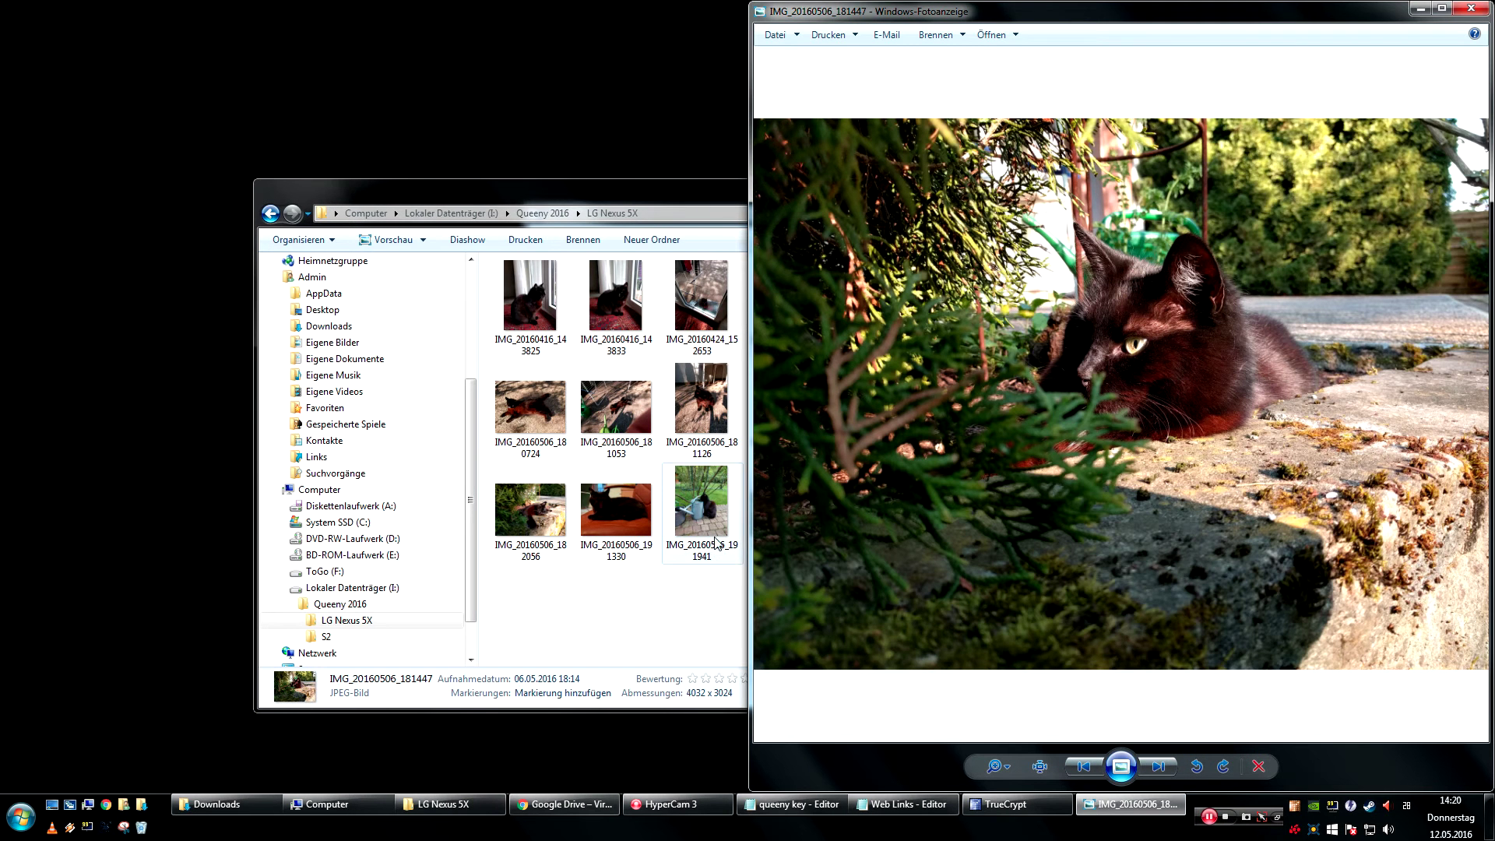
pyautogui.click(1482, 14)
pyautogui.click(972, 530)
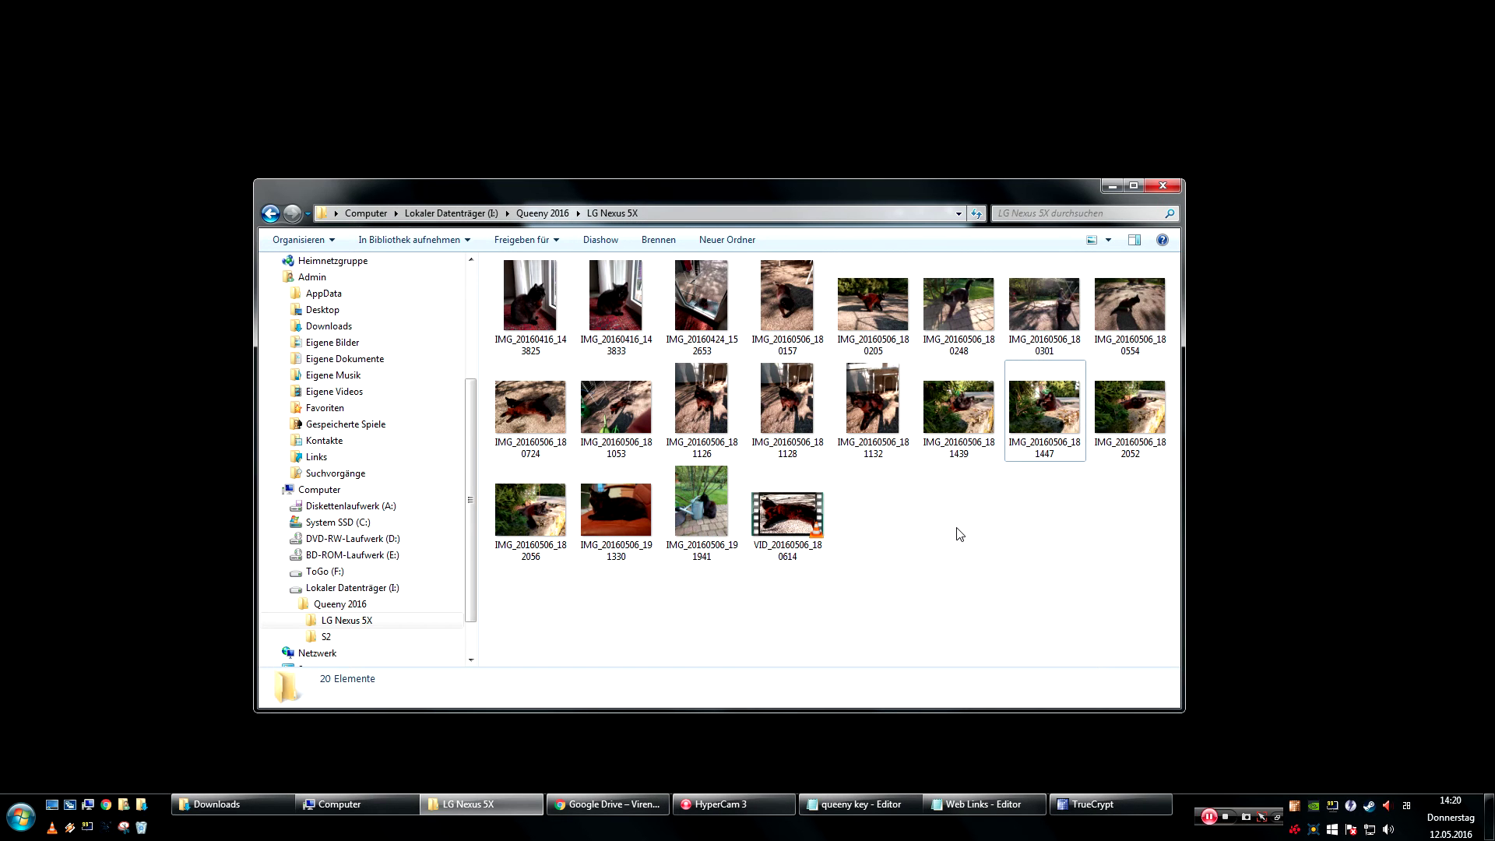
pyautogui.press('BackSpace')
pyautogui.press('BackSpace')
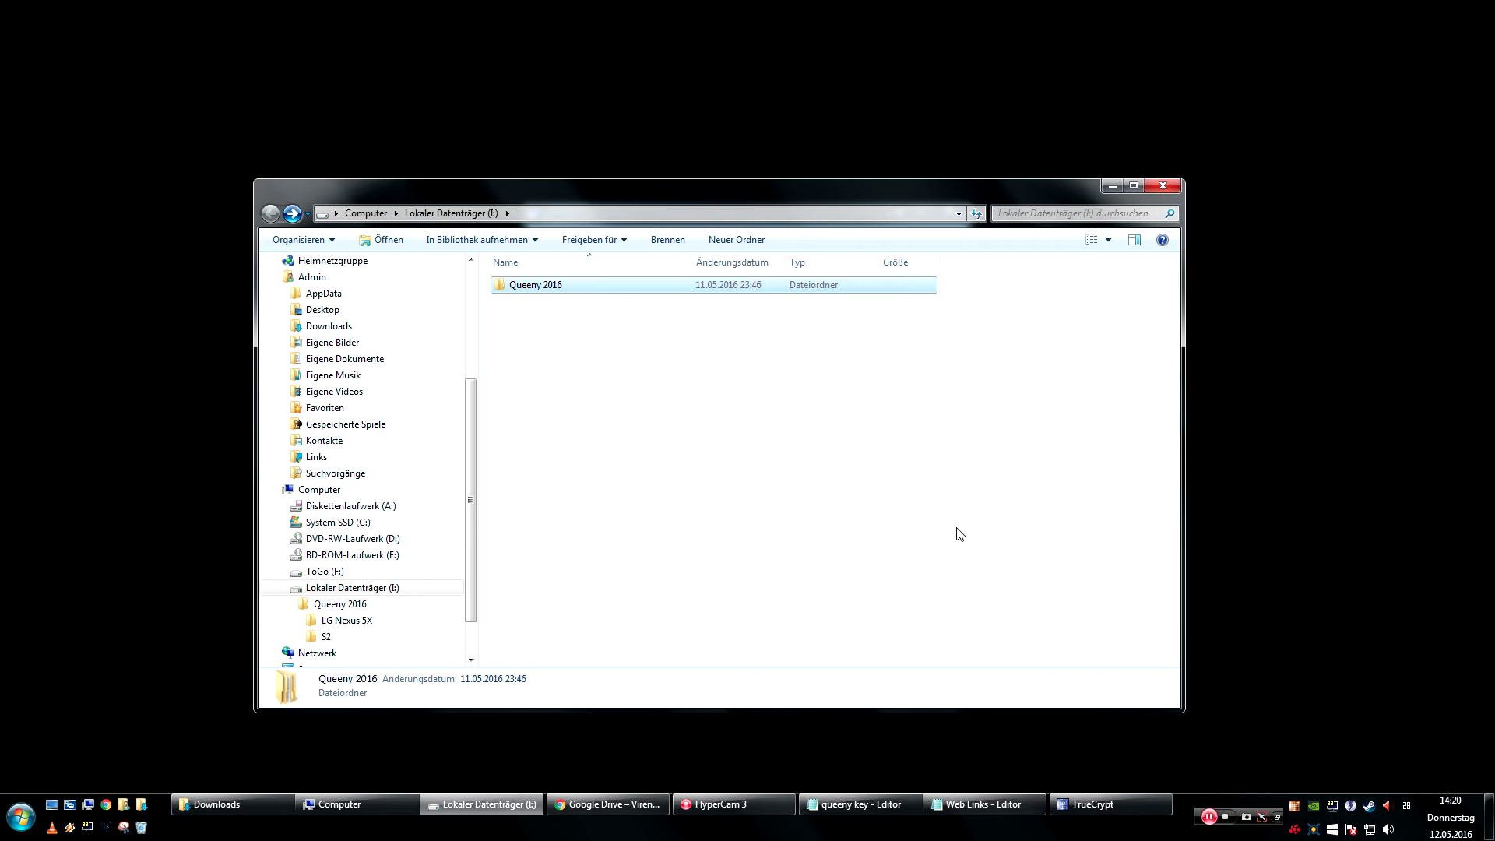
# - Copy the Queeny 2016 folder from drive I: and paste it into Downloads
pyautogui.click(579, 367)
pyautogui.click(550, 286)
pyautogui.click(217, 803)
pyautogui.click(552, 390)
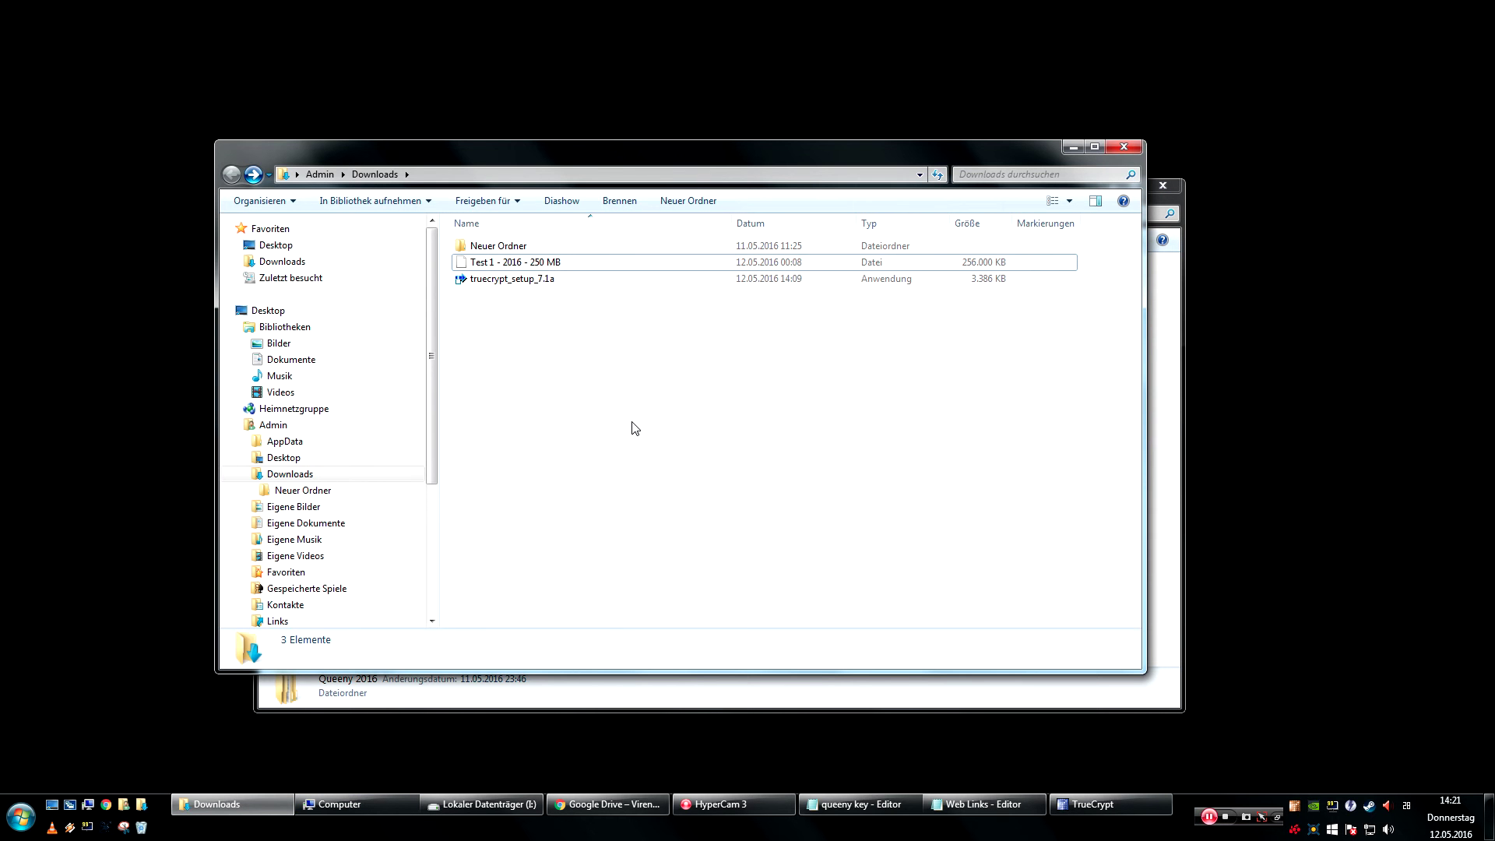
pyautogui.hotkey('ctrl', 'v')
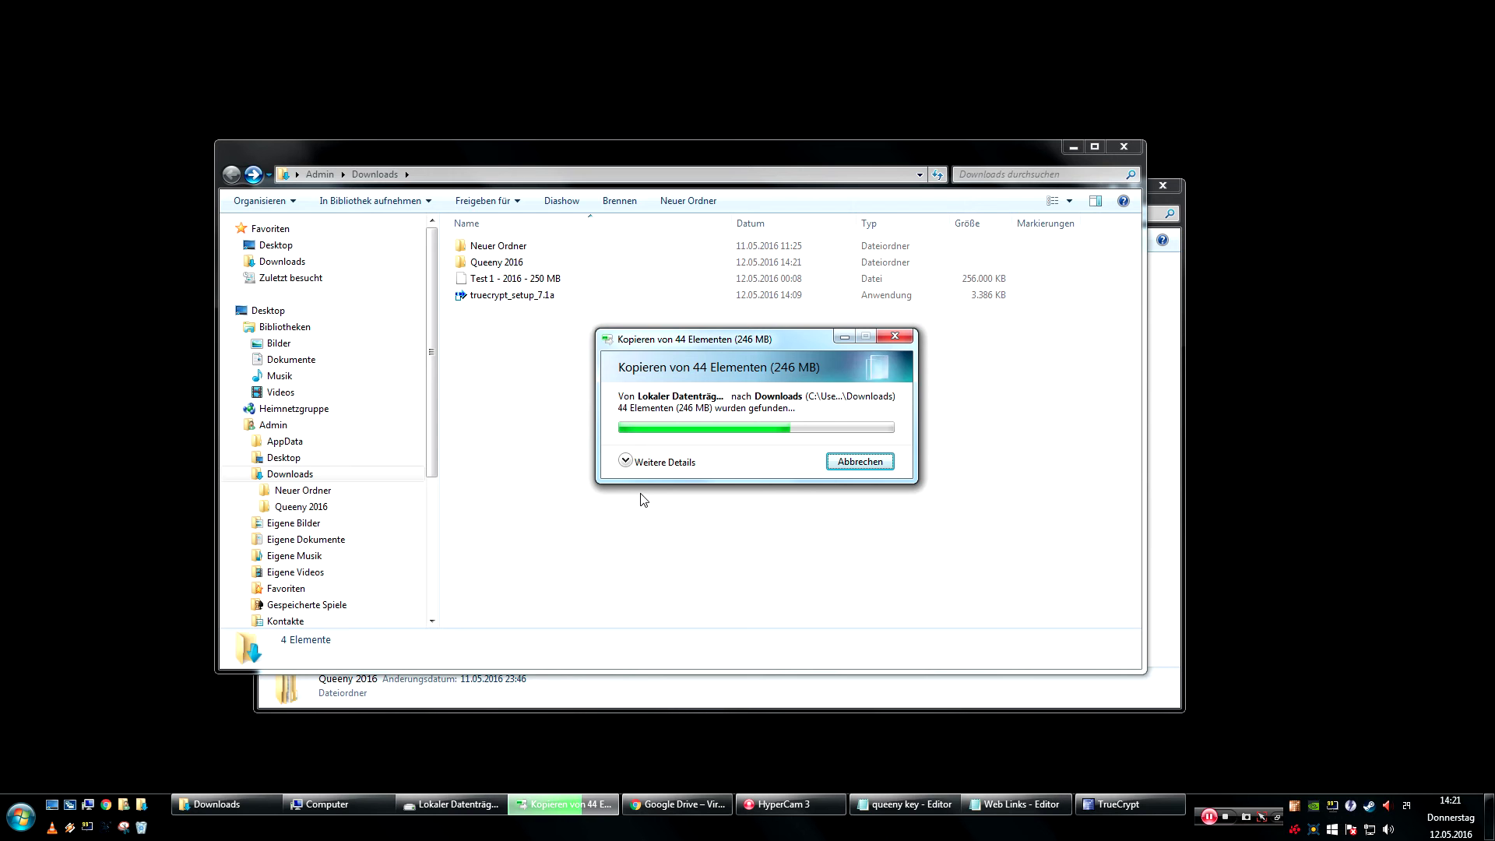
# - Close the Lokaler Datenträger (I:) window, moving the Downloads window aside and back
pyautogui.click(642, 499)
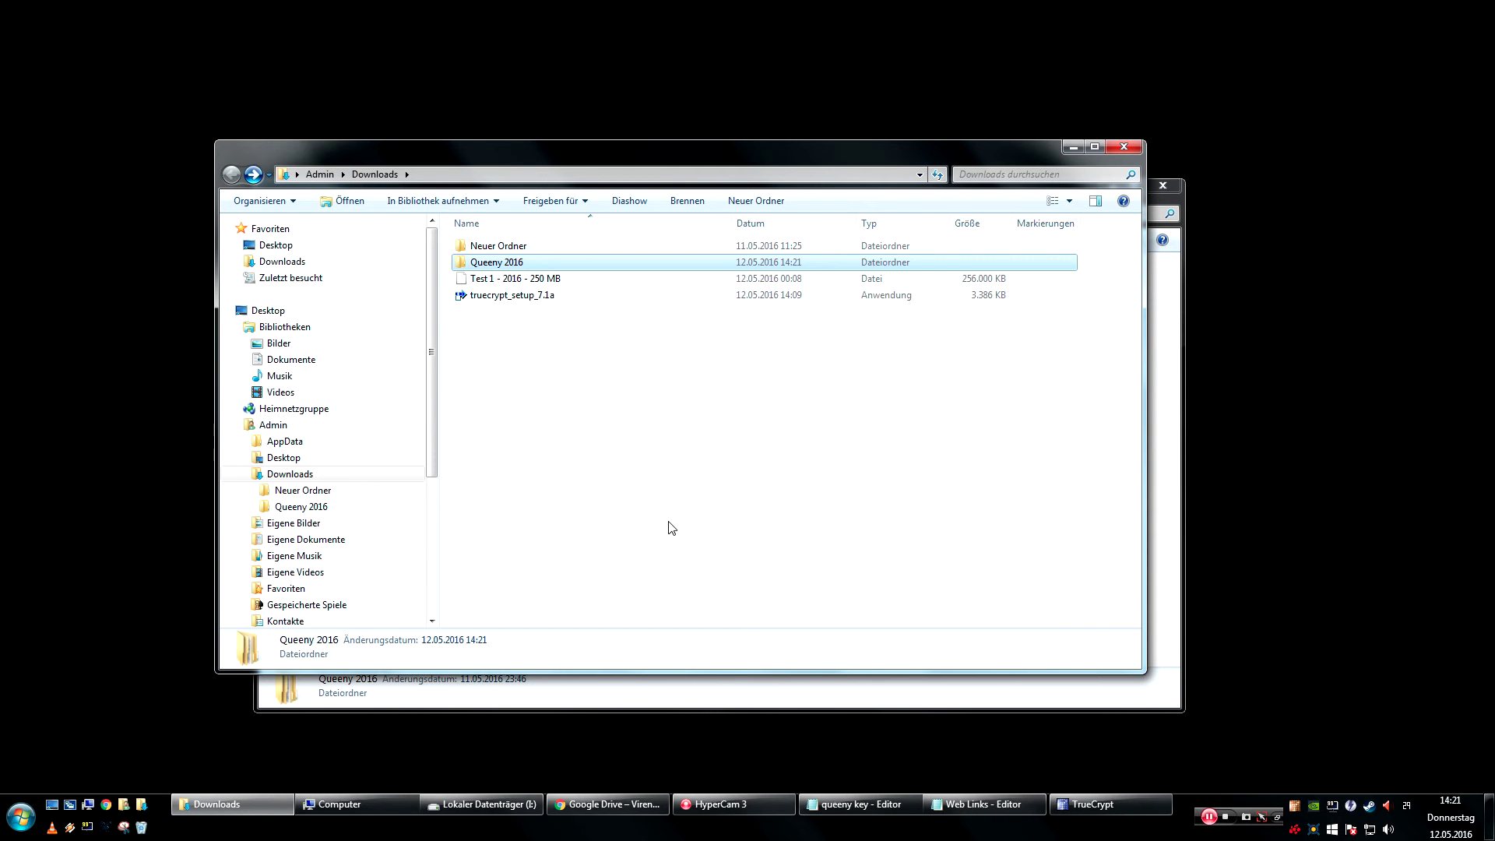
pyautogui.moveTo(869, 152); pyautogui.dragTo(715, 151)
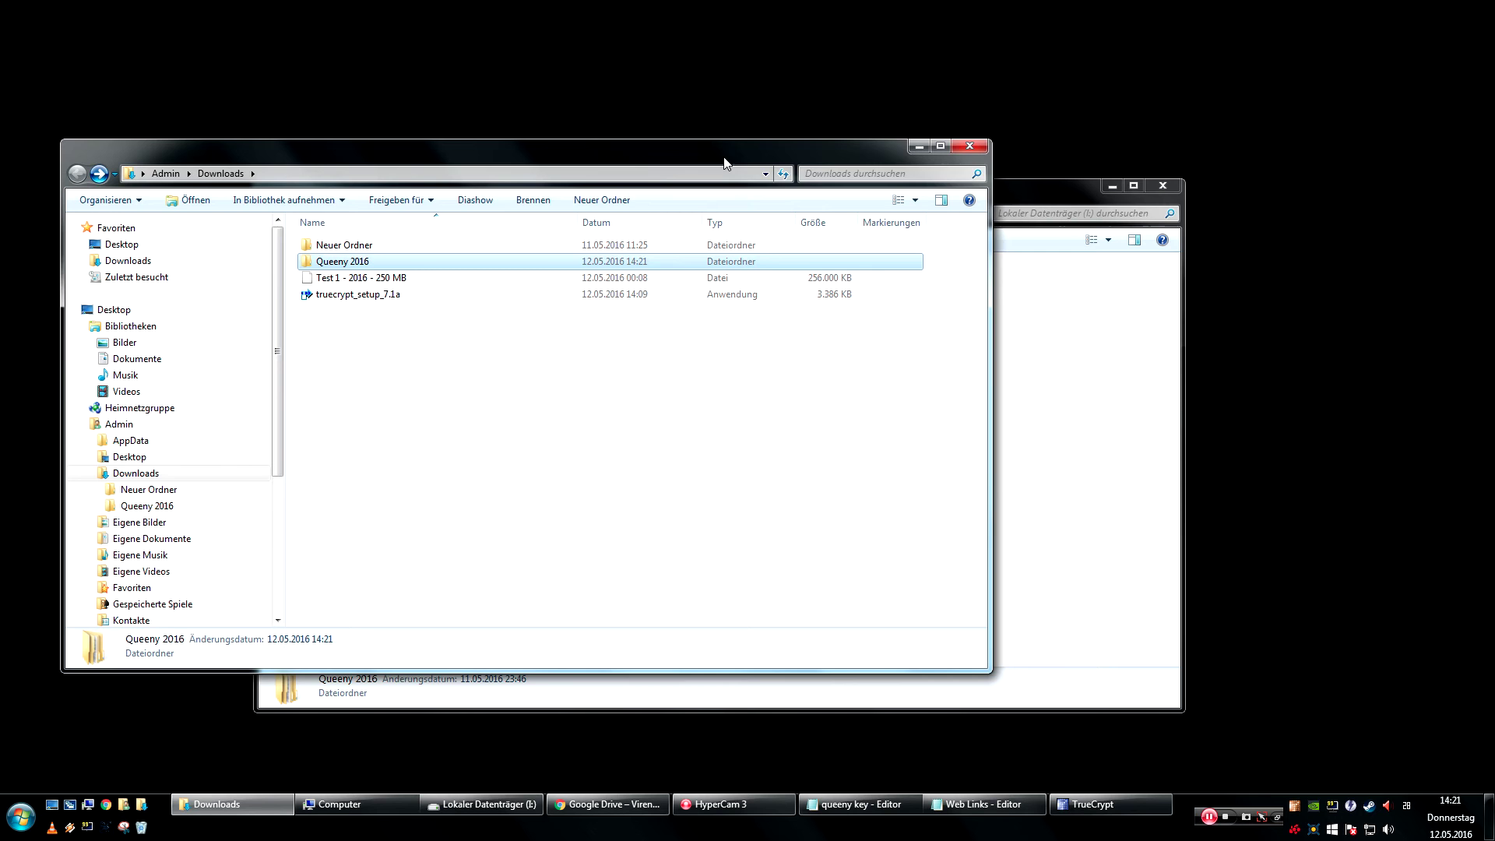
pyautogui.click(1072, 459)
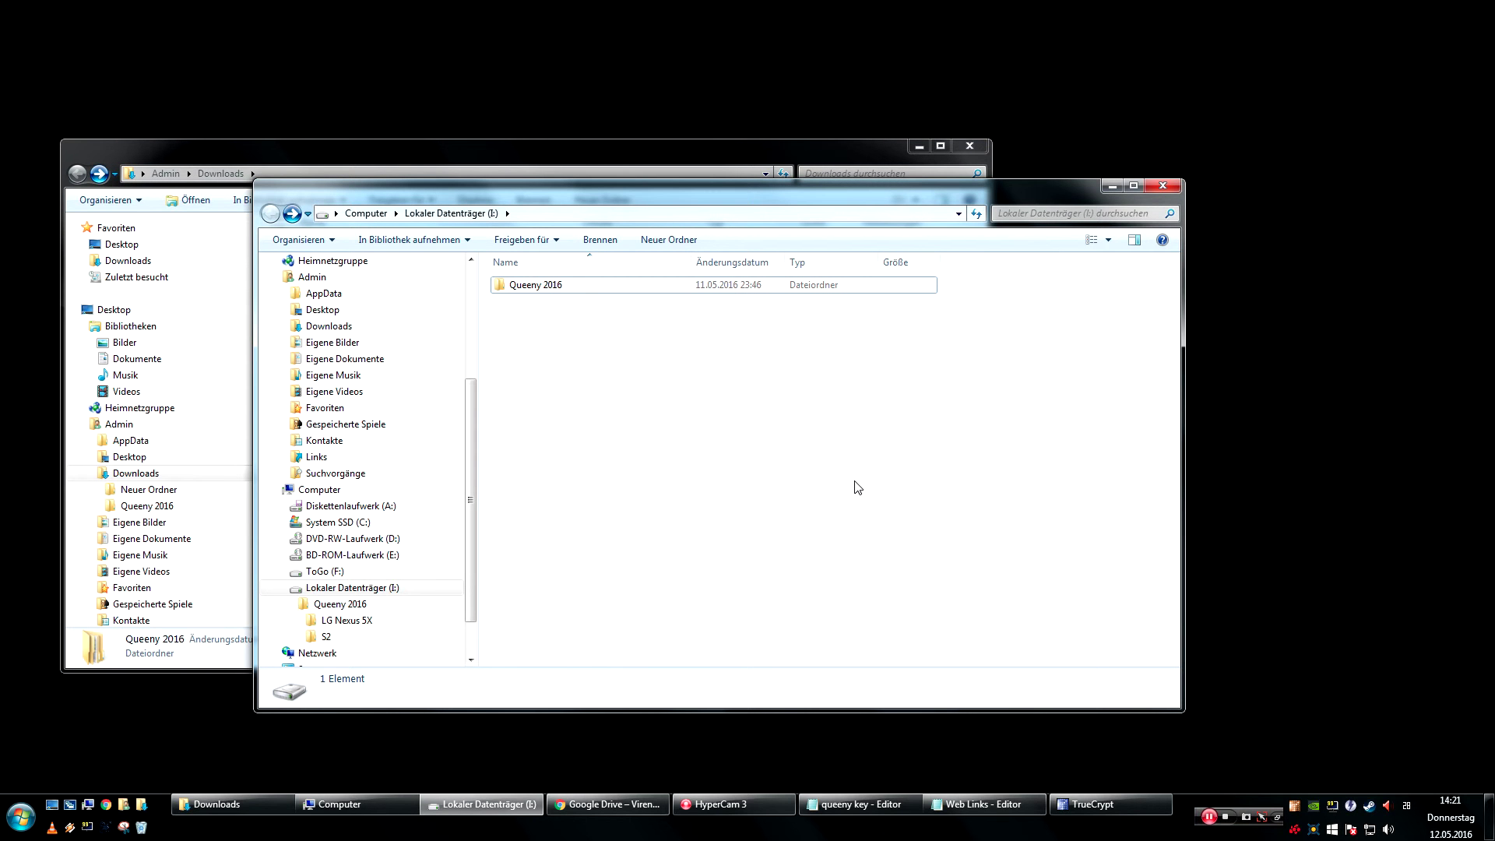
pyautogui.click(1162, 187)
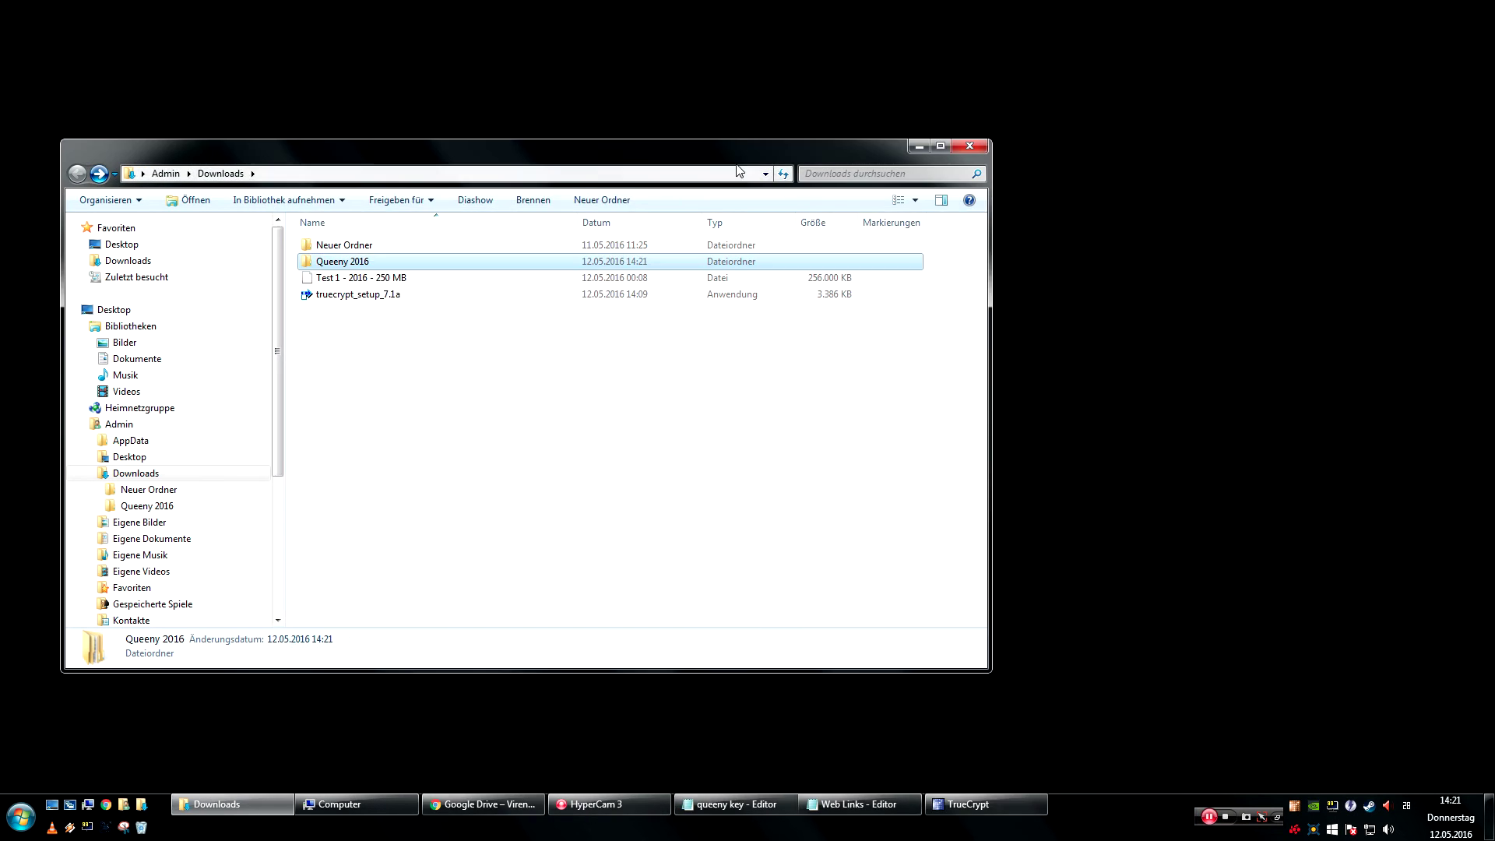
pyautogui.moveTo(684, 145); pyautogui.dragTo(785, 147)
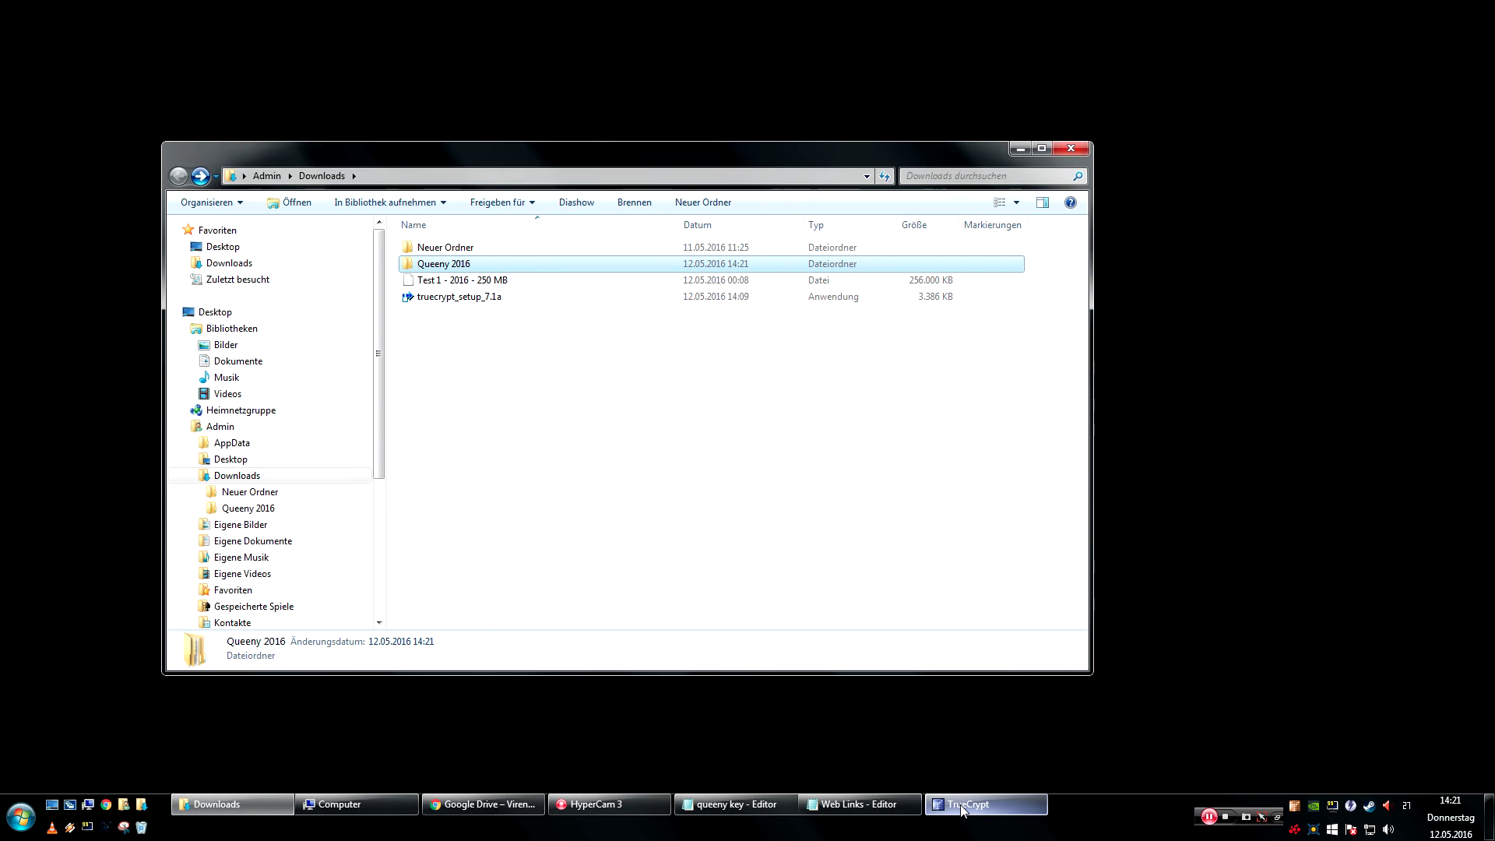
# - Dismount the AES volume from drive I: in TrueCrypt
pyautogui.click(961, 804)
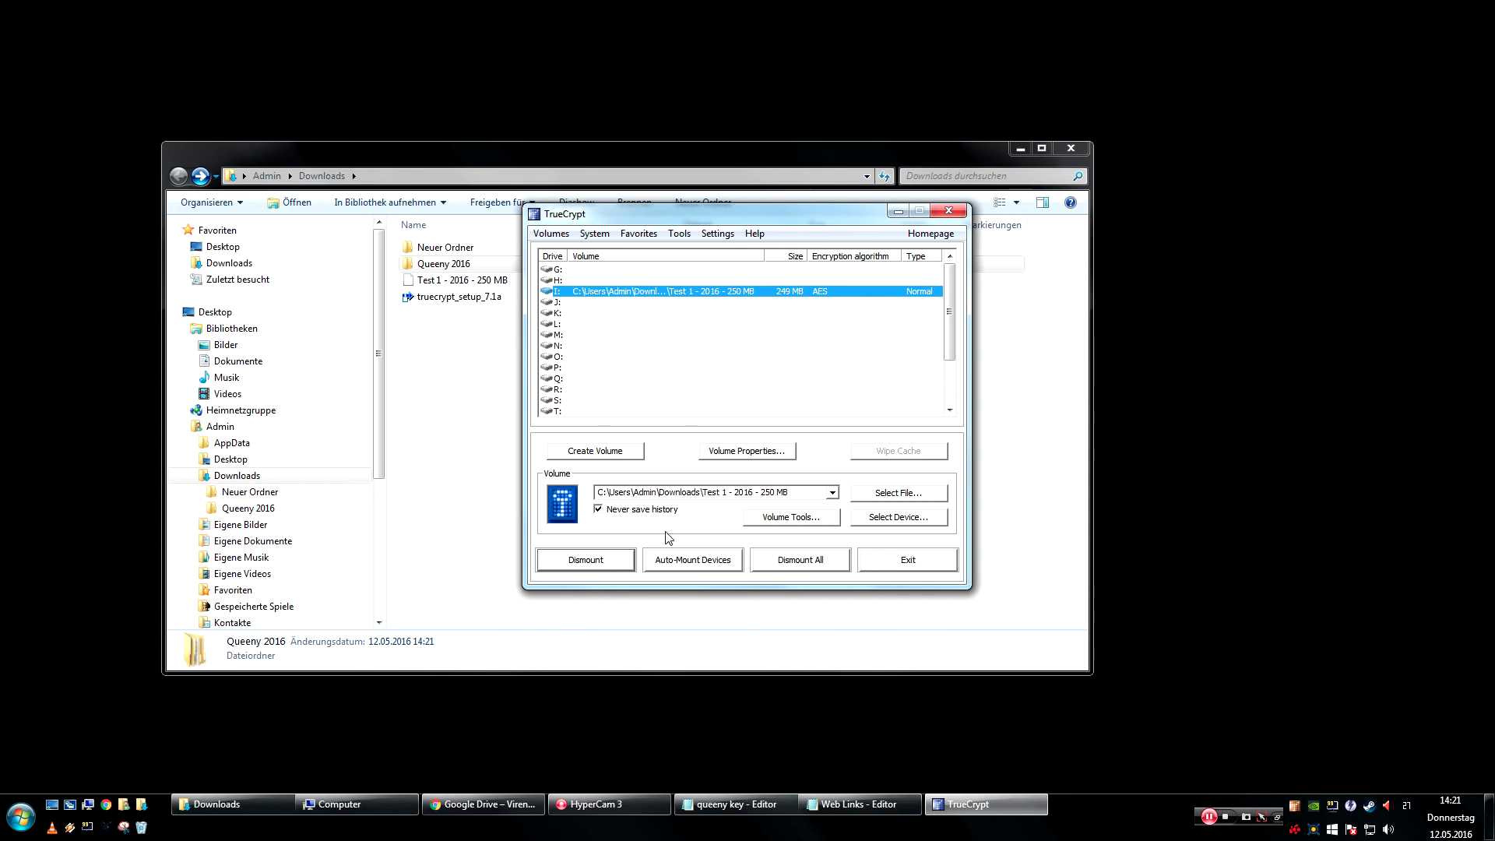
pyautogui.click(596, 563)
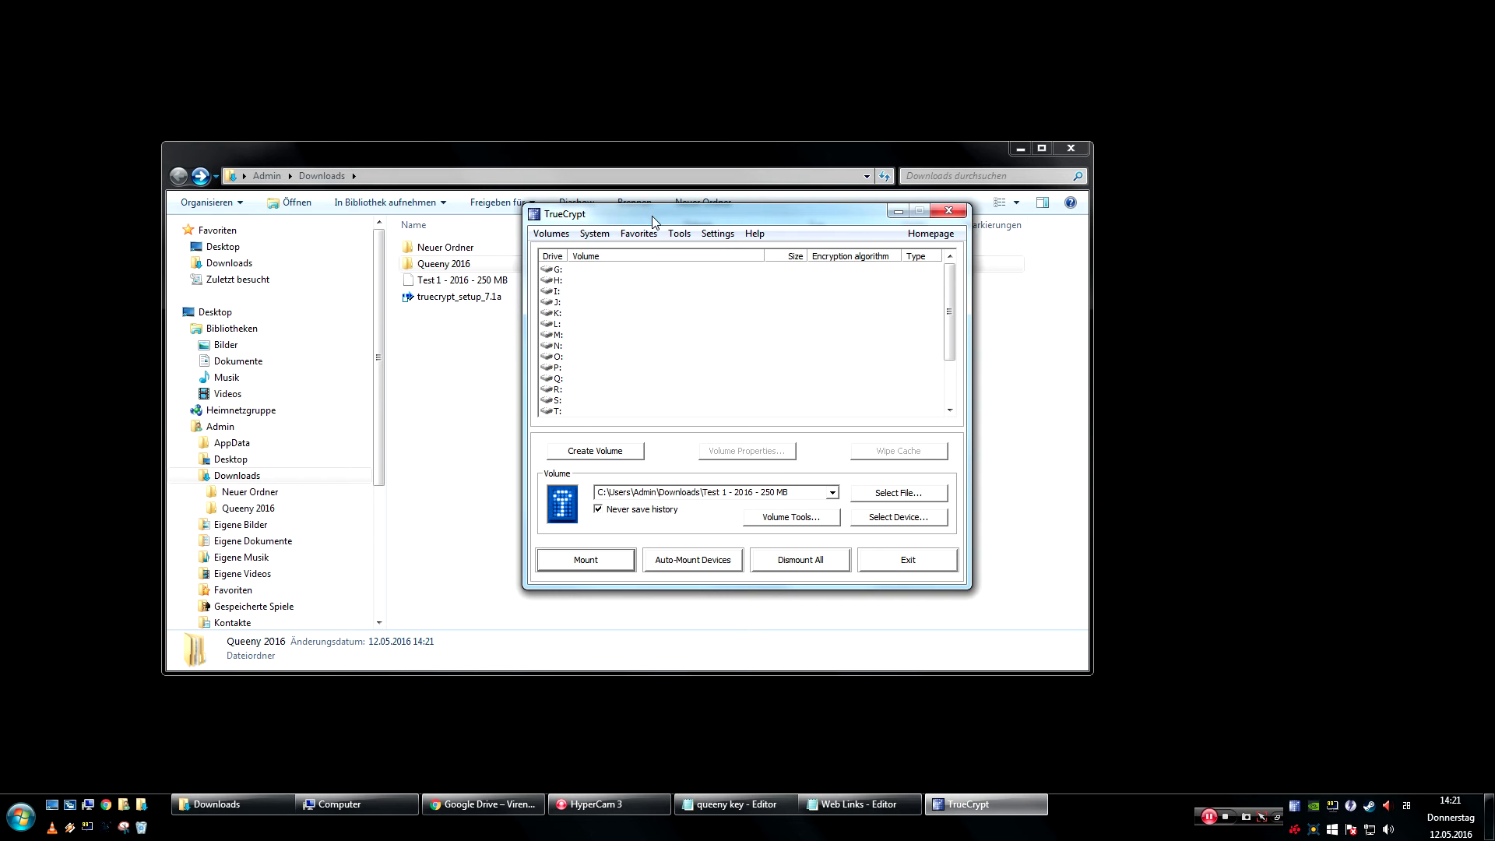
pyautogui.moveTo(652, 221); pyautogui.dragTo(1054, 321)
# - Delete the 'Test 1 - 2016 - 250 MB' container file from Downloads
pyautogui.click(598, 444)
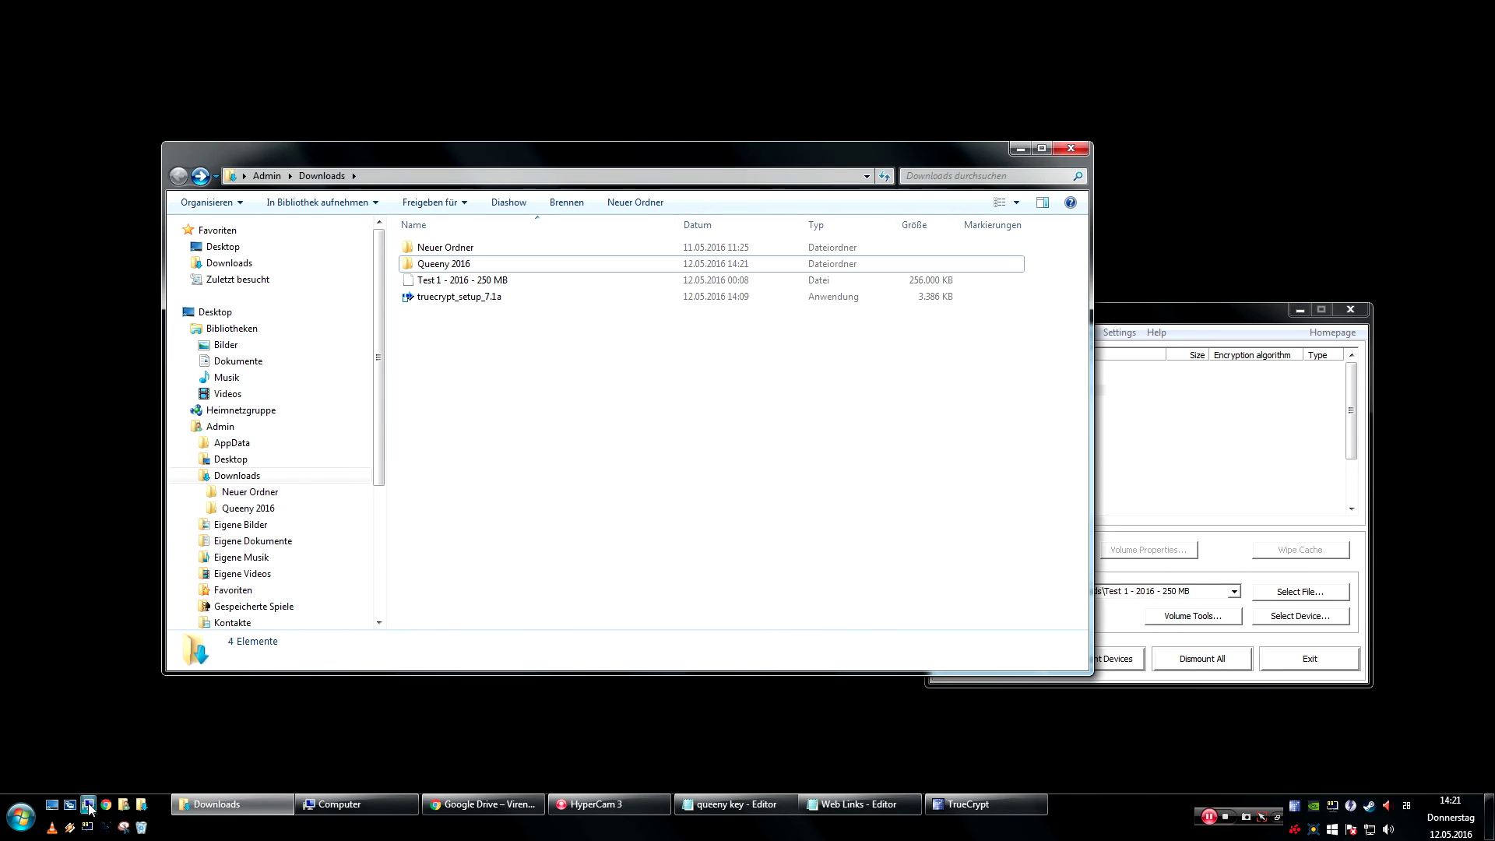
pyautogui.click(88, 806)
pyautogui.click(1094, 166)
pyautogui.click(507, 281)
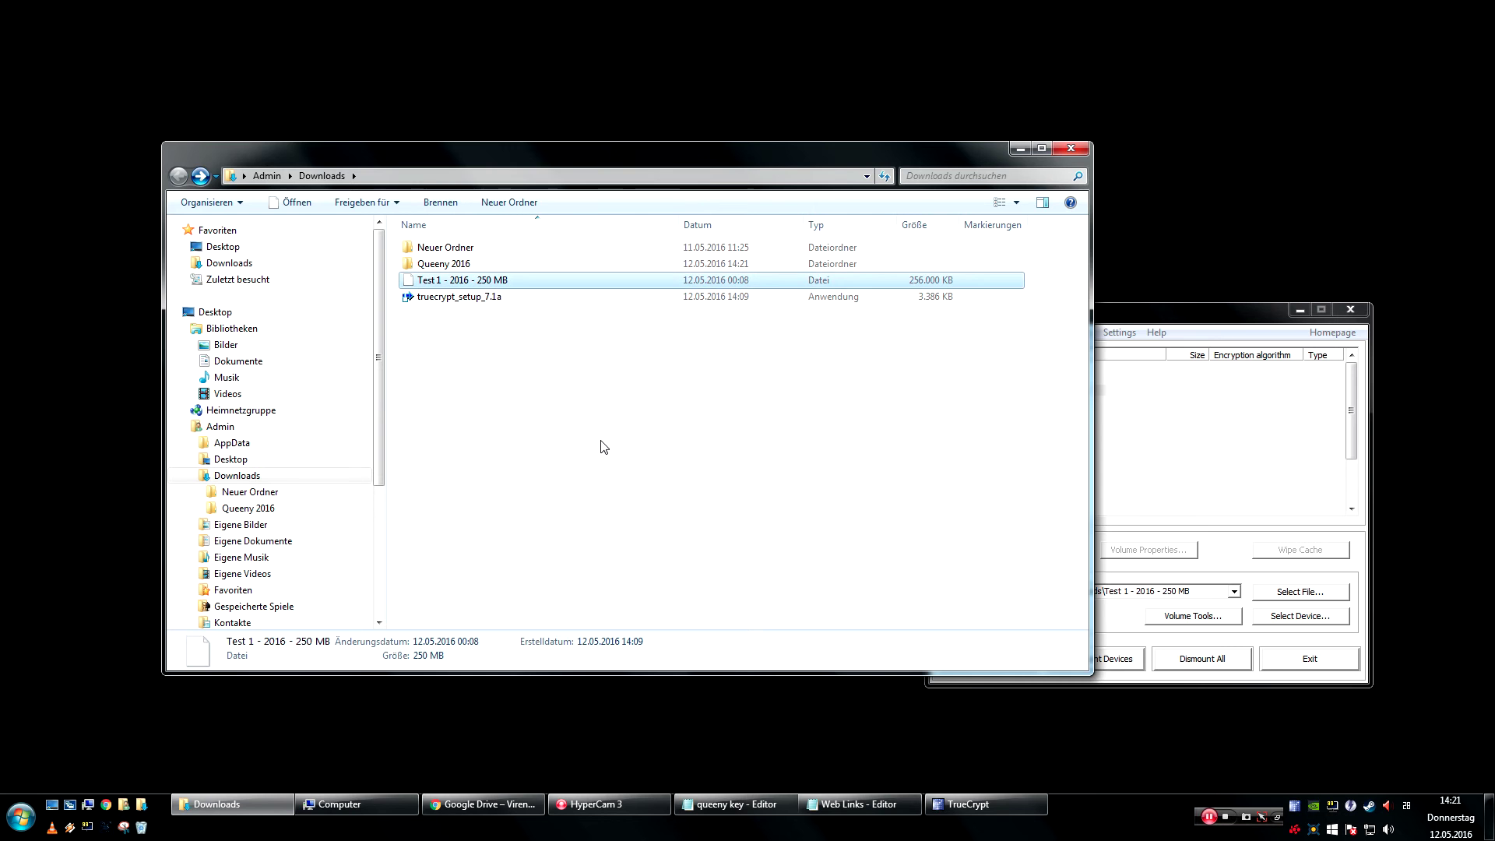
pyautogui.press('Delete')
pyautogui.press('Return')
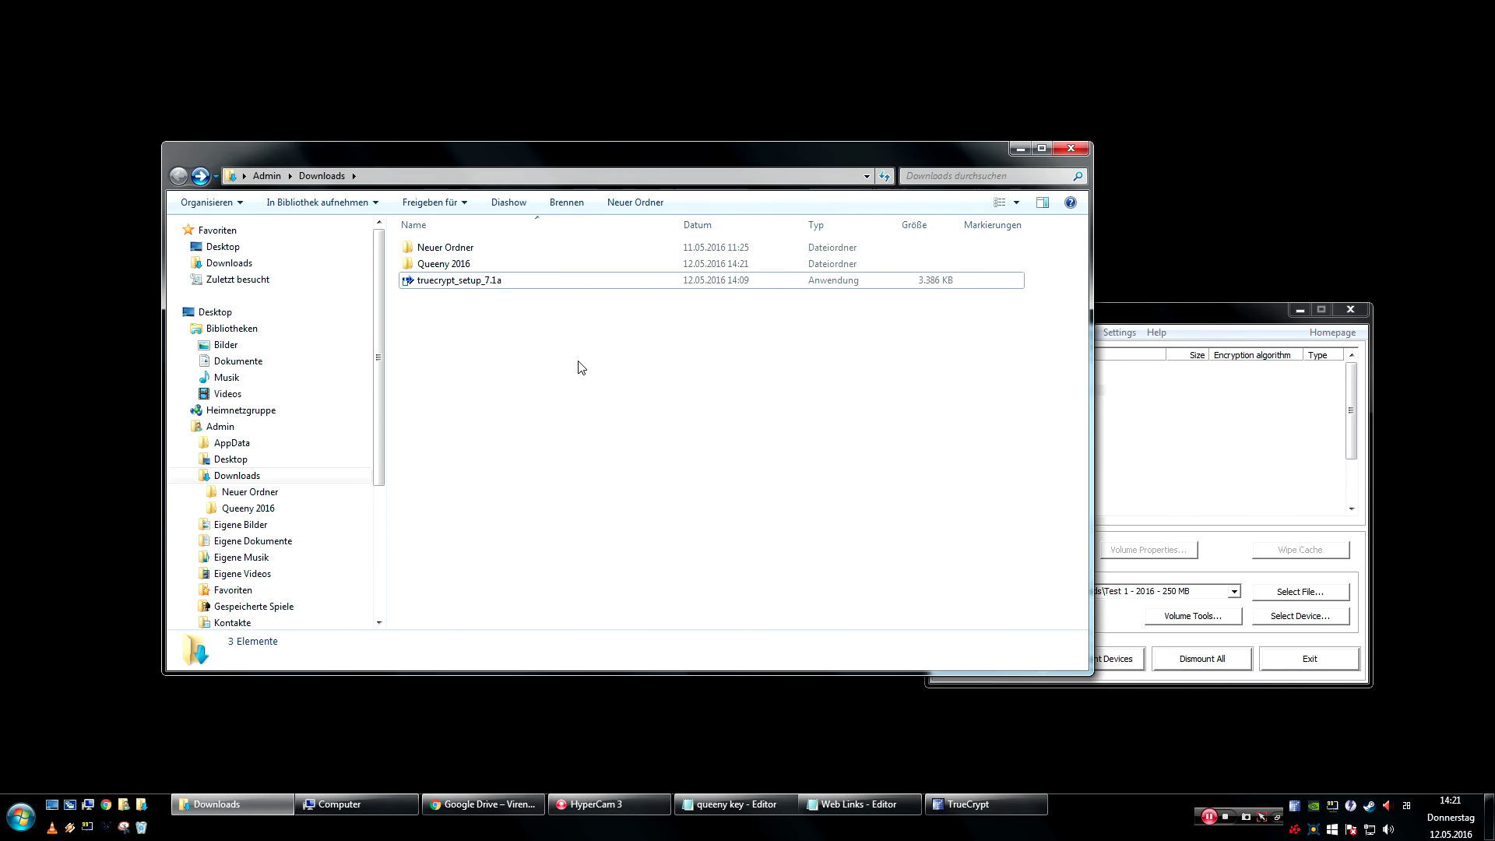
# - Open the copied Queeny 2016 folder and restore TrueCrypt's main window from the background
pyautogui.doubleClick(480, 264)
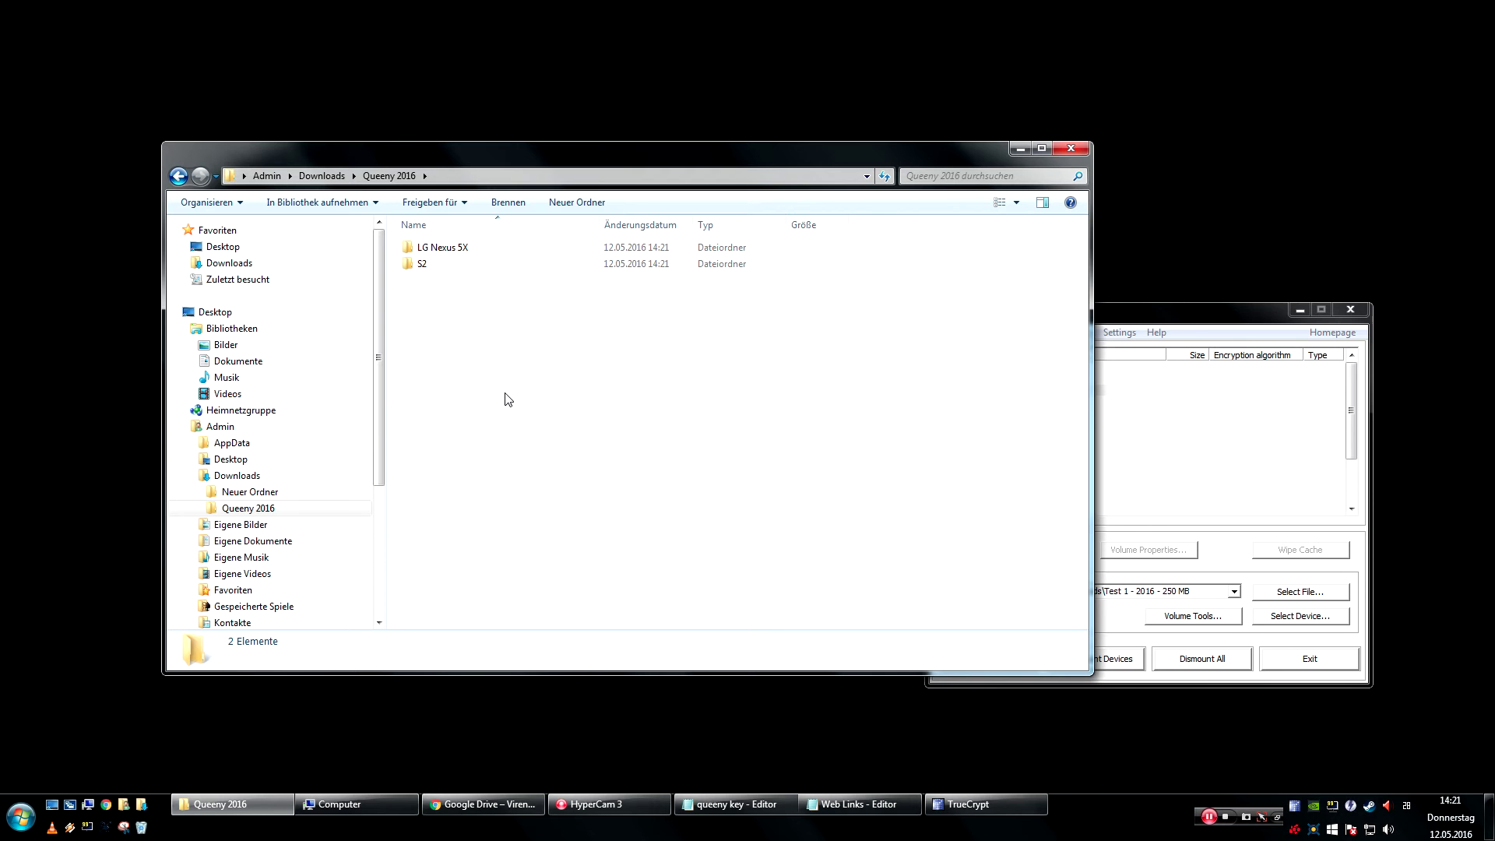
pyautogui.click(1174, 336)
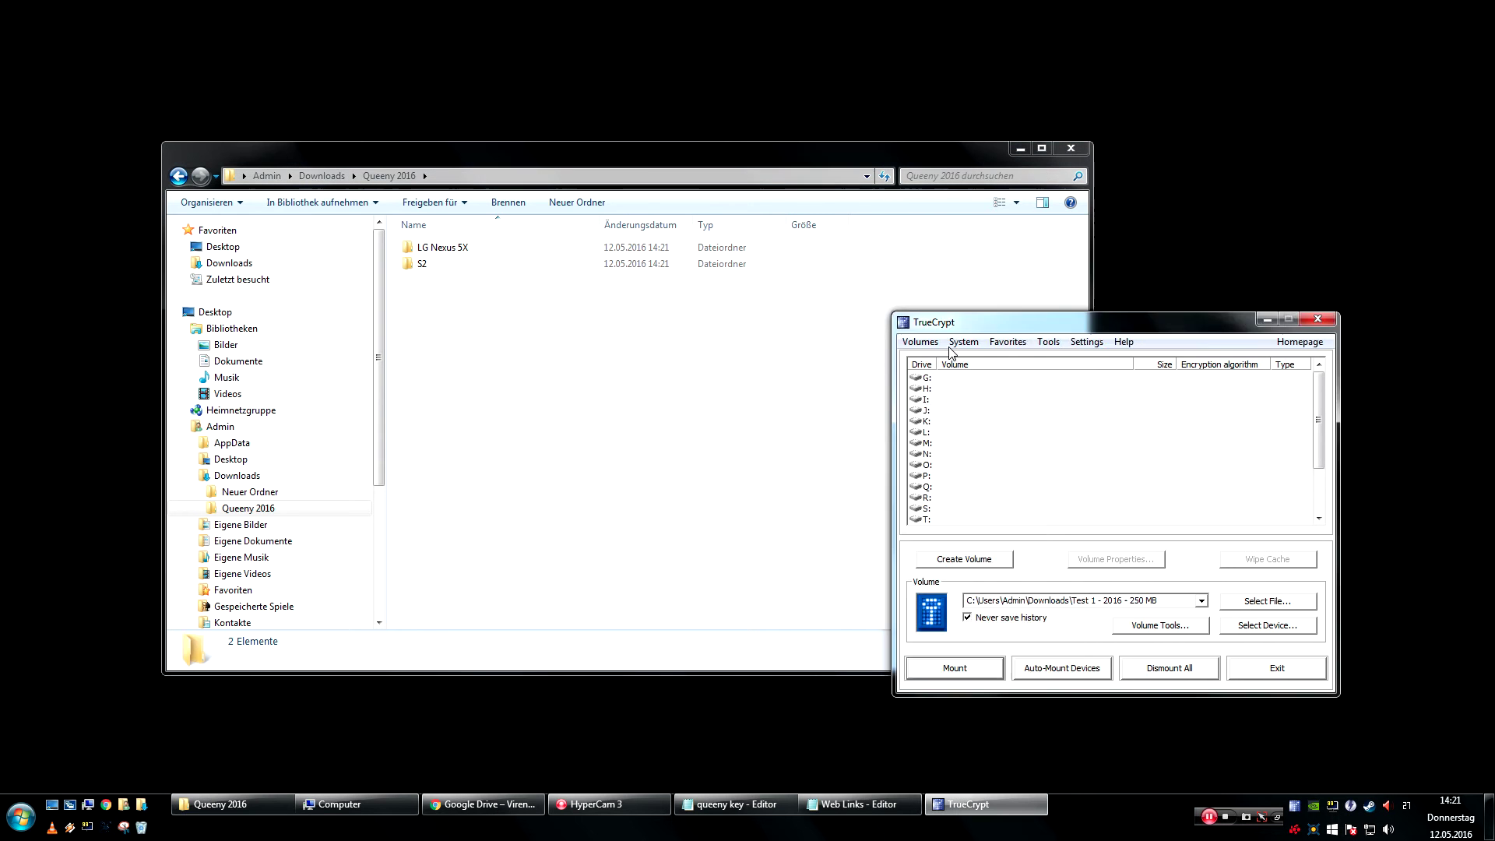
pyautogui.moveTo(1173, 310); pyautogui.dragTo(726, 330)
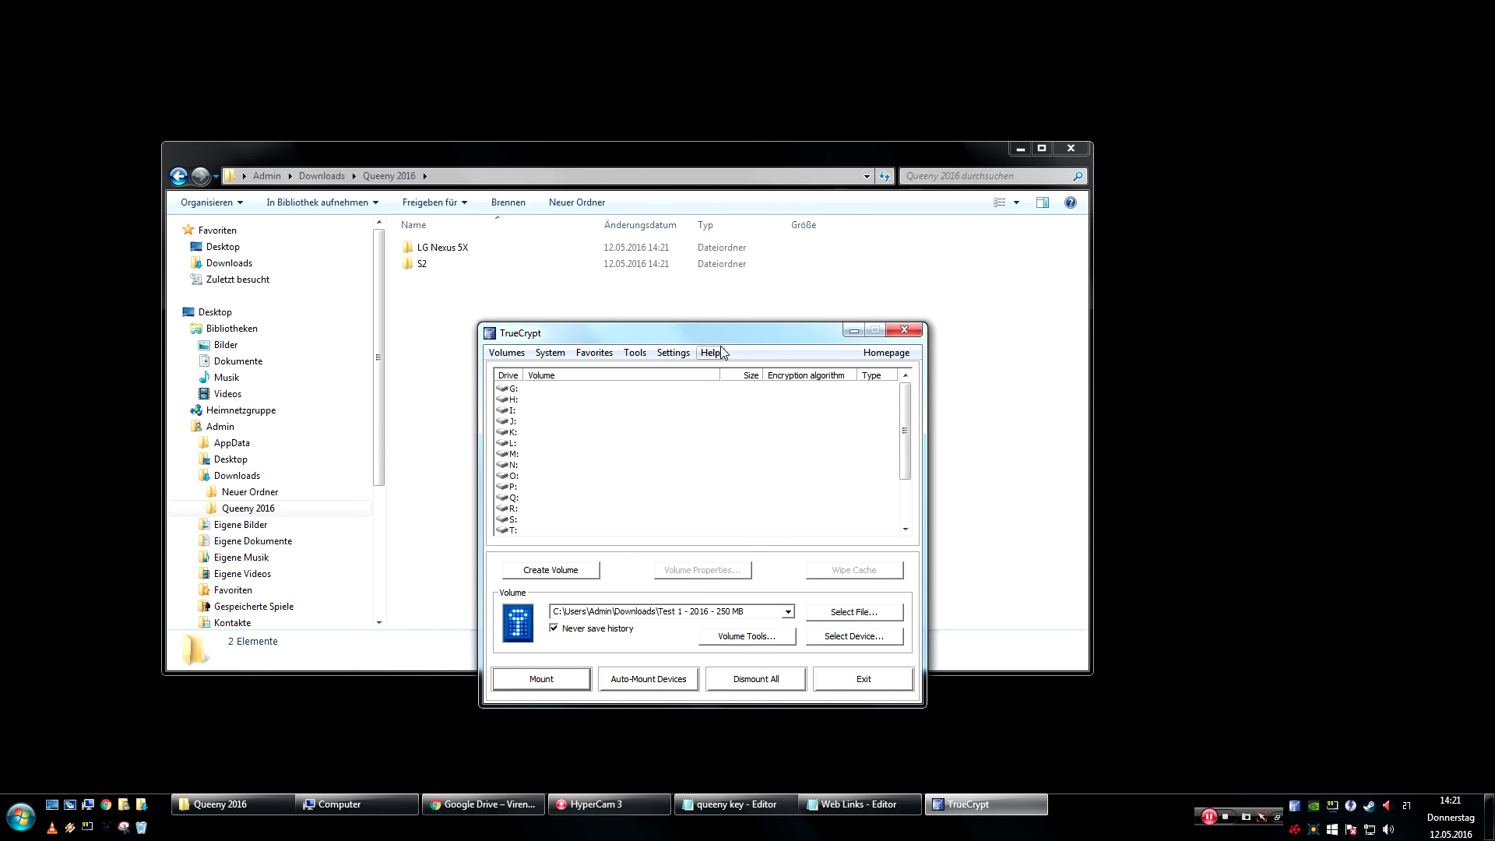
pyautogui.moveTo(720, 331); pyautogui.dragTo(722, 315)
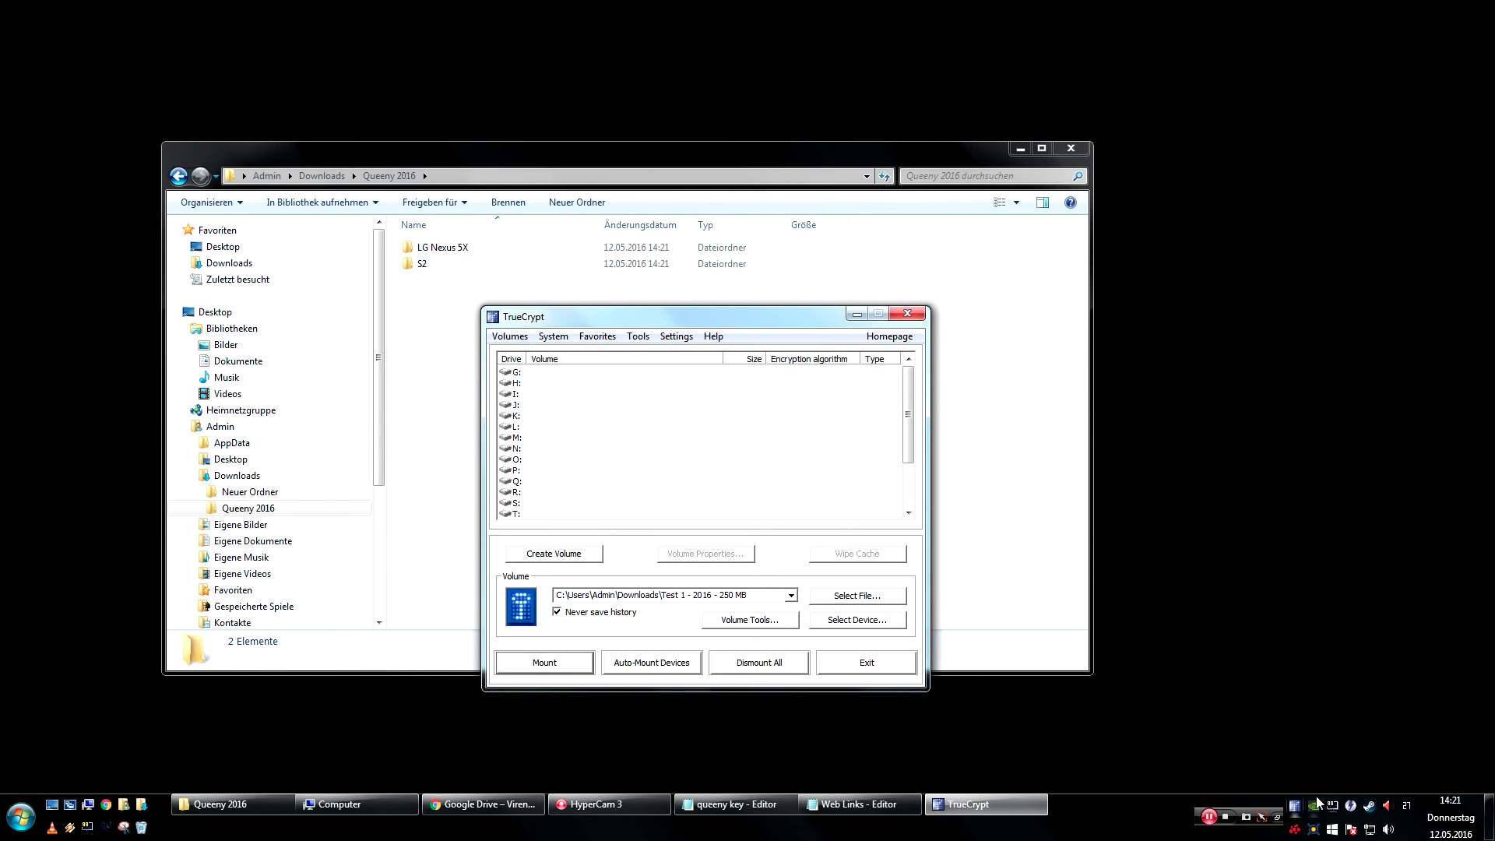
pyautogui.click(907, 313)
pyautogui.rightClick(1317, 805)
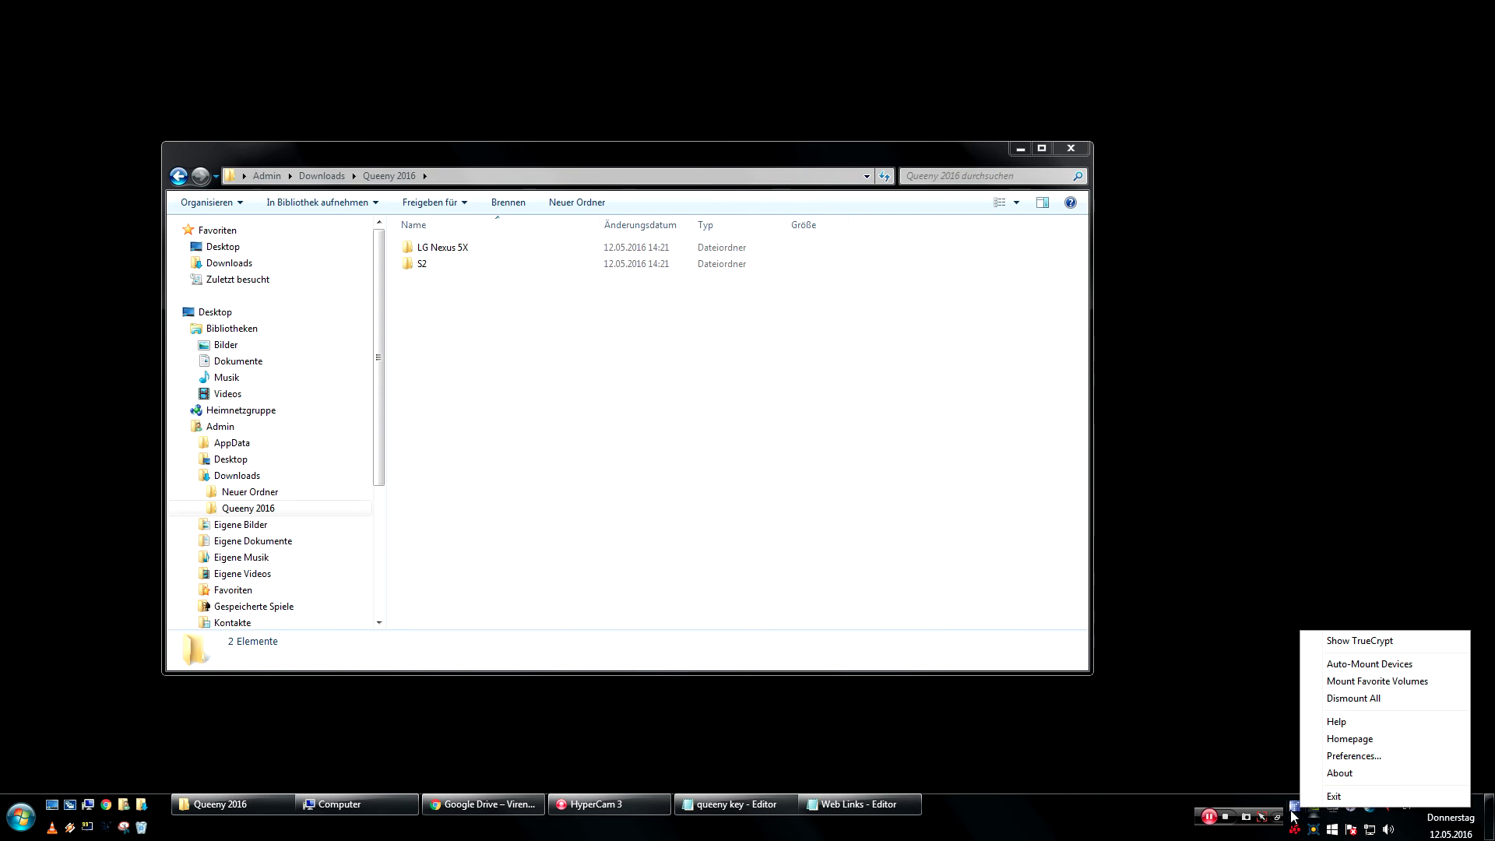
pyautogui.click(1360, 640)
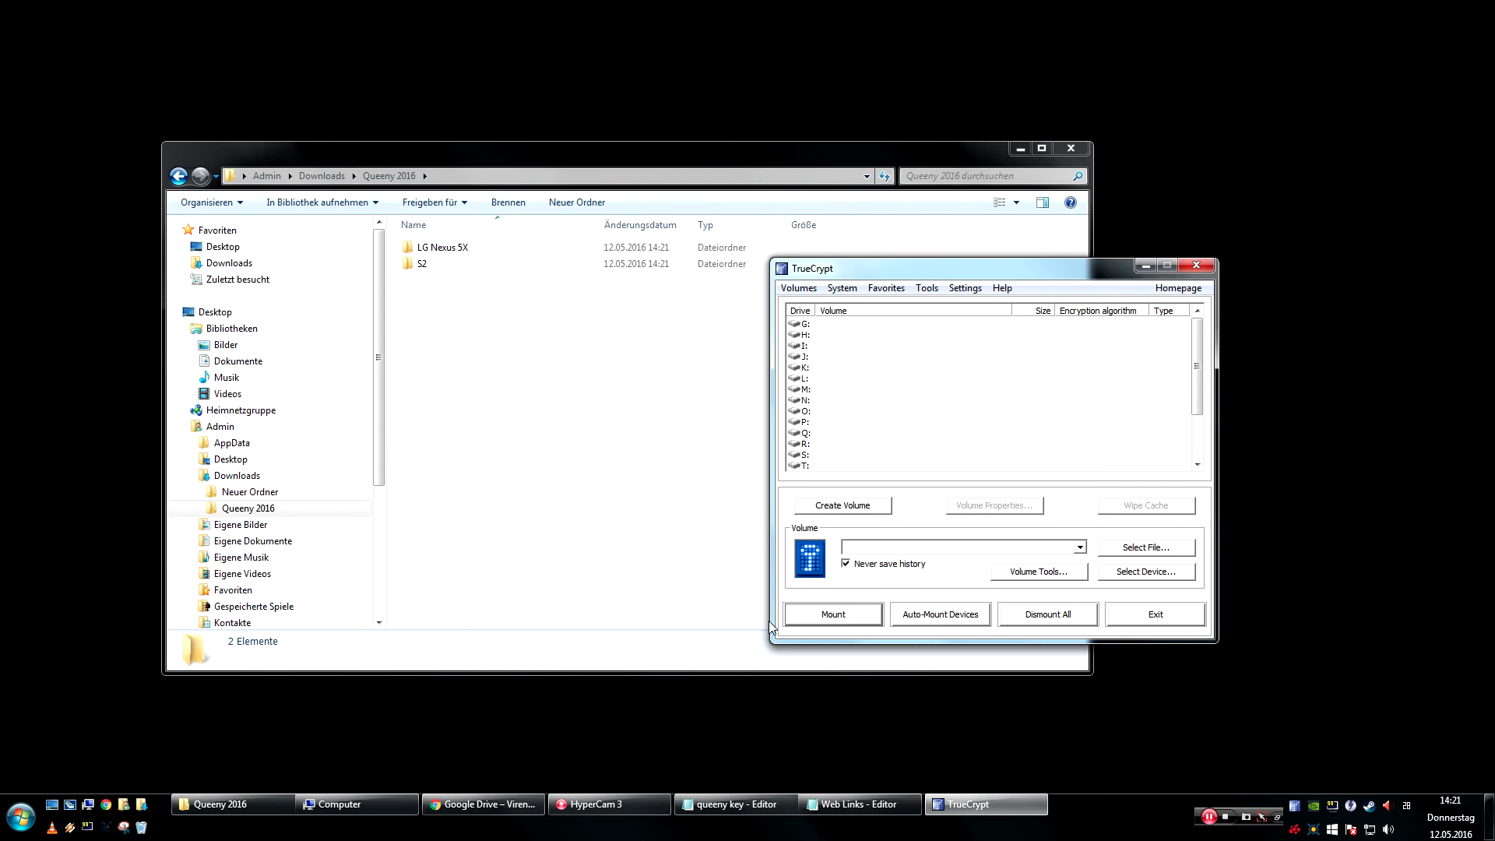
pyautogui.moveTo(903, 268); pyautogui.dragTo(651, 304)
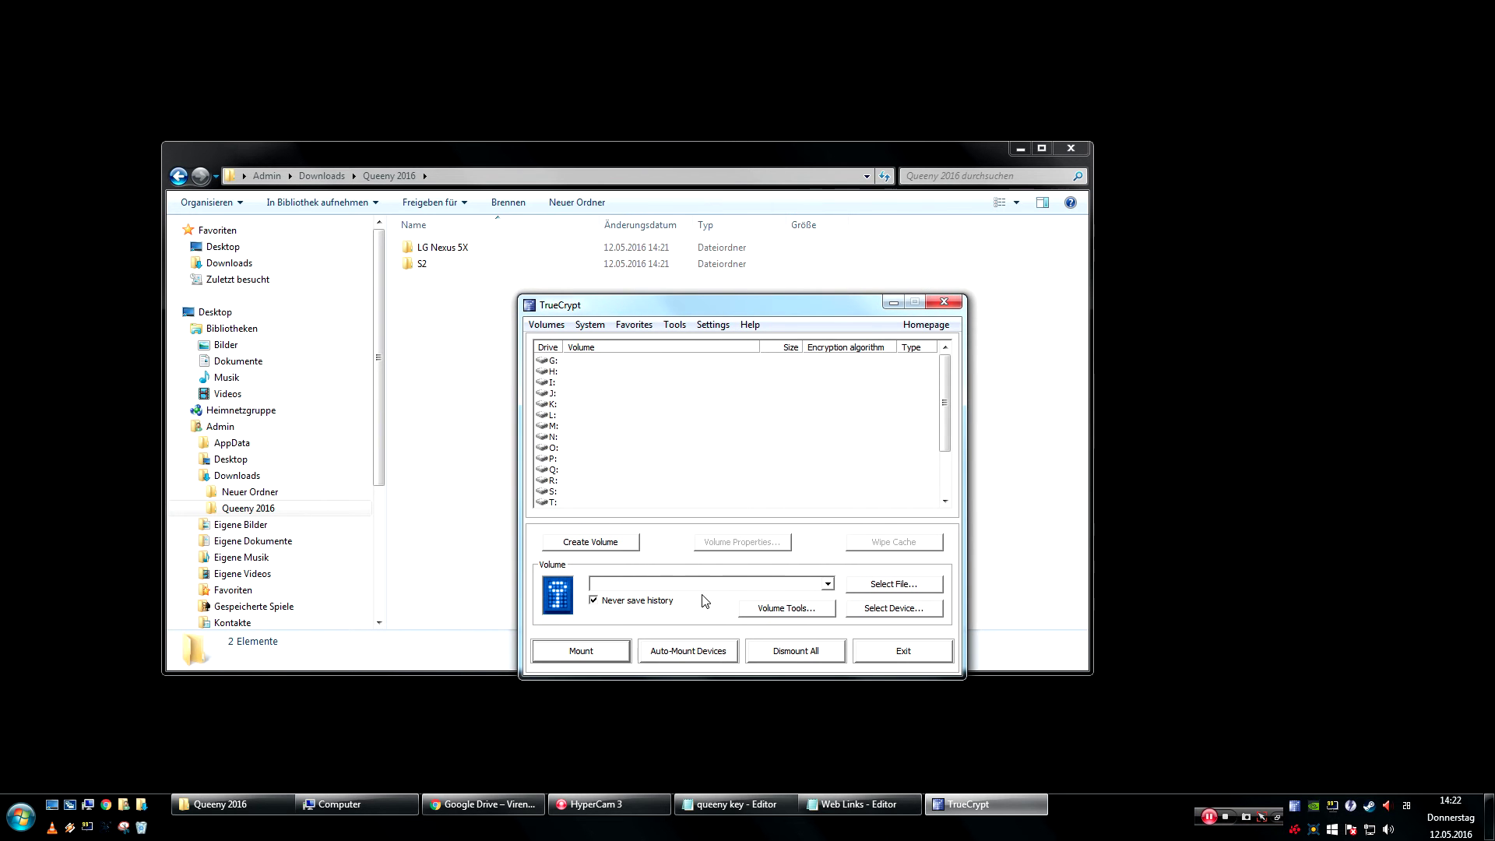
# - Switch Chrome to the passwort-generator.com page
pyautogui.click(489, 806)
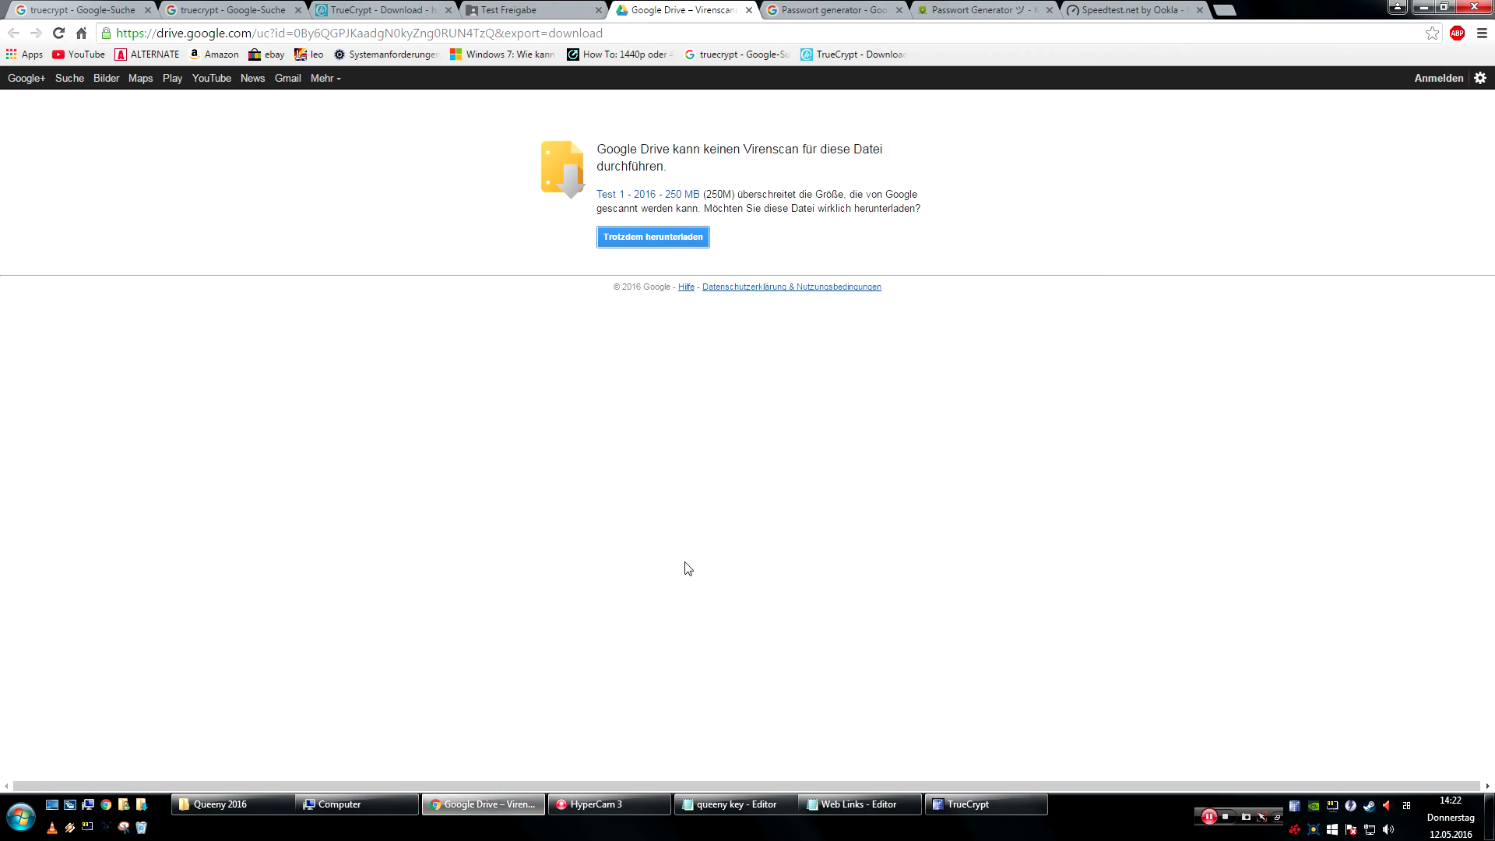
pyautogui.click(844, 9)
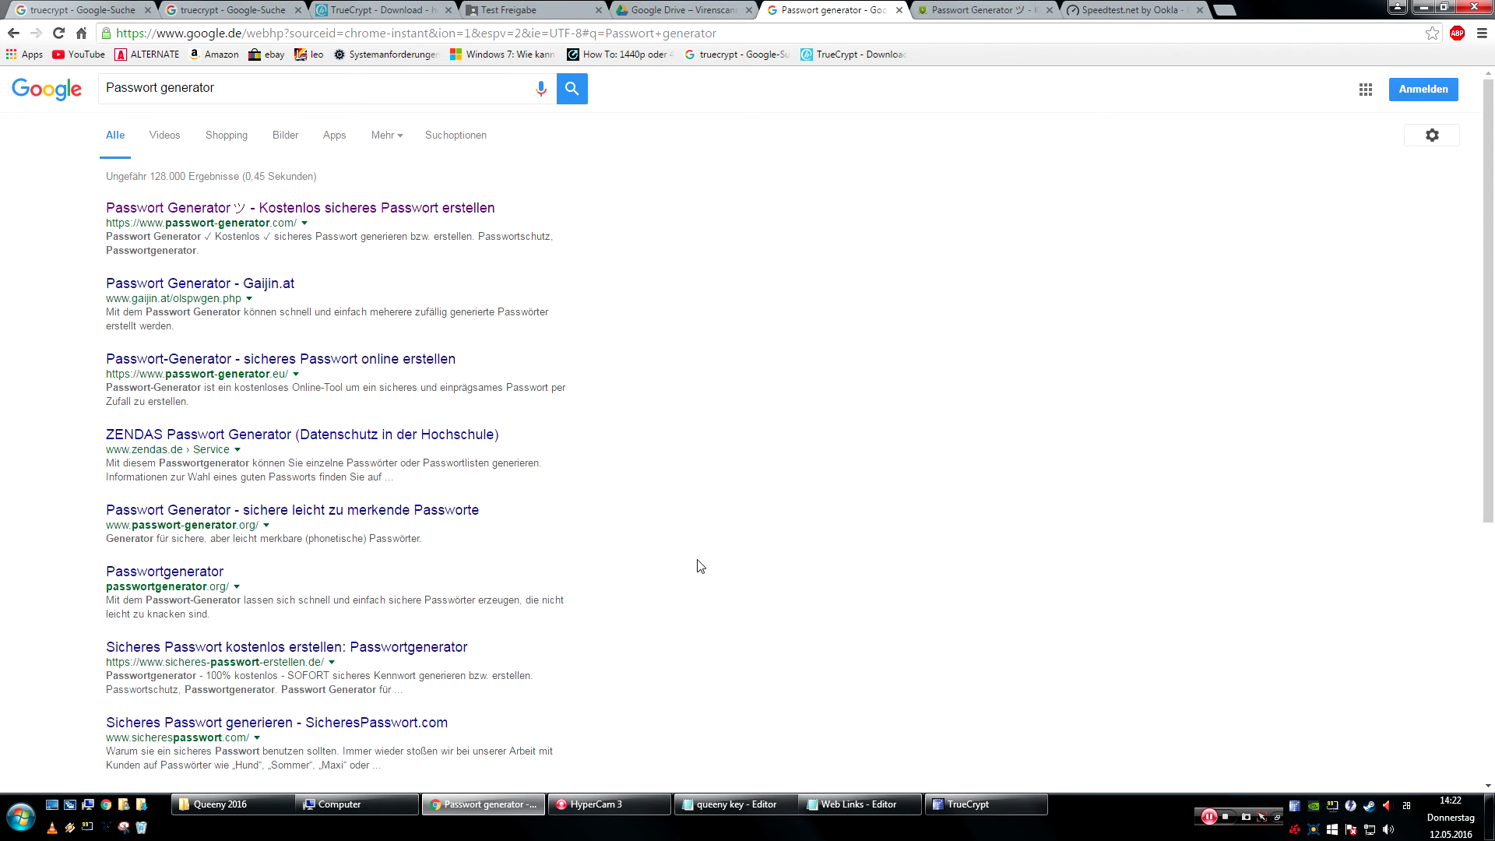
pyautogui.hotkey('ctrl', 'Tab')
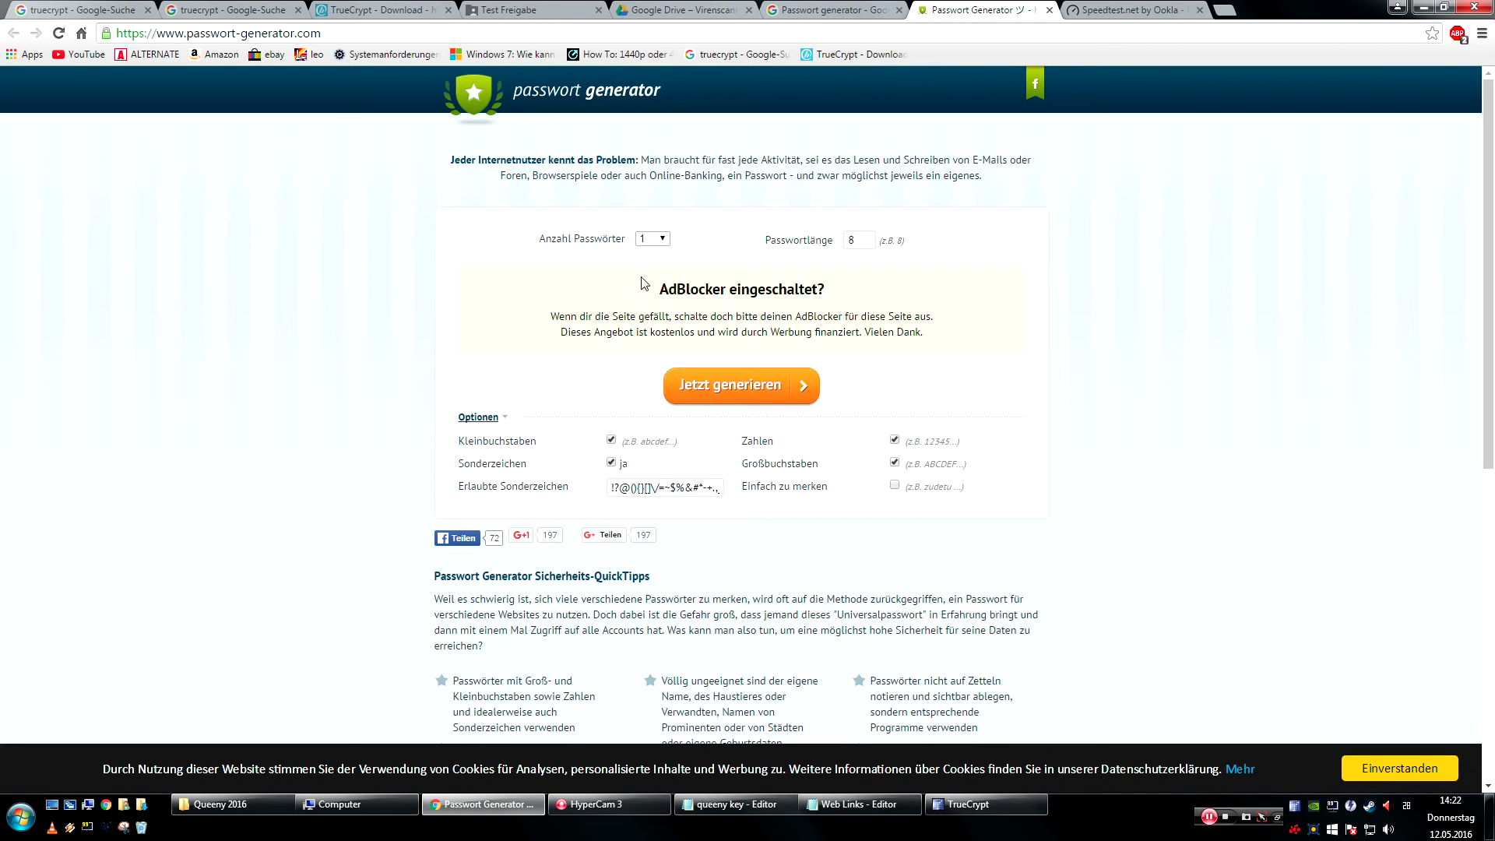
# - Generate 10 passwords of length 20 with Sonderzeichen turned off
pyautogui.click(612, 463)
pyautogui.click(821, 239)
pyautogui.press('BackSpace')
pyautogui.write('20')
pyautogui.click(652, 238)
pyautogui.click(648, 346)
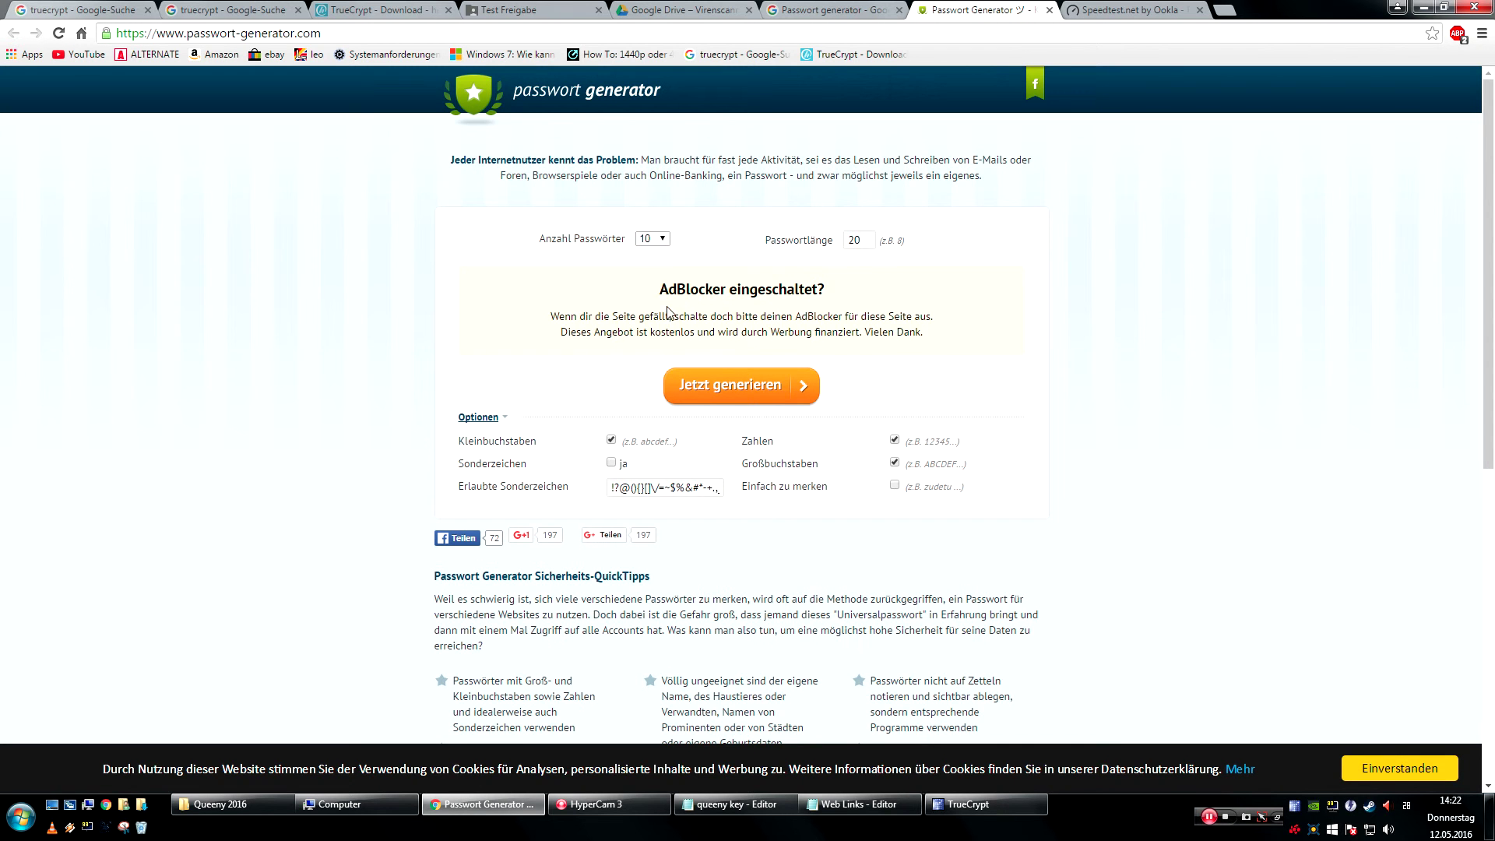
pyautogui.click(740, 388)
# - Copy the third generated password into the queeny key notes
pyautogui.doubleClick(626, 571)
pyautogui.hotkey('ctrl', 'c')
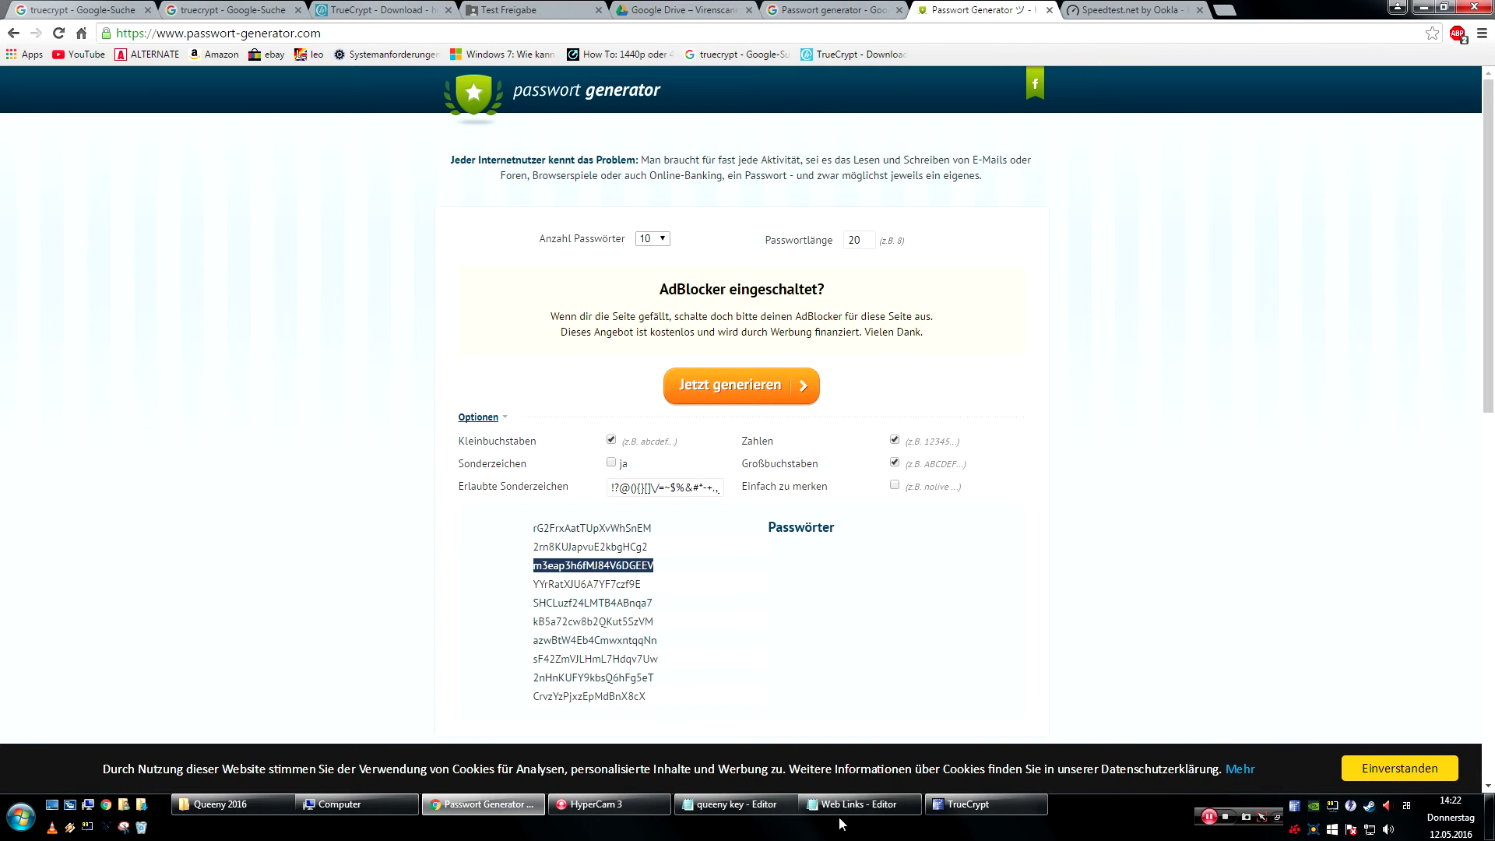
pyautogui.click(773, 813)
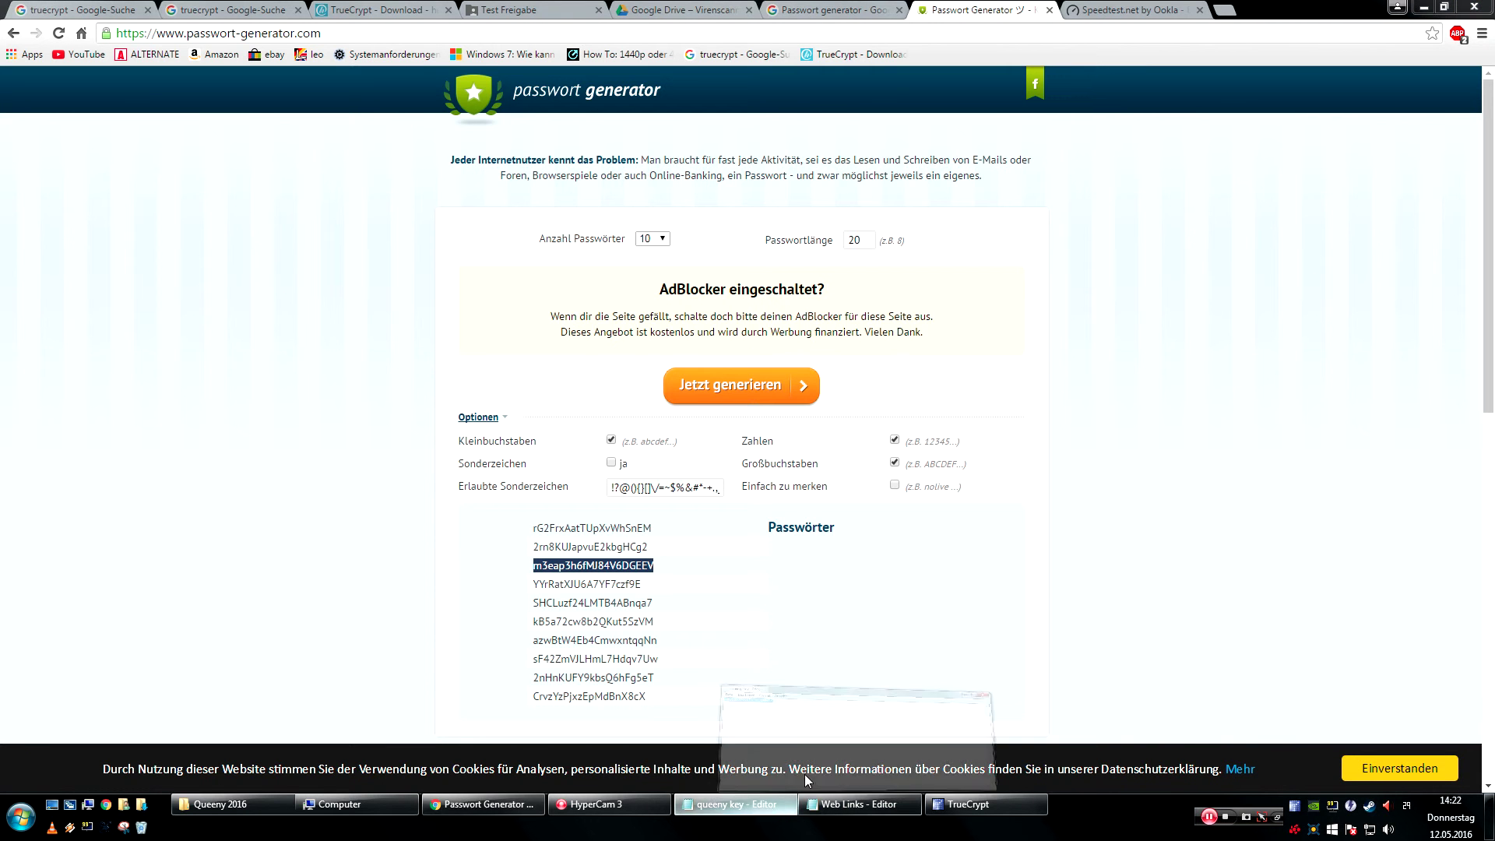
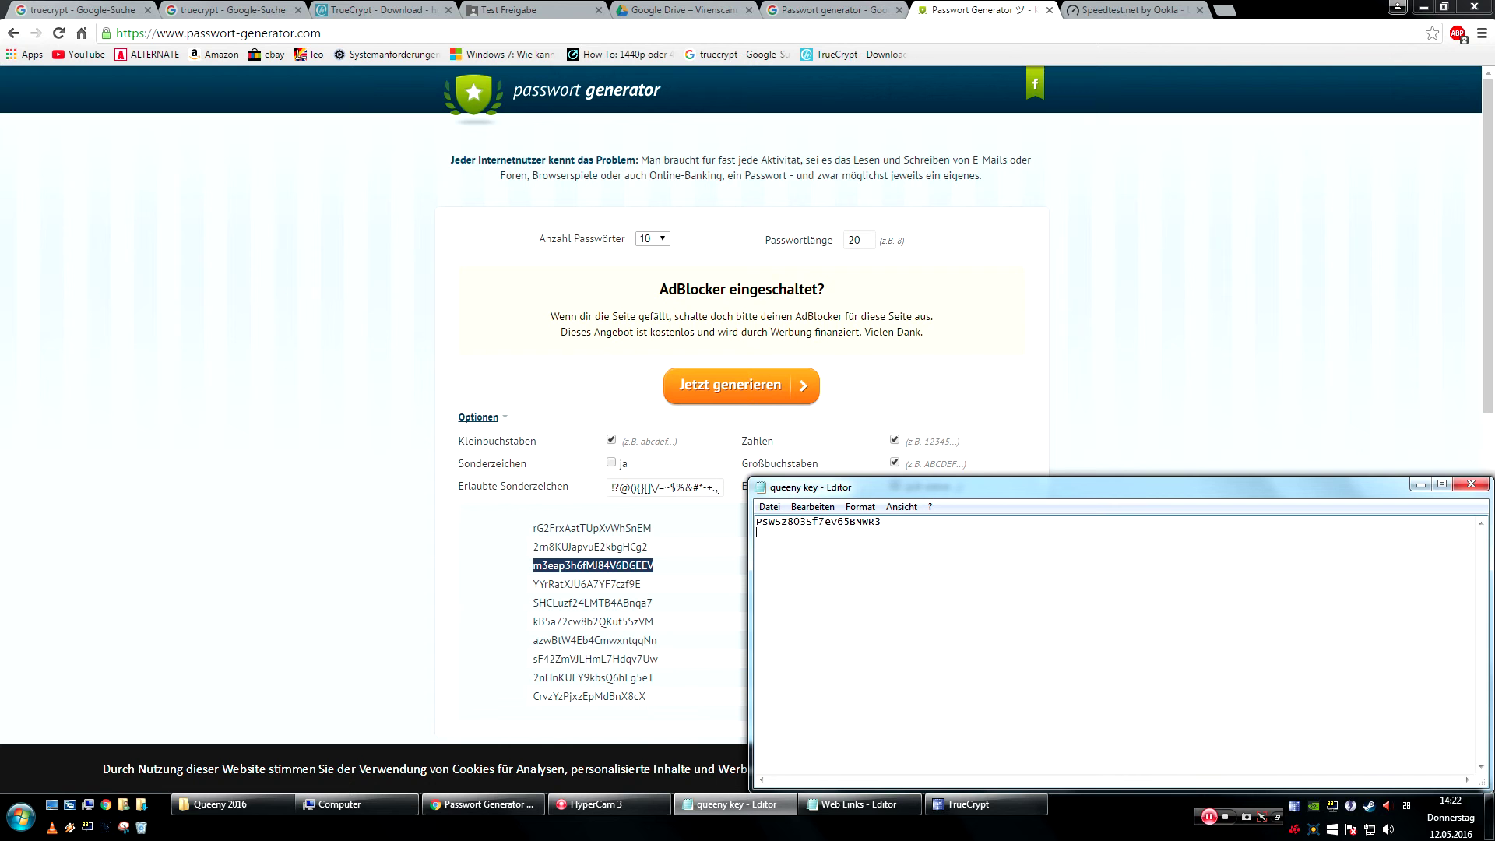
pyautogui.hotkey('ctrl', 'v')
pyautogui.press('BackSpace')
pyautogui.press('BackSpace')
pyautogui.press('BackSpace')
pyautogui.press('BackSpace')
pyautogui.moveTo(891, 542); pyautogui.dragTo(718, 546)
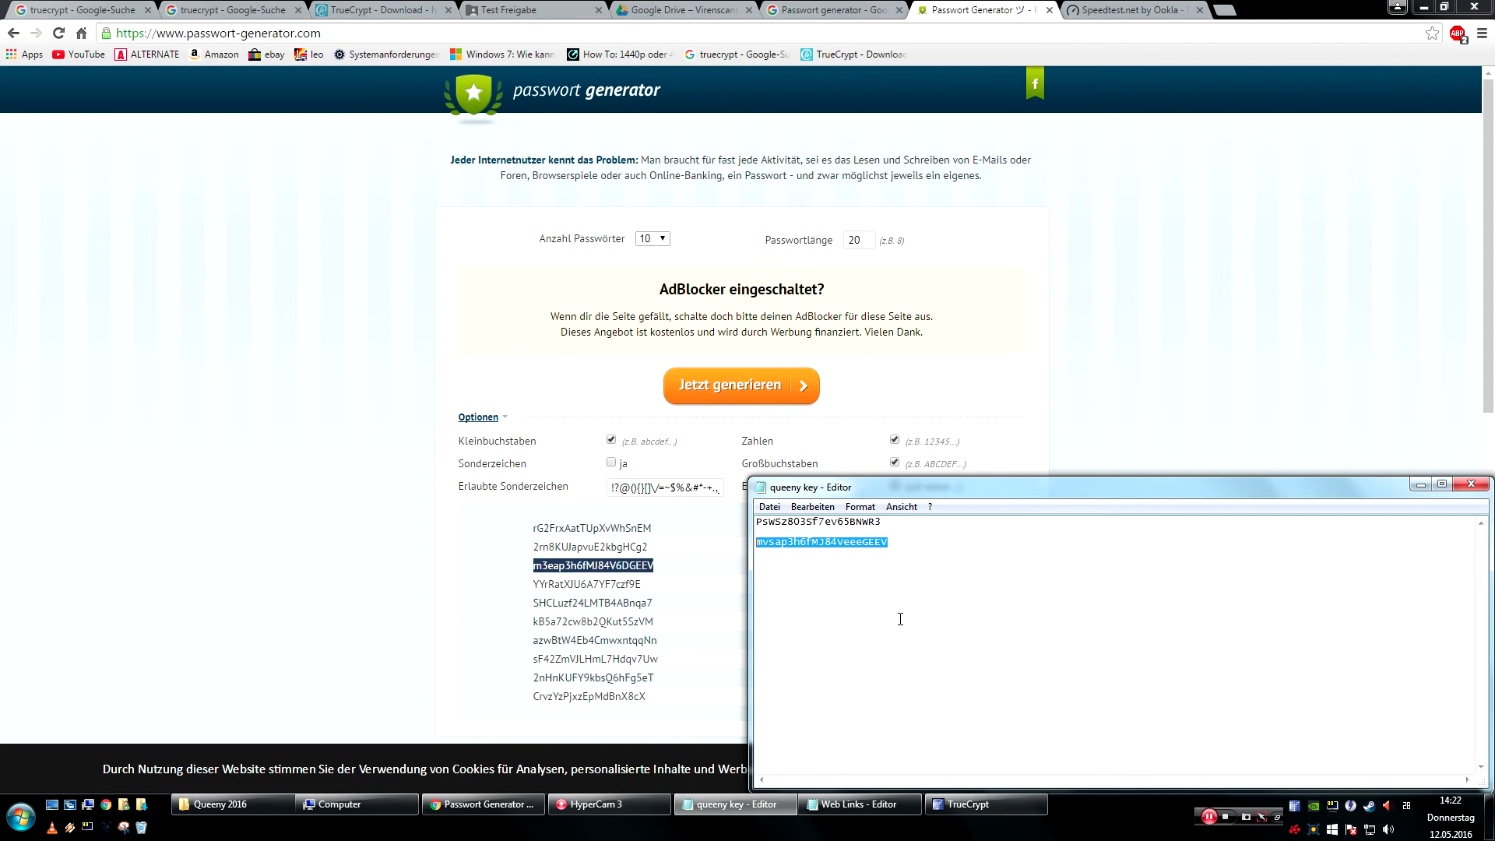
pyautogui.click(895, 548)
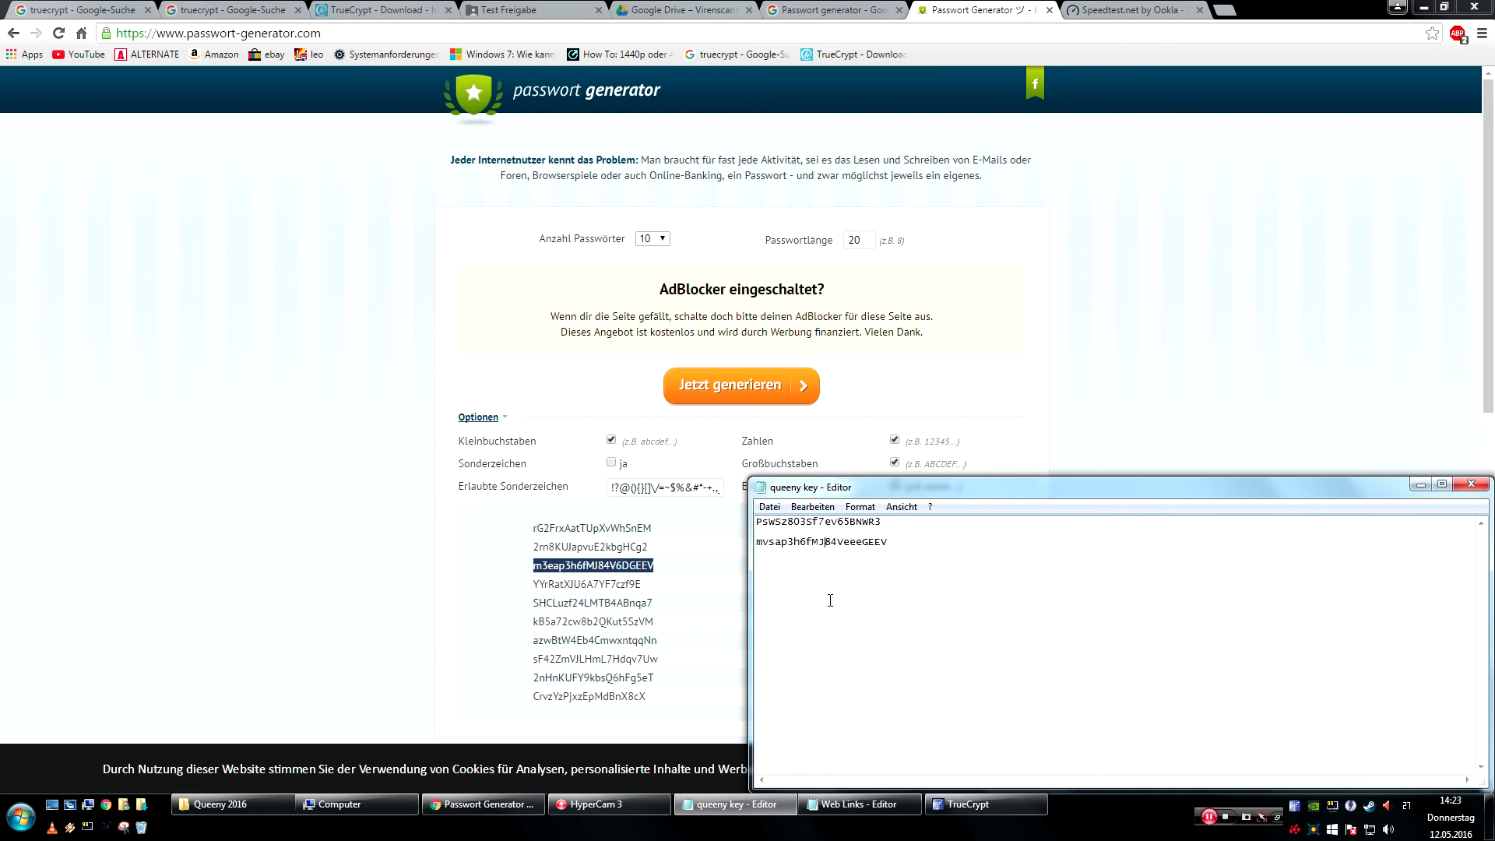
pyautogui.moveTo(885, 488); pyautogui.dragTo(919, 442)
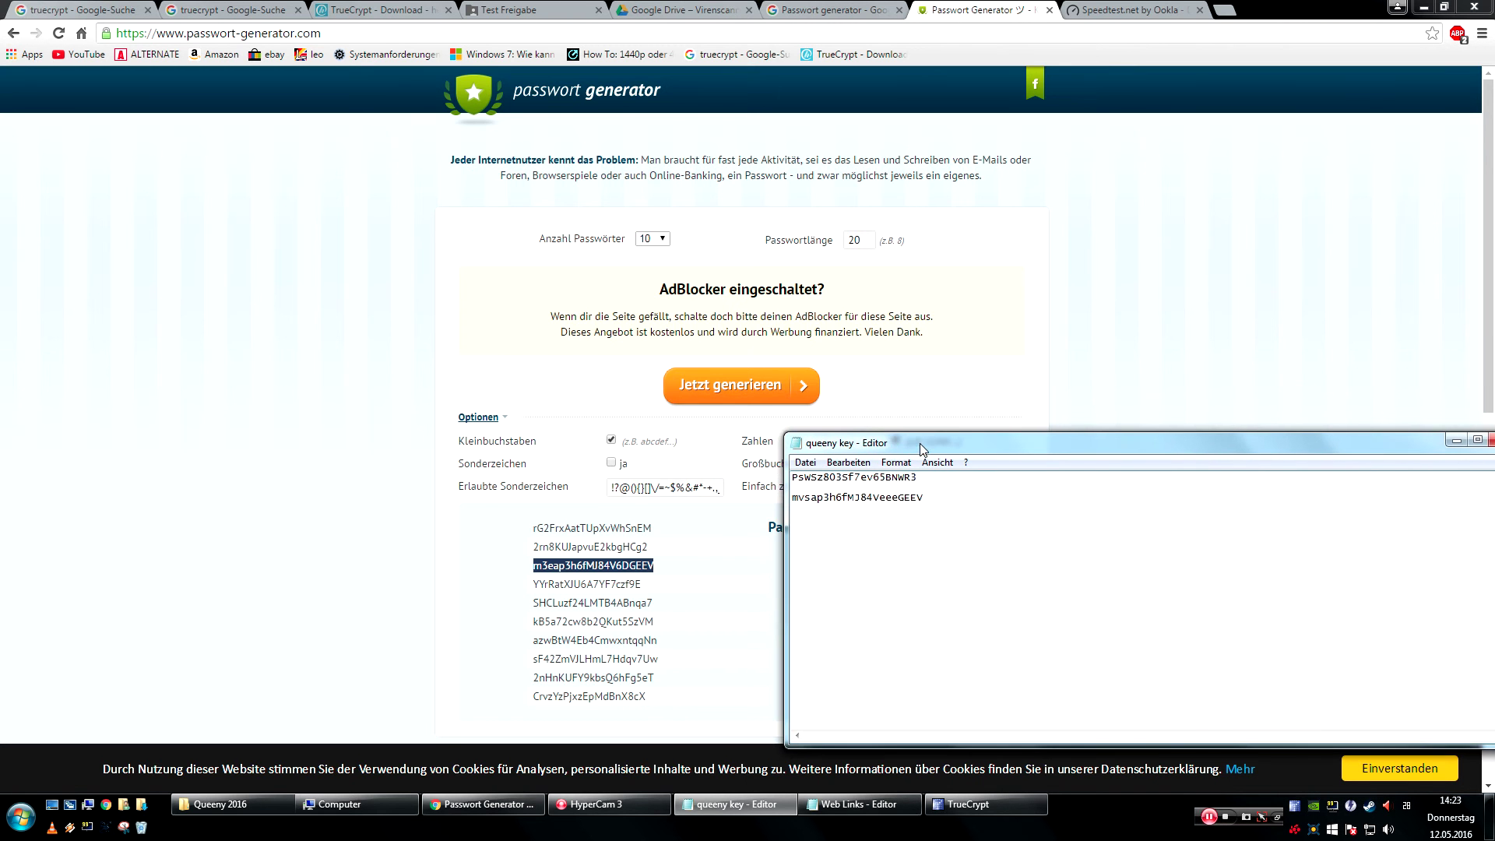
pyautogui.click(1123, 11)
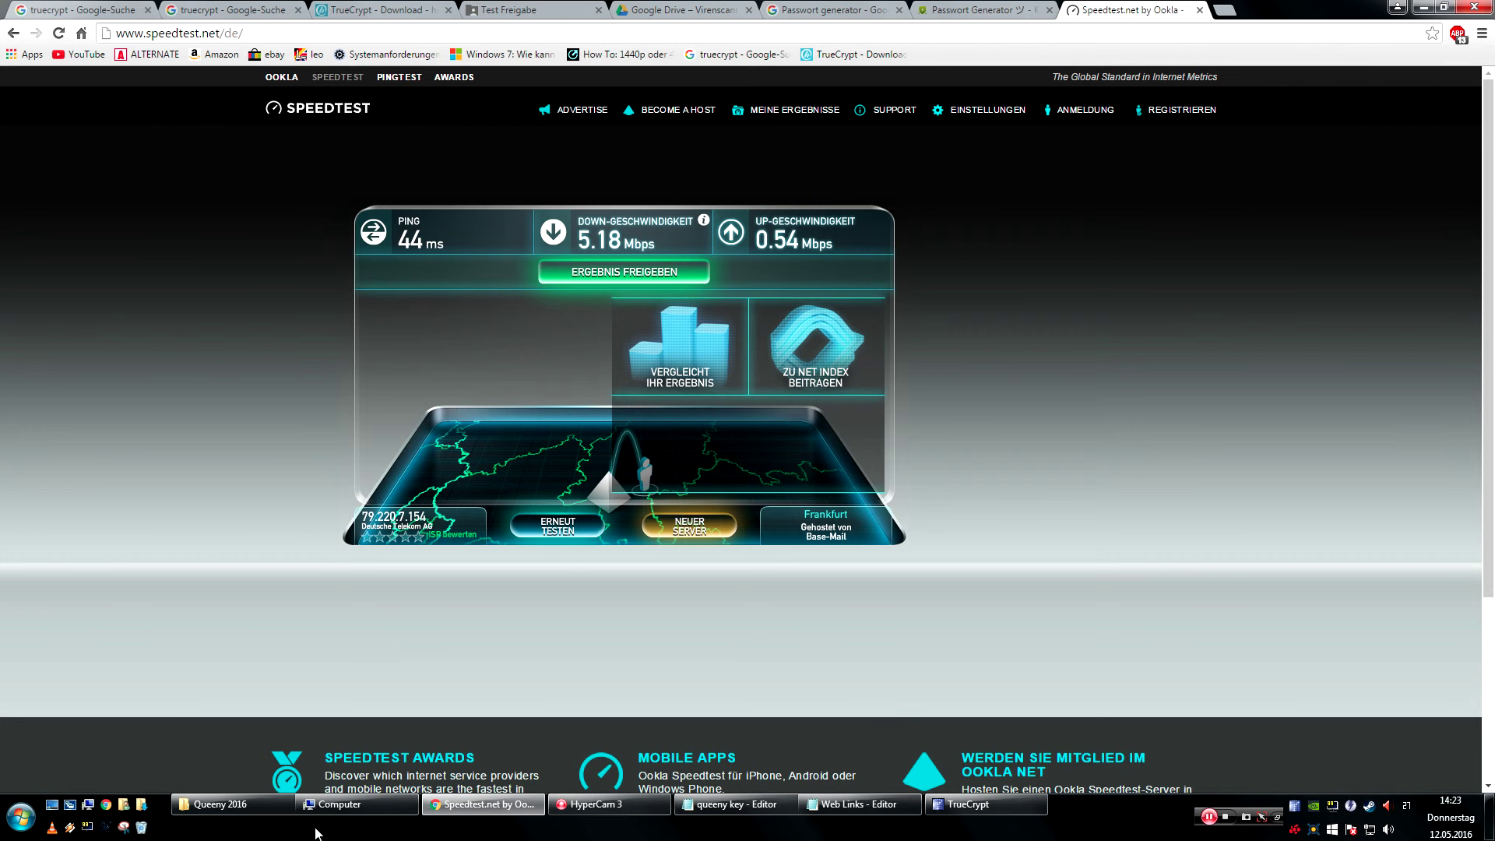
# - Go back from the Queeny 2016 folder to Downloads in Explorer
pyautogui.click(226, 803)
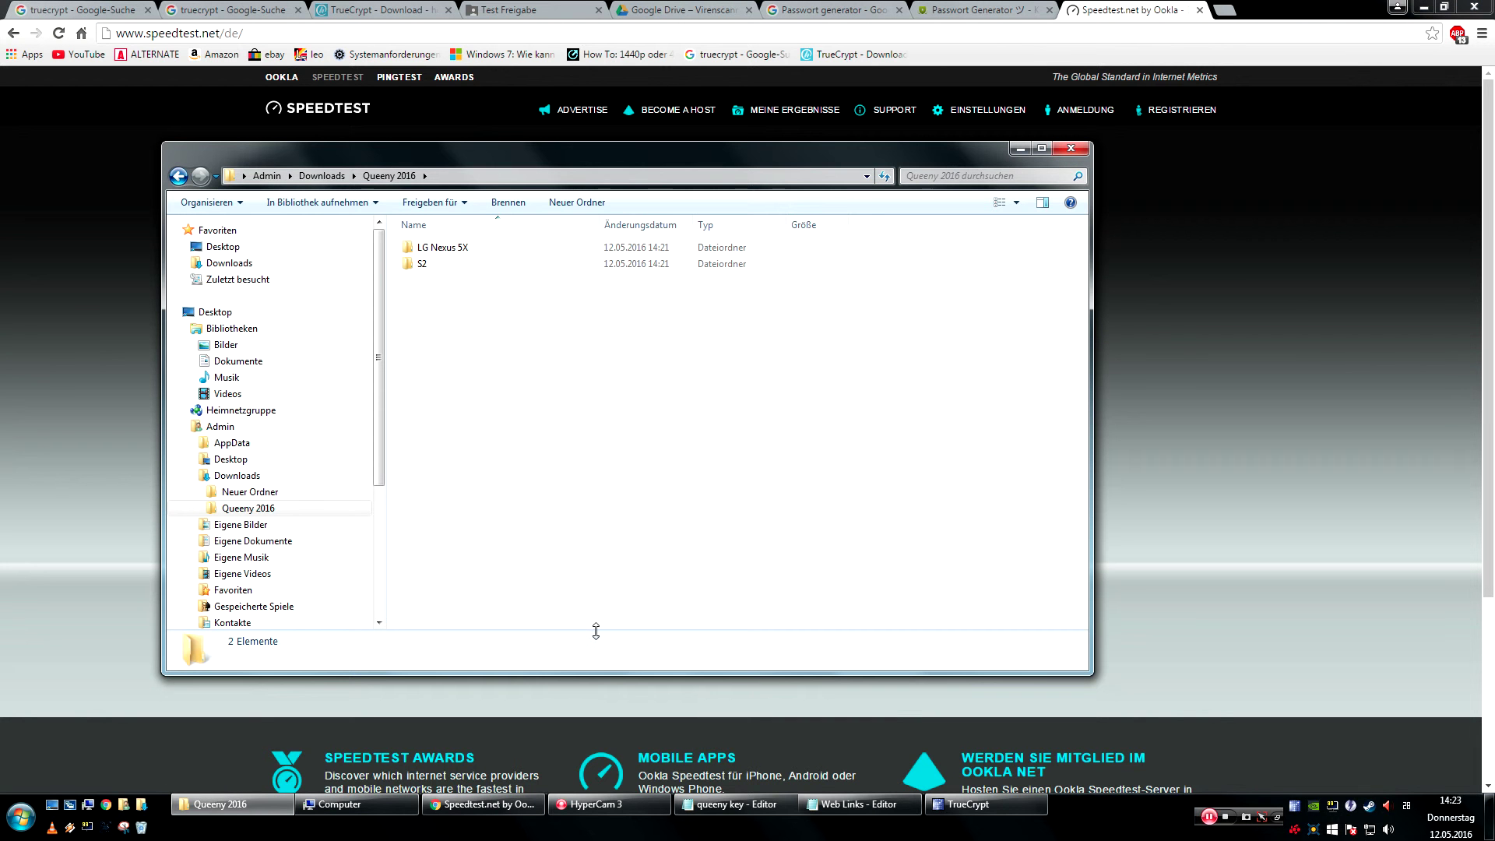
pyautogui.press('BackSpace')
pyautogui.click(458, 337)
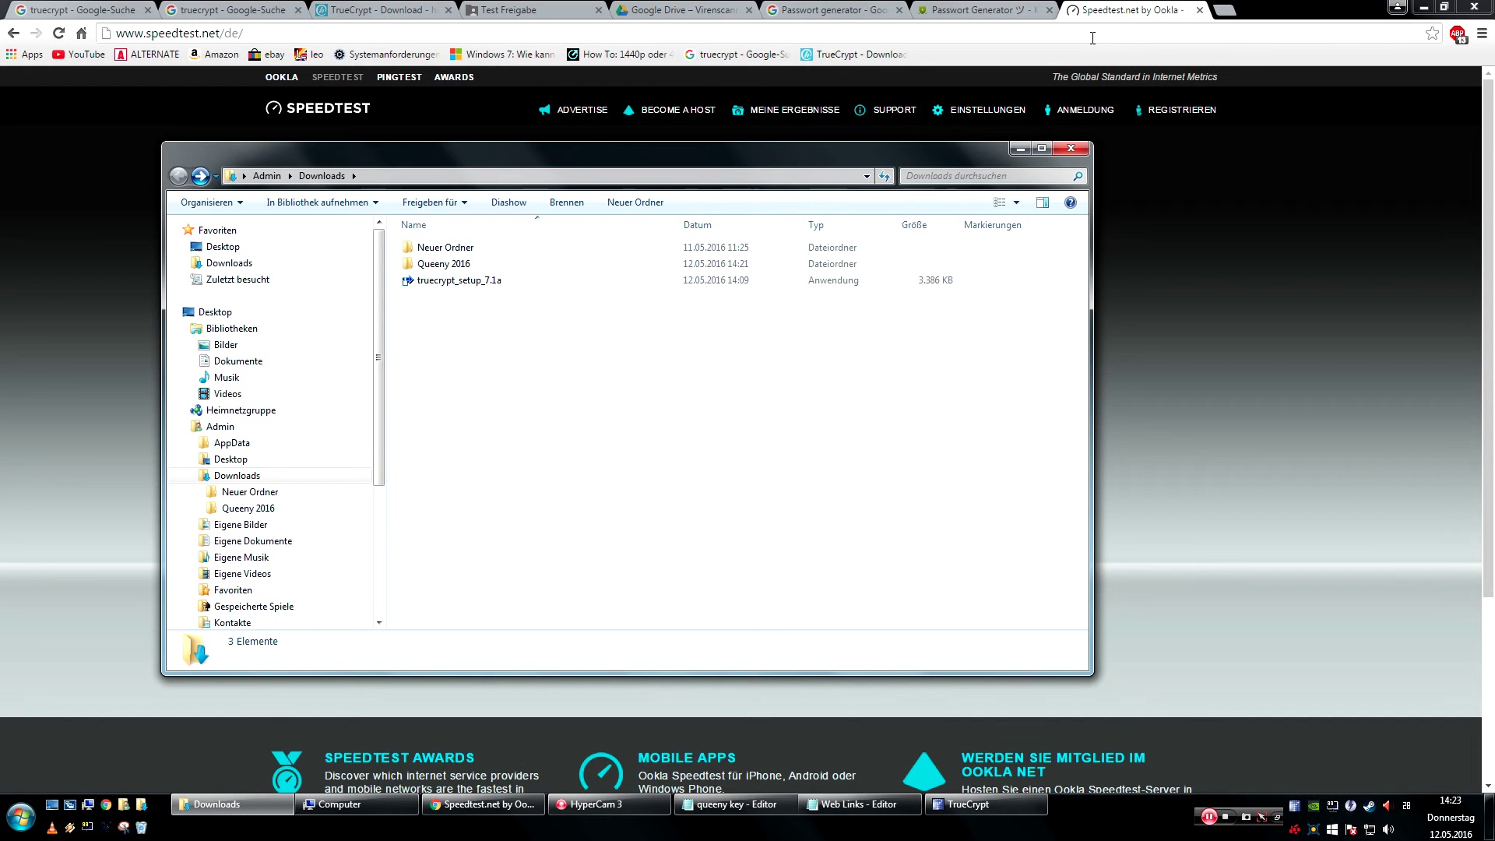
pyautogui.hotkey('alt', 'Tab')
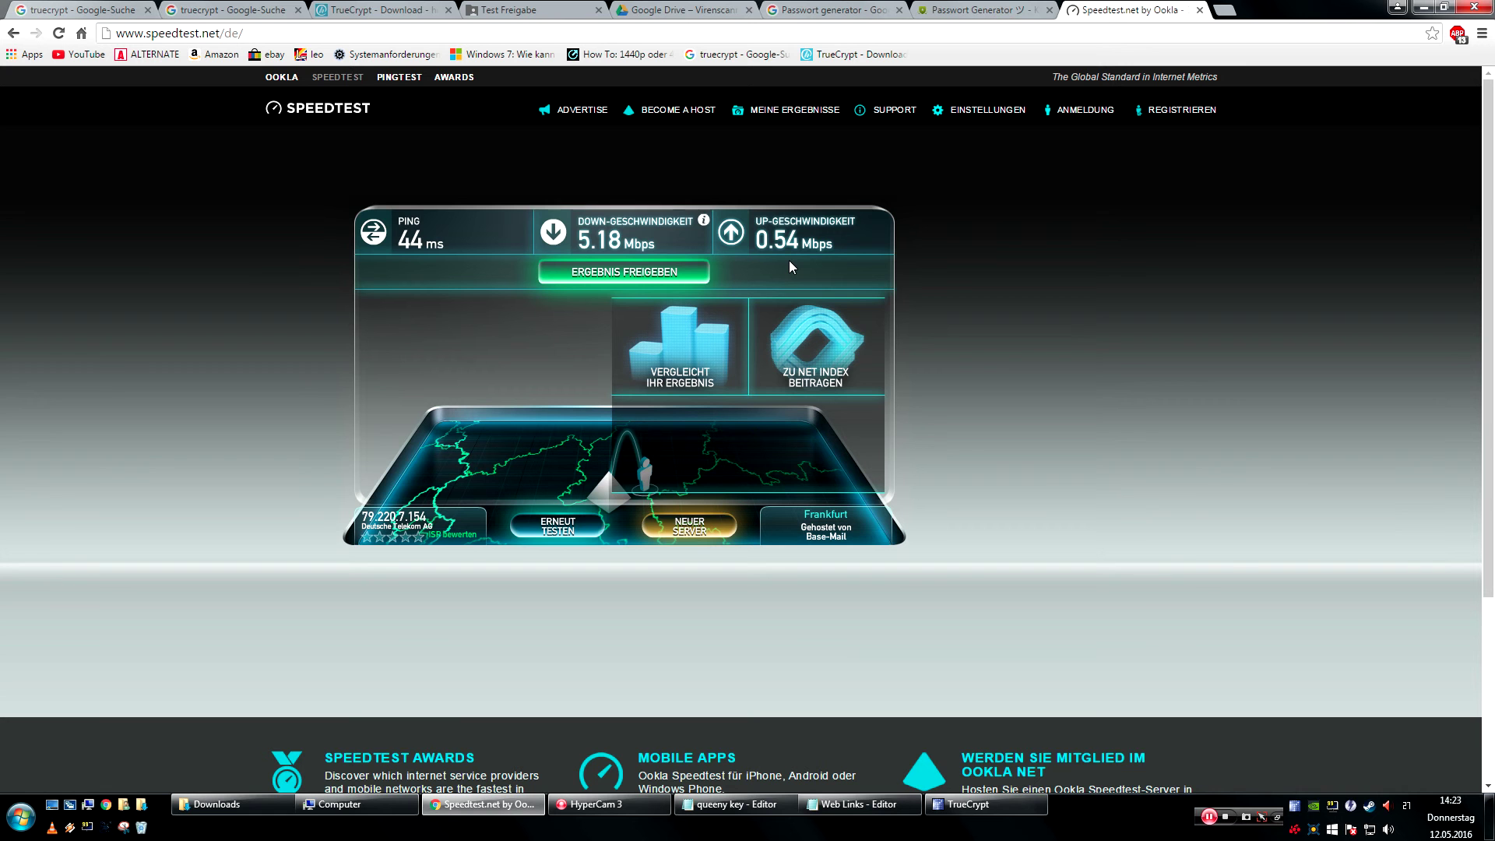
# - Minimize the Downloads and key file windows so TrueCrypt's main window stands alone
pyautogui.click(1422, 7)
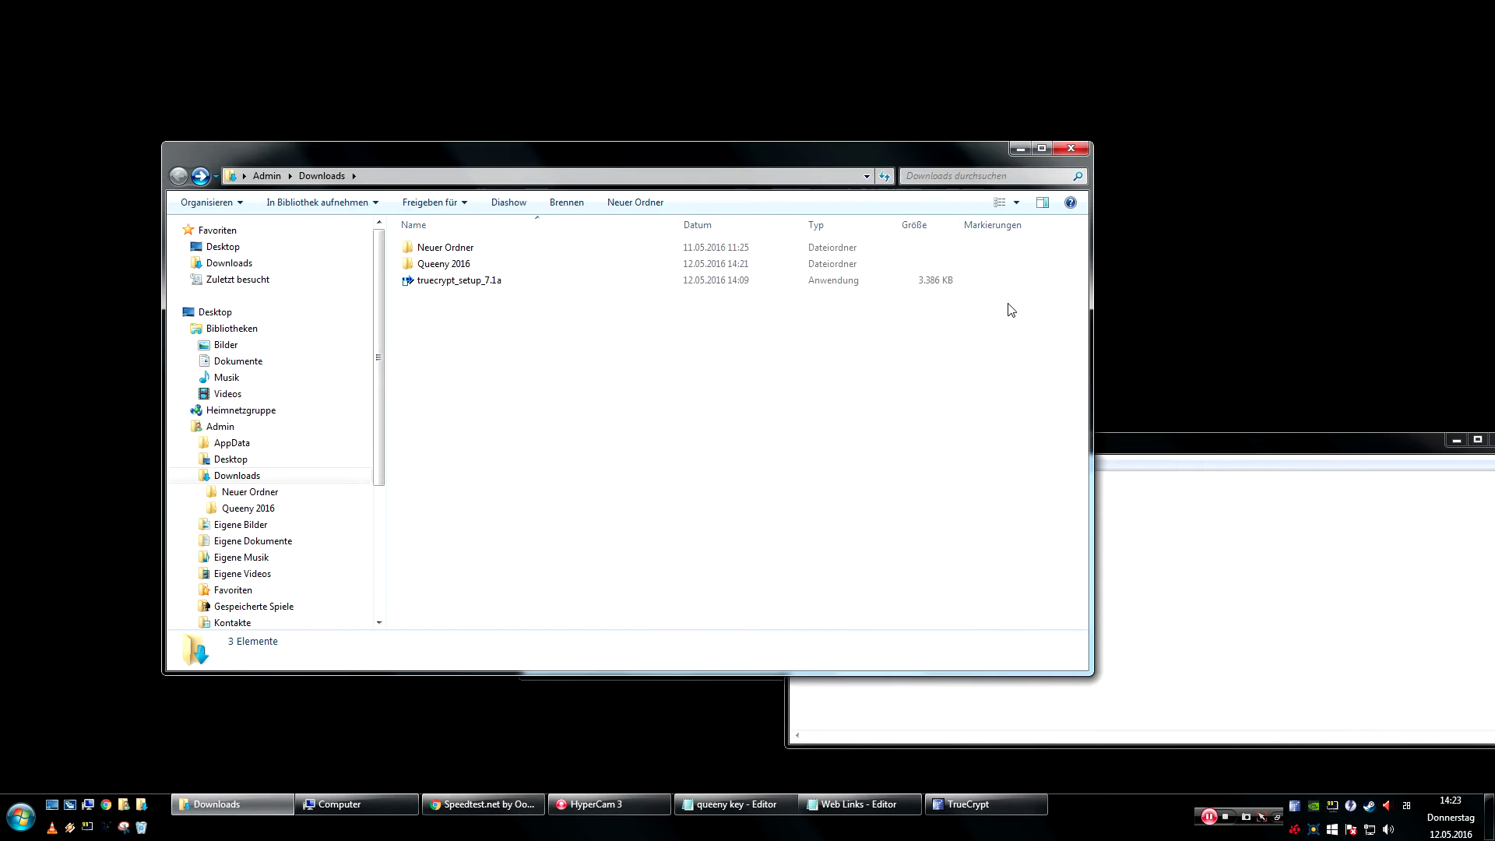
pyautogui.moveTo(818, 164); pyautogui.dragTo(885, 132)
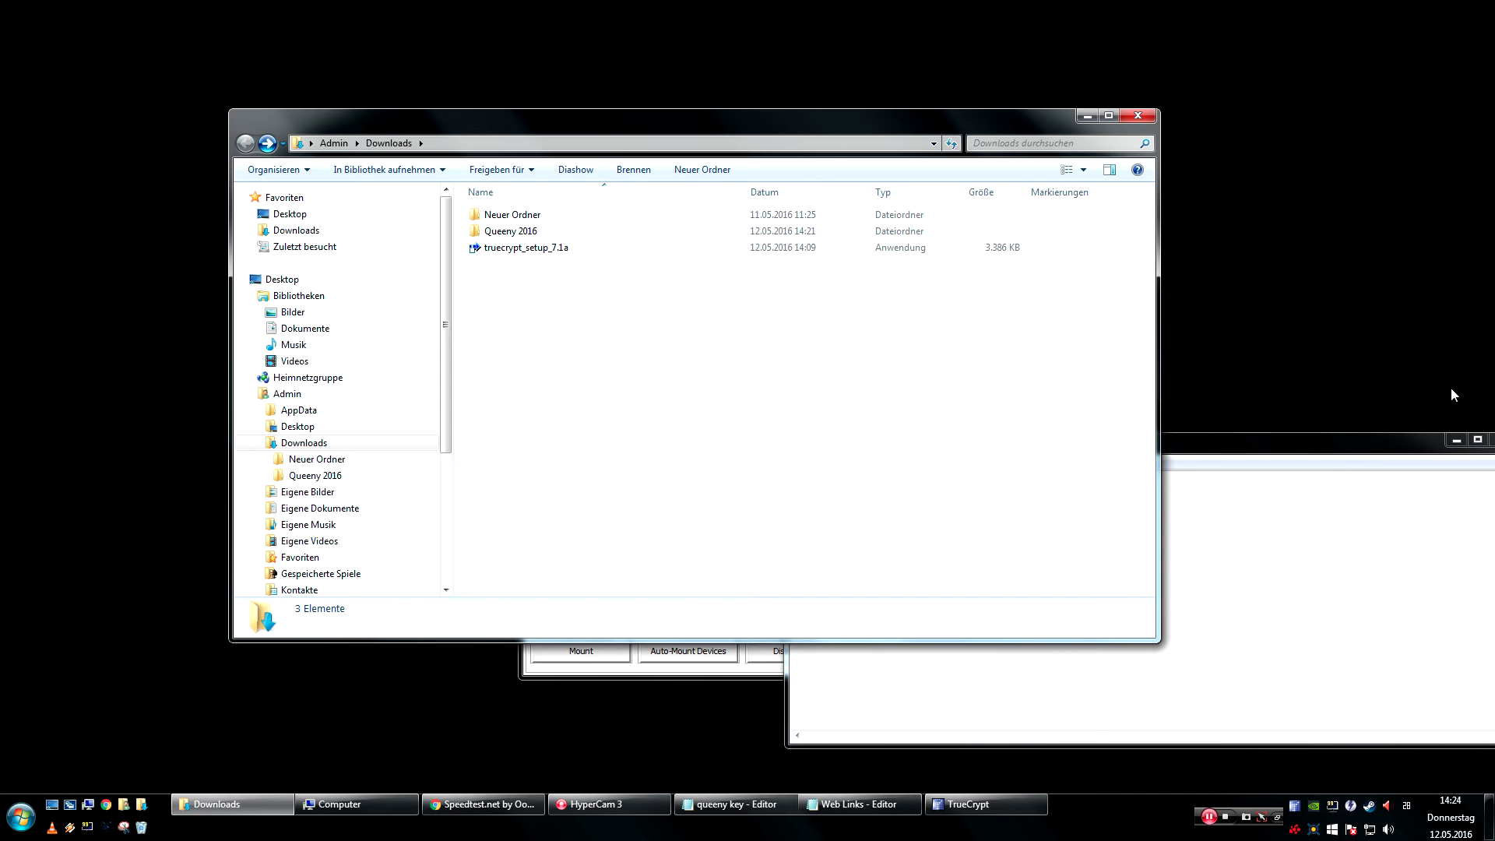
pyautogui.click(1340, 458)
pyautogui.click(1060, 180)
pyautogui.click(1087, 115)
pyautogui.moveTo(821, 313); pyautogui.dragTo(797, 230)
pyautogui.click(1459, 470)
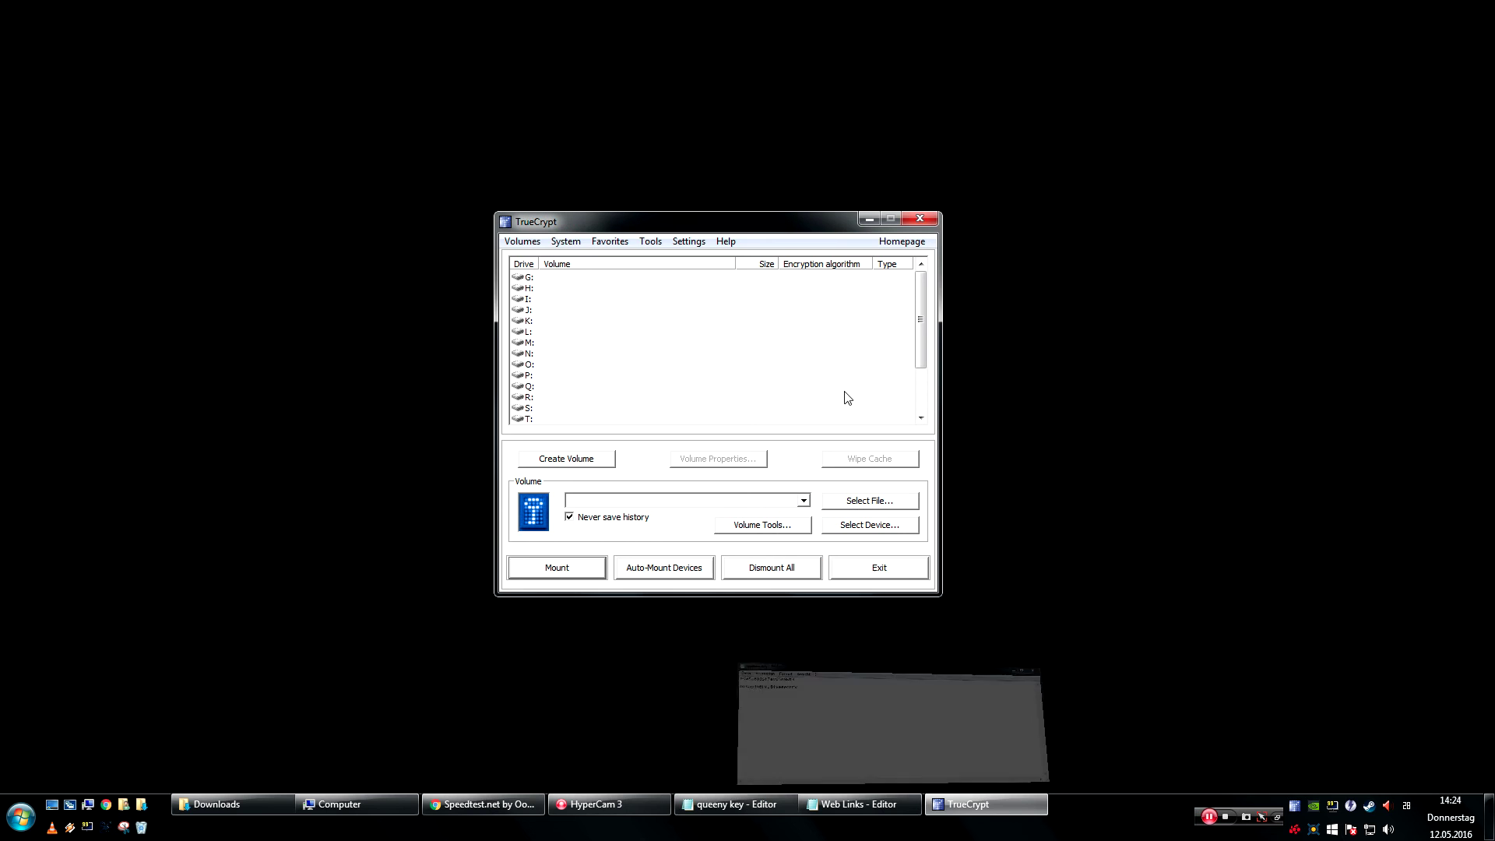
pyautogui.moveTo(631, 225); pyautogui.dragTo(663, 204)
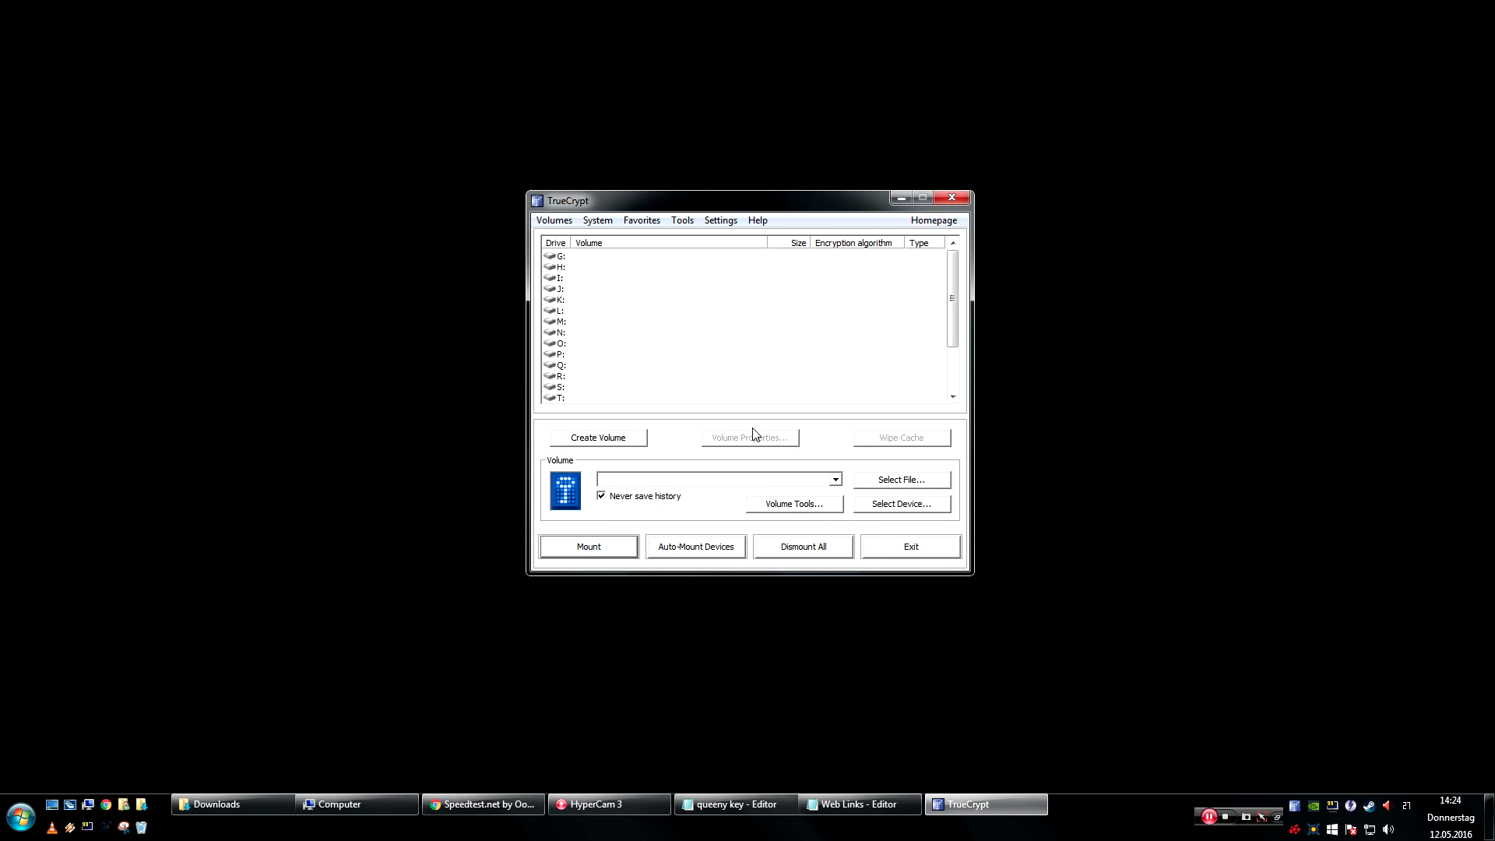
# - Start a standard file container volume saved as Downloads\test2
pyautogui.click(609, 438)
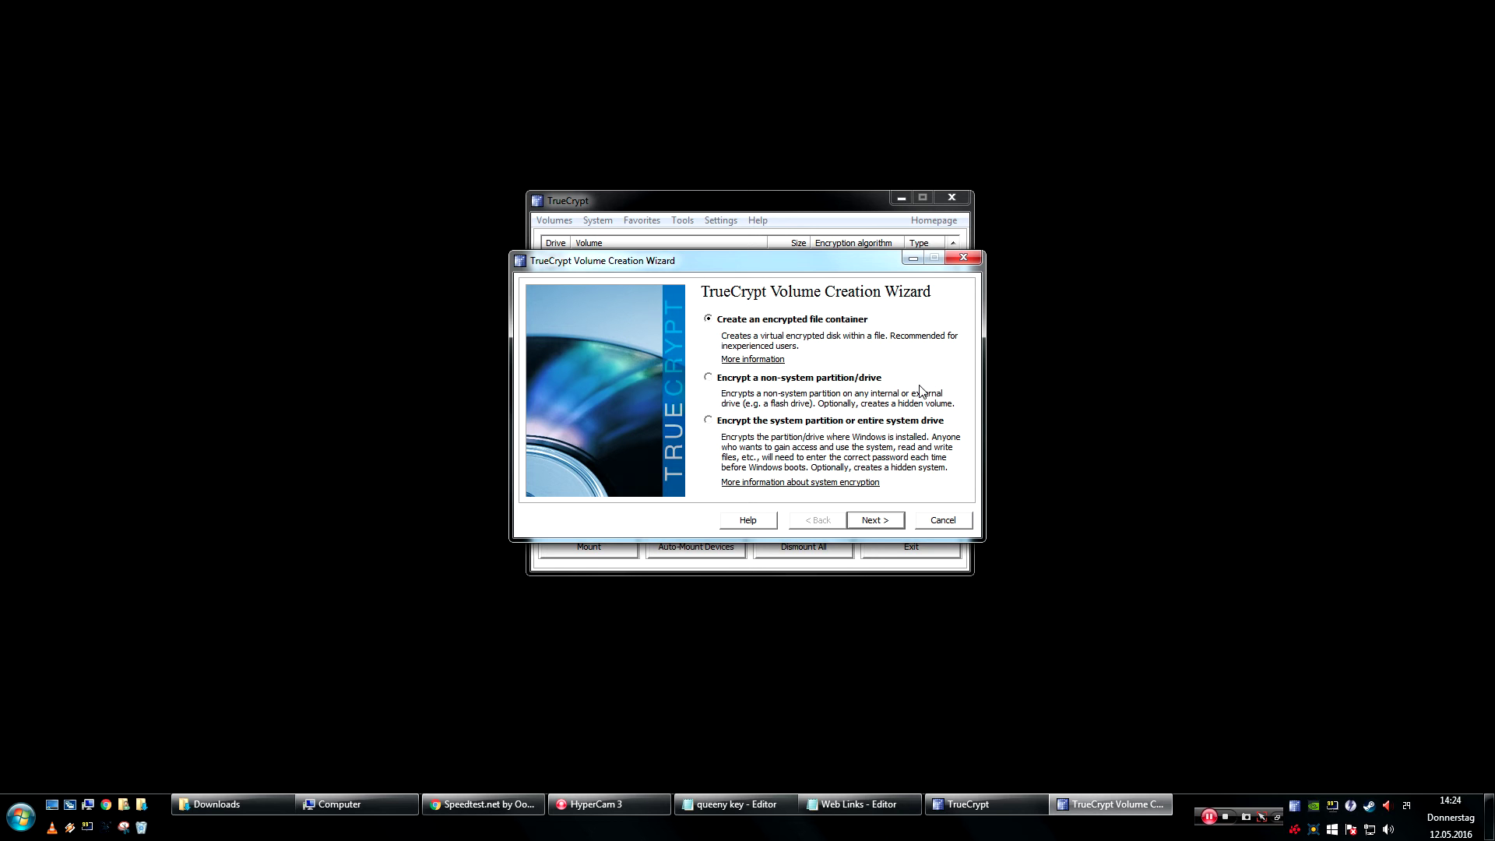
pyautogui.click(875, 520)
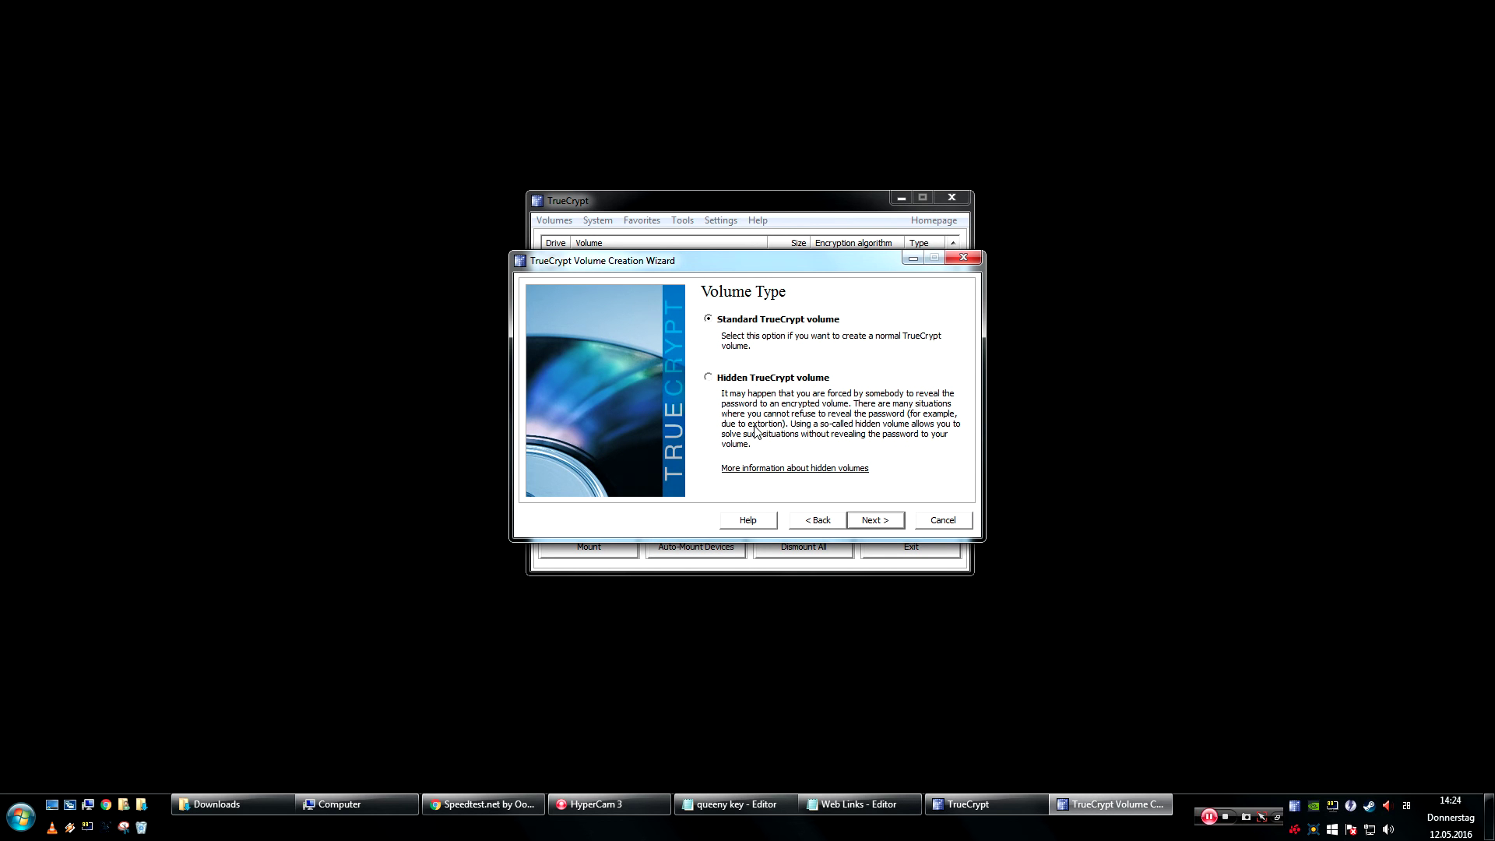
pyautogui.click(873, 522)
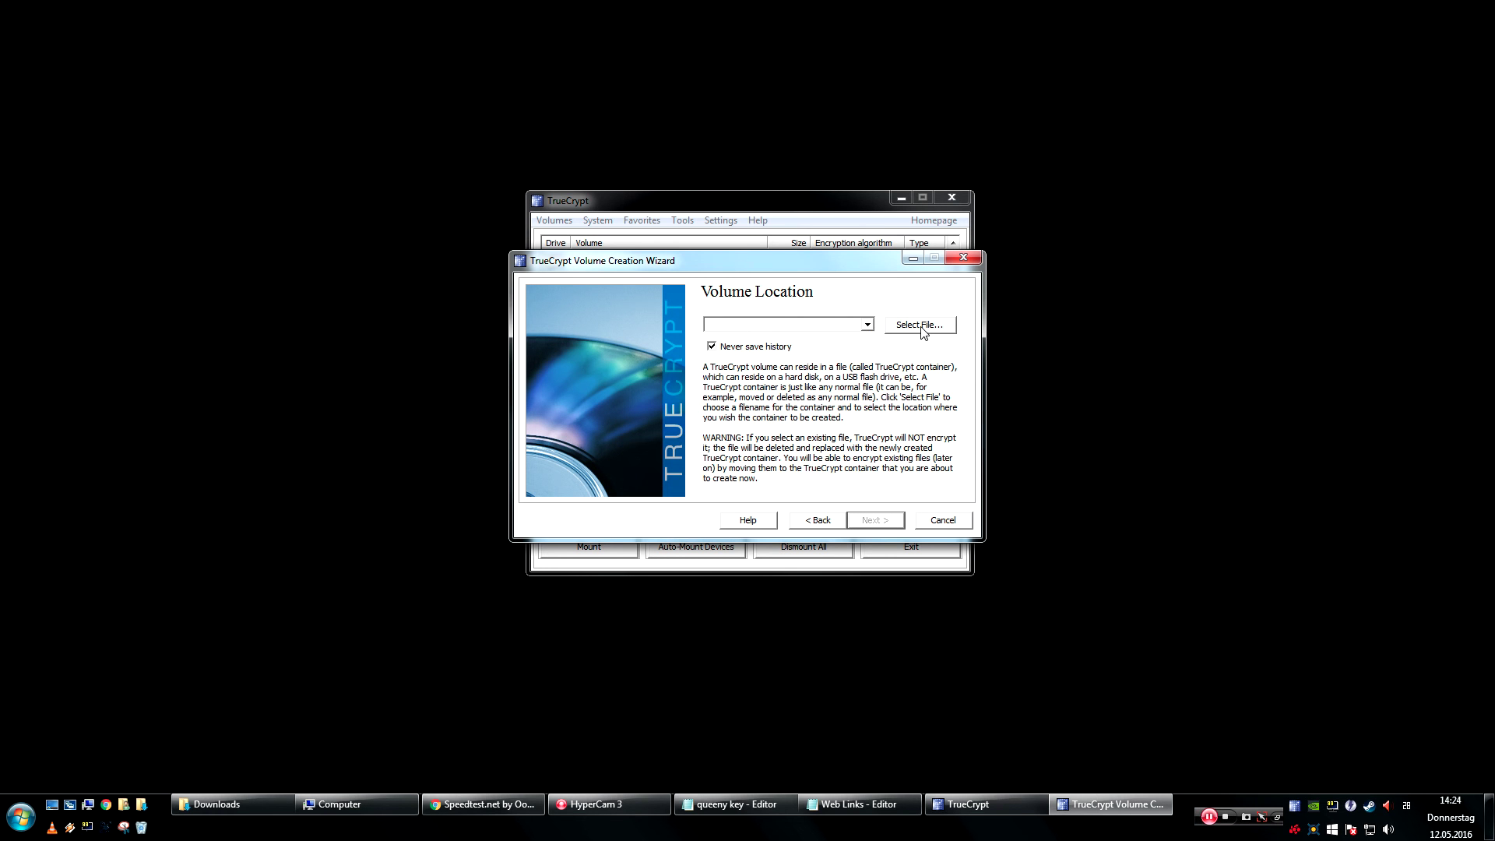
pyautogui.click(922, 330)
pyautogui.click(816, 343)
pyautogui.click(888, 560)
pyautogui.write('test2')
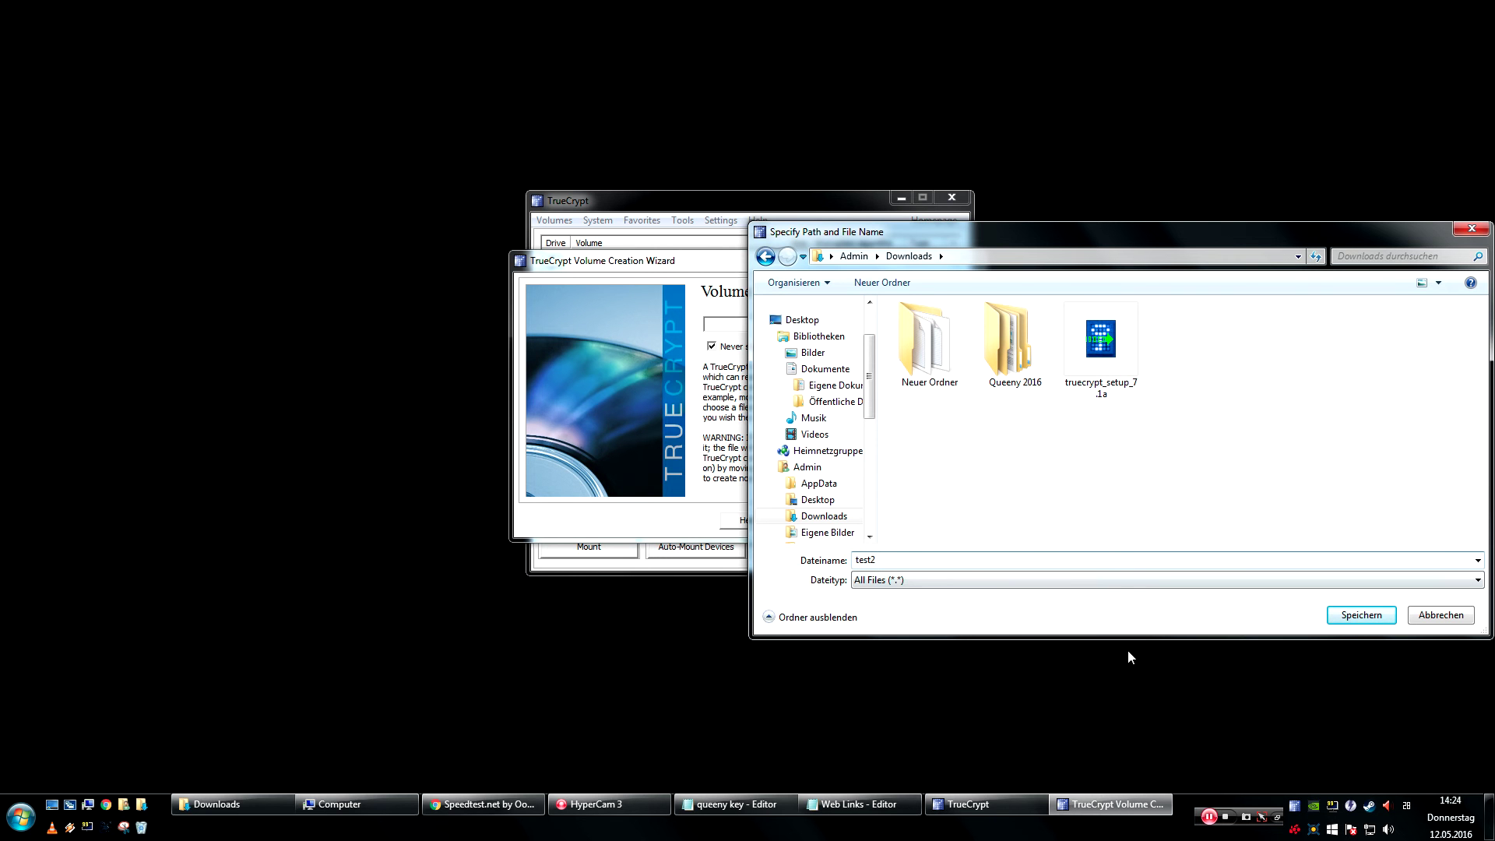
pyautogui.click(1361, 615)
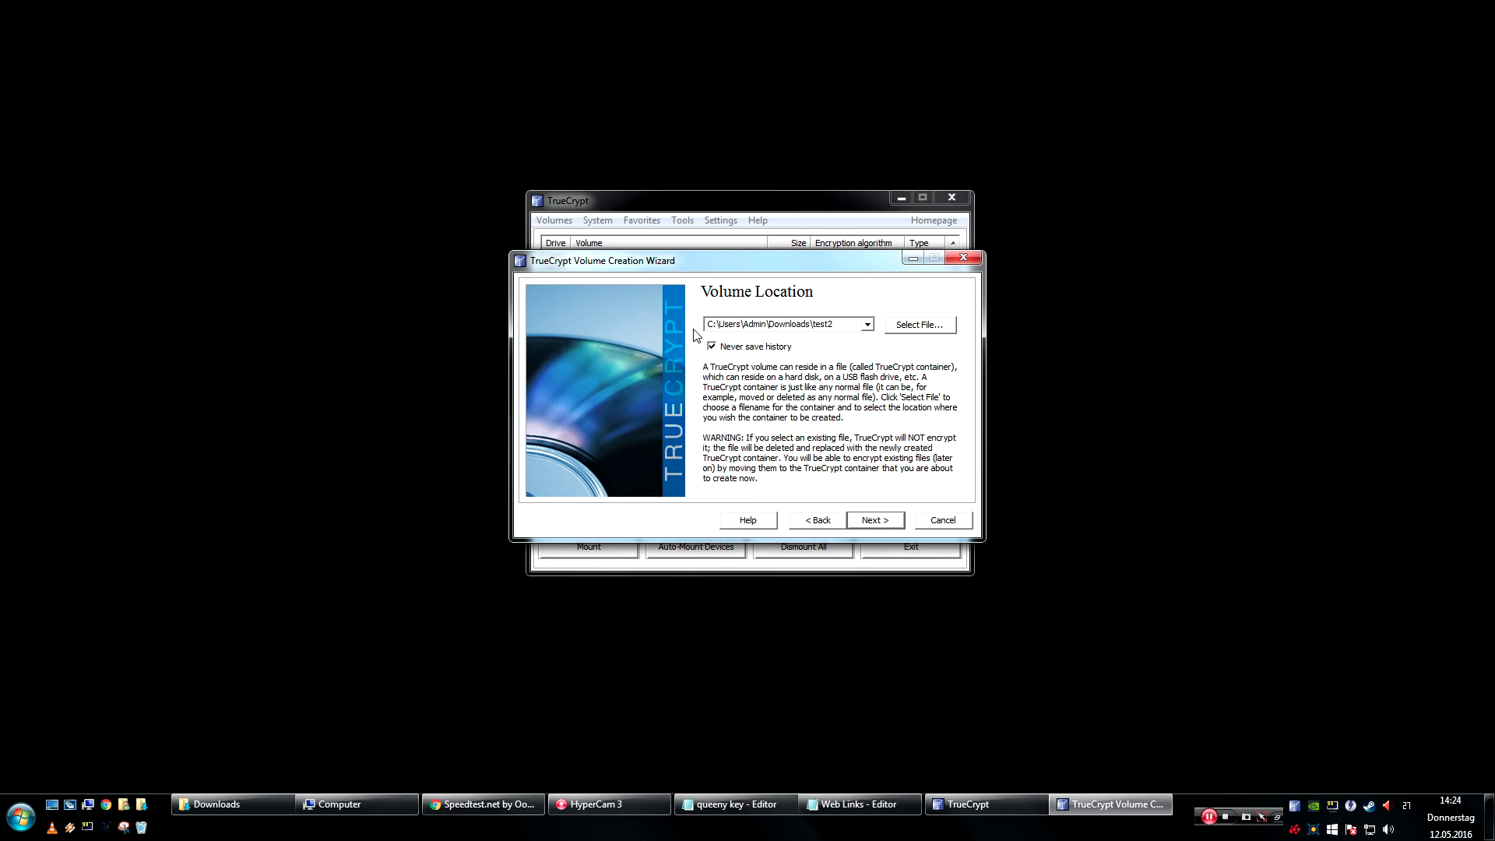
pyautogui.click(874, 521)
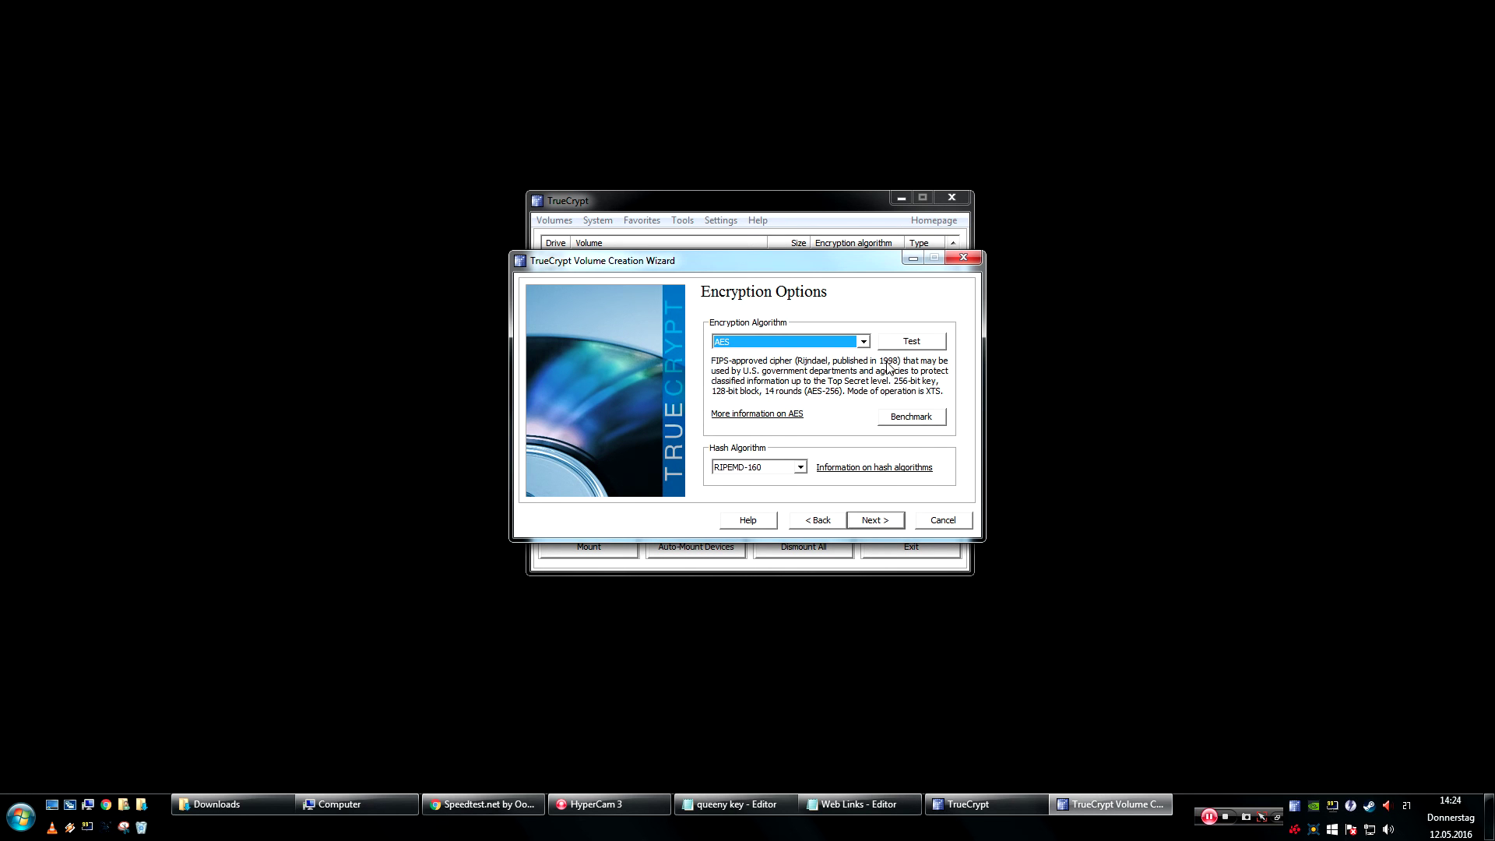
# - Keep AES encryption and RIPEMD-160 hash, moving on to the volume size step
pyautogui.click(863, 343)
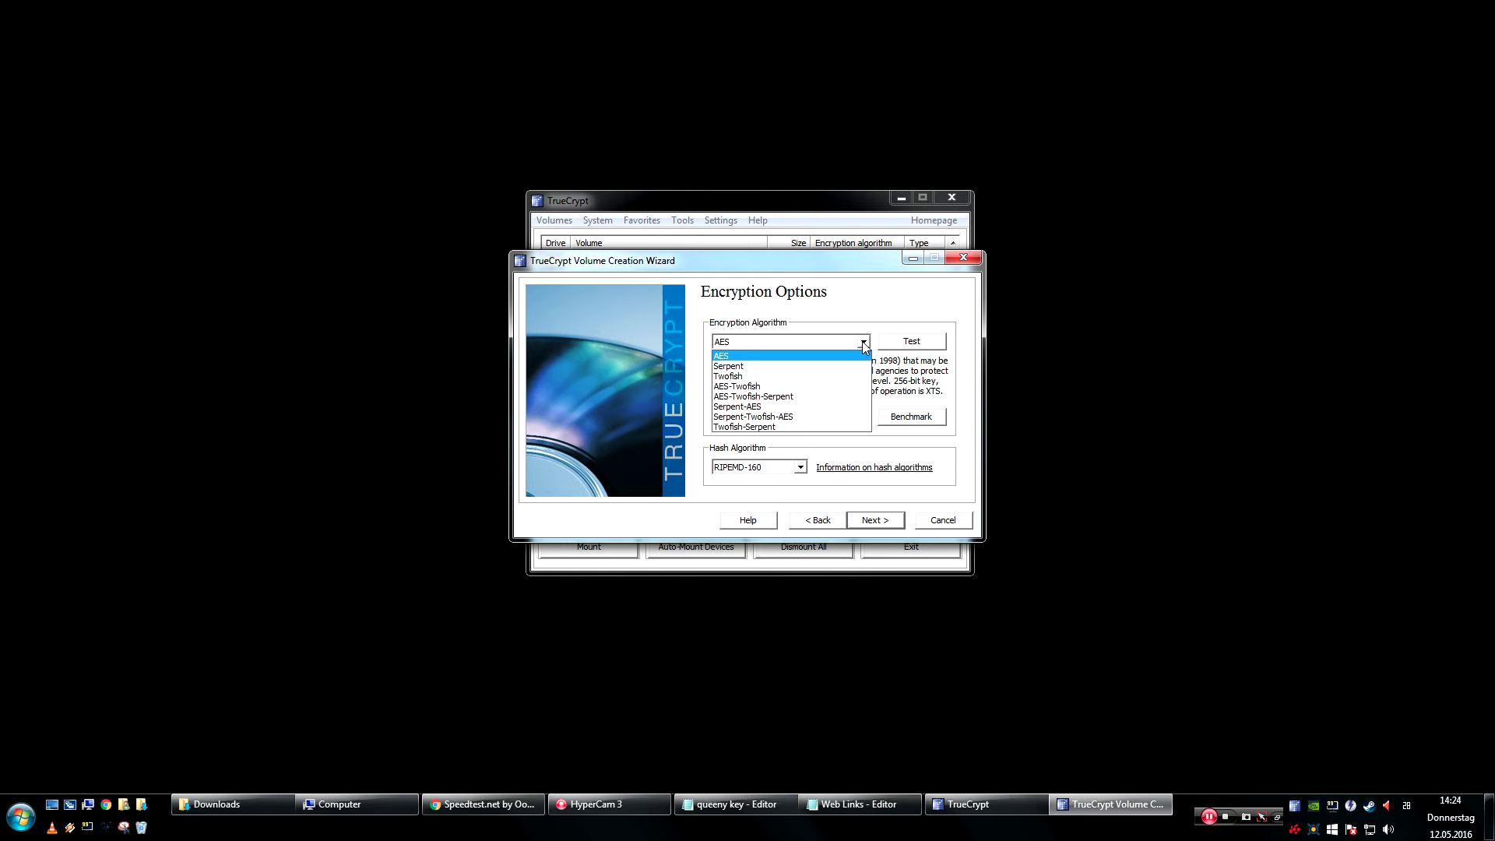
pyautogui.click(863, 345)
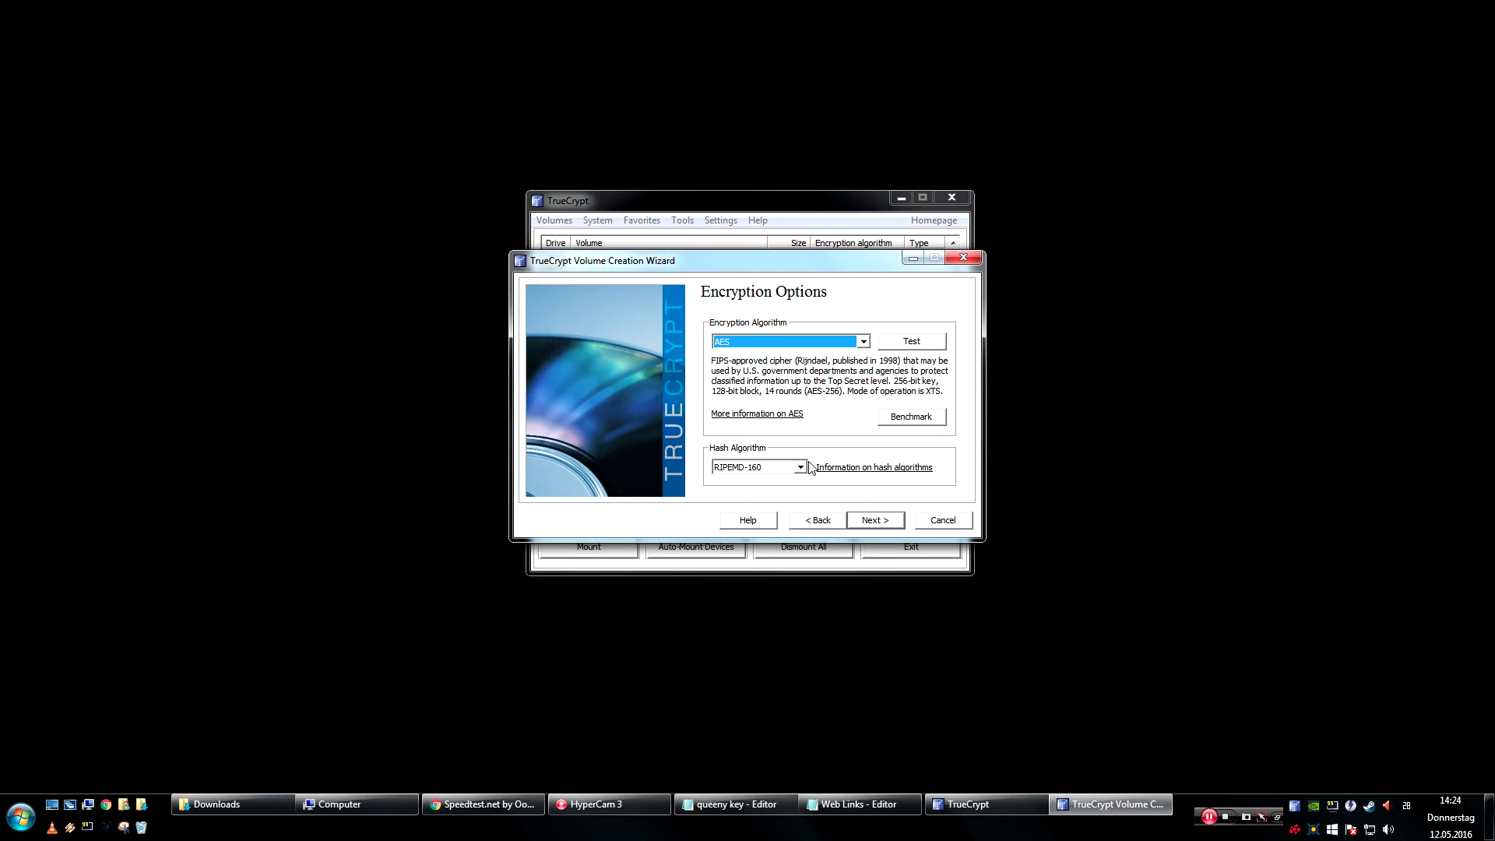
pyautogui.click(801, 469)
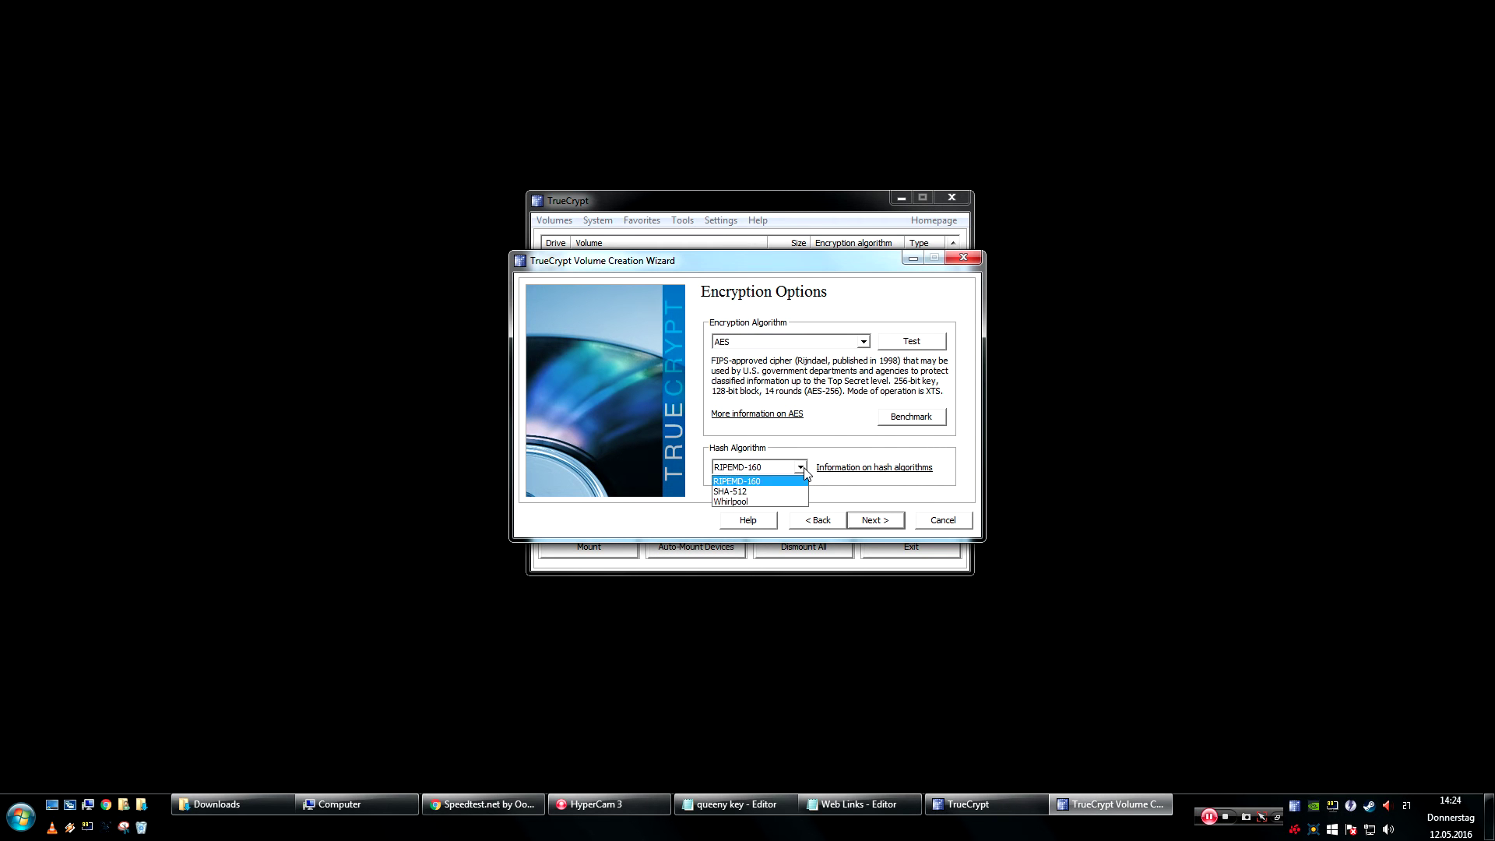
pyautogui.click(803, 469)
pyautogui.click(885, 527)
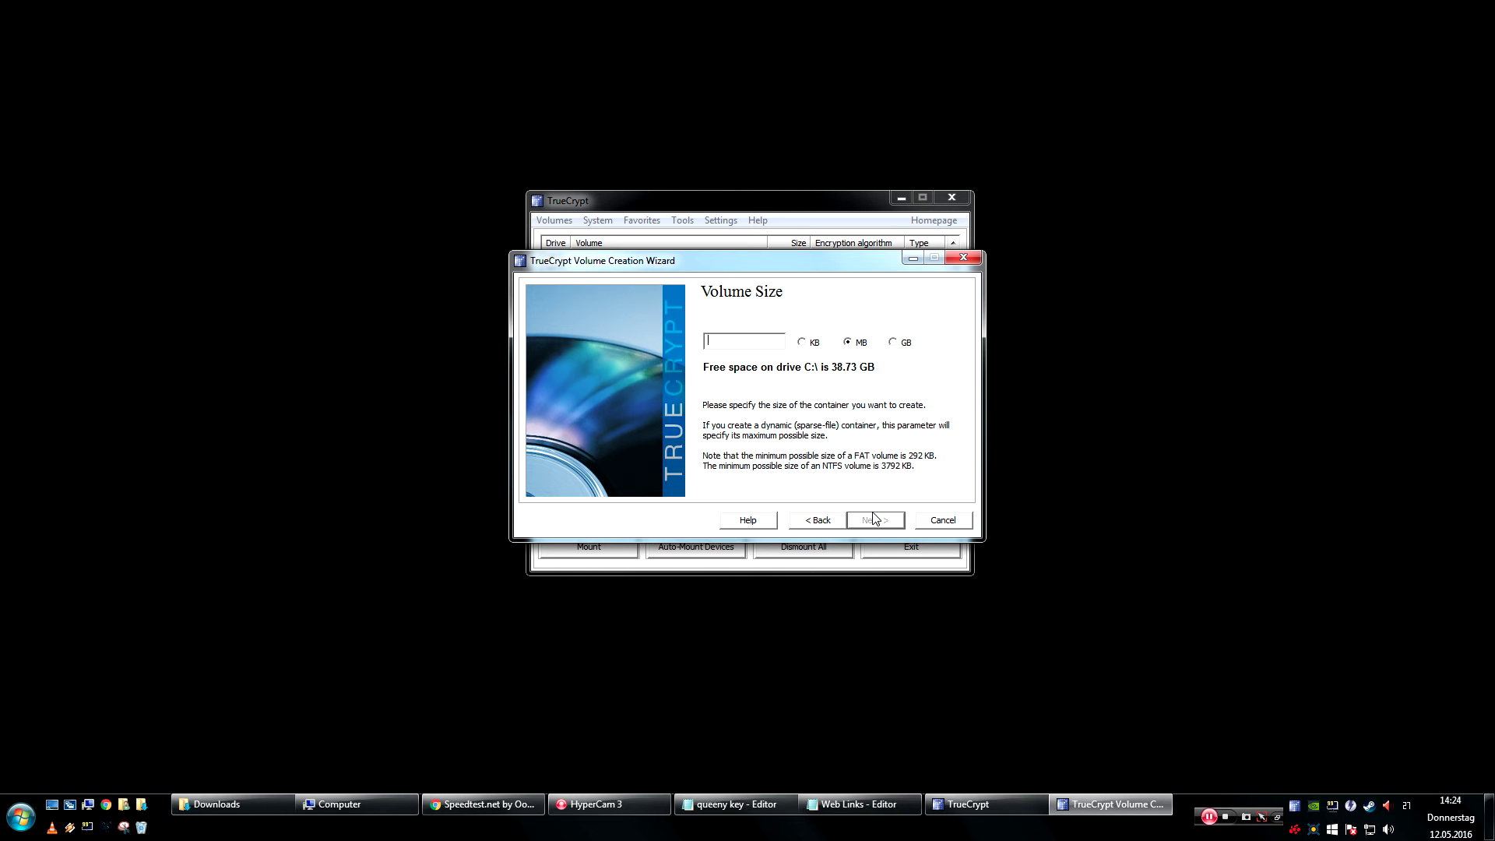
# - Check the Queeny 2016 folder's size and accept a 250 MB volume size
pyautogui.click(216, 804)
pyautogui.rightClick(496, 231)
pyautogui.click(554, 613)
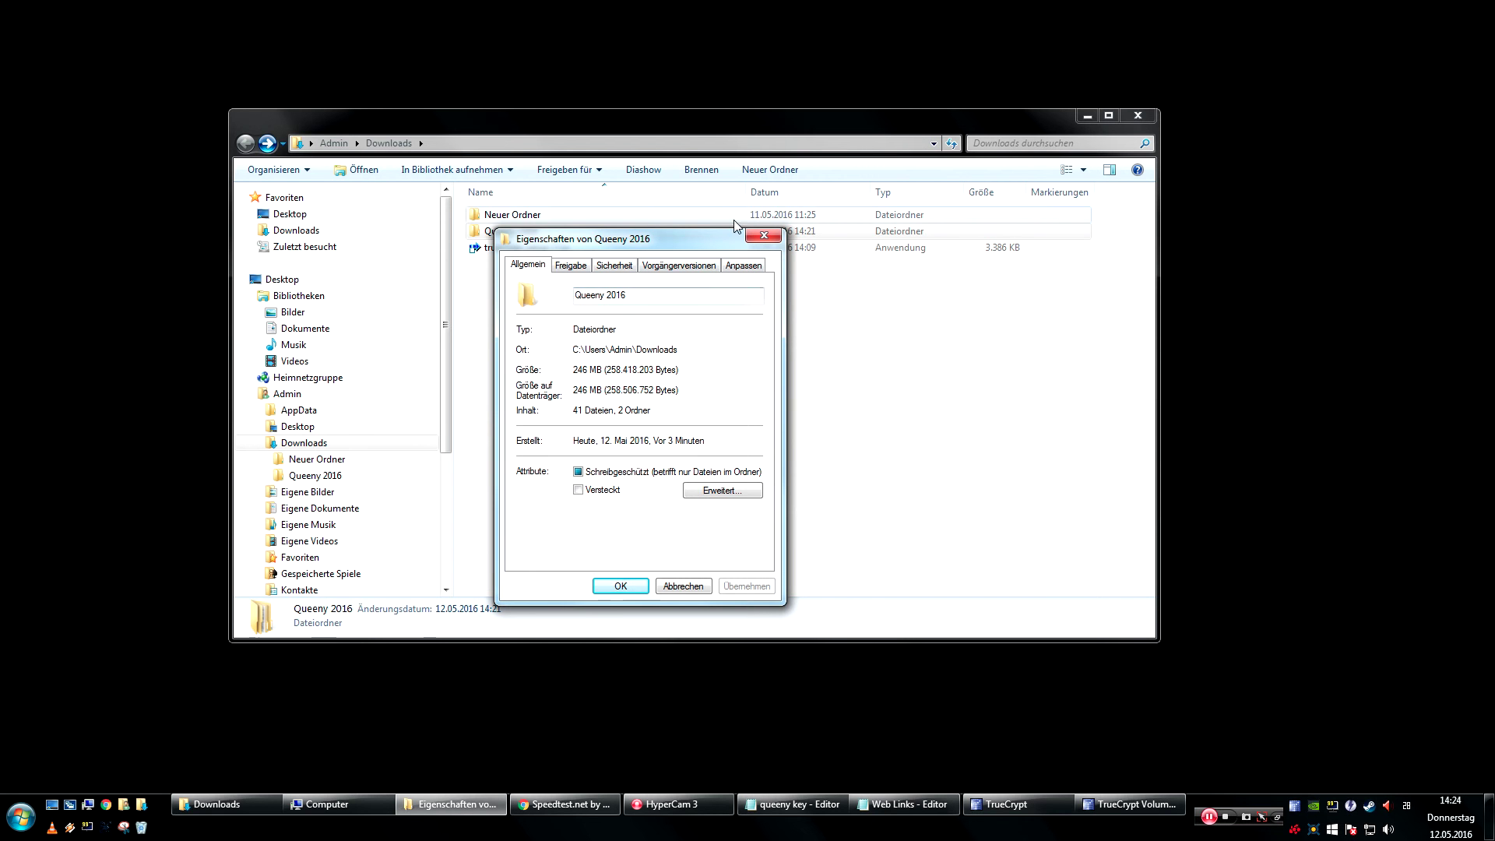
pyautogui.click(757, 236)
pyautogui.click(1087, 117)
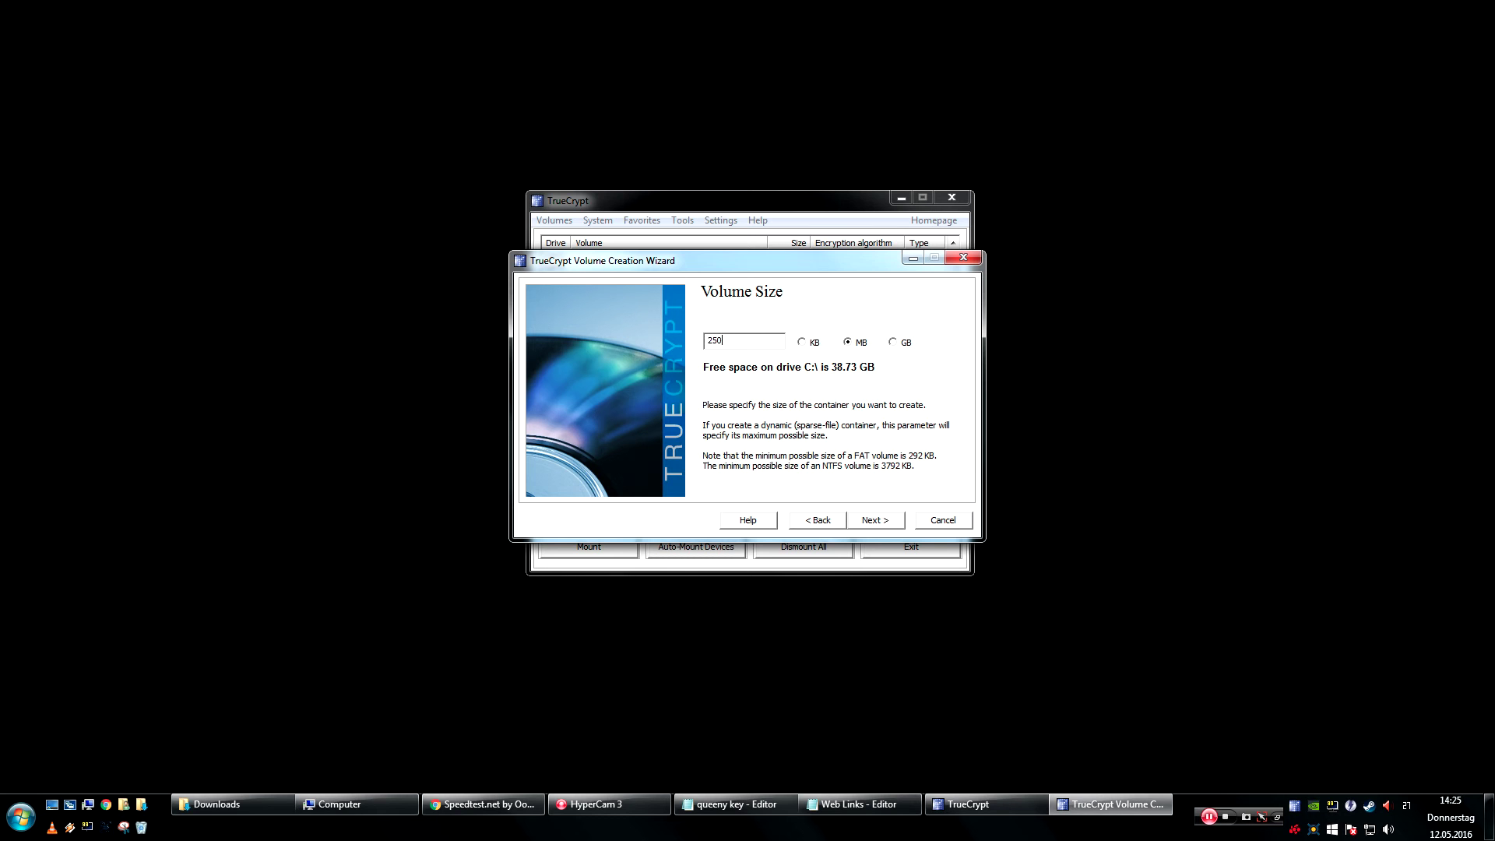
pyautogui.click(865, 520)
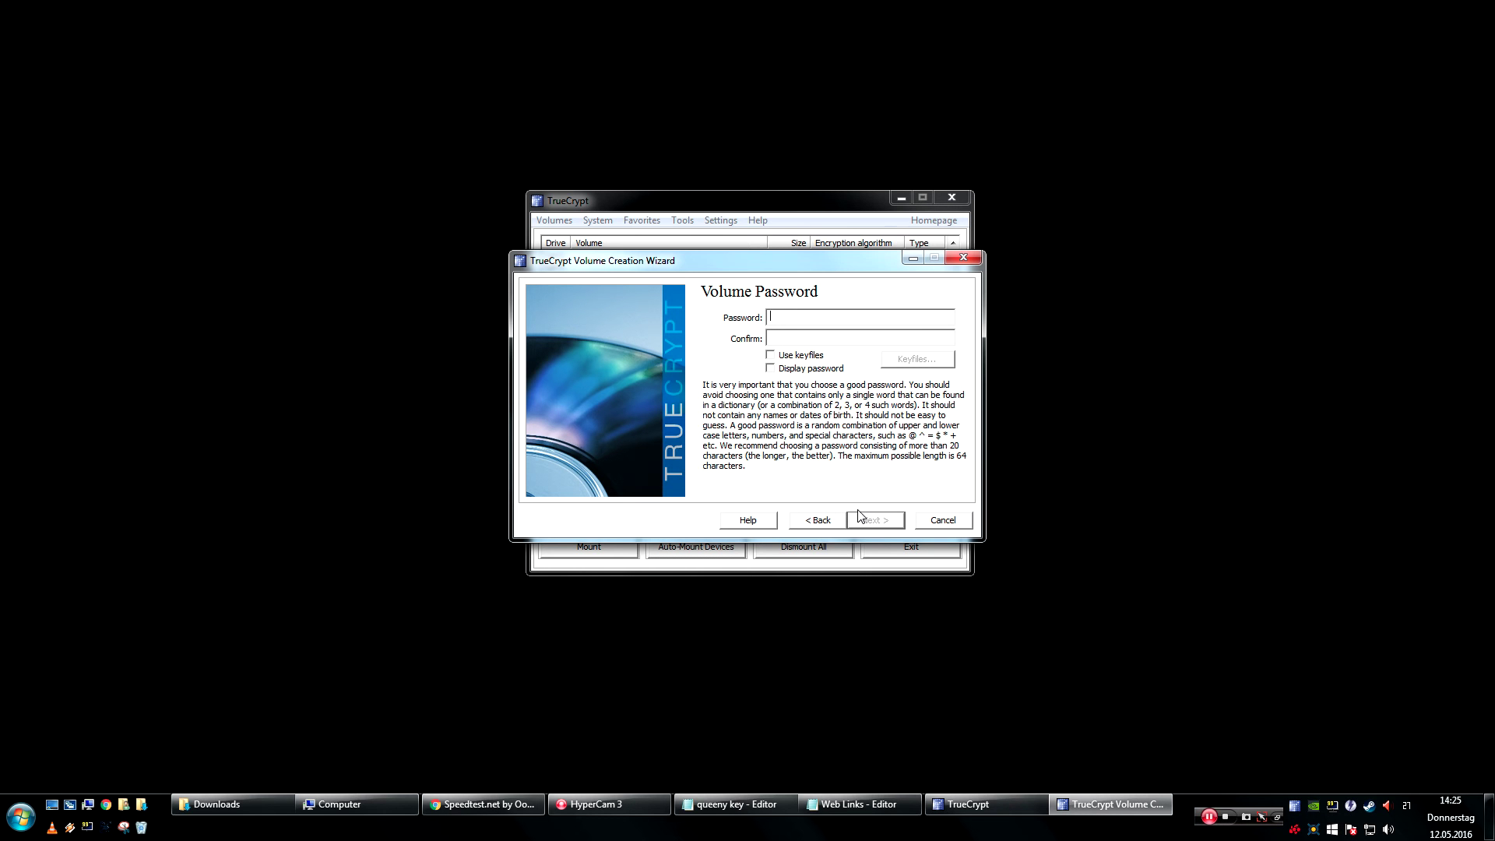
# - Paste the second saved password line into Password and Confirm, then continue
pyautogui.click(728, 805)
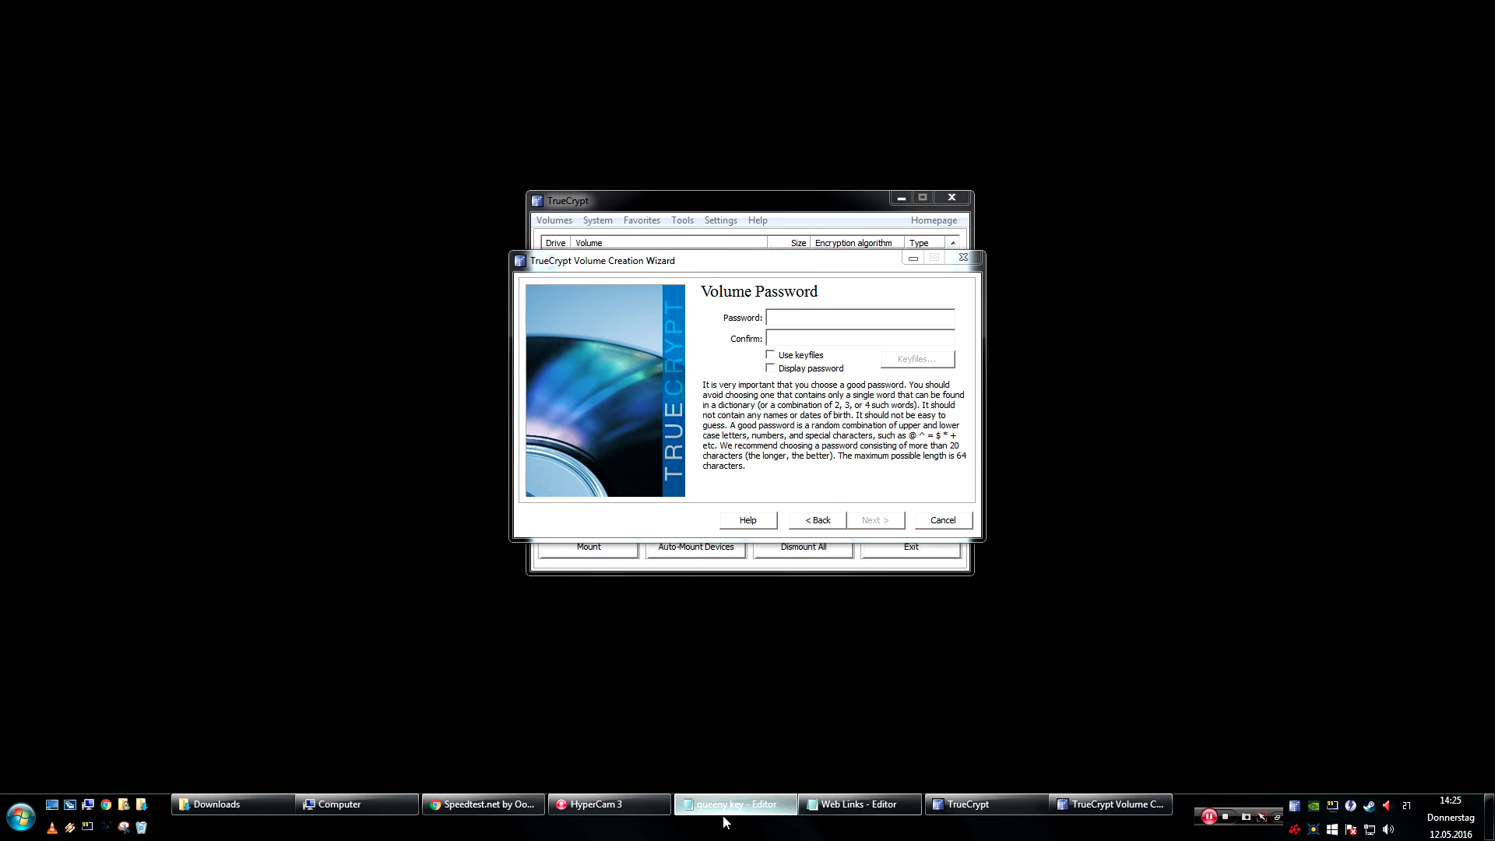
pyautogui.click(914, 521)
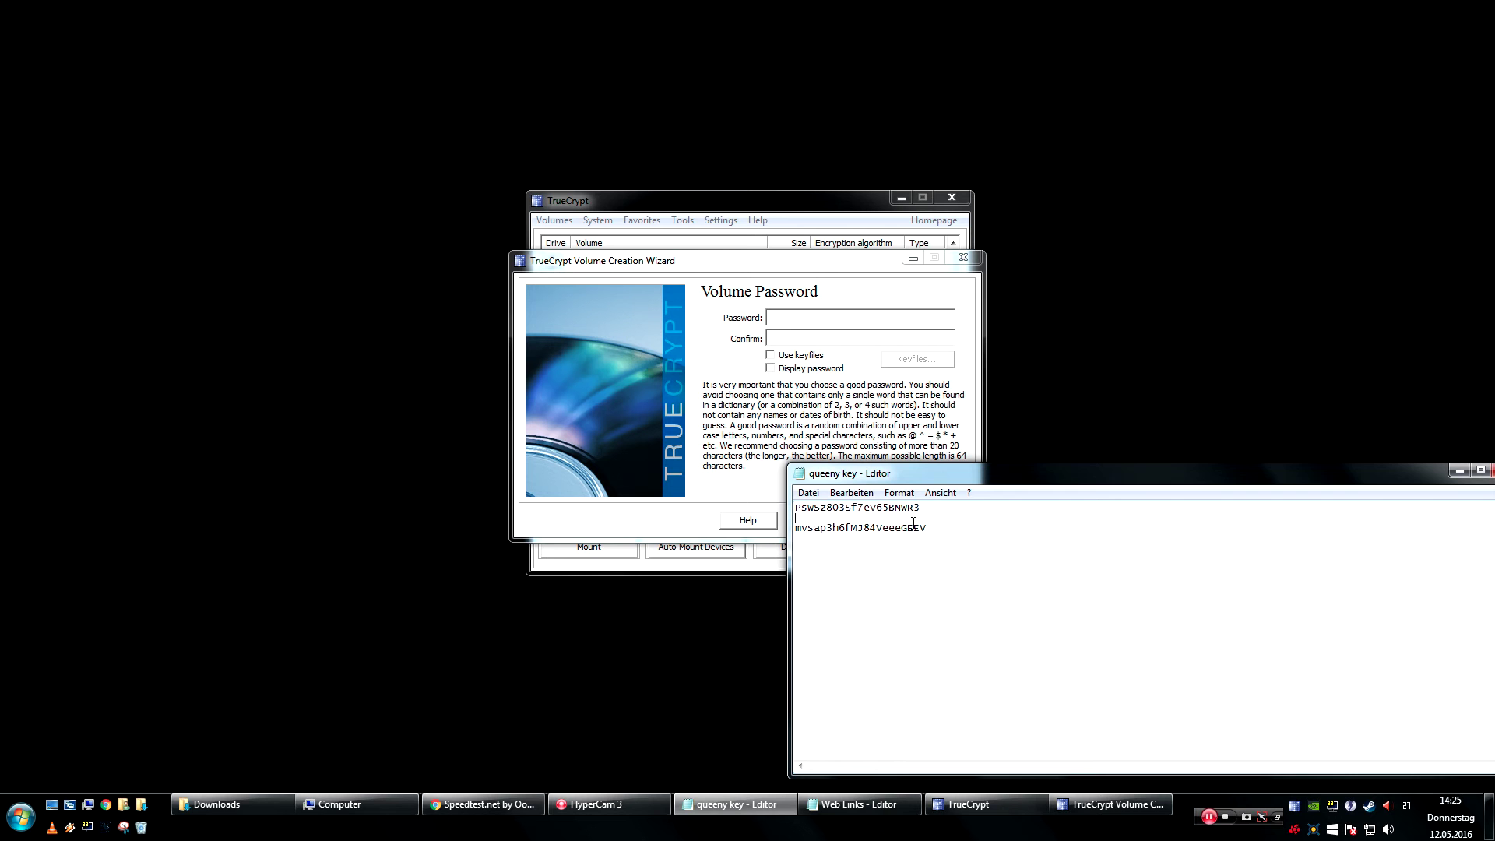
pyautogui.moveTo(929, 527); pyautogui.dragTo(795, 528)
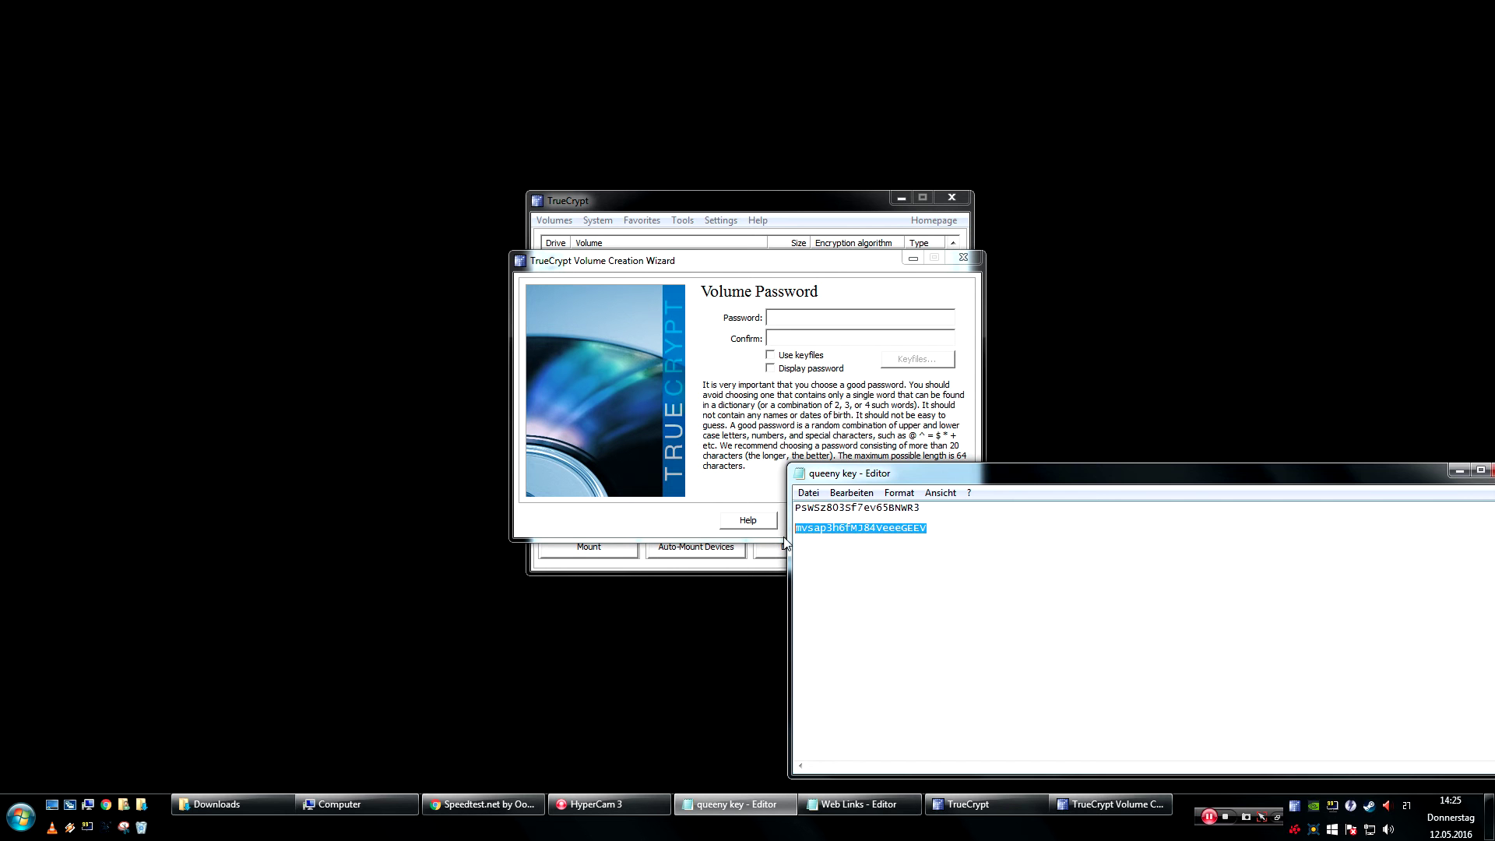
pyautogui.hotkey('ctrl', 'c')
pyautogui.click(784, 317)
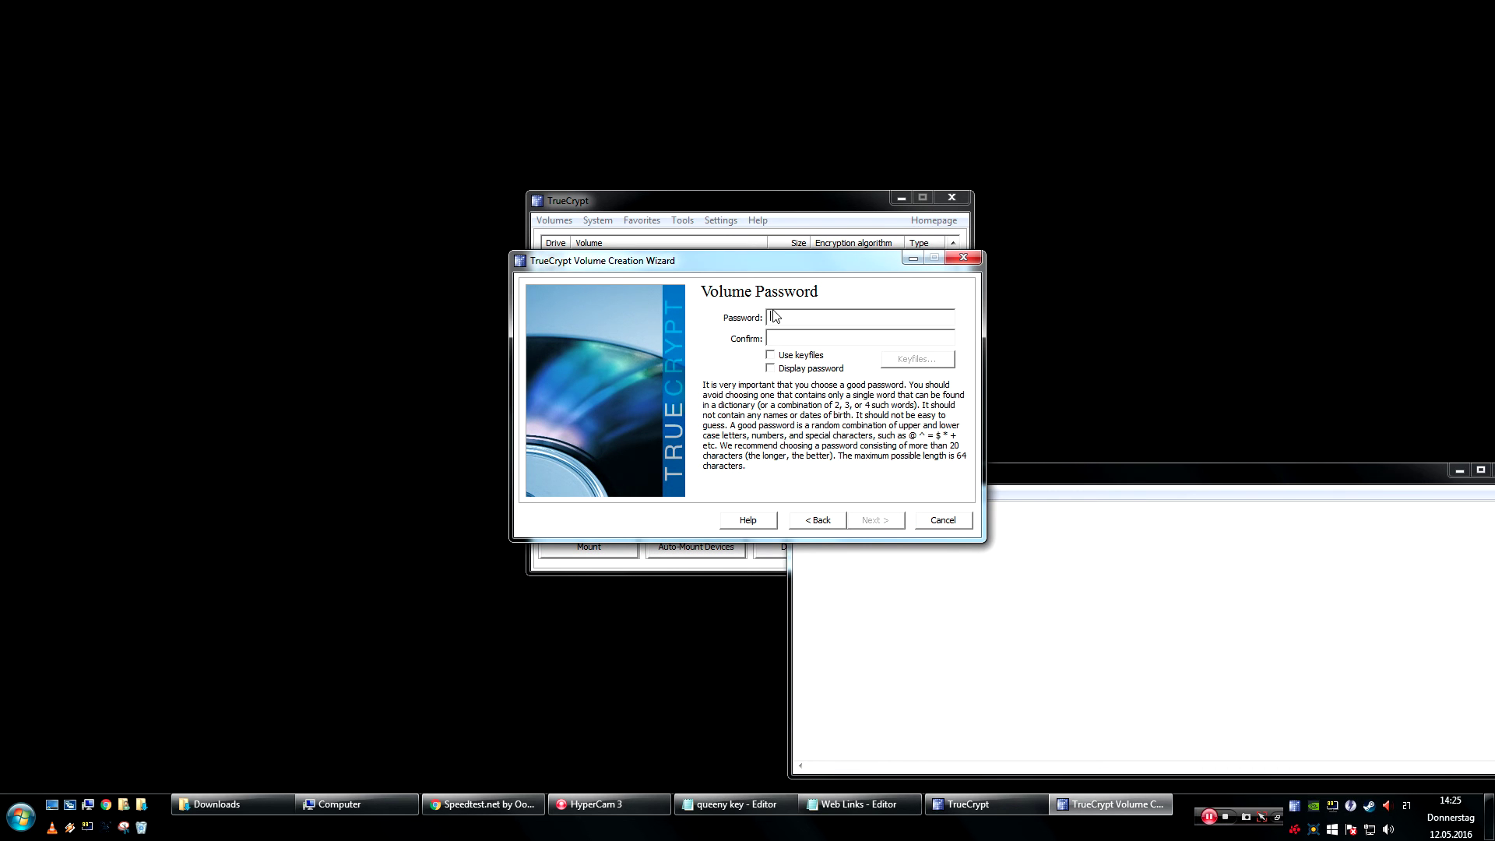
pyautogui.hotkey('ctrl', 'v')
pyautogui.click(784, 335)
pyautogui.hotkey('ctrl', 'v')
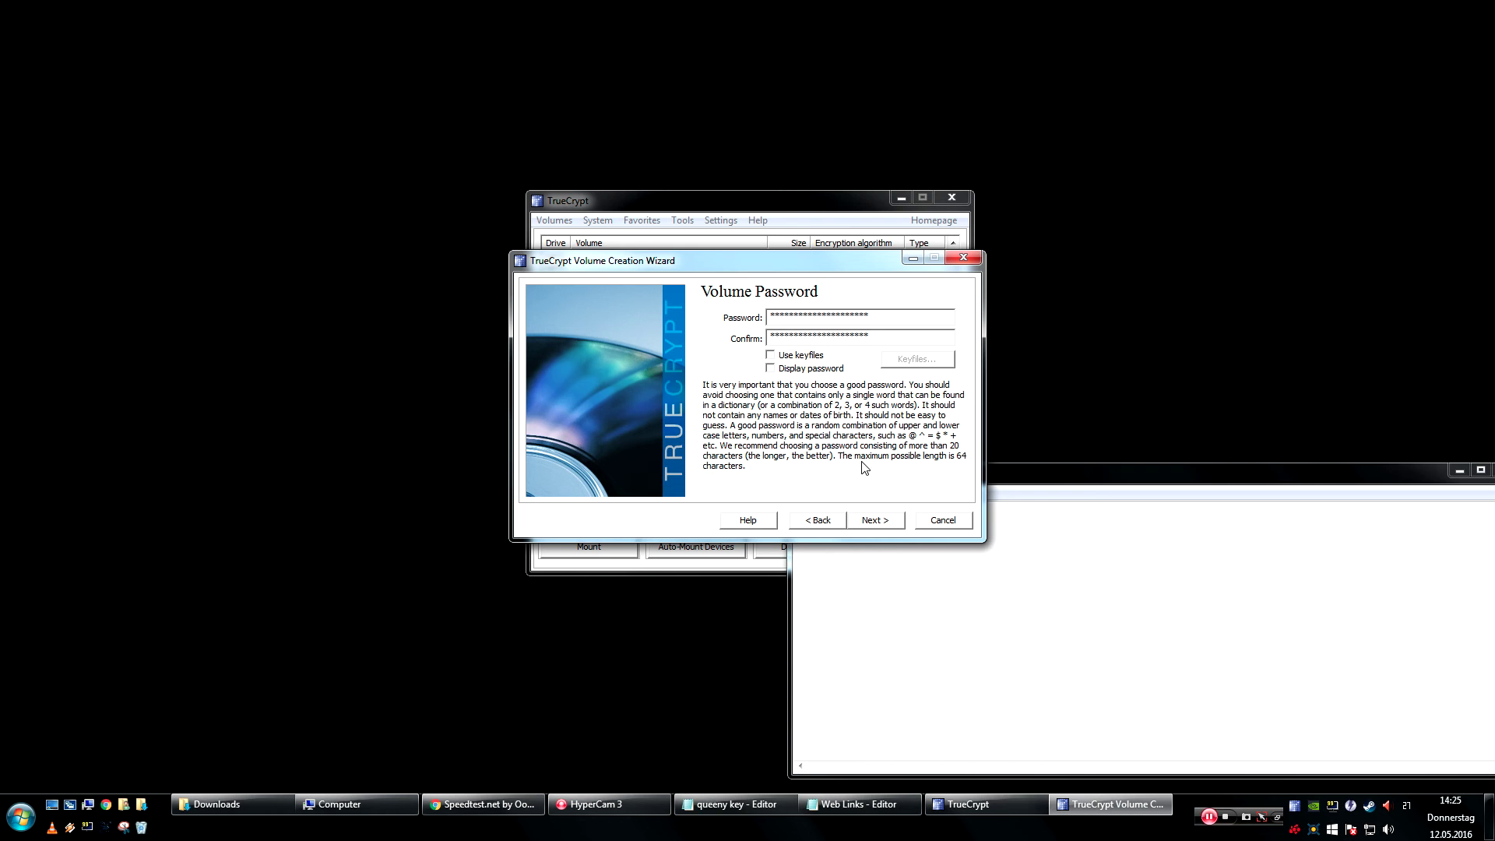
pyautogui.click(892, 521)
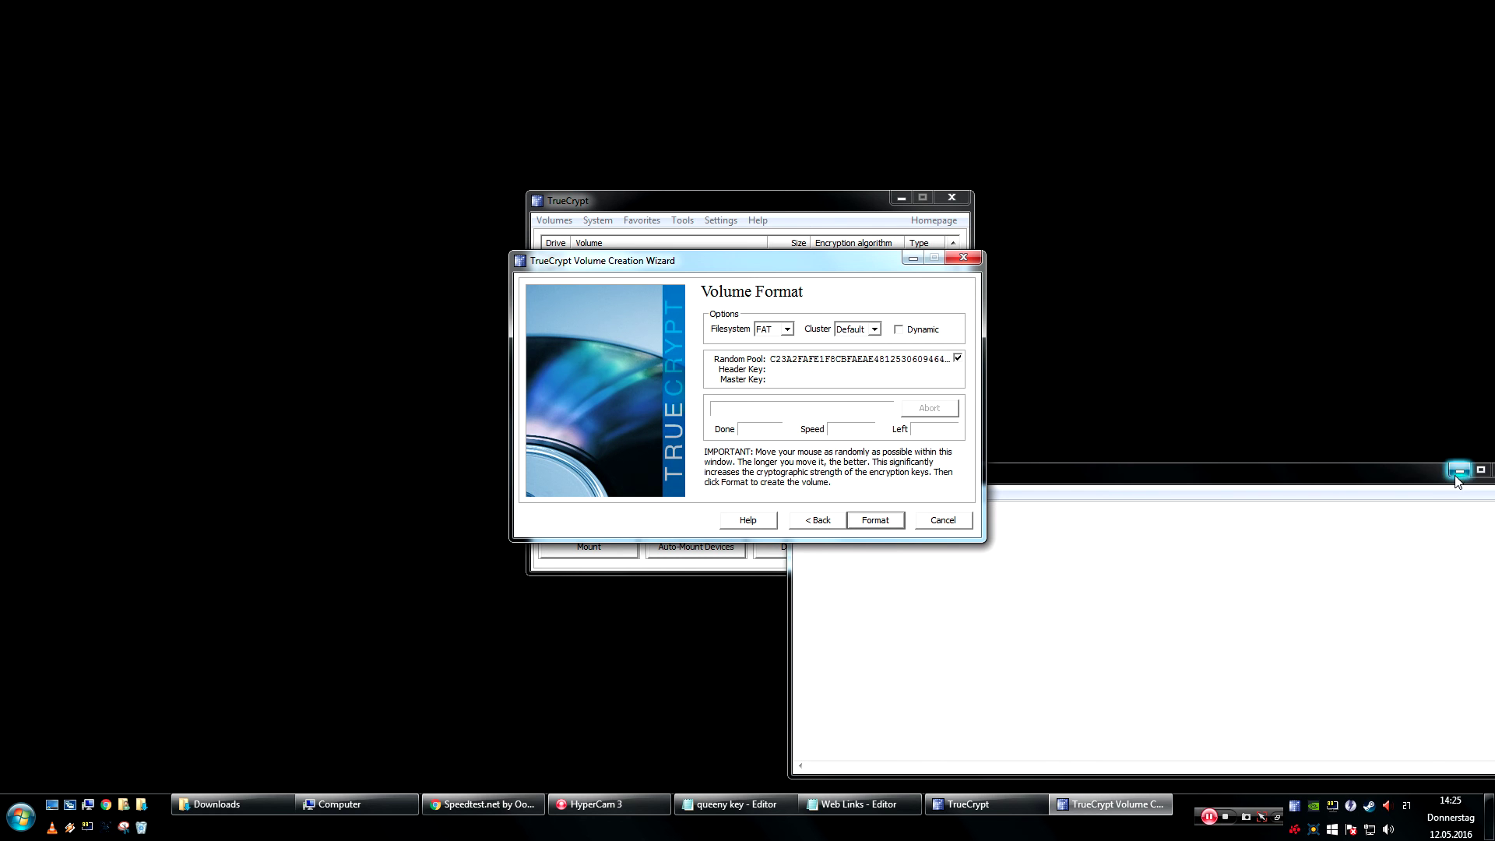
# - Format the test2 volume as FAT, acknowledge its creation, and exit the wizard
pyautogui.click(1459, 470)
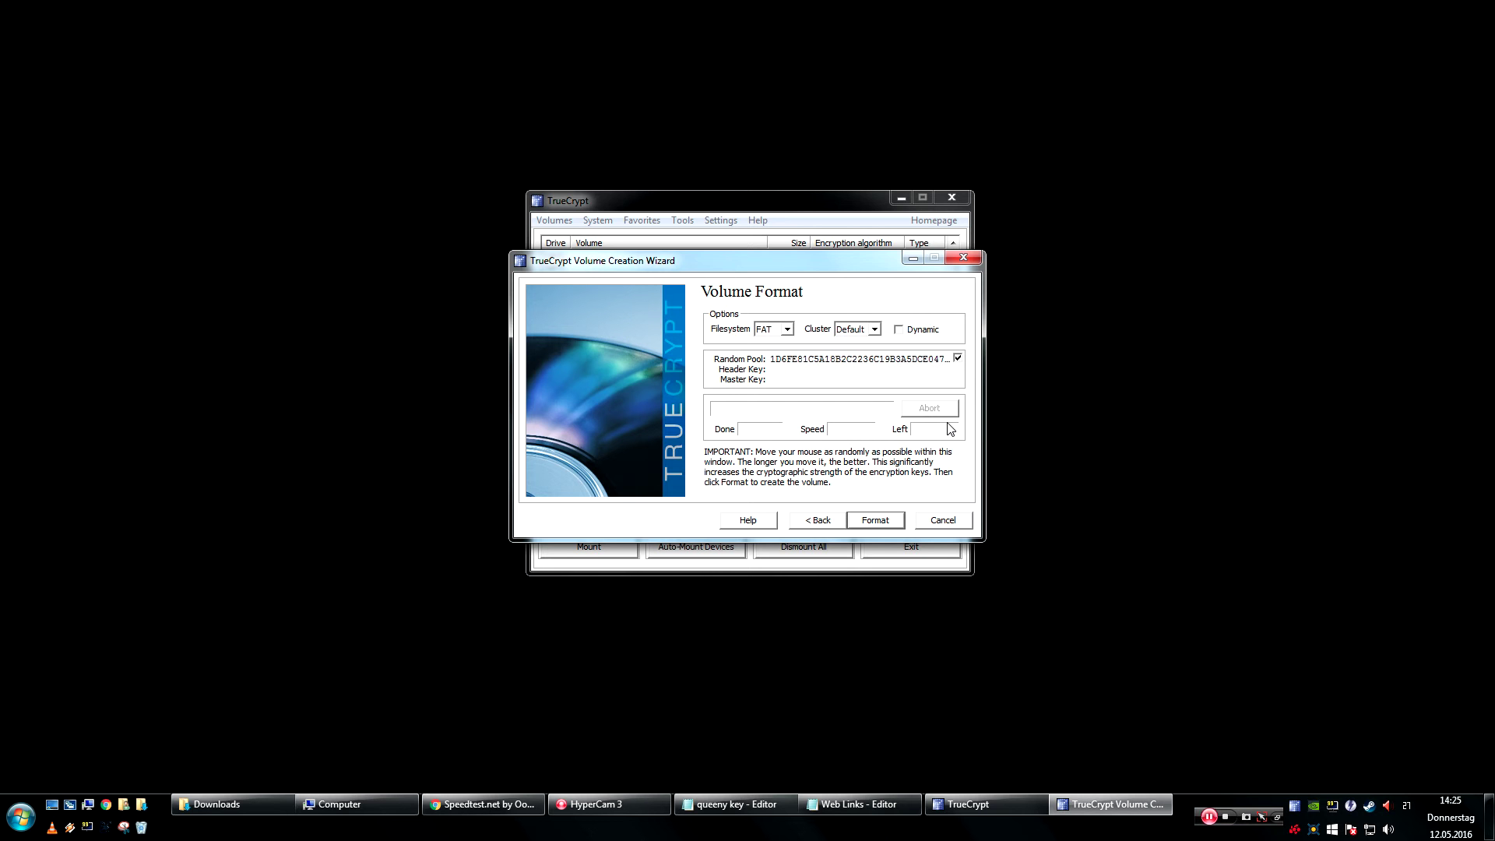
pyautogui.click(785, 330)
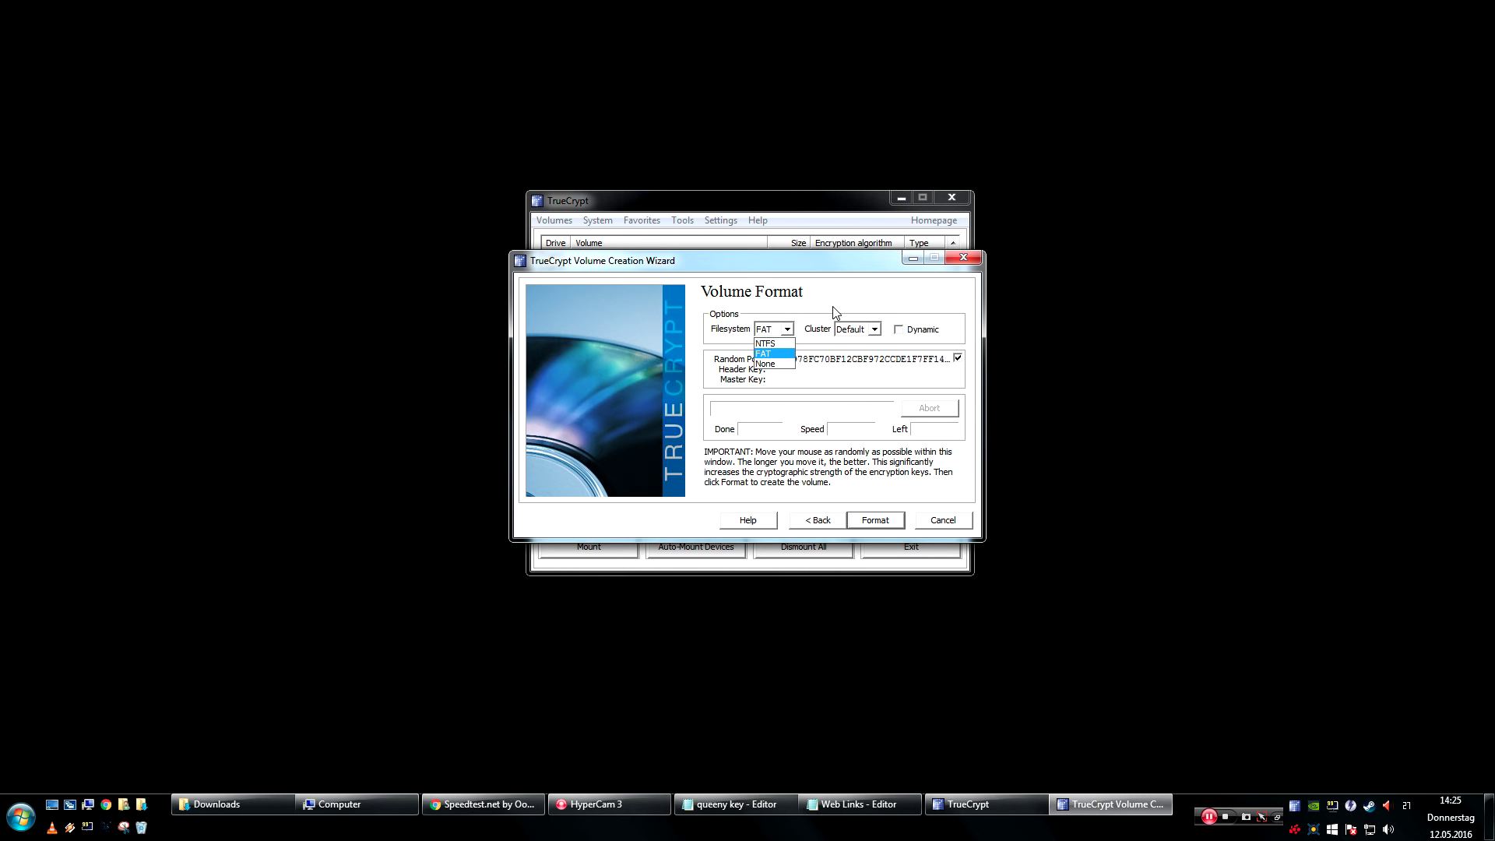
pyautogui.click(786, 332)
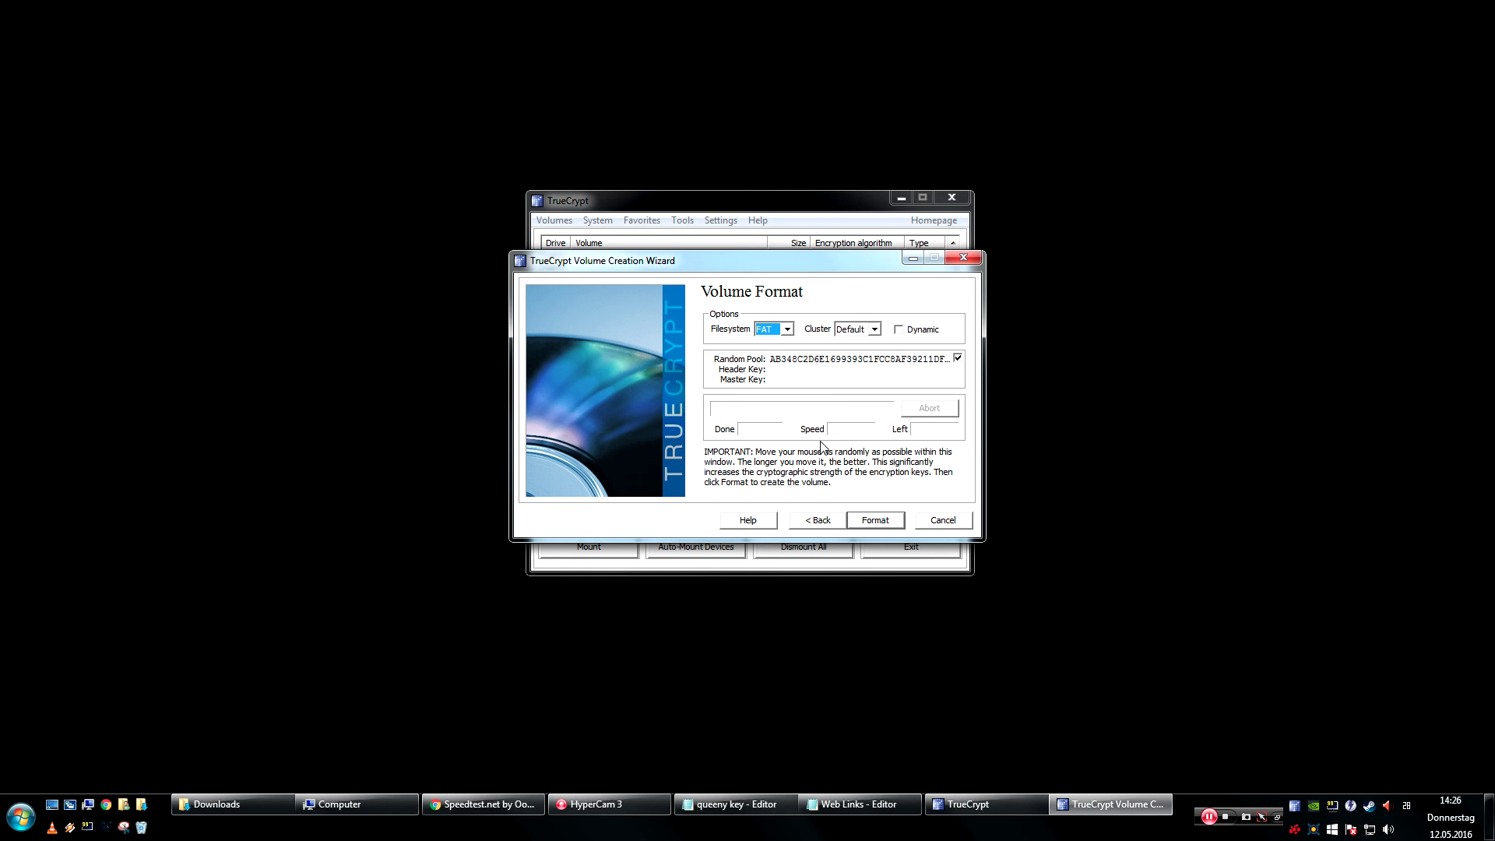
pyautogui.click(880, 527)
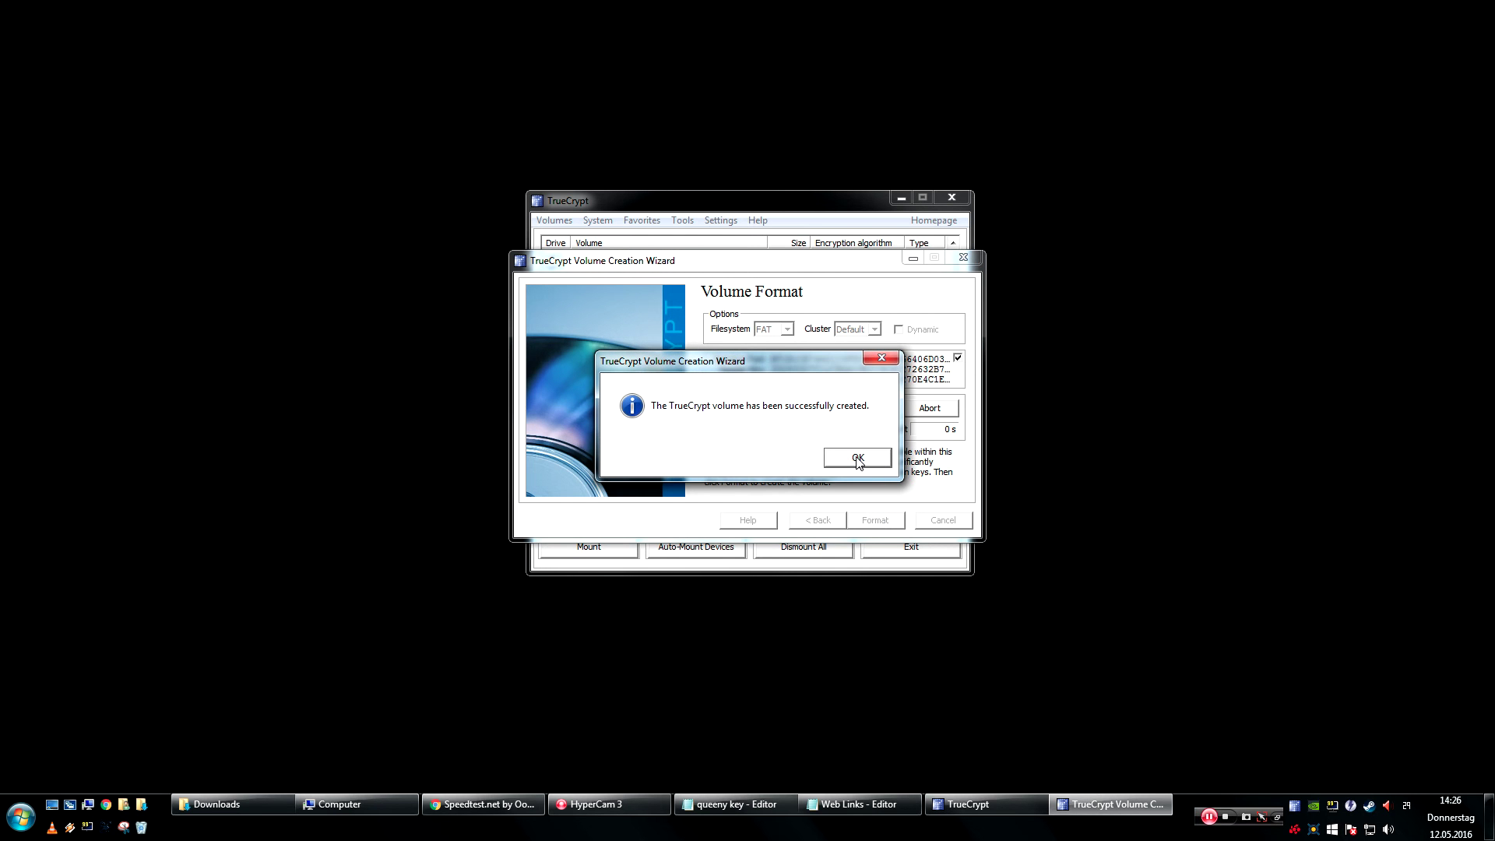
pyautogui.click(877, 458)
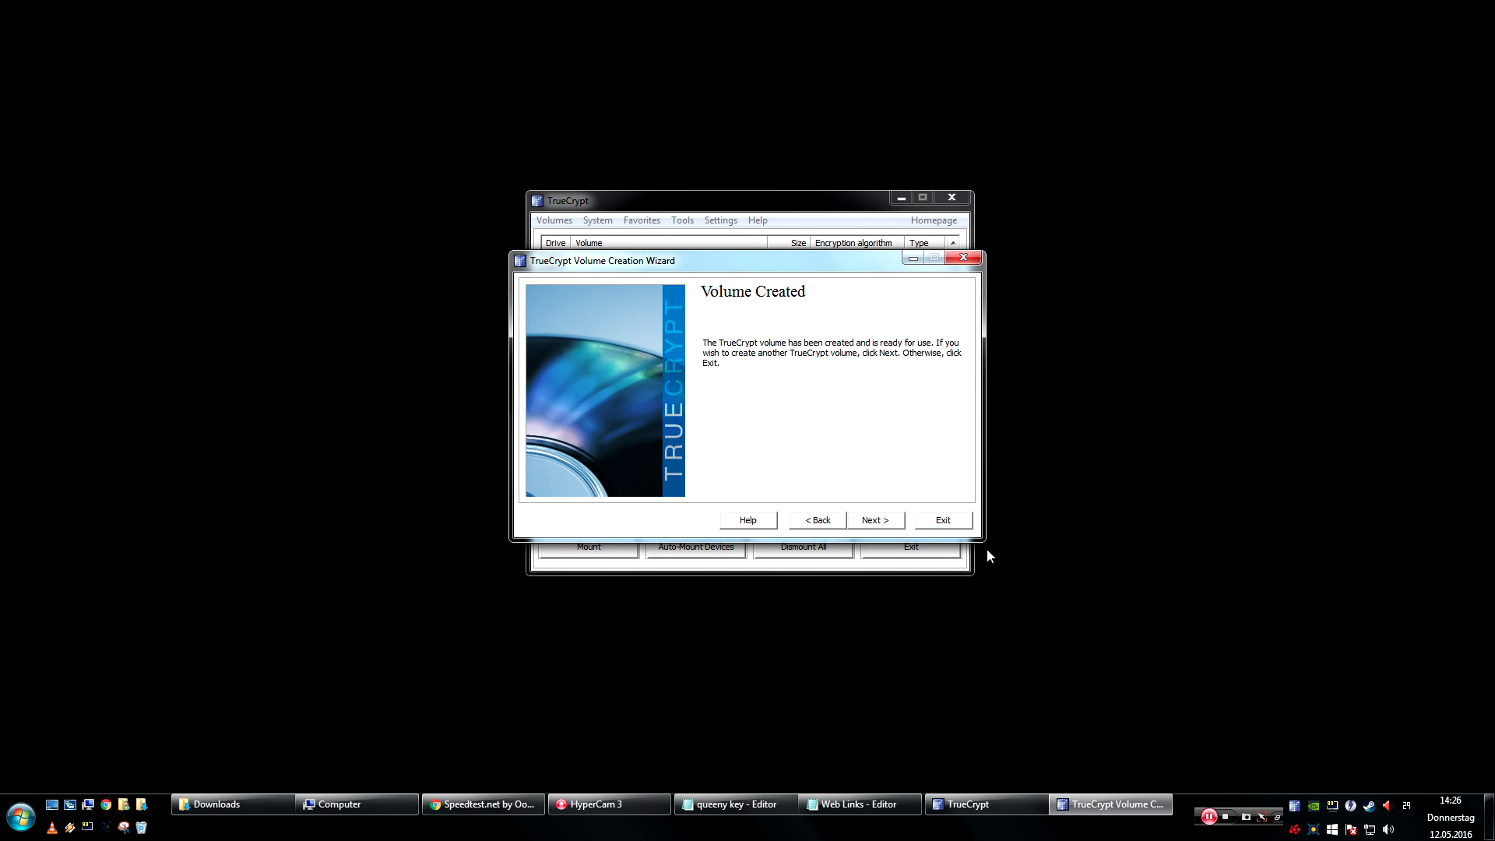
pyautogui.click(943, 520)
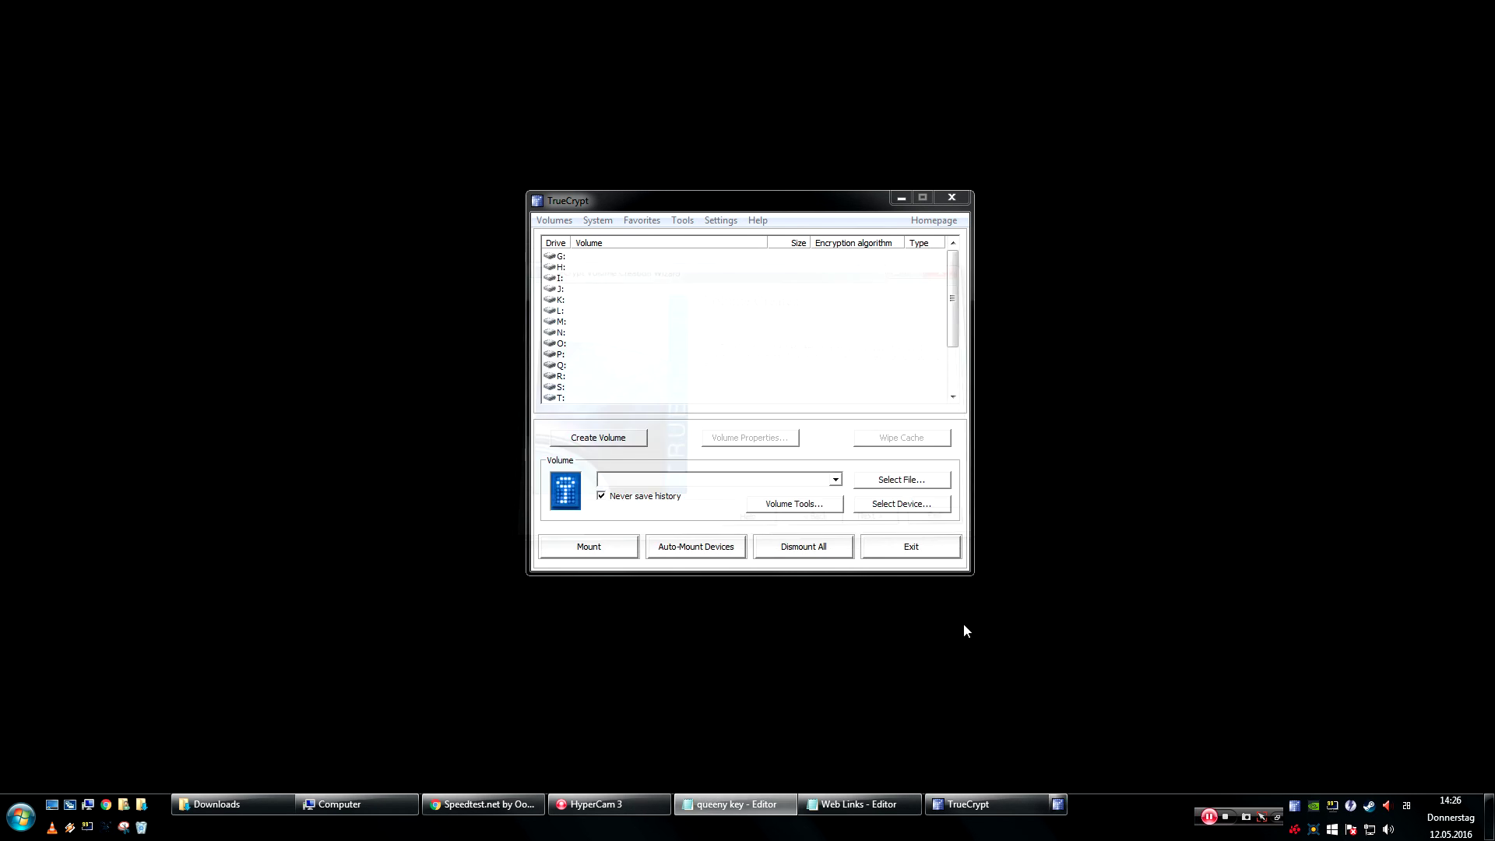
# - Select Downloads\test2 as the container and mount it on drive L:
pyautogui.click(900, 480)
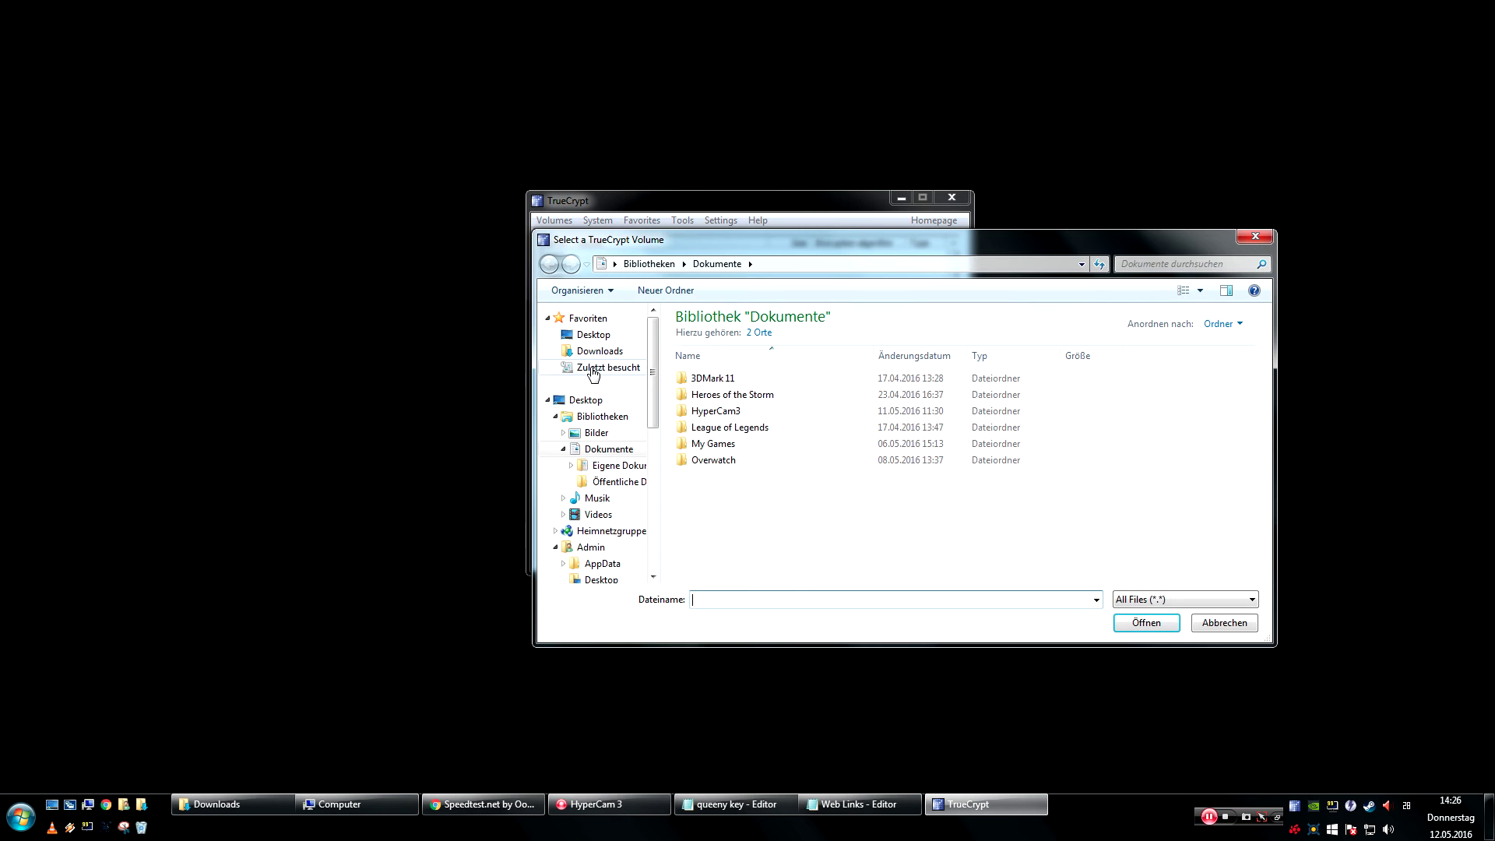
pyautogui.click(598, 361)
pyautogui.click(901, 399)
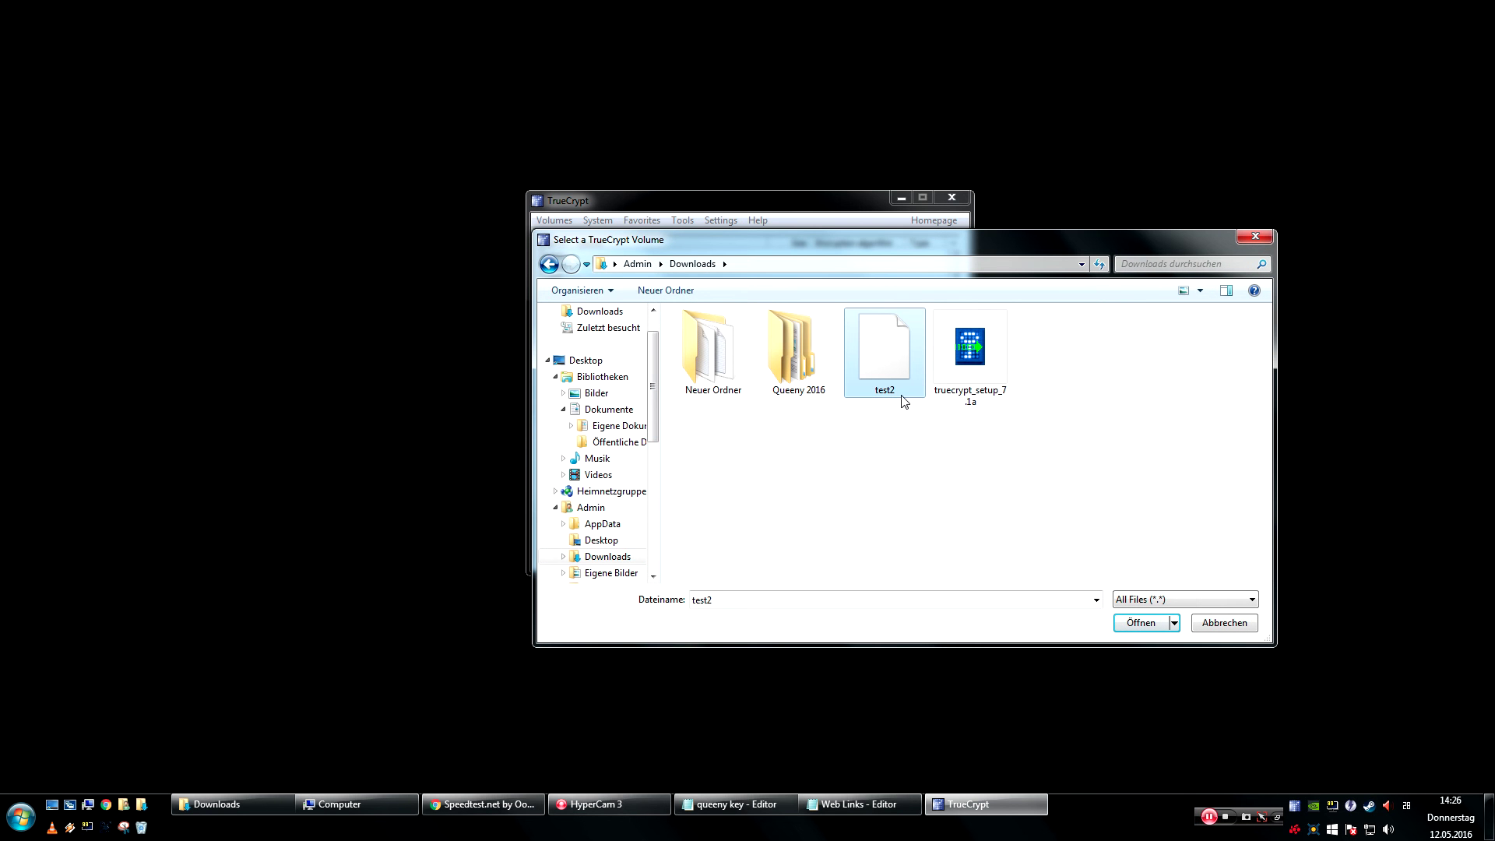
pyautogui.click(1156, 629)
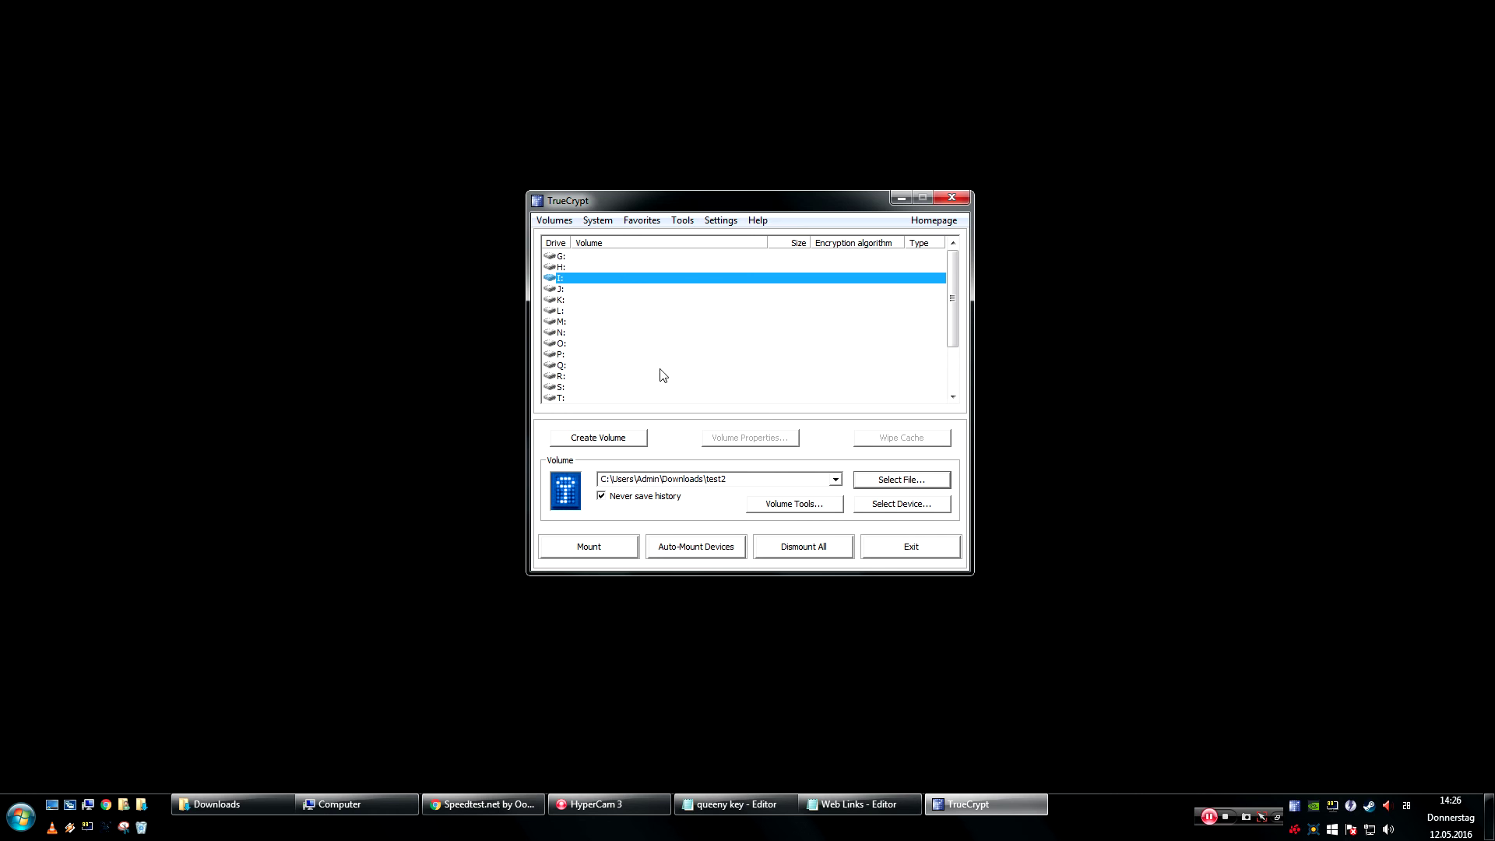
pyautogui.doubleClick(608, 319)
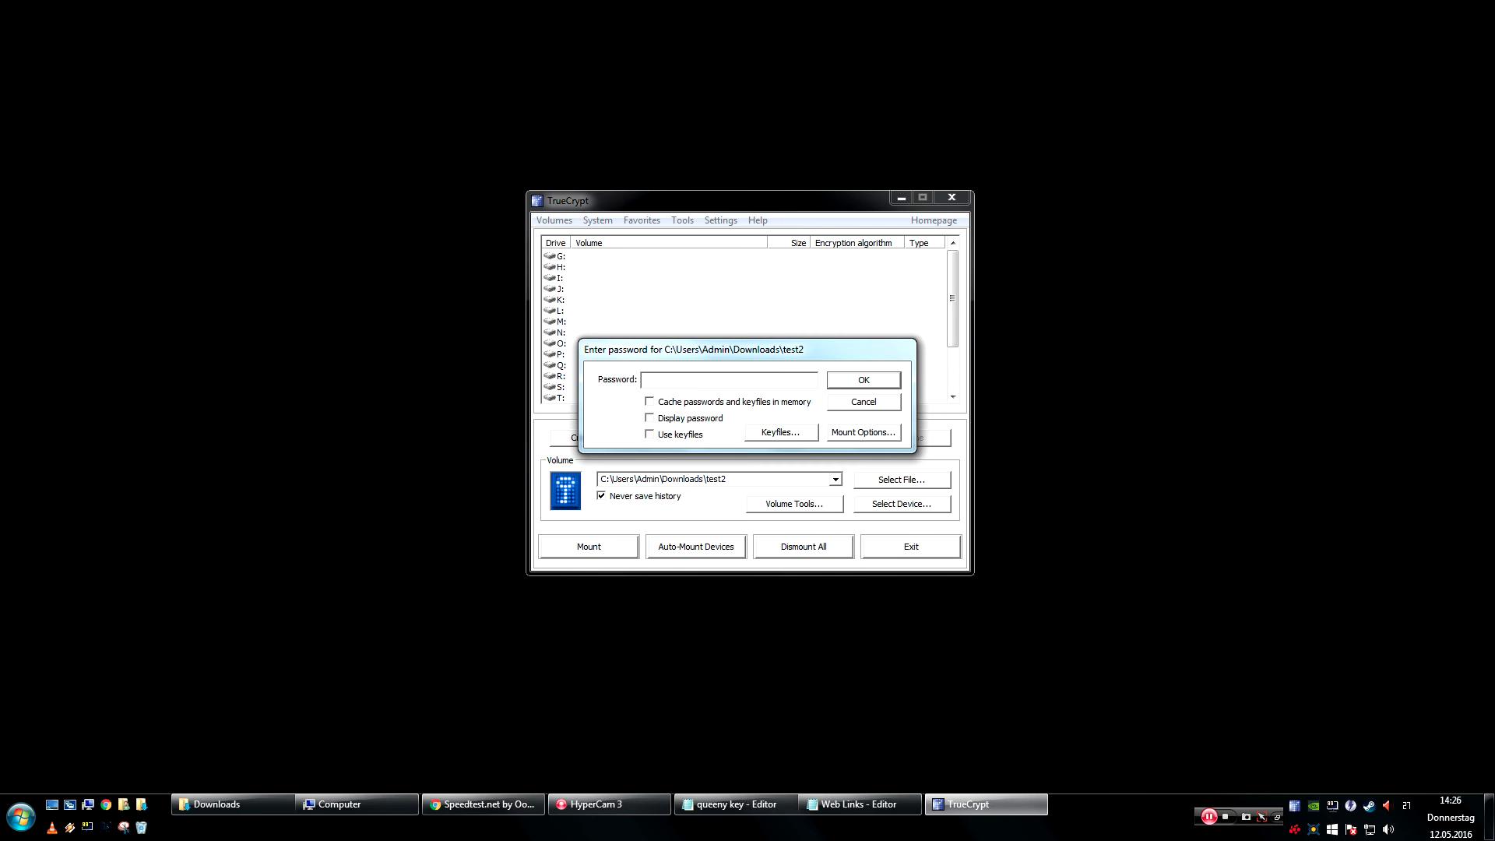
# - Enter the password copied from the notes to finish mounting test2
pyautogui.click(783, 805)
pyautogui.rightClick(891, 536)
pyautogui.click(923, 579)
pyautogui.click(723, 382)
pyautogui.rightClick(721, 385)
pyautogui.click(765, 453)
pyautogui.click(863, 382)
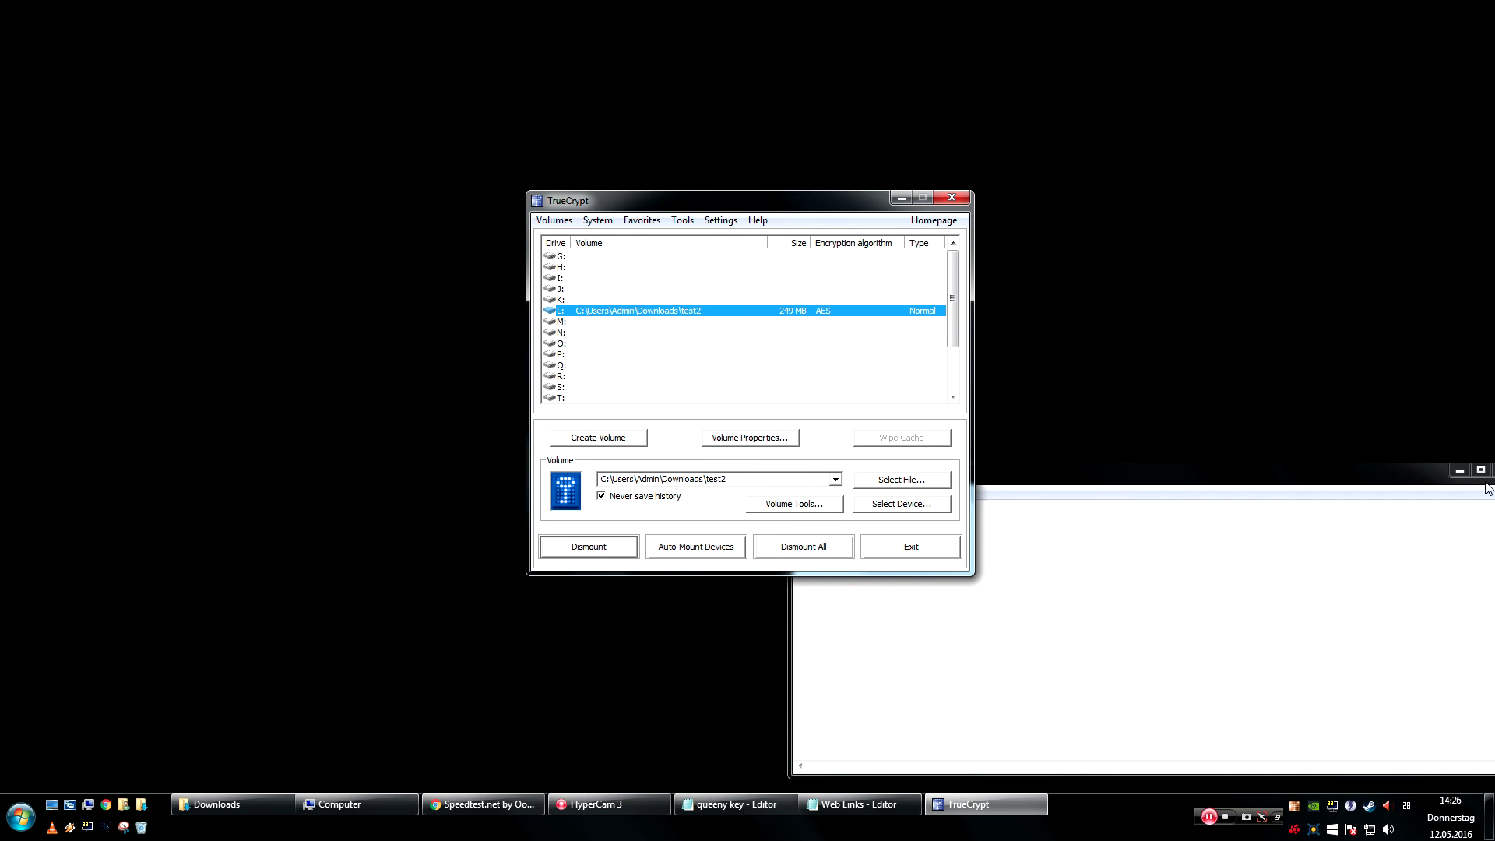
# - Open the empty mounted drive L: in Explorer
pyautogui.click(1458, 472)
pyautogui.doubleClick(642, 312)
pyautogui.moveTo(607, 159); pyautogui.dragTo(1091, 136)
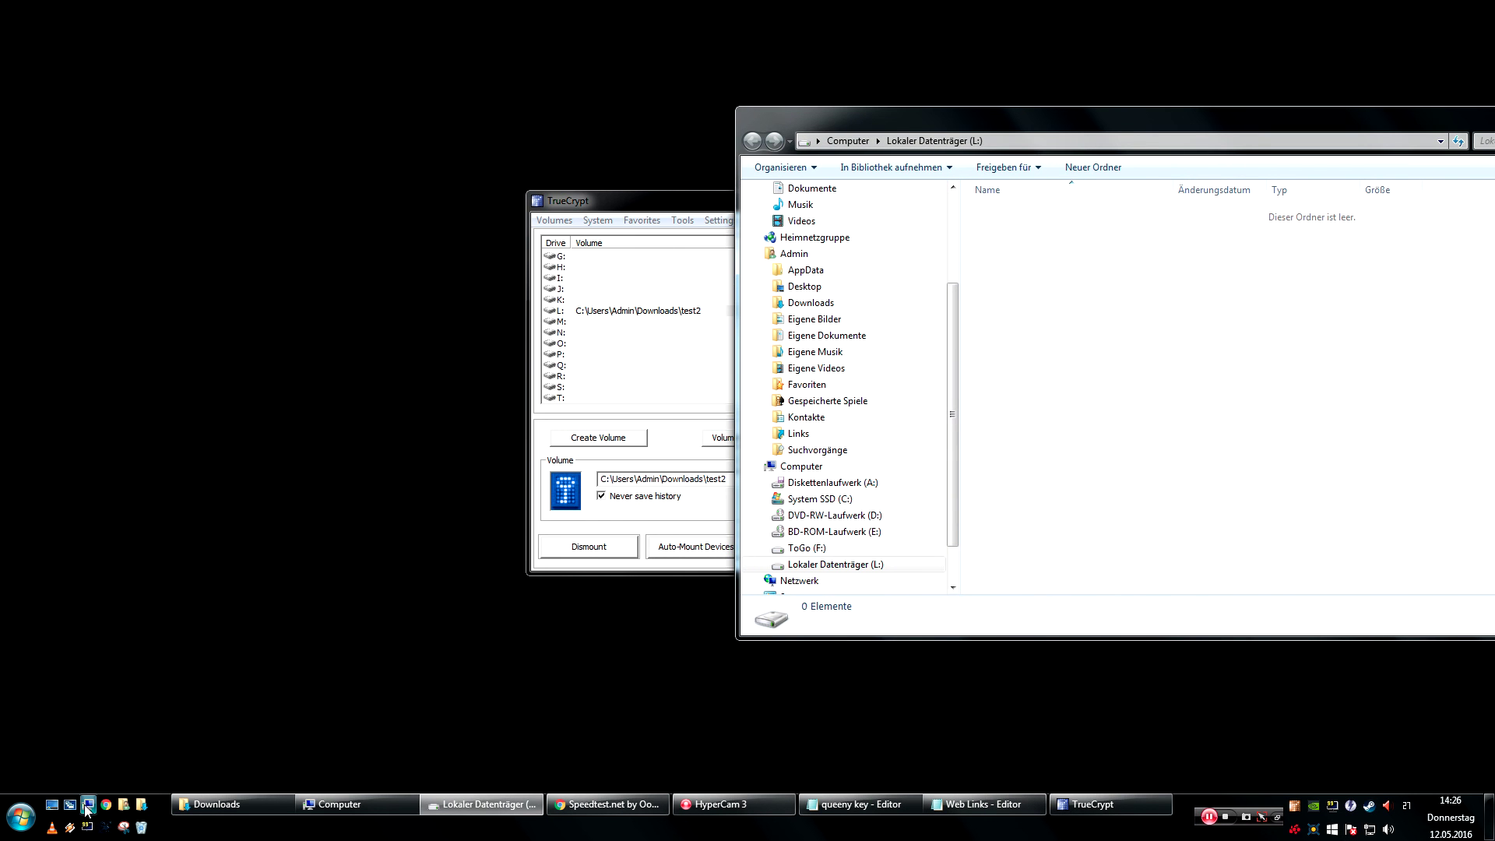
pyautogui.click(339, 804)
# - Paste the Queeny 2016 folder into the drive L: window
pyautogui.doubleClick(965, 280)
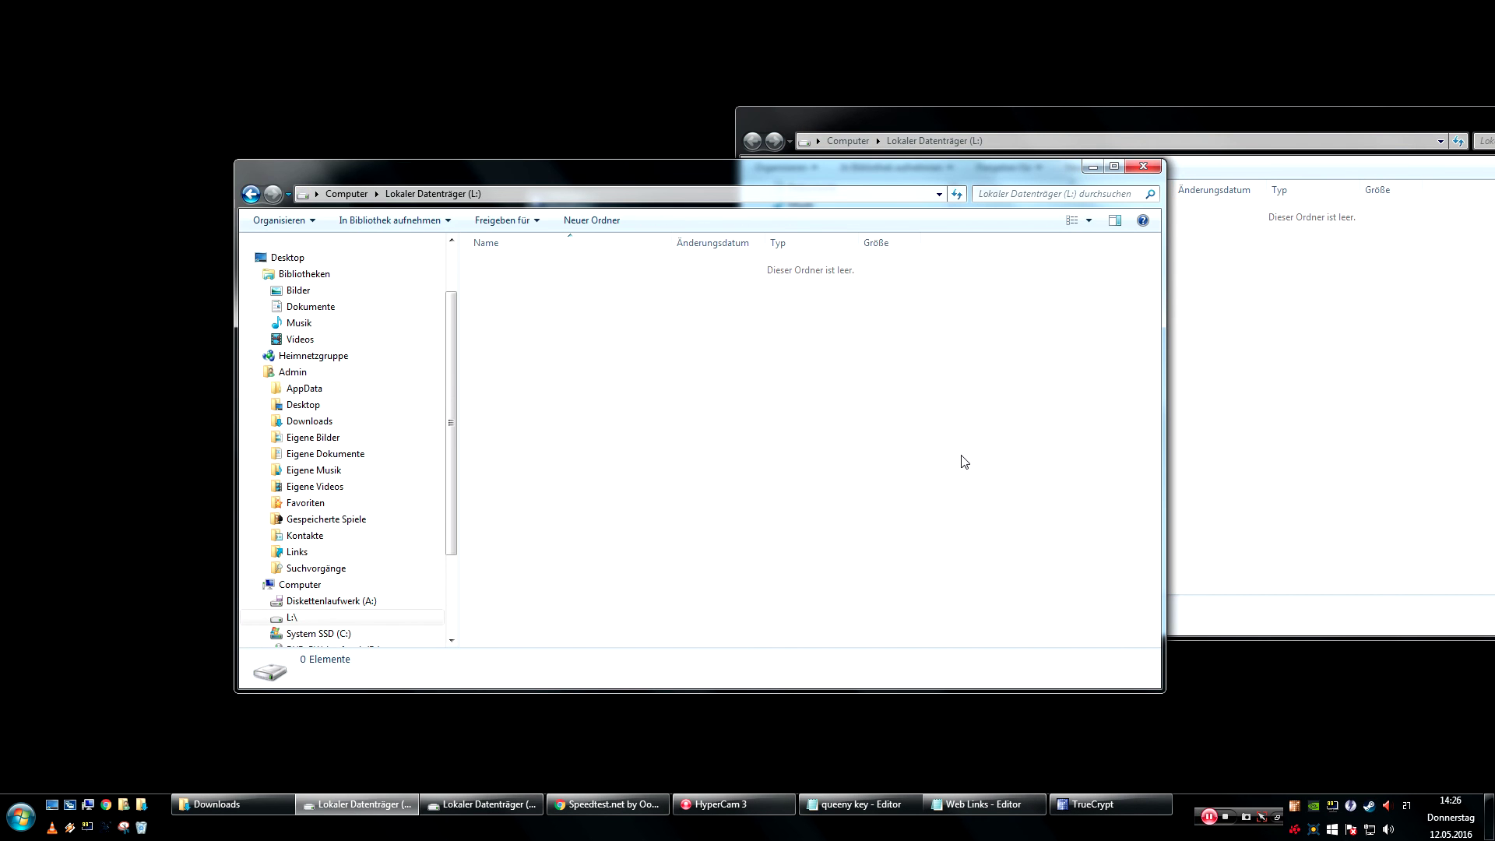
pyautogui.click(1143, 166)
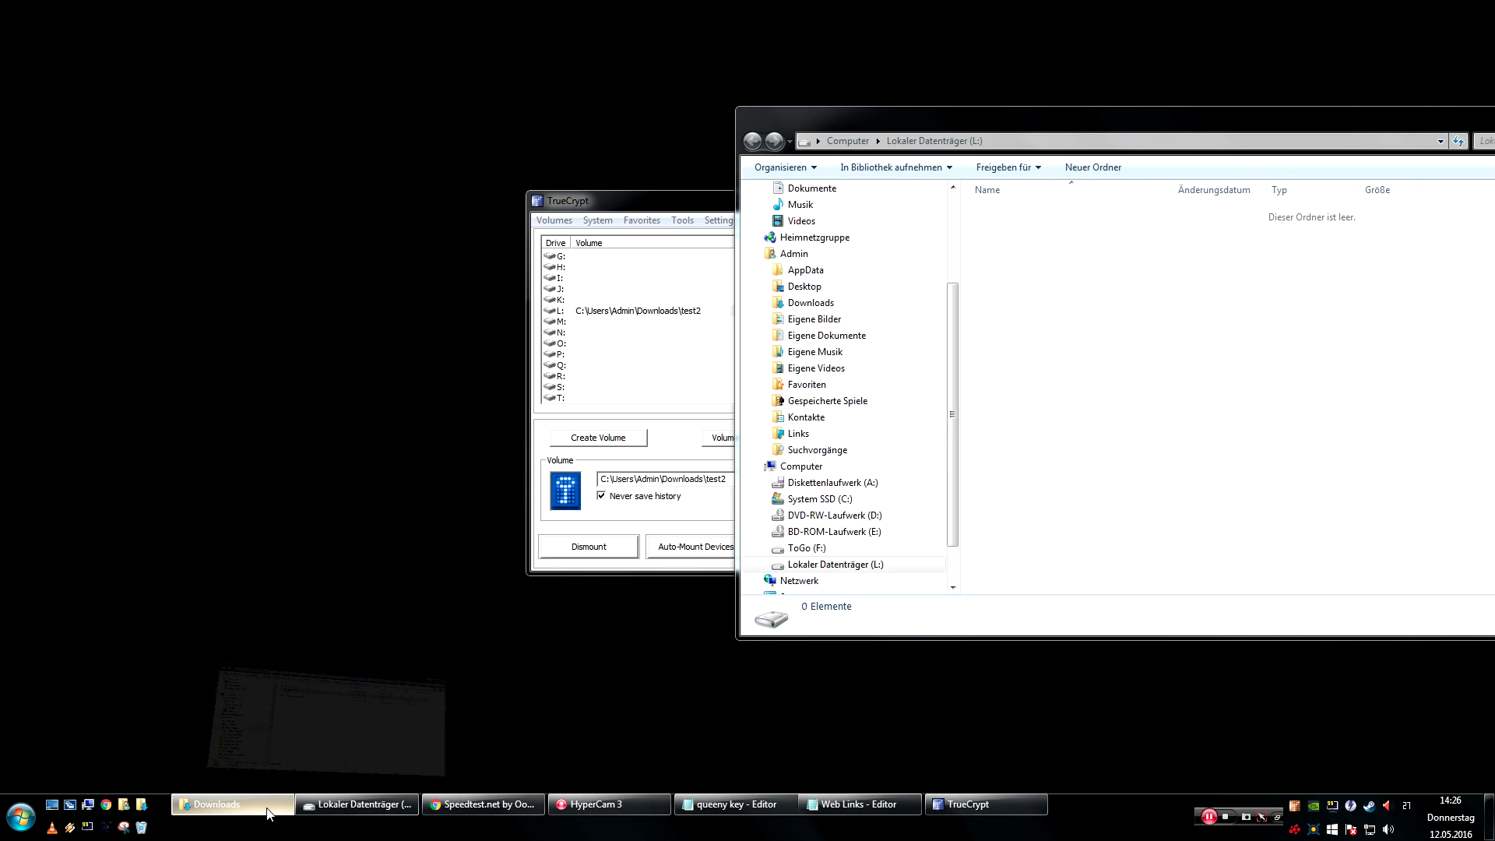
pyautogui.click(267, 807)
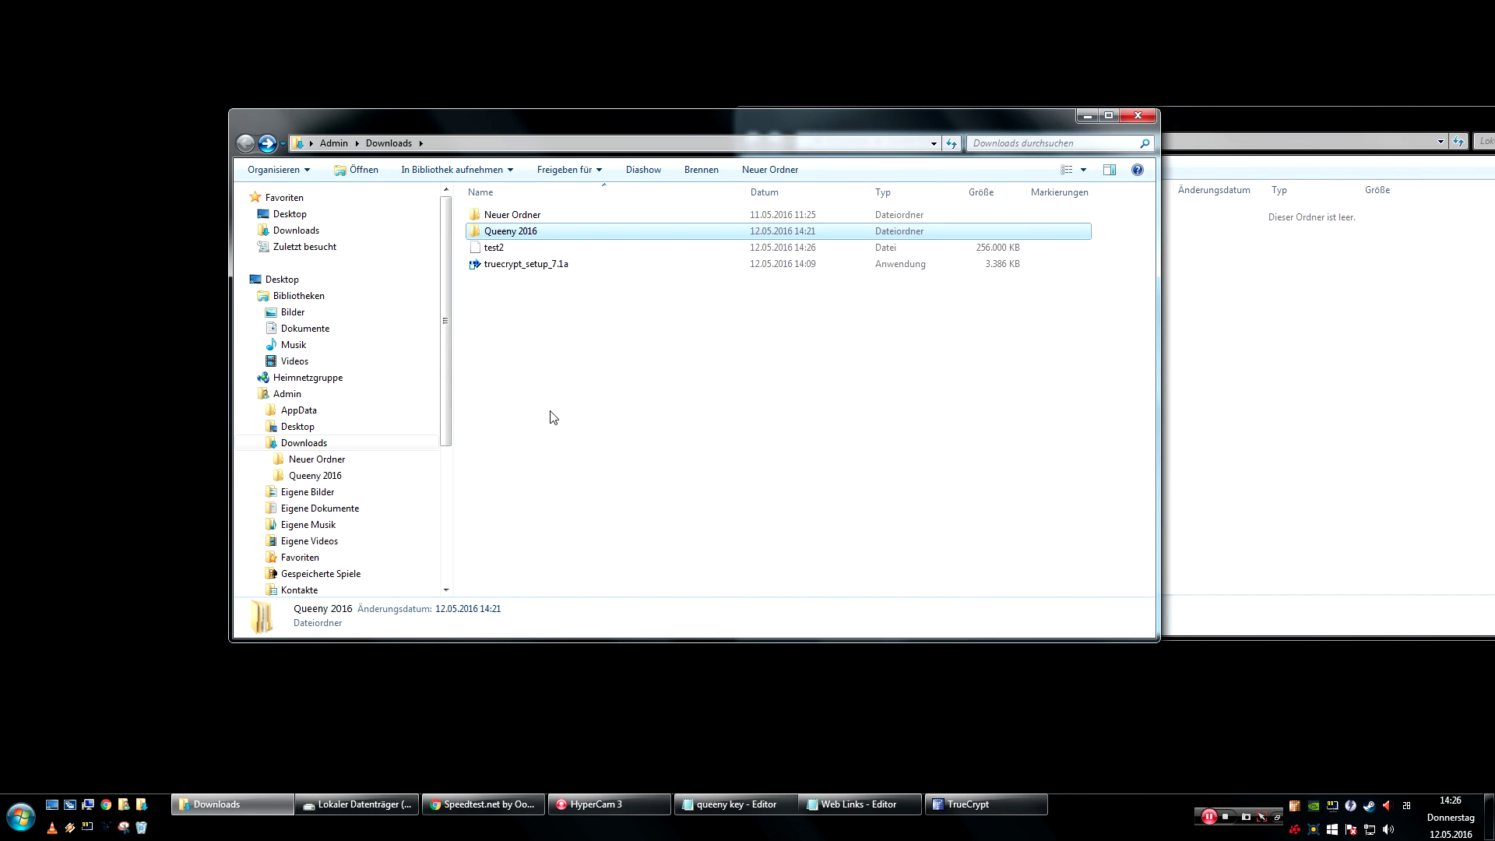
pyautogui.click(1277, 405)
pyautogui.hotkey('ctrl', 'v')
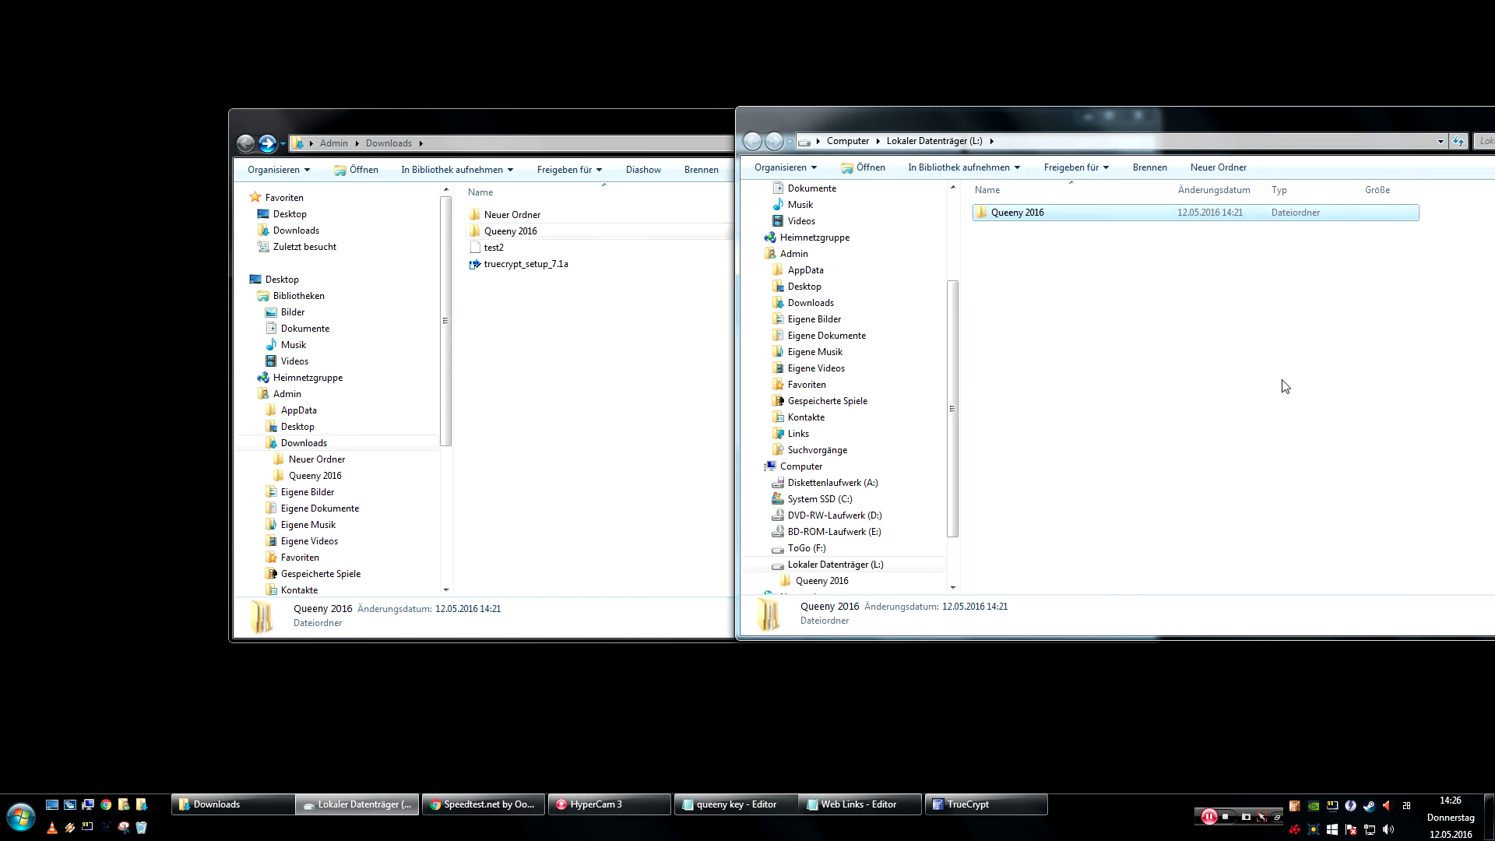
# - Check in Computer that L: has 1.30 MB free of 247 MB, then close it
pyautogui.click(617, 379)
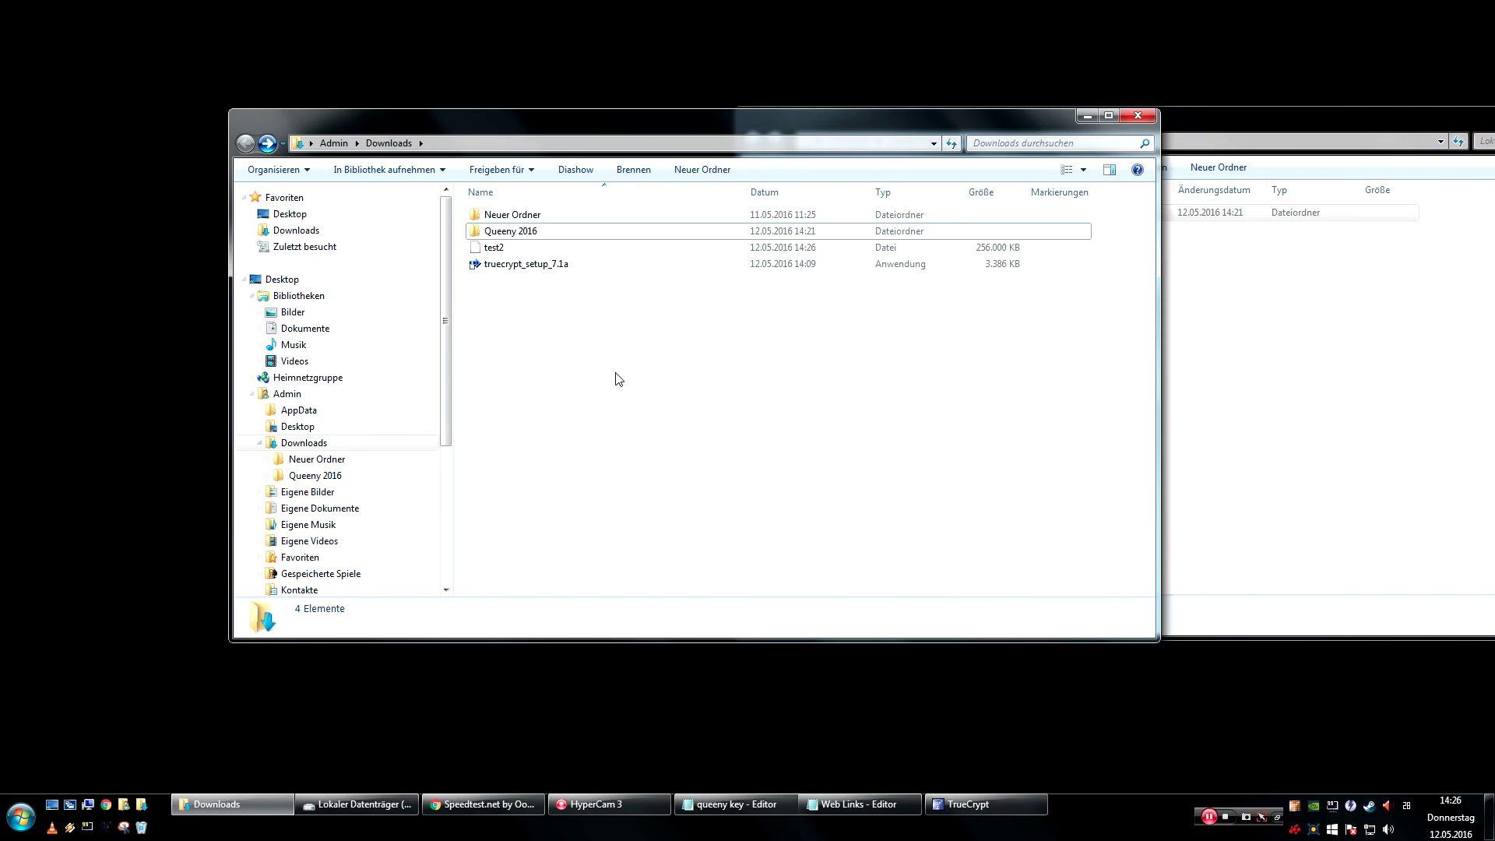
pyautogui.moveTo(788, 126); pyautogui.dragTo(513, 314)
pyautogui.click(1124, 290)
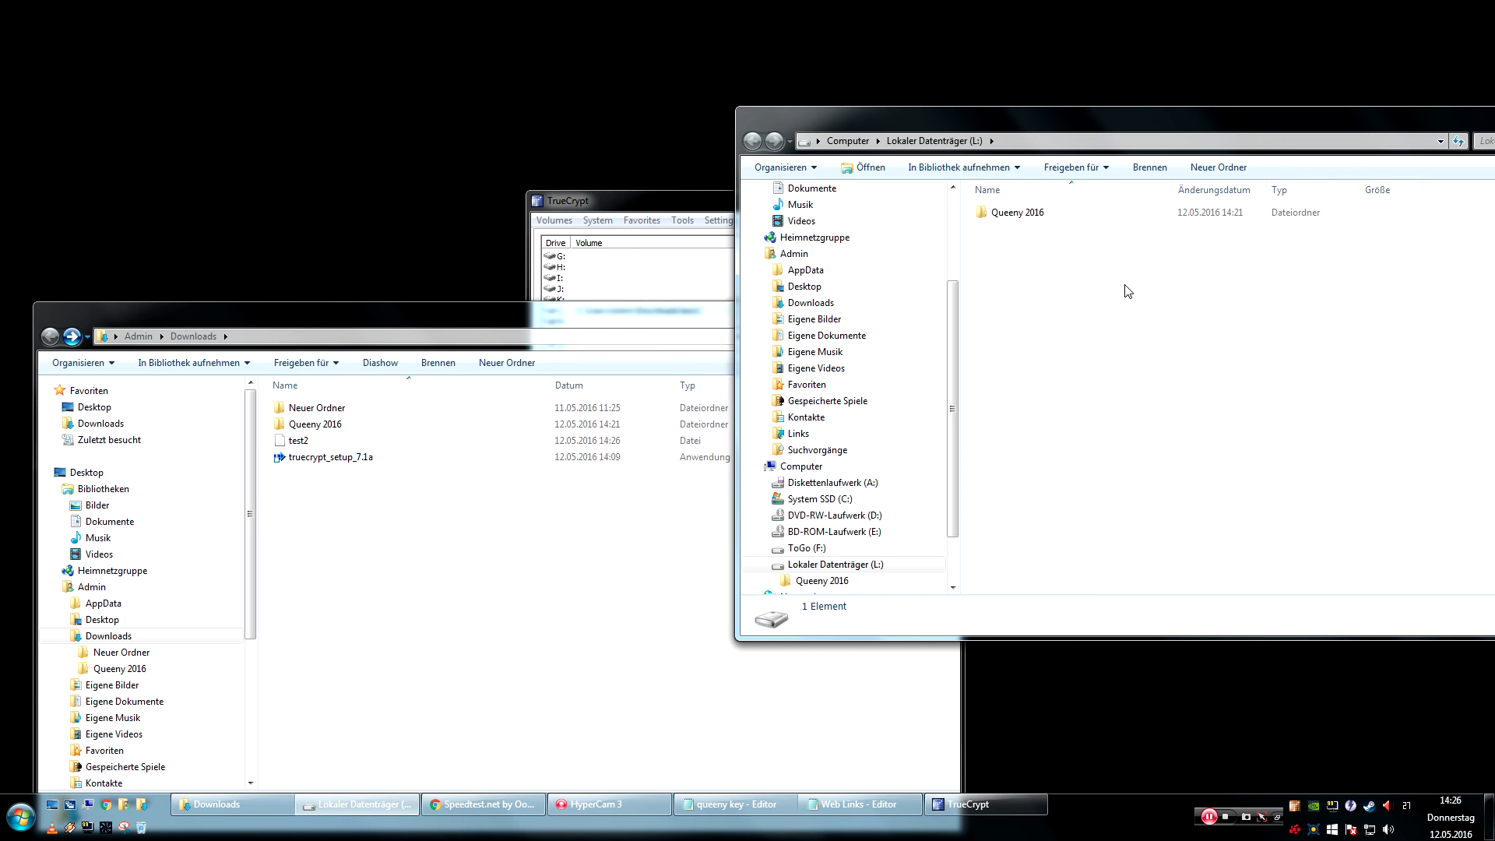
pyautogui.moveTo(1156, 124); pyautogui.dragTo(898, 155)
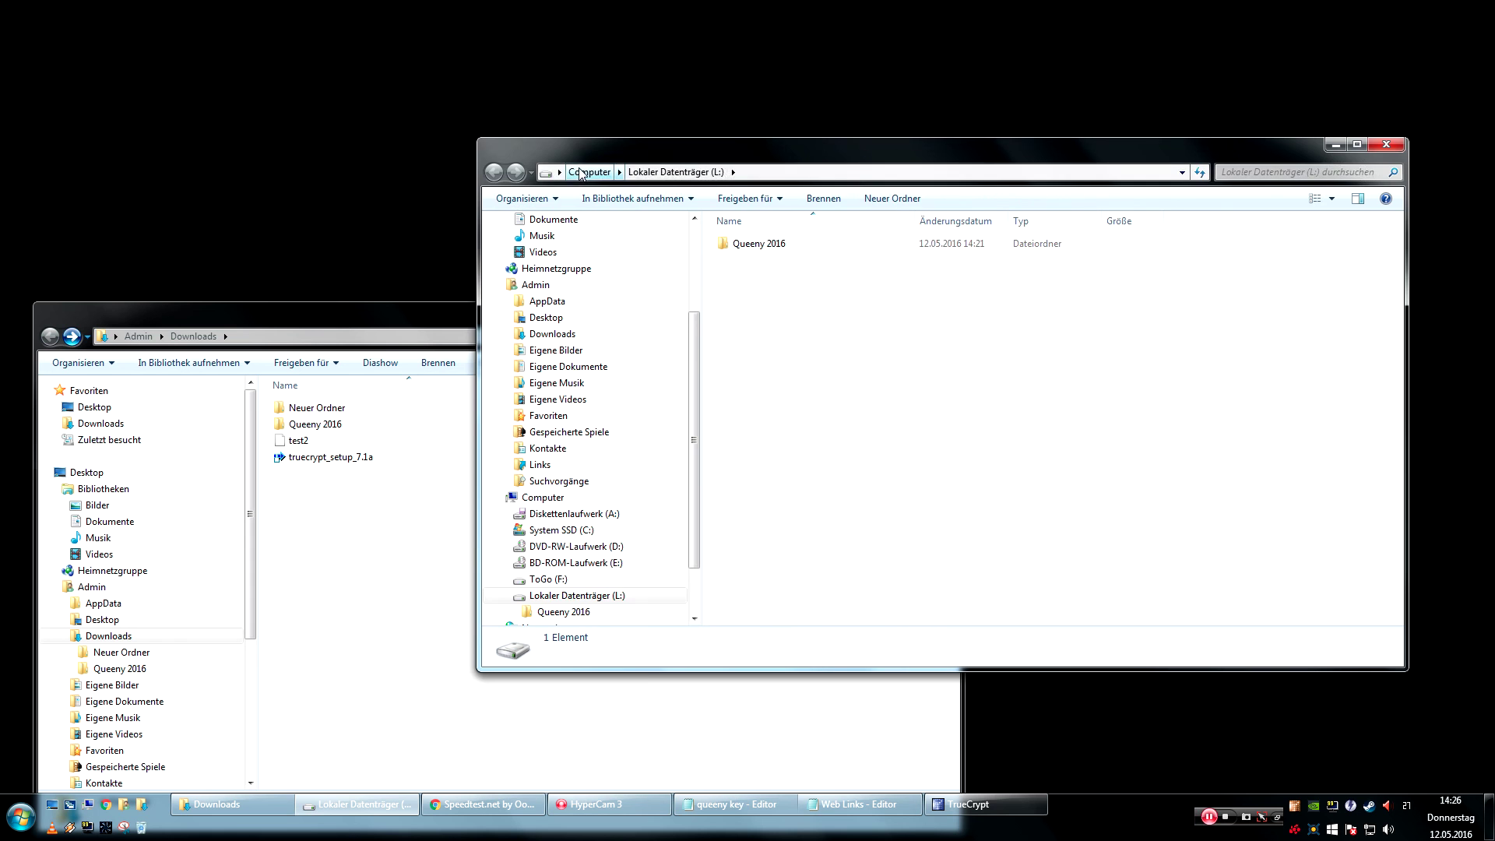
pyautogui.click(590, 172)
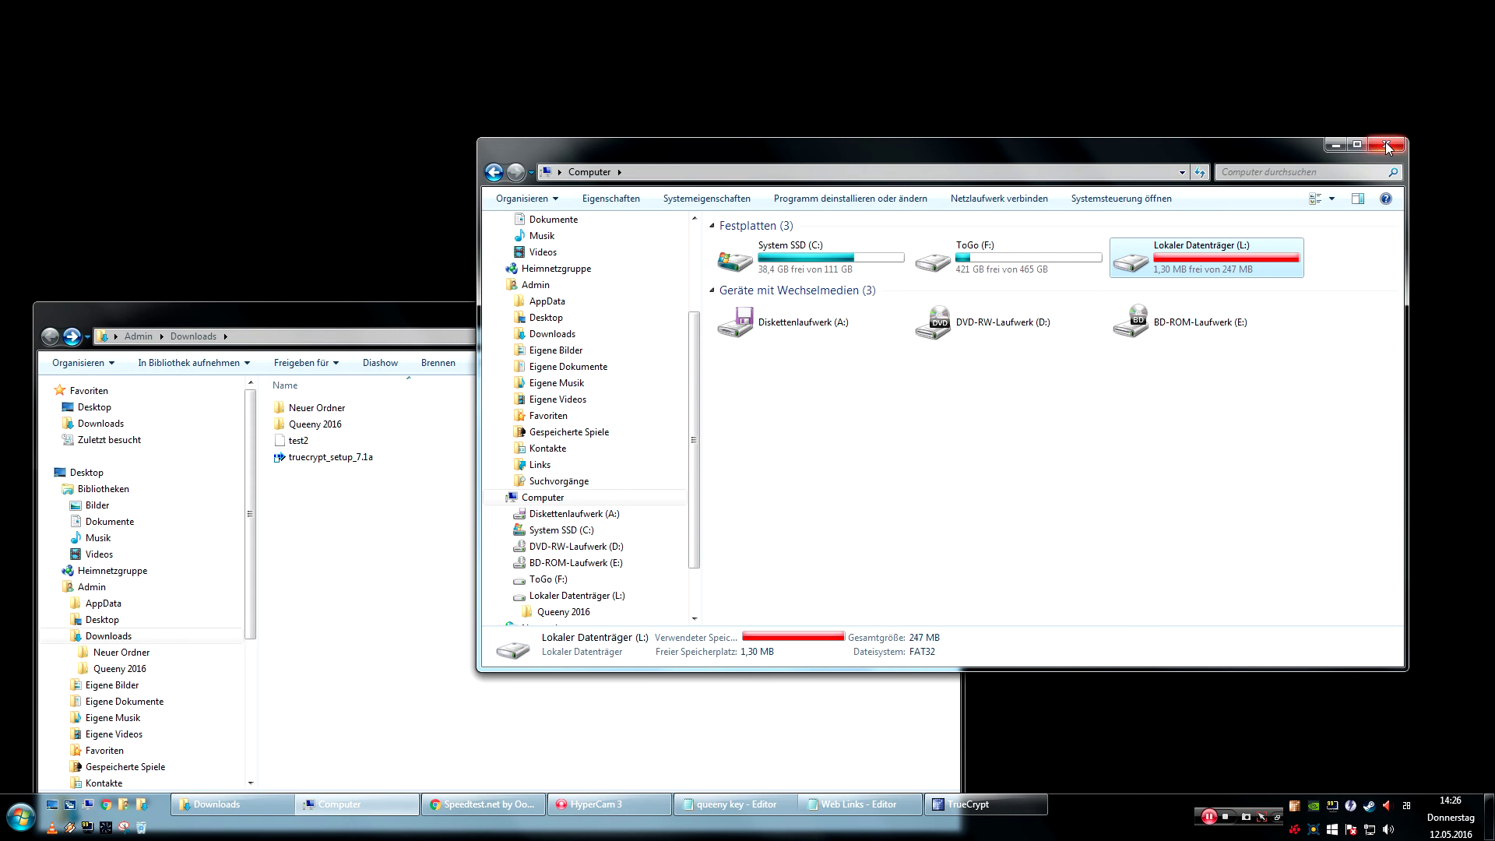
pyautogui.click(1386, 145)
# - Select the L: row and dismount test2, leaving no volumes mounted
pyautogui.moveTo(730, 315); pyautogui.dragTo(908, 279)
pyautogui.click(810, 226)
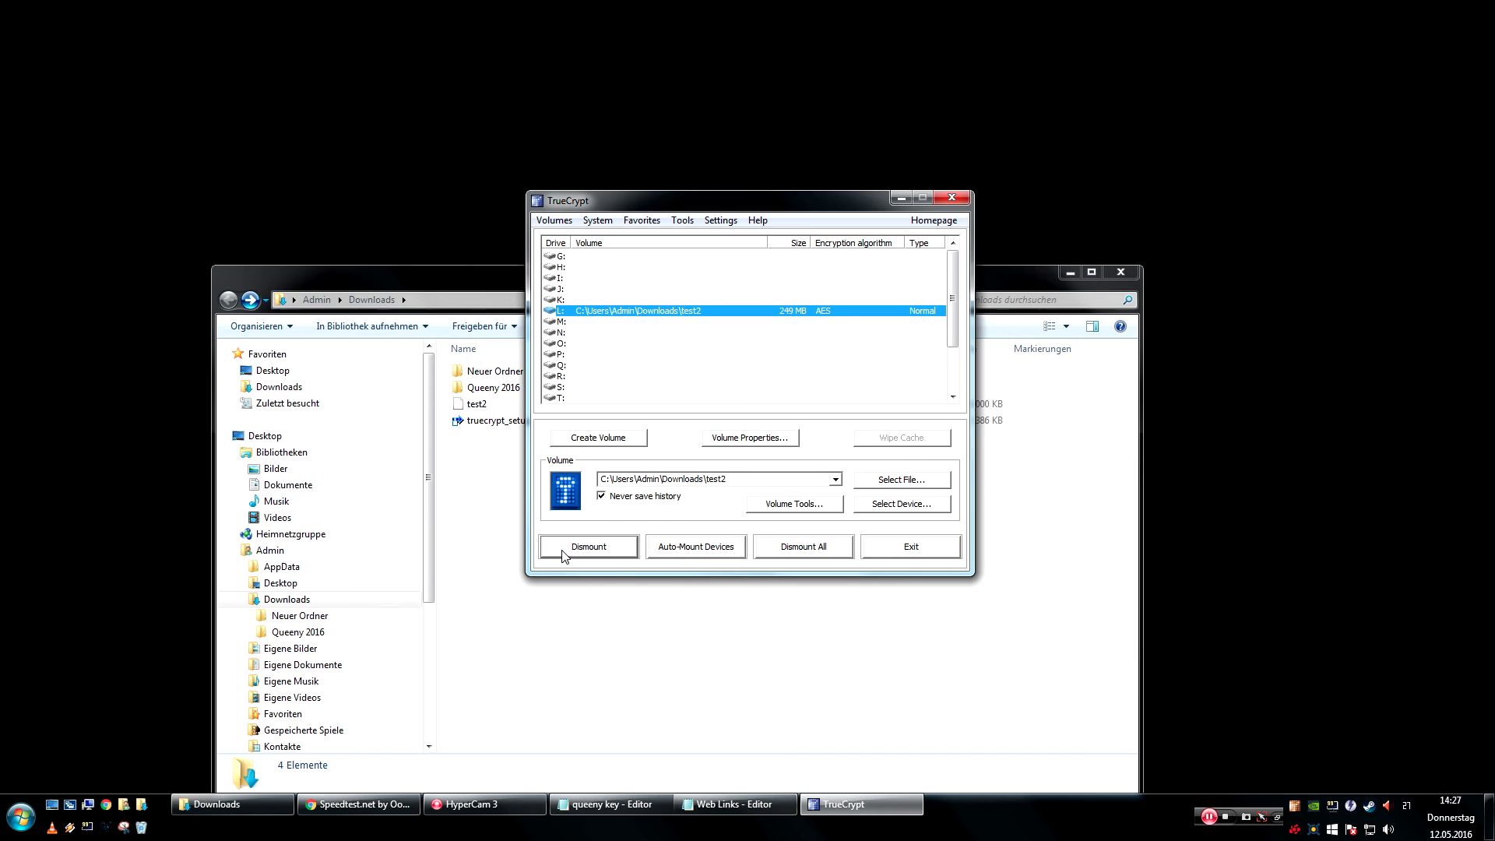
pyautogui.click(566, 549)
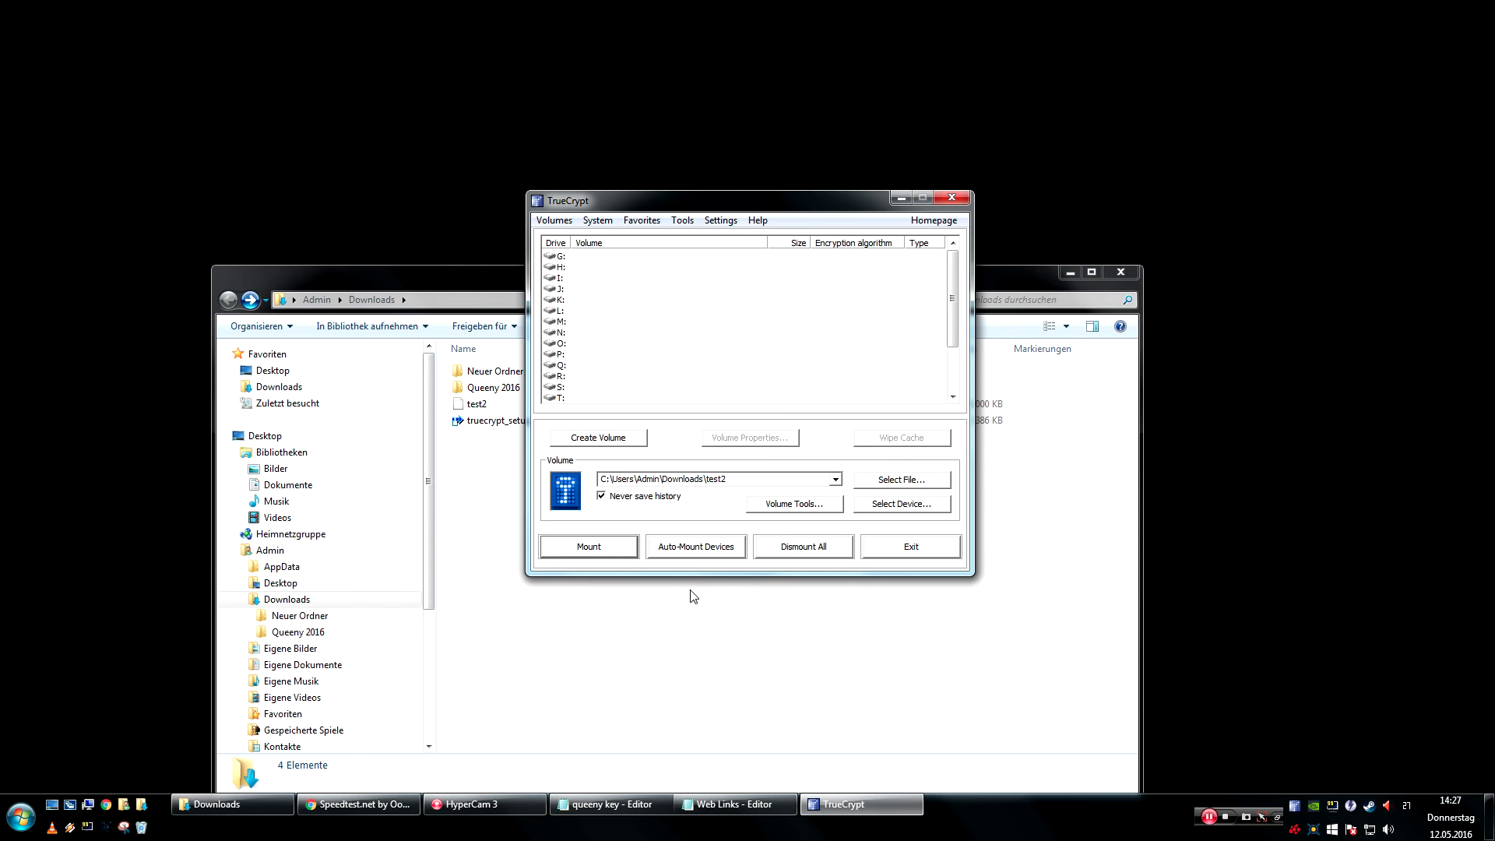
pyautogui.moveTo(720, 196); pyautogui.dragTo(1086, 186)
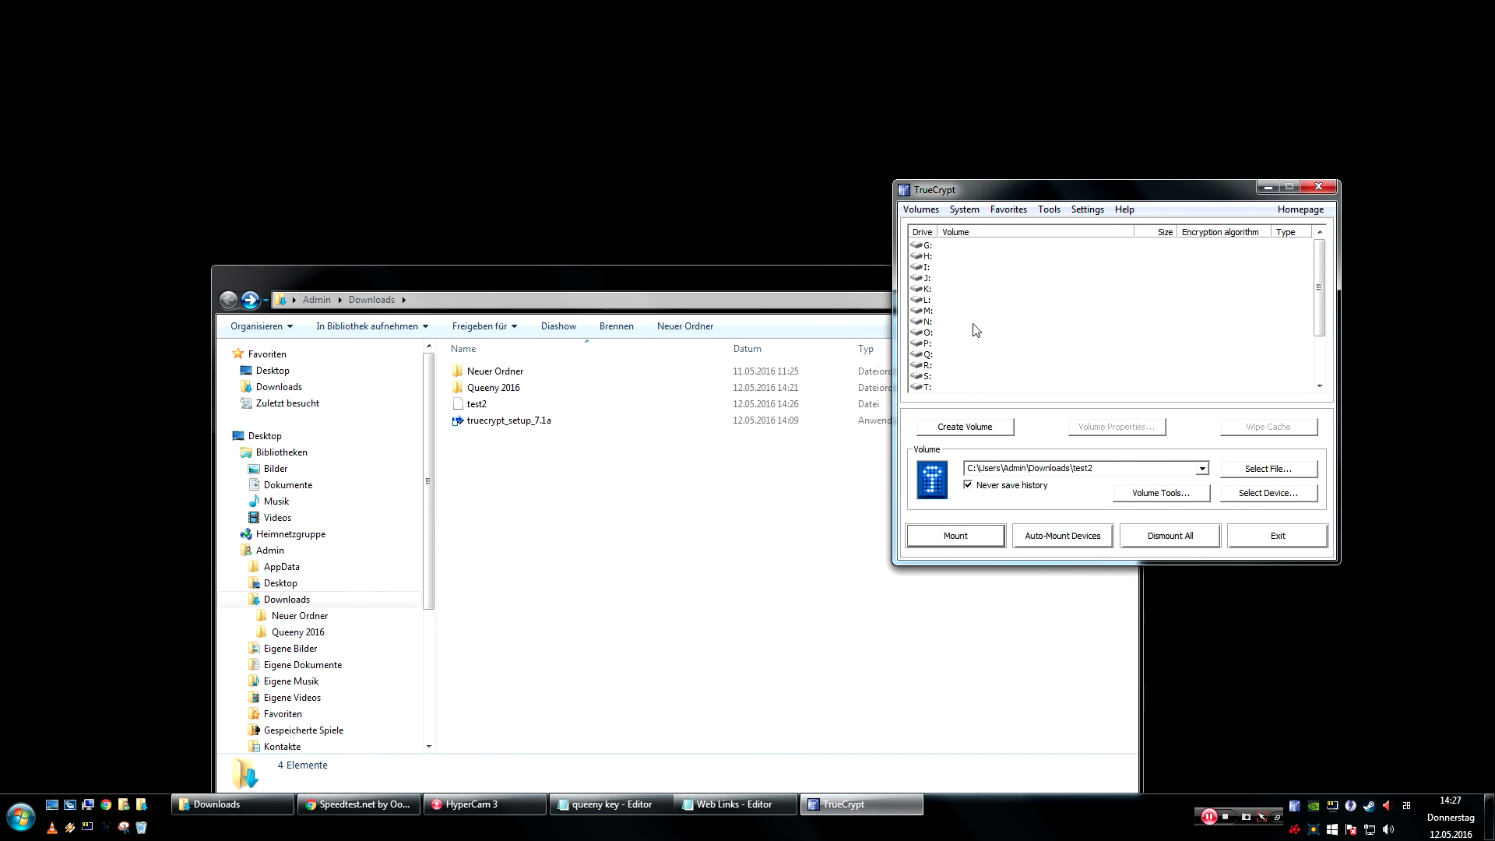
# - Deselect test2, minimize the Downloads window, and move the TrueCrypt main window to the screen centre
pyautogui.click(707, 574)
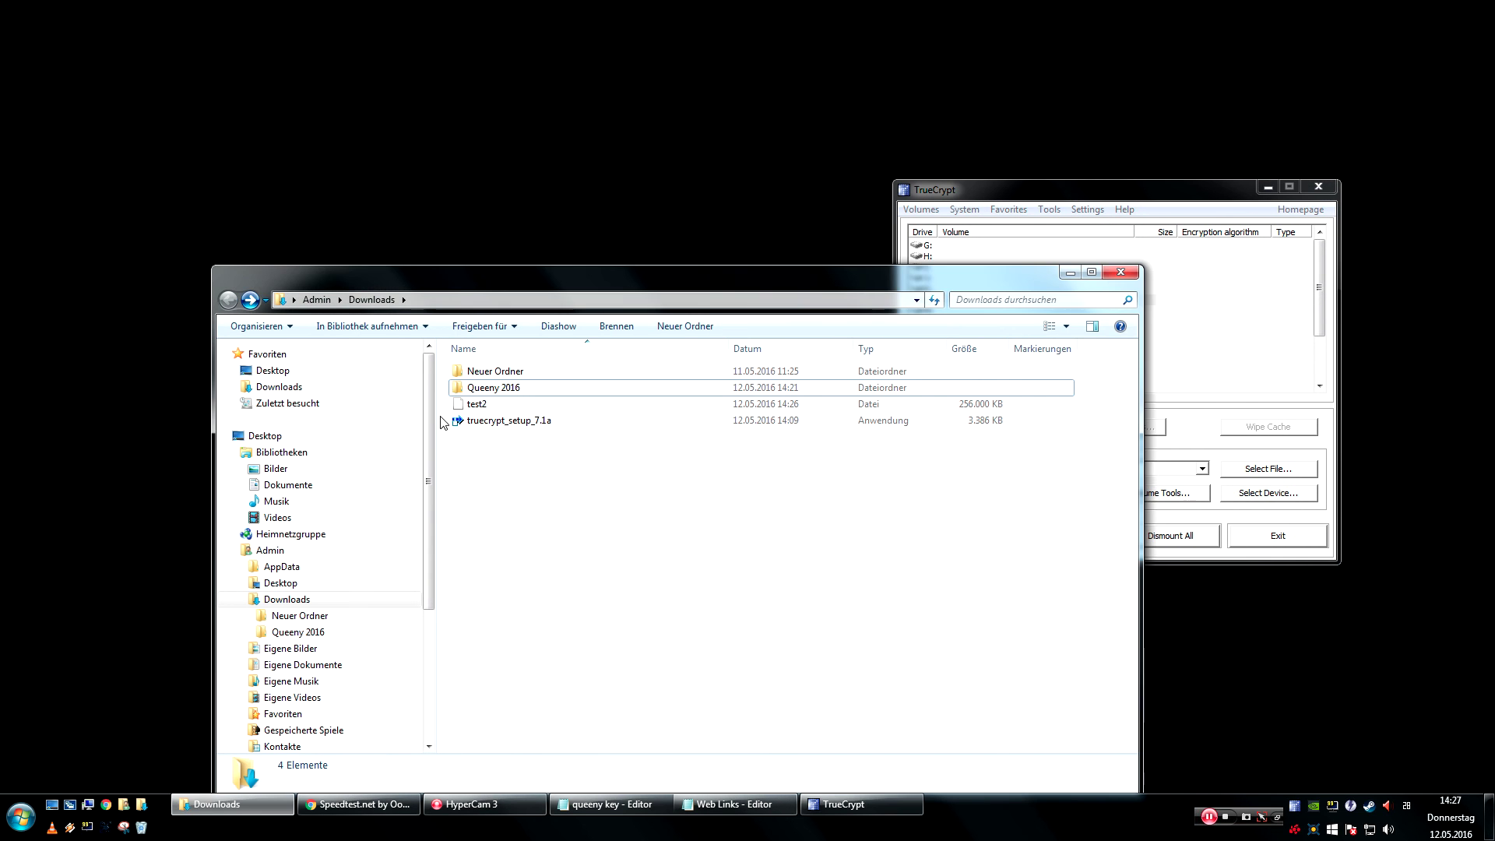
pyautogui.click(459, 406)
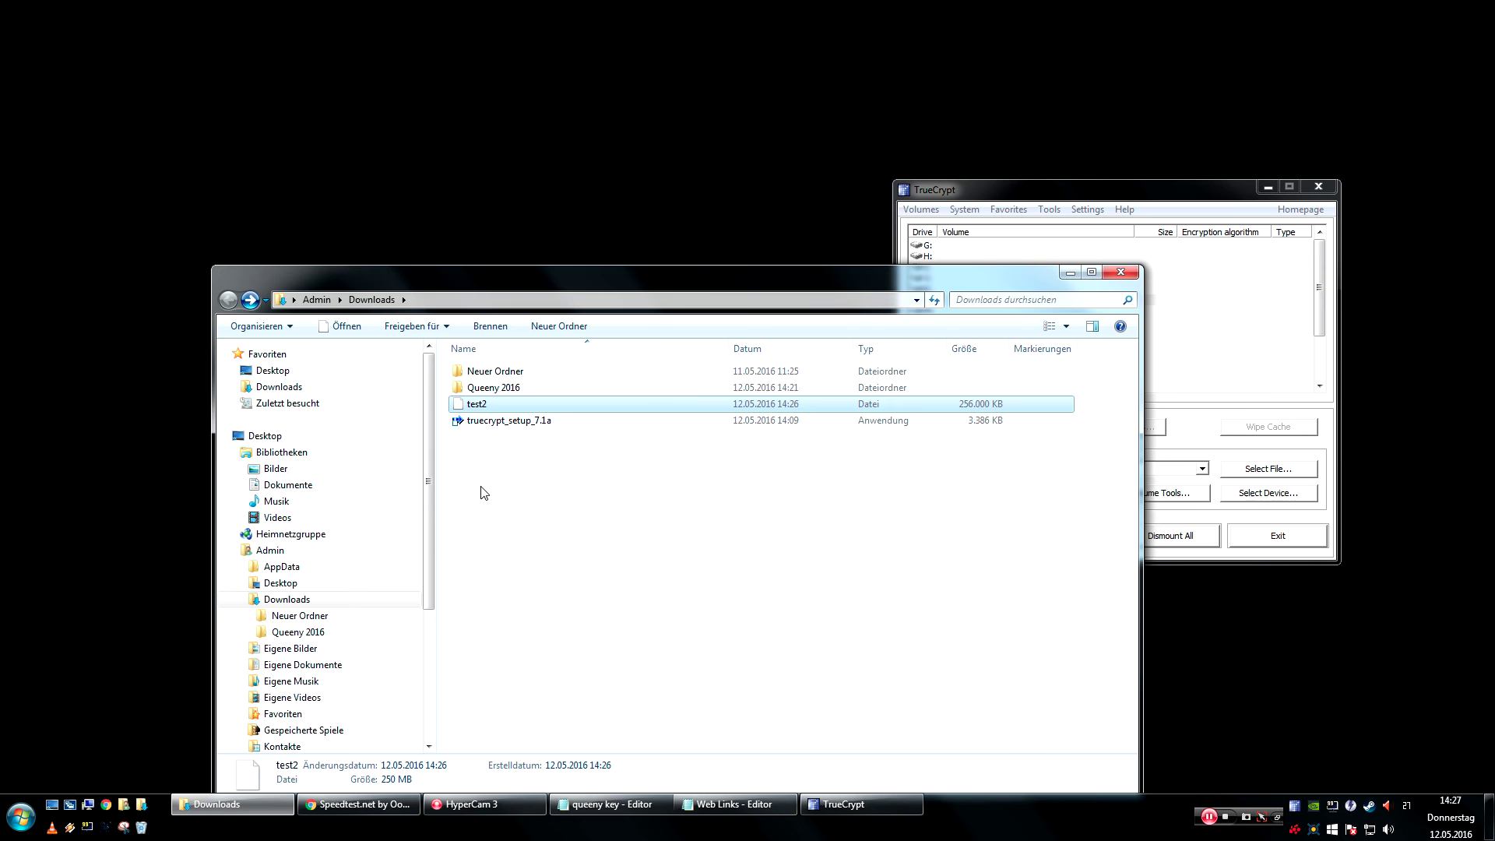
pyautogui.click(583, 672)
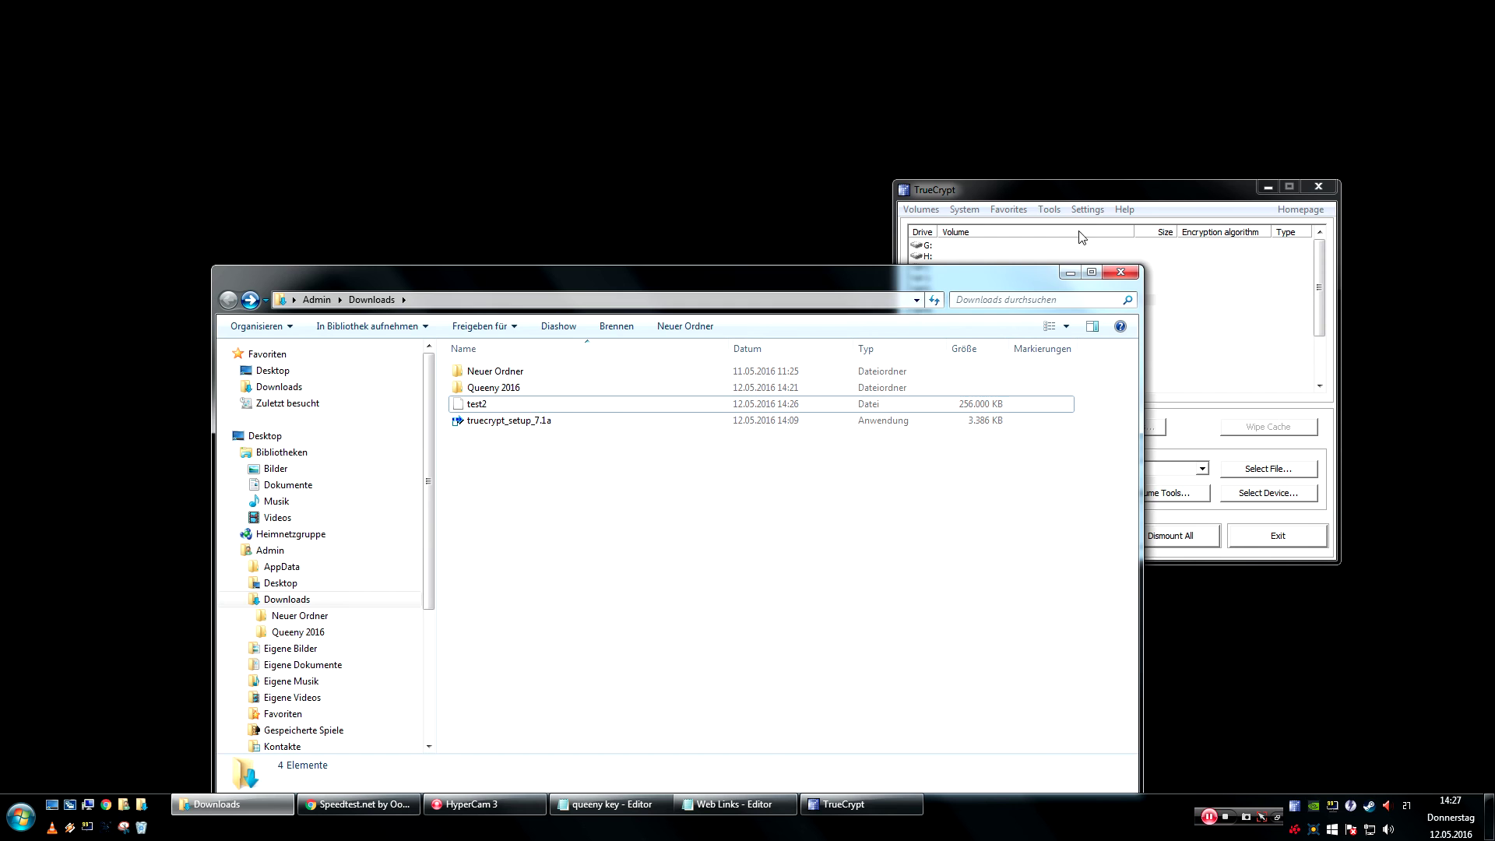
pyautogui.click(1066, 271)
pyautogui.moveTo(1091, 194); pyautogui.dragTo(711, 189)
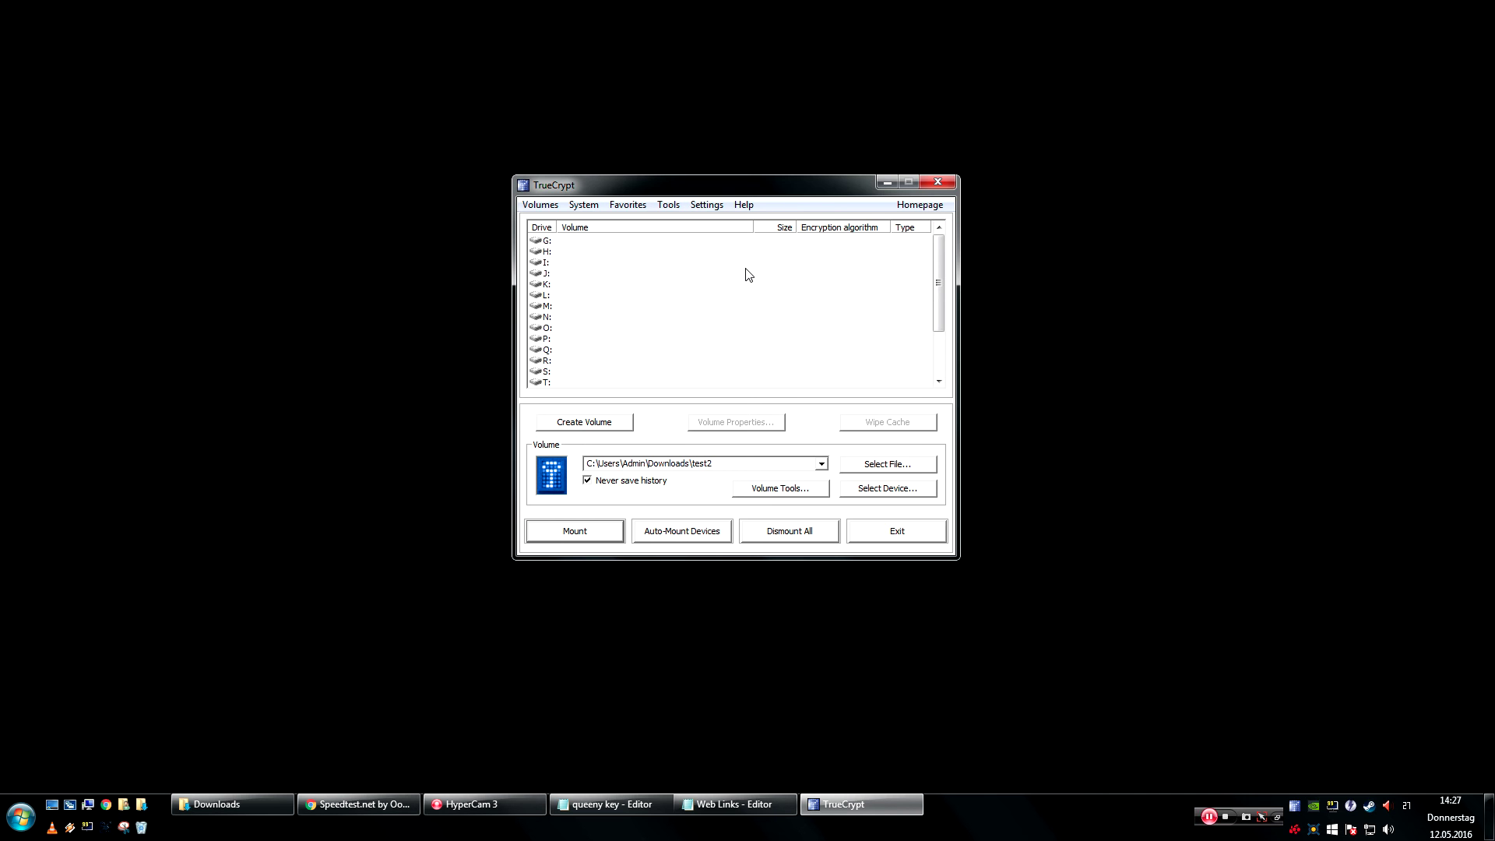
# - Advance a new non-system partition/drive volume to the Volume Type page, then open the Computer drive overview
pyautogui.click(615, 429)
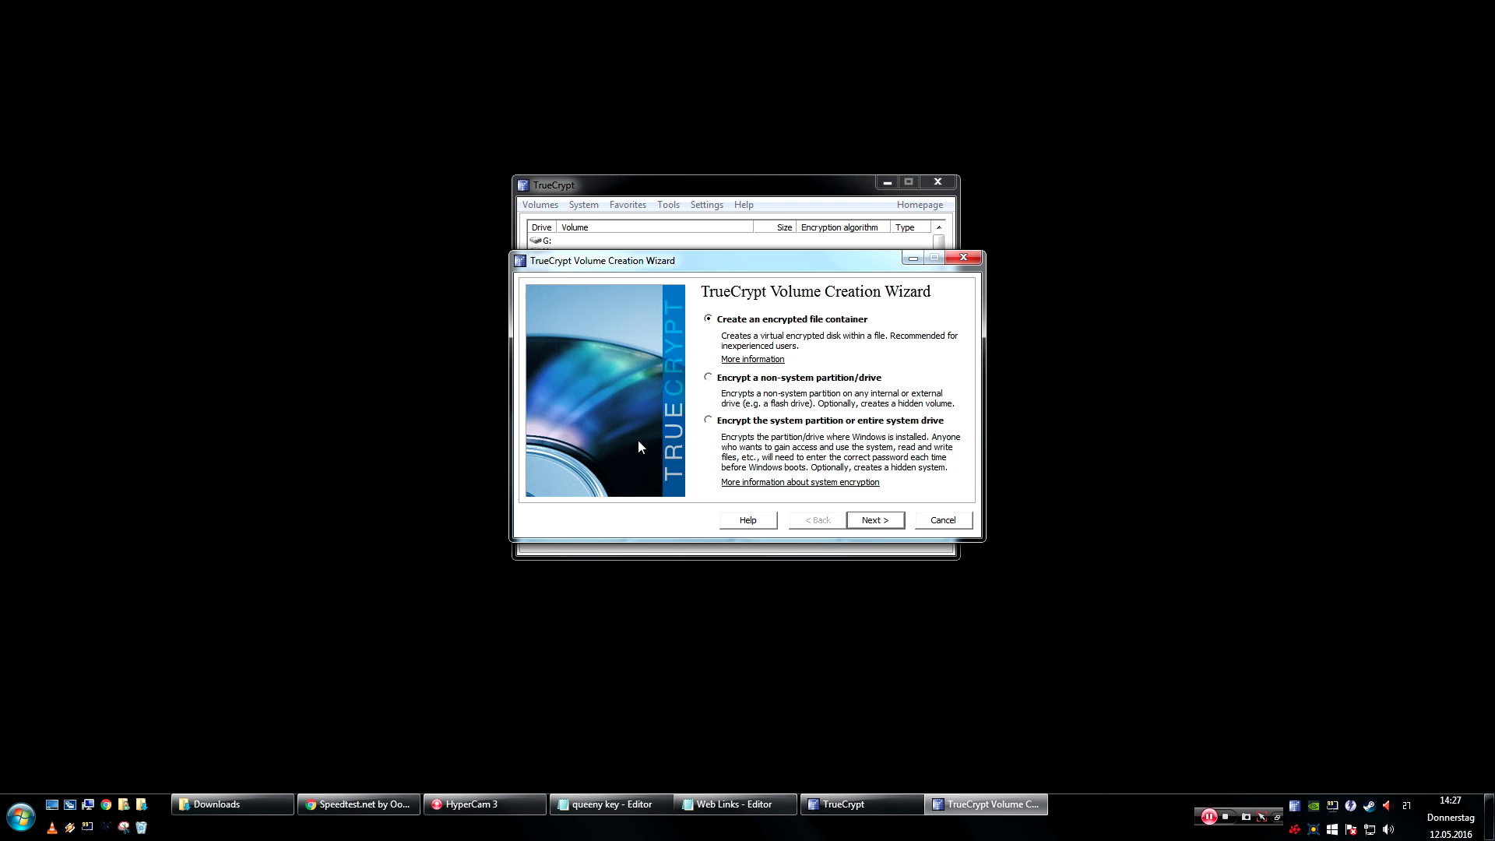
pyautogui.click(804, 382)
pyautogui.click(874, 524)
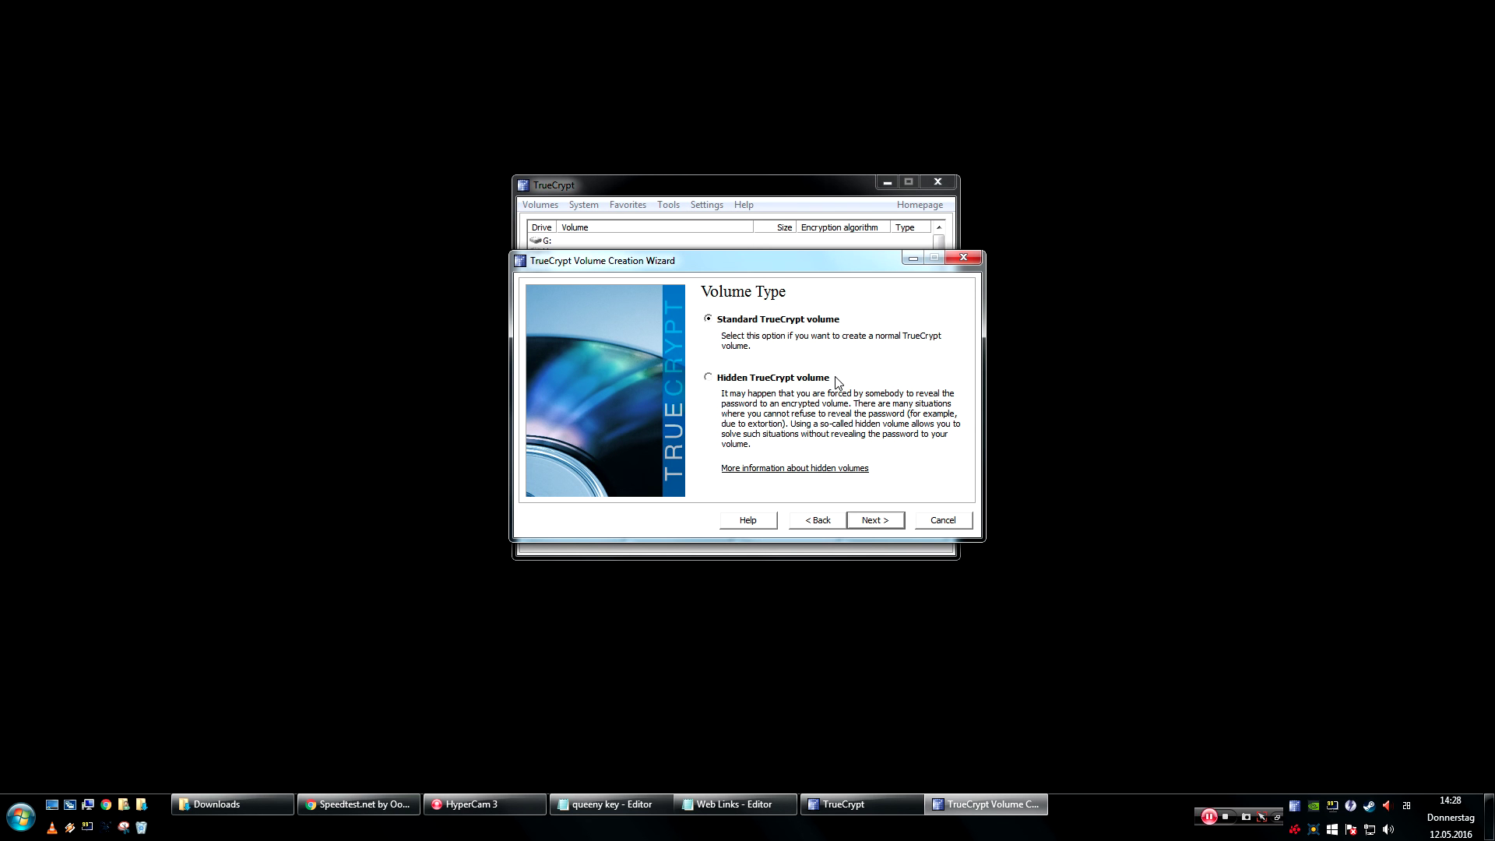
pyautogui.click(88, 804)
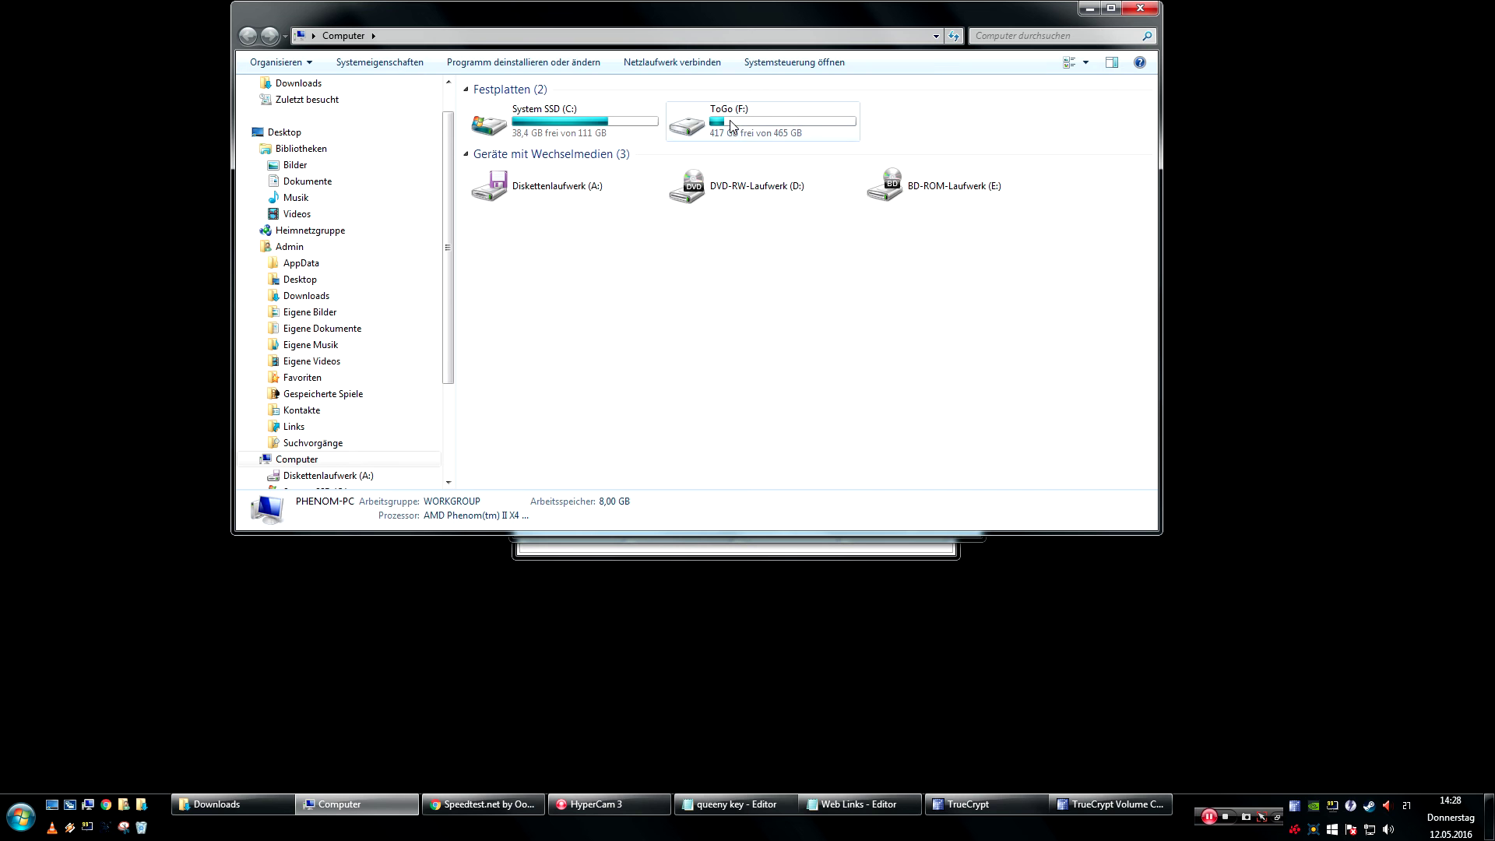
# - View the ToGo (F:) drive's size and free space, then minimize Explorer
pyautogui.click(733, 126)
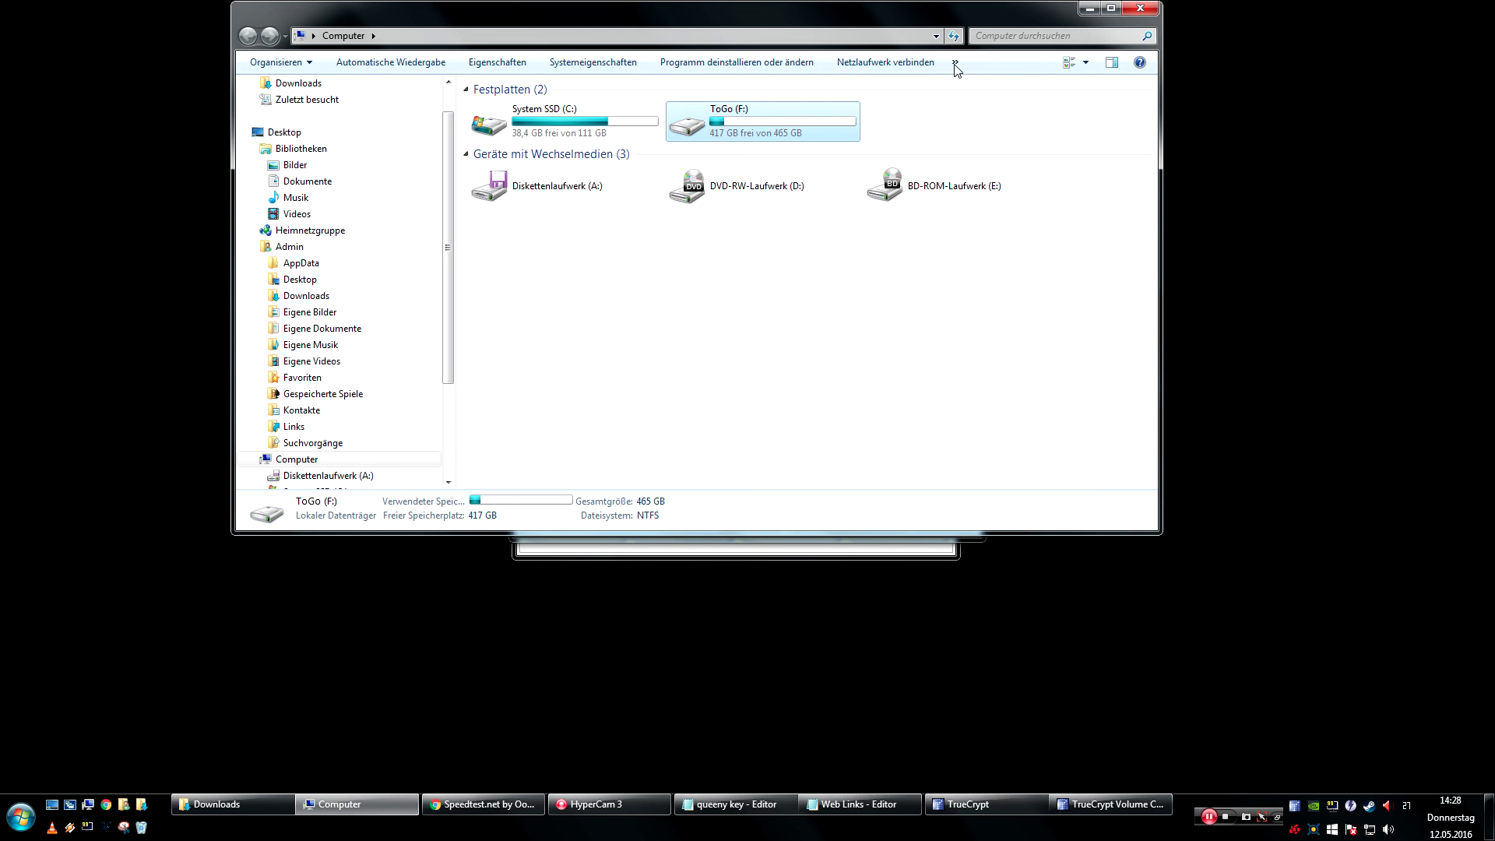
pyautogui.click(1089, 9)
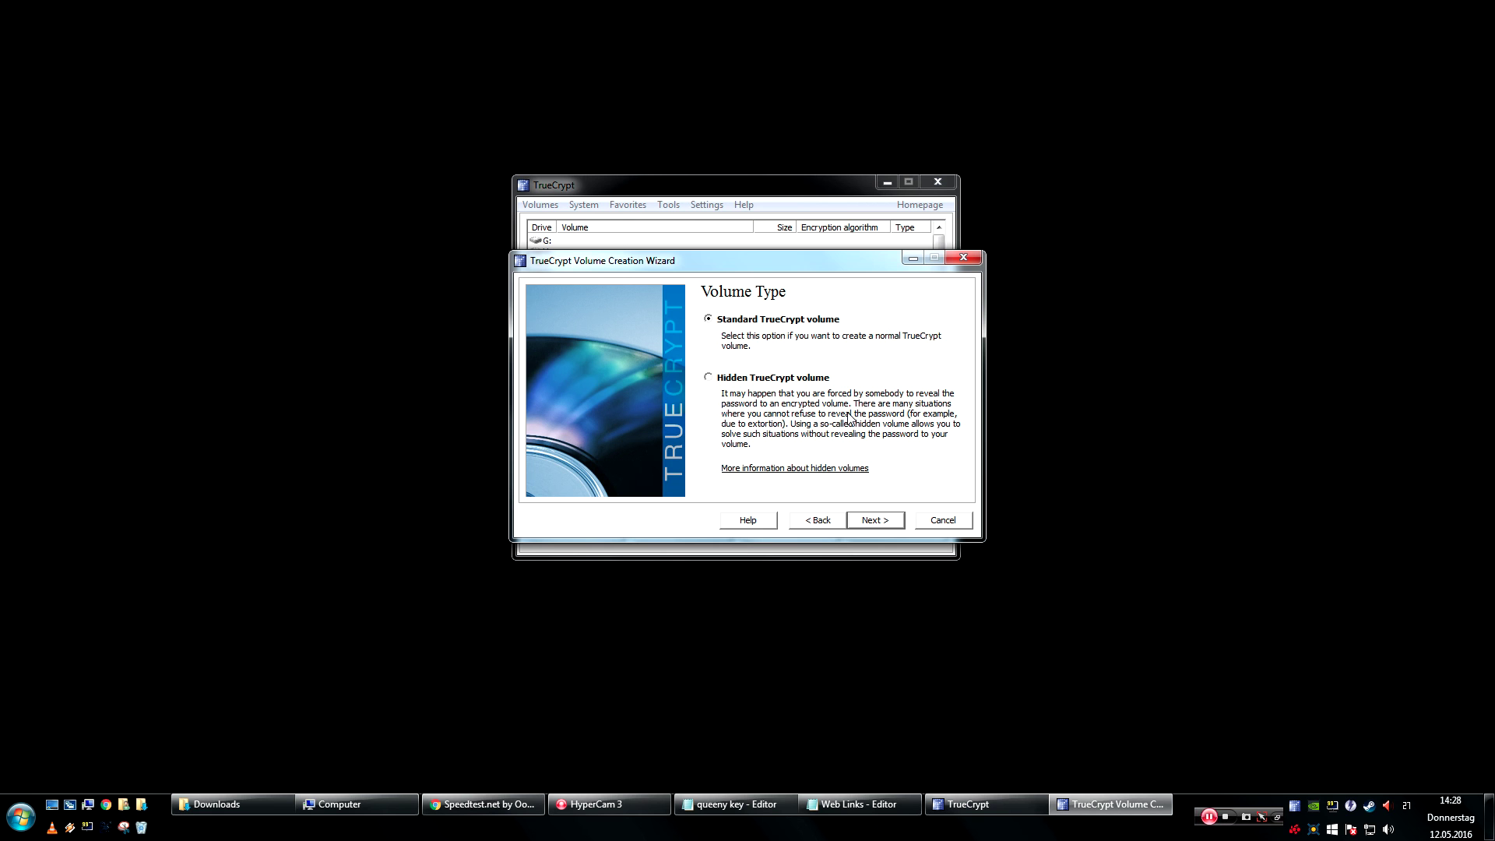
# - Look at Harddisk 1 in the partition/device list, then cancel the dialog and the wizard
pyautogui.click(875, 520)
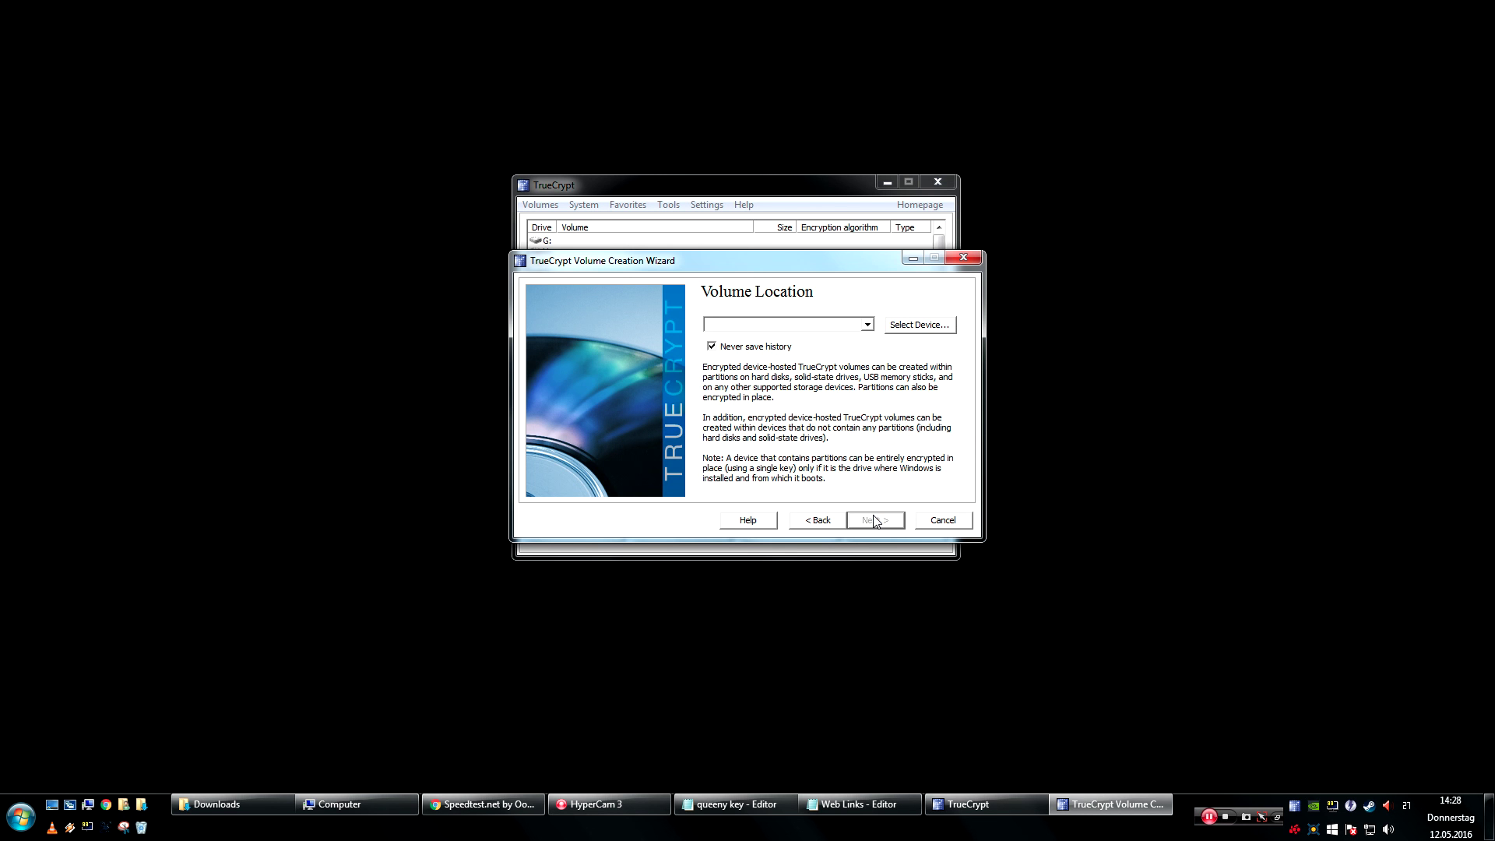
pyautogui.click(926, 335)
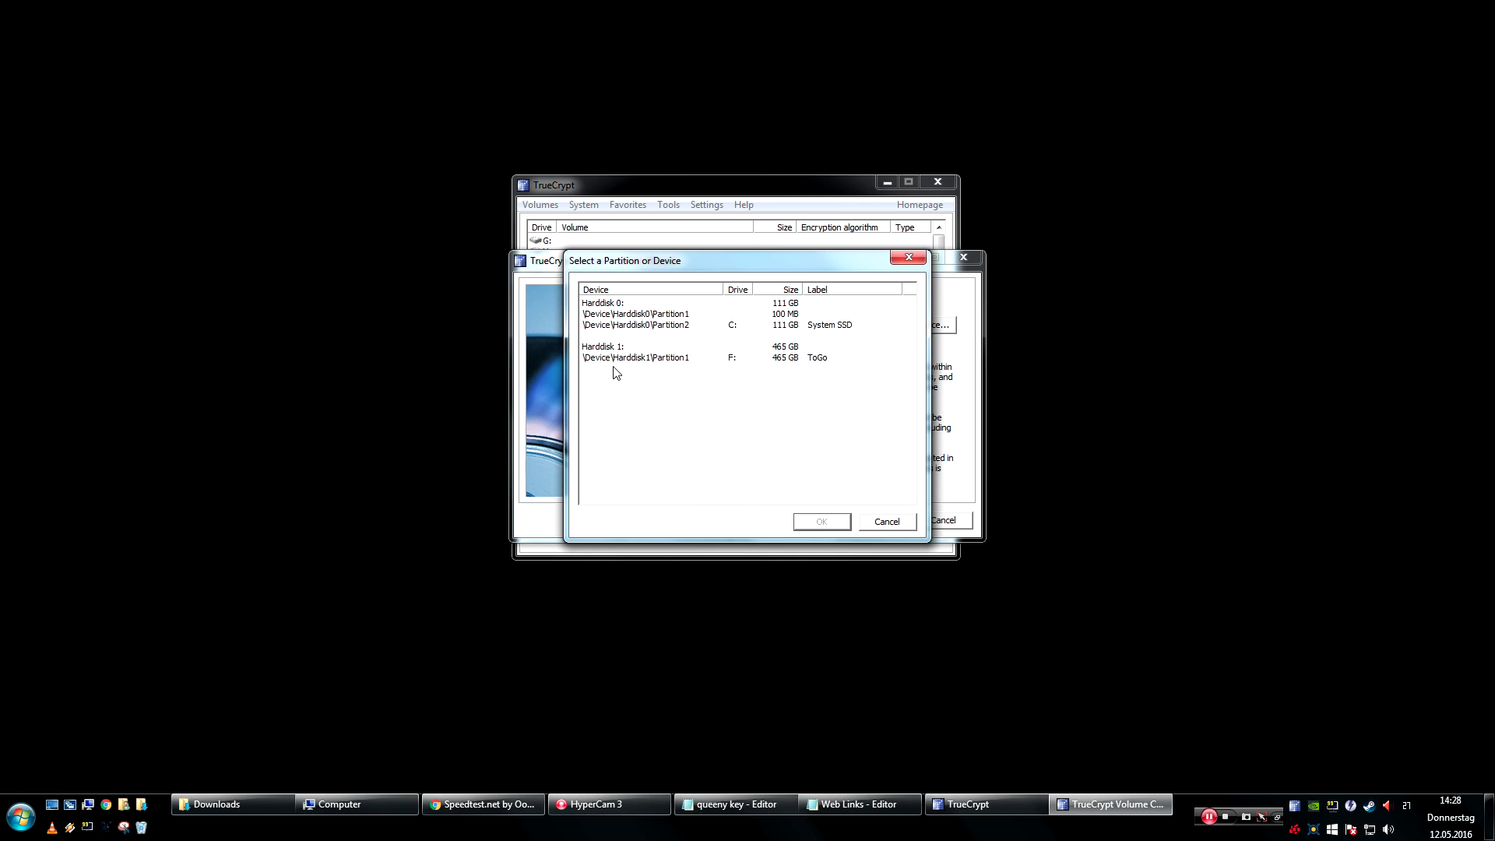
pyautogui.click(623, 348)
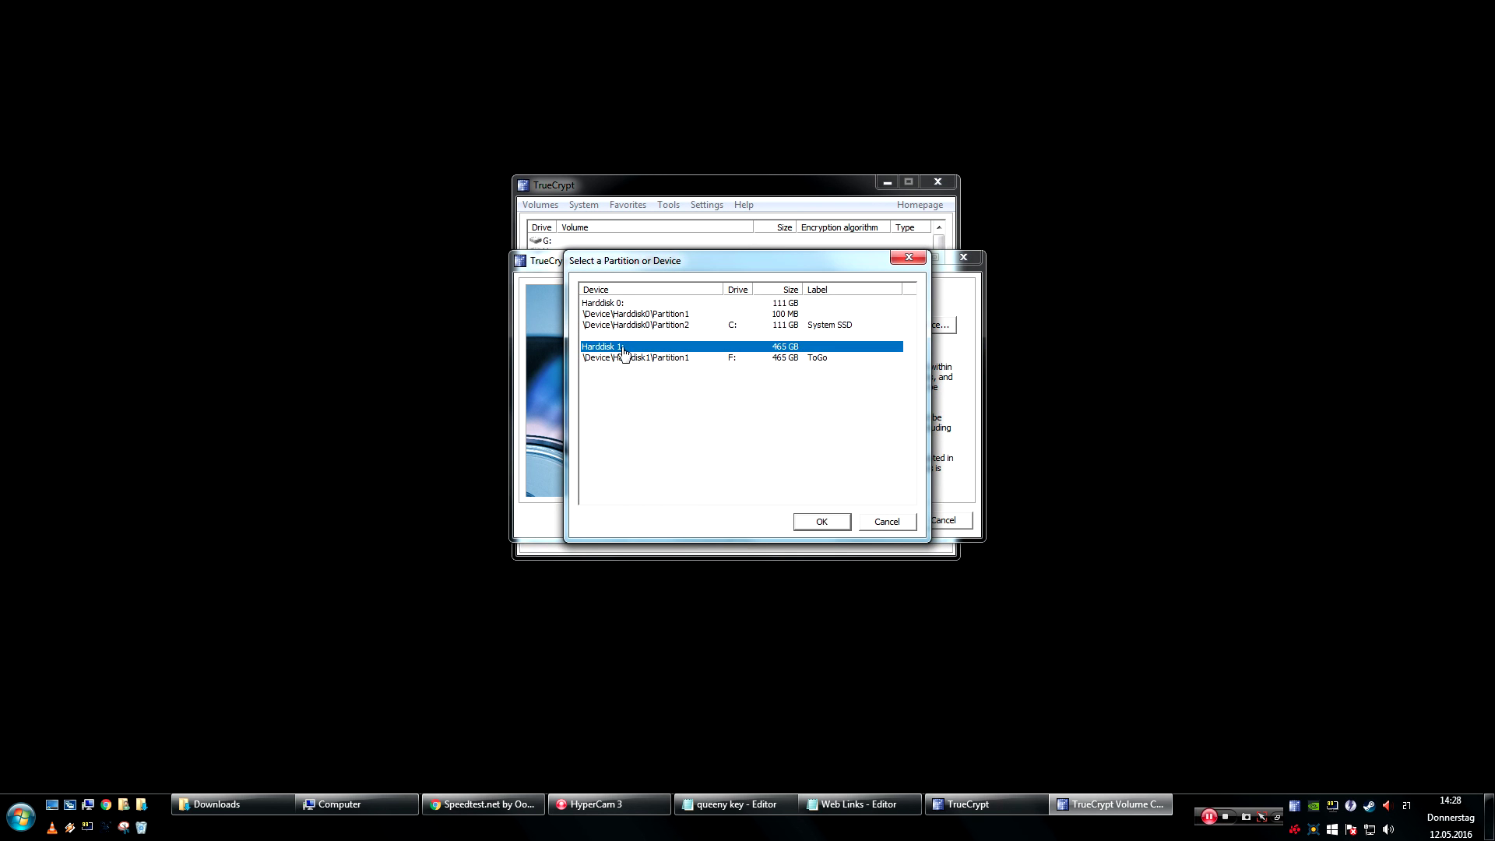
pyautogui.click(883, 526)
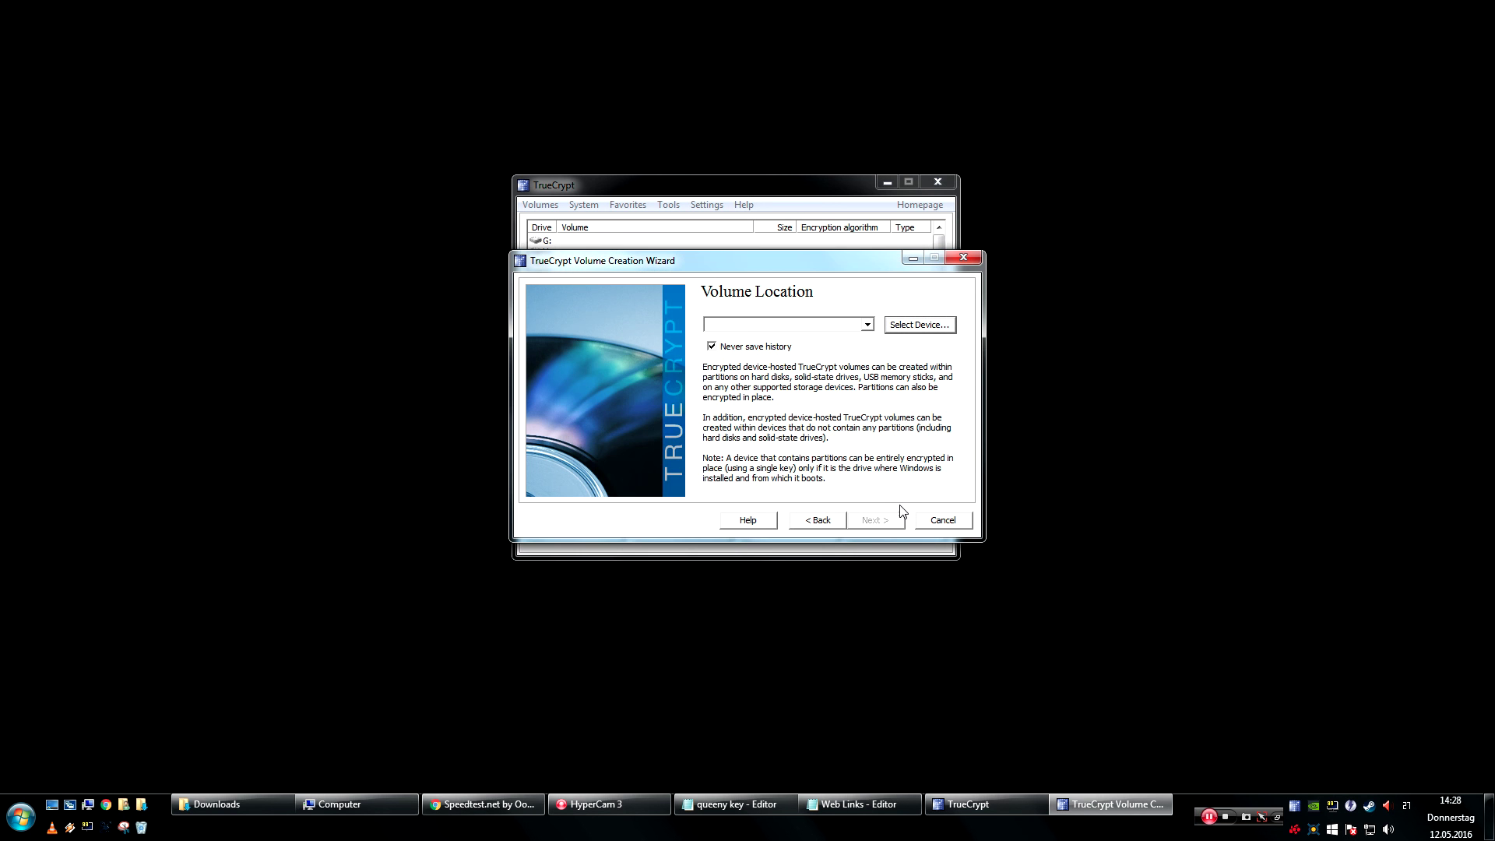
pyautogui.click(943, 522)
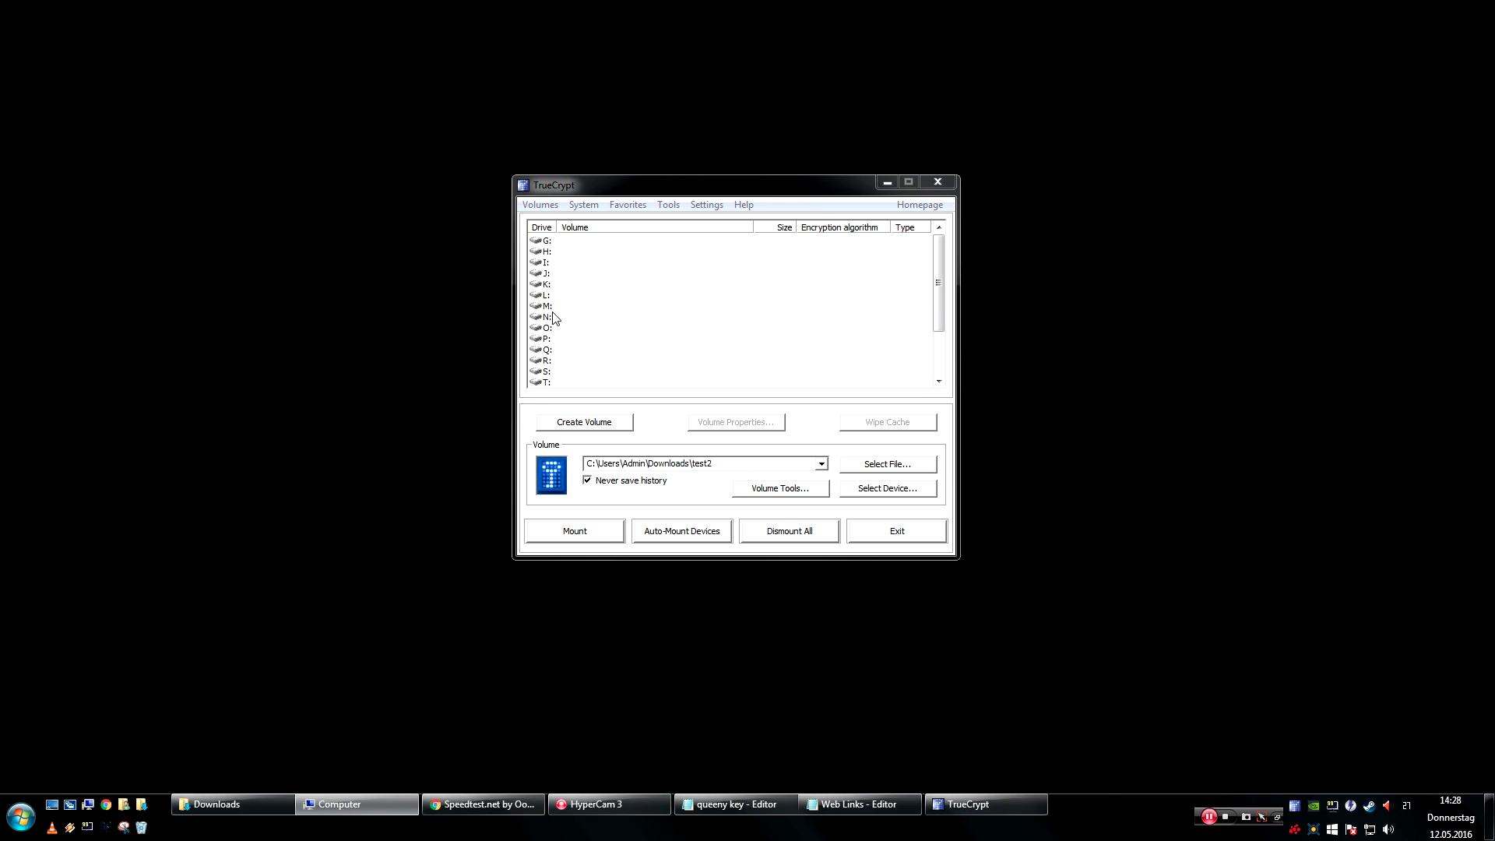
# - Select drive letter P: and view the ToGo partition in the device list without choosing it
pyautogui.click(584, 340)
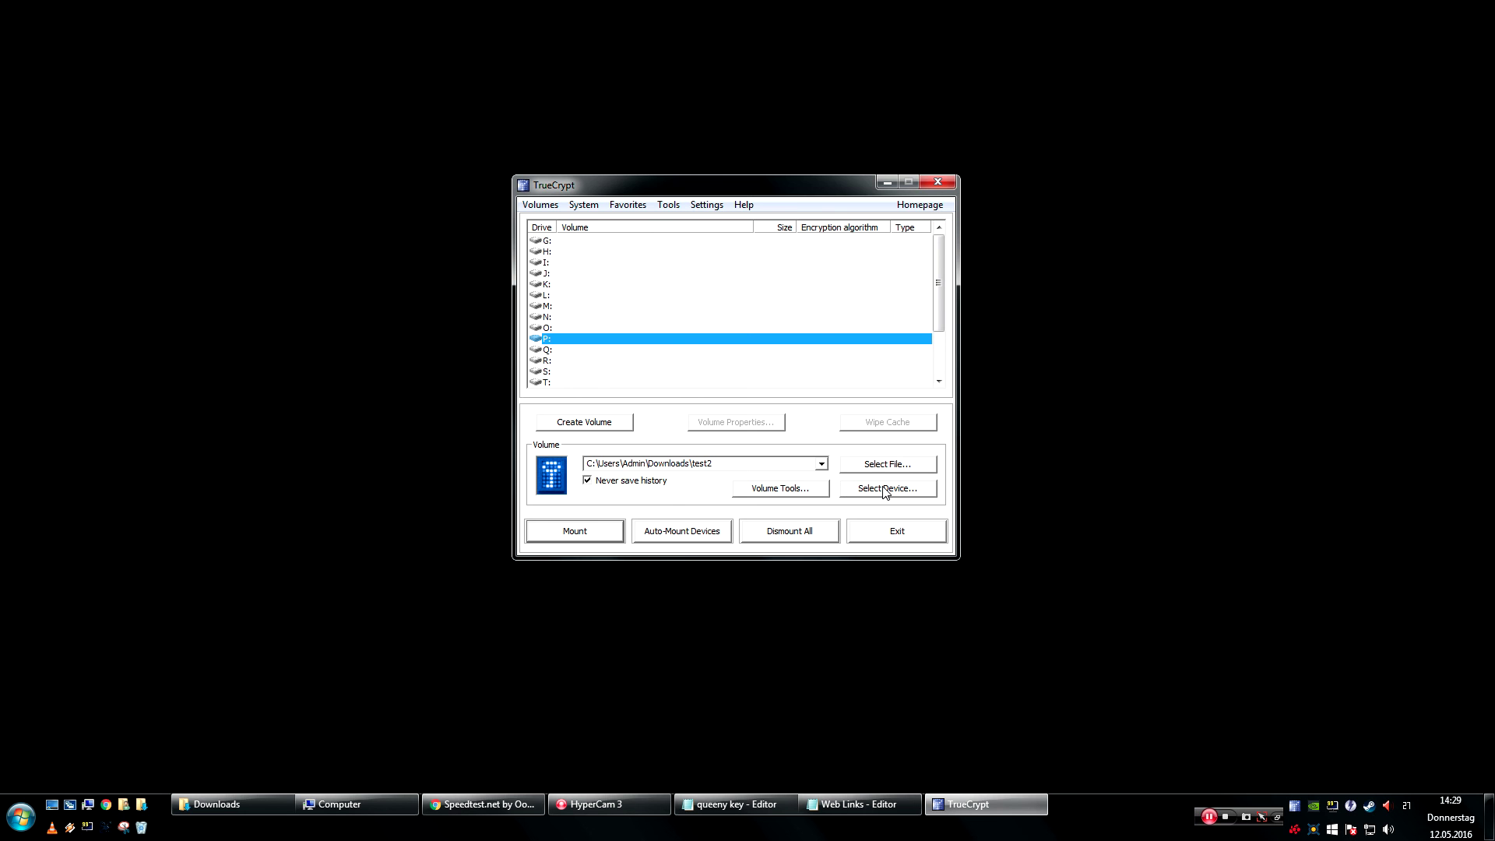
pyautogui.click(884, 488)
pyautogui.click(664, 358)
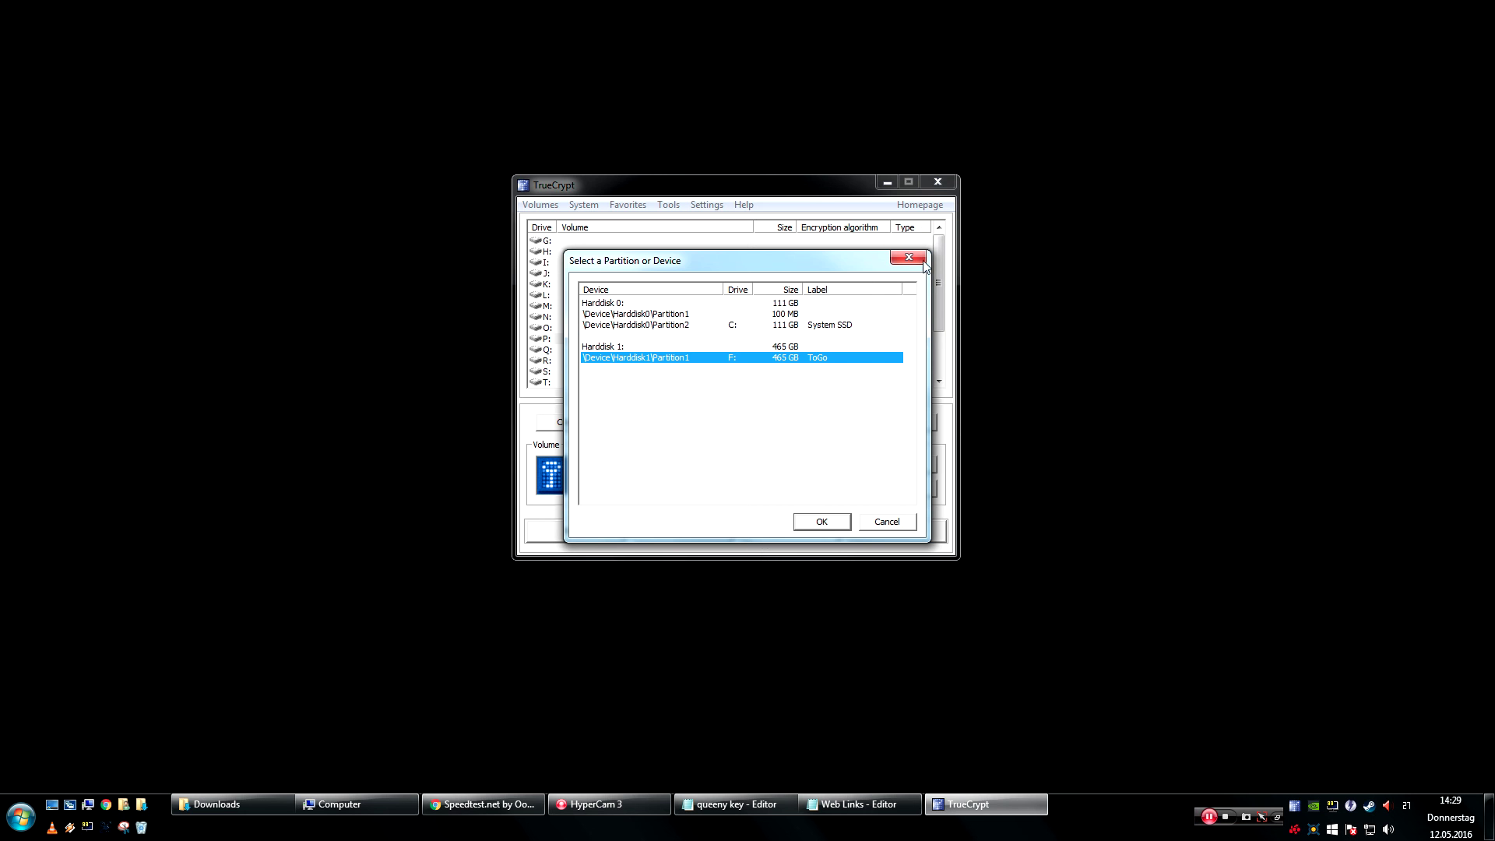
pyautogui.click(887, 521)
# - Try mounting test2 on P:, cancel the password prompt, and restart the volume creation wizard
pyautogui.doubleClick(578, 336)
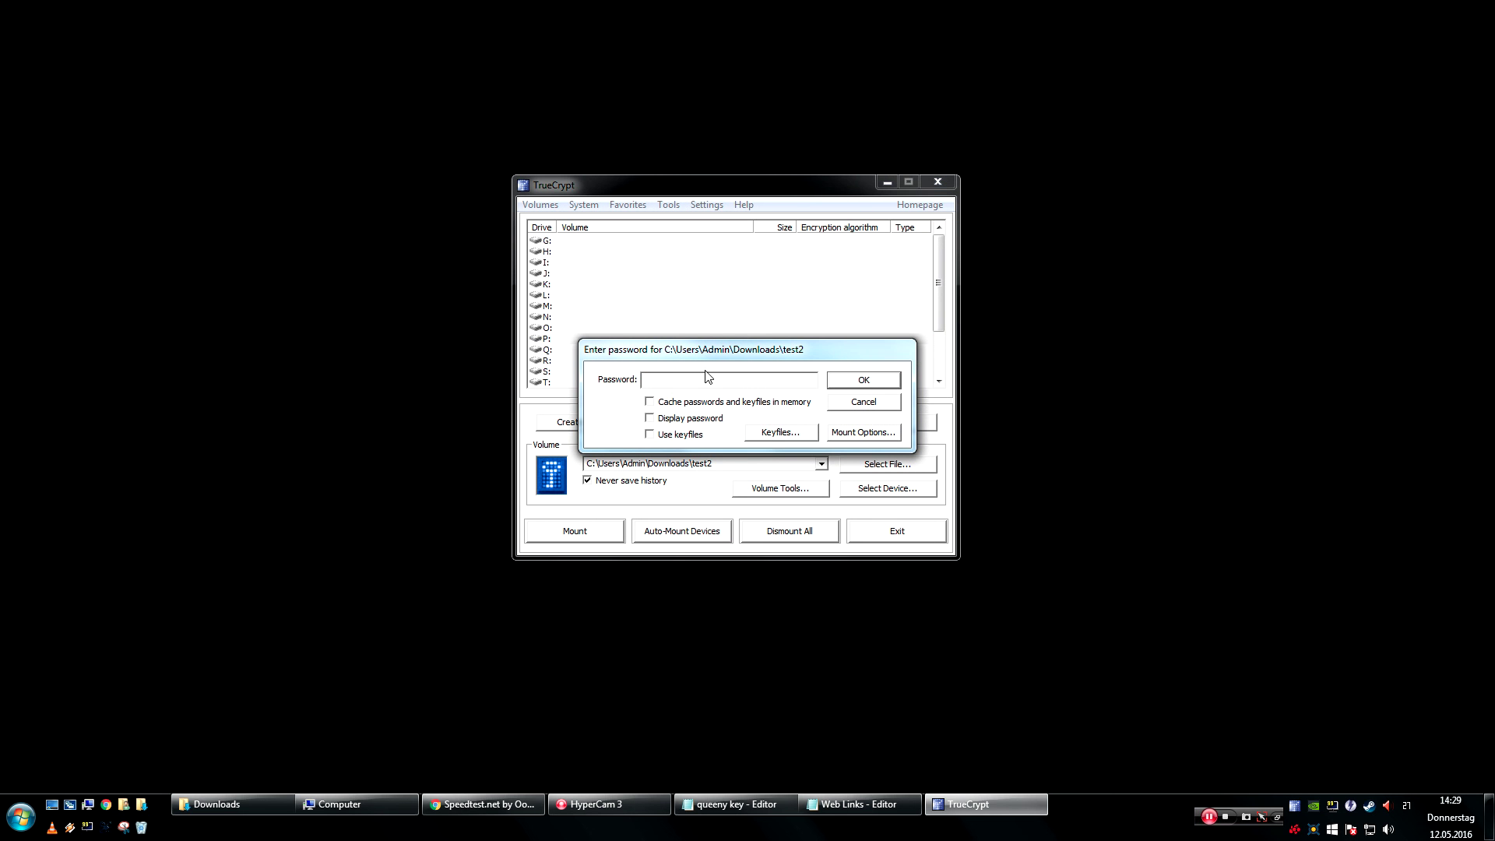
pyautogui.click(866, 403)
pyautogui.click(586, 425)
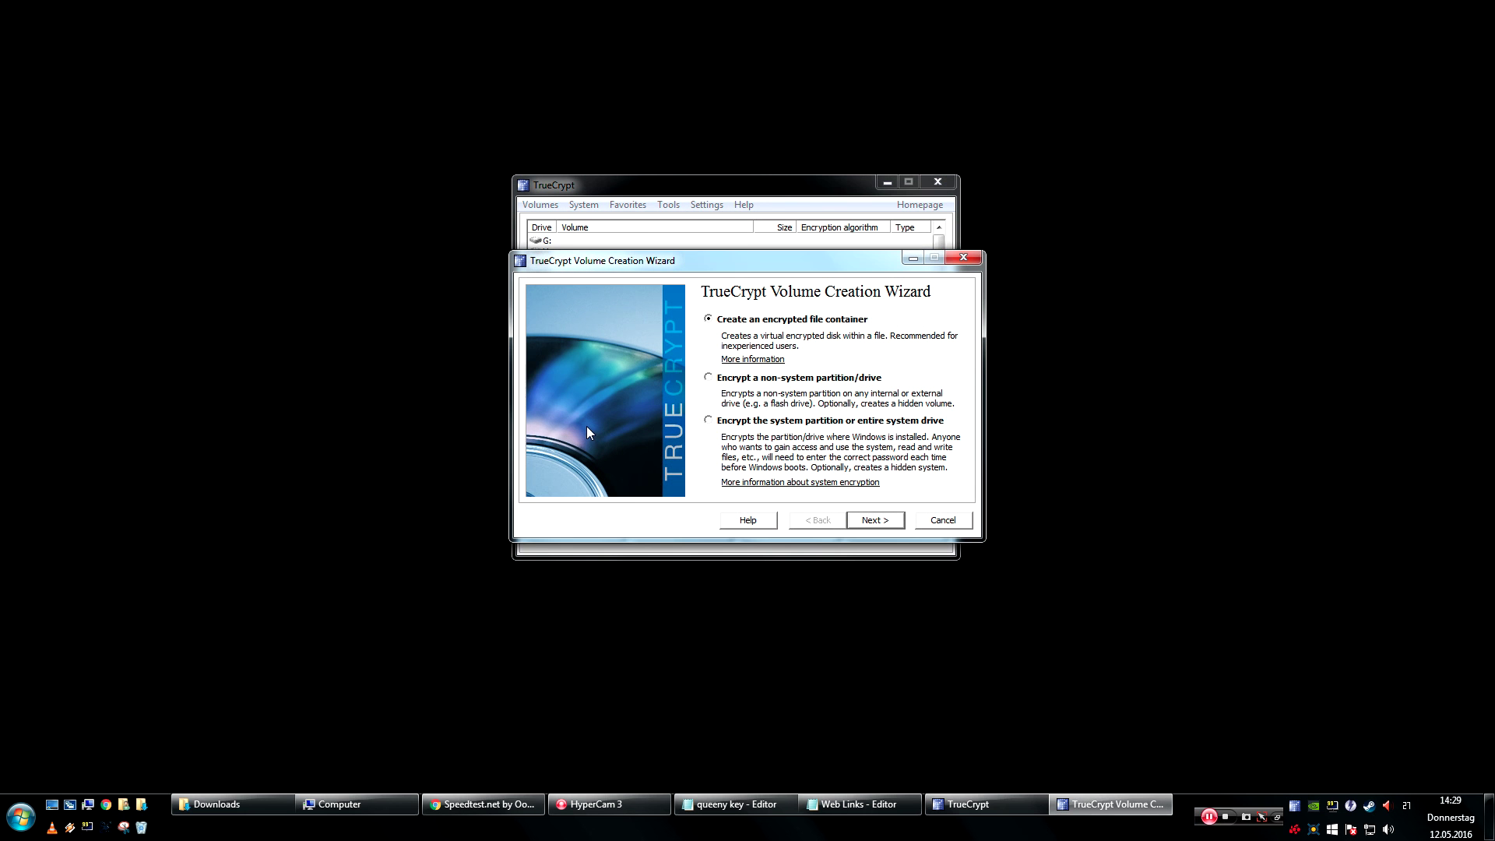
# - Select 'Encrypt the system partition or entire system drive' on the wizard's first page
pyautogui.click(786, 424)
# - Open Disk Management (Datenspeicher > Datenträgerverwaltung) via Computer > Verwalten
pyautogui.rightClick(87, 804)
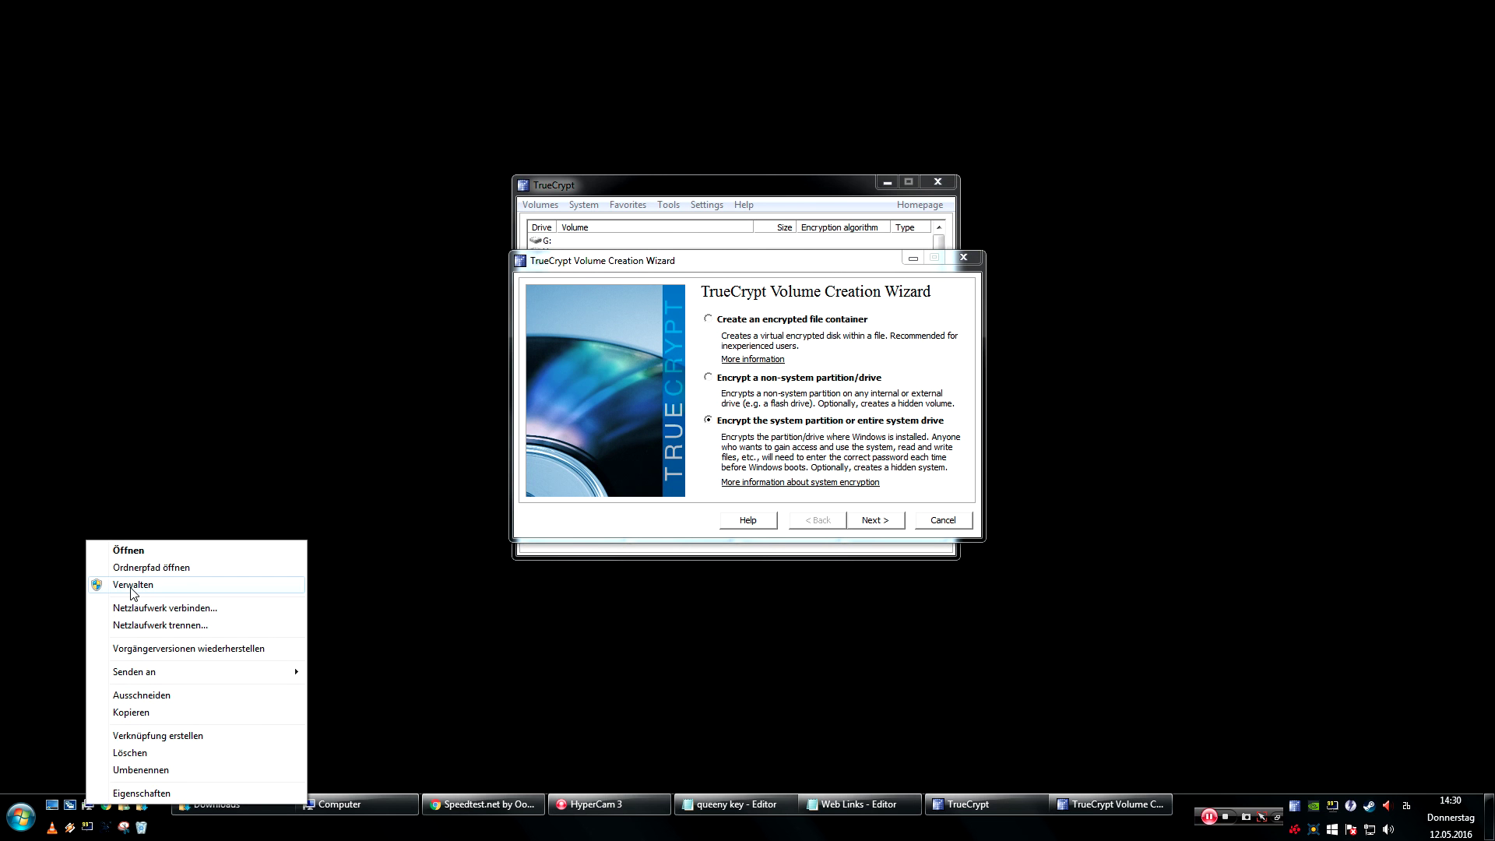
pyautogui.click(260, 580)
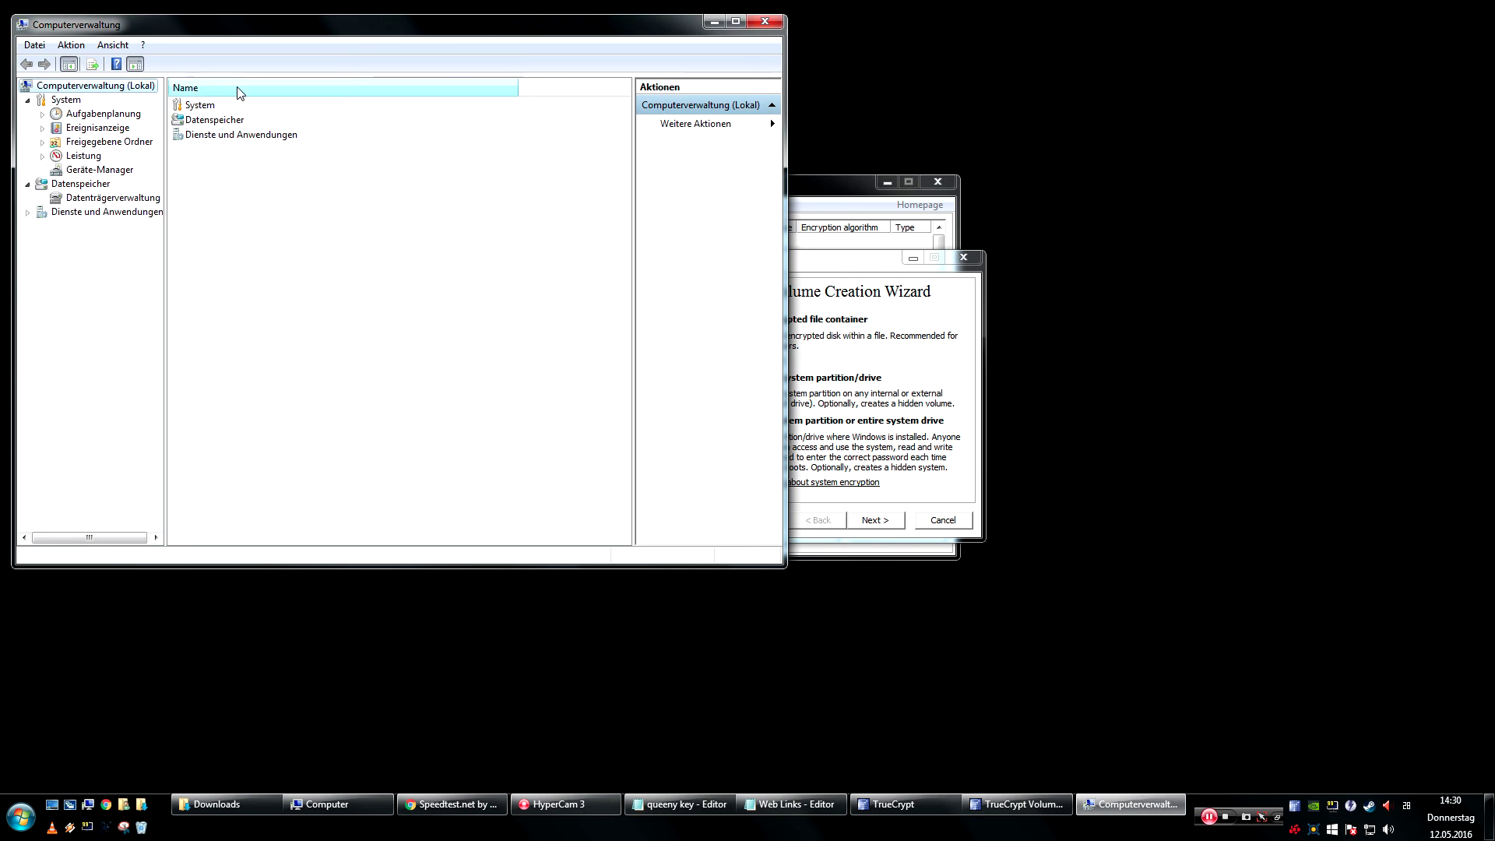
pyautogui.doubleClick(214, 119)
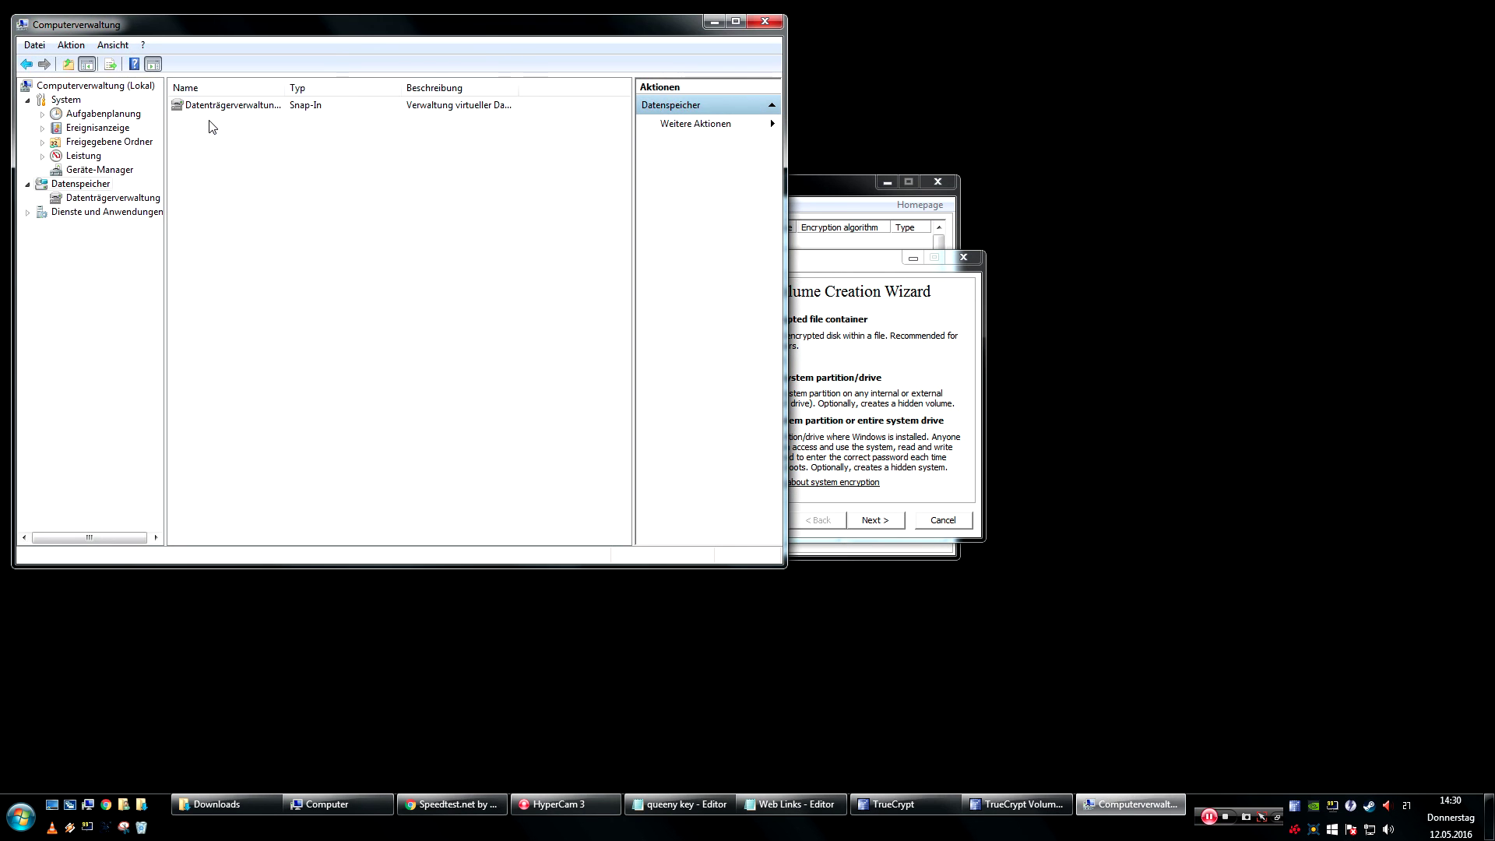
pyautogui.doubleClick(222, 104)
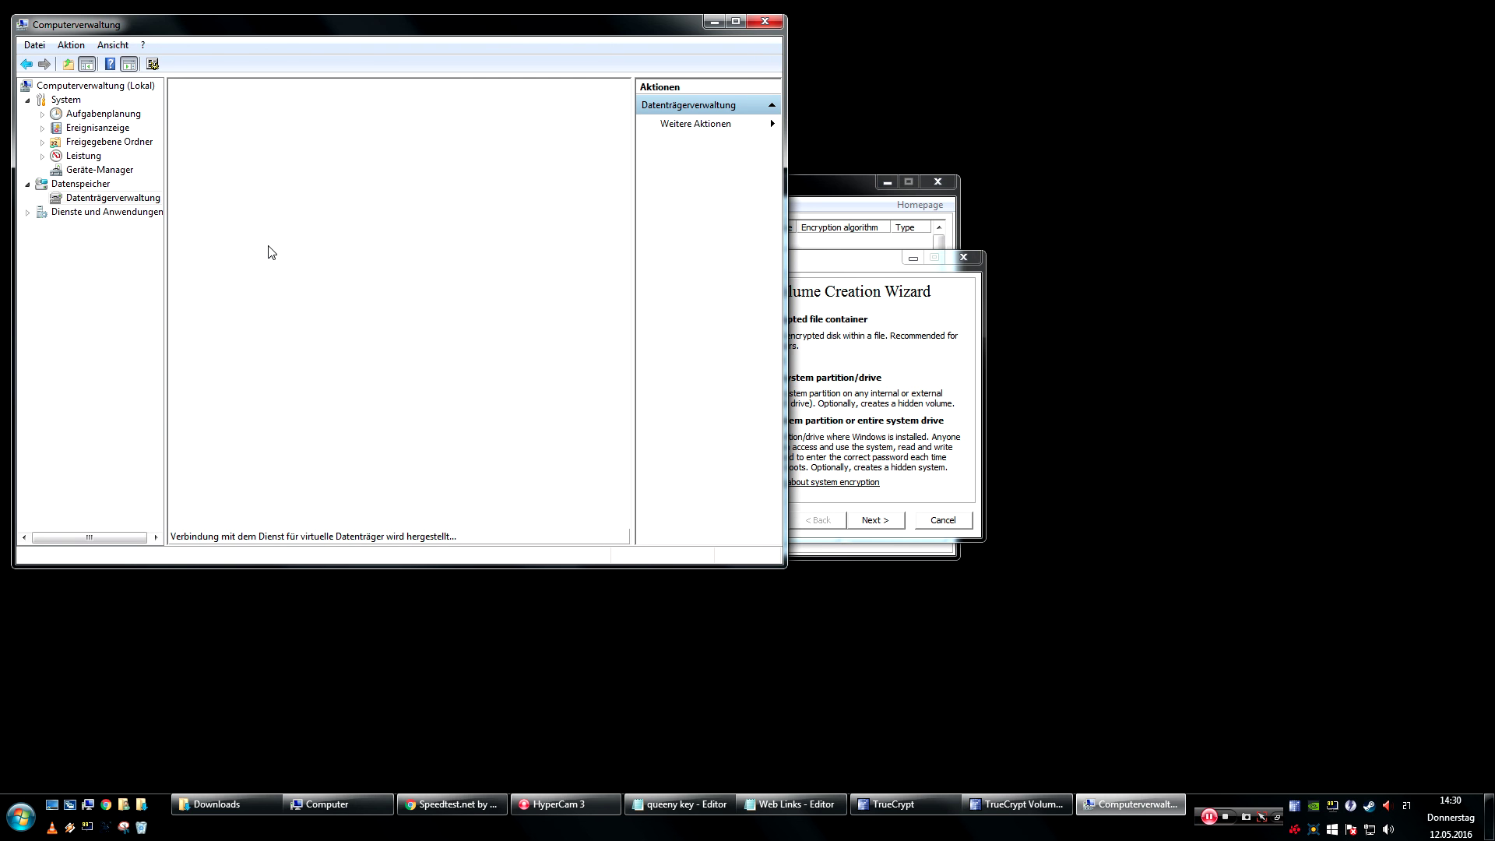
# - Inspect the Datenträger 0 and Datenträger 1 layout and options, then minimize Computer Management
pyautogui.hscroll(3, 269, 279)
pyautogui.moveTo(629, 395); pyautogui.dragTo(629, 468)
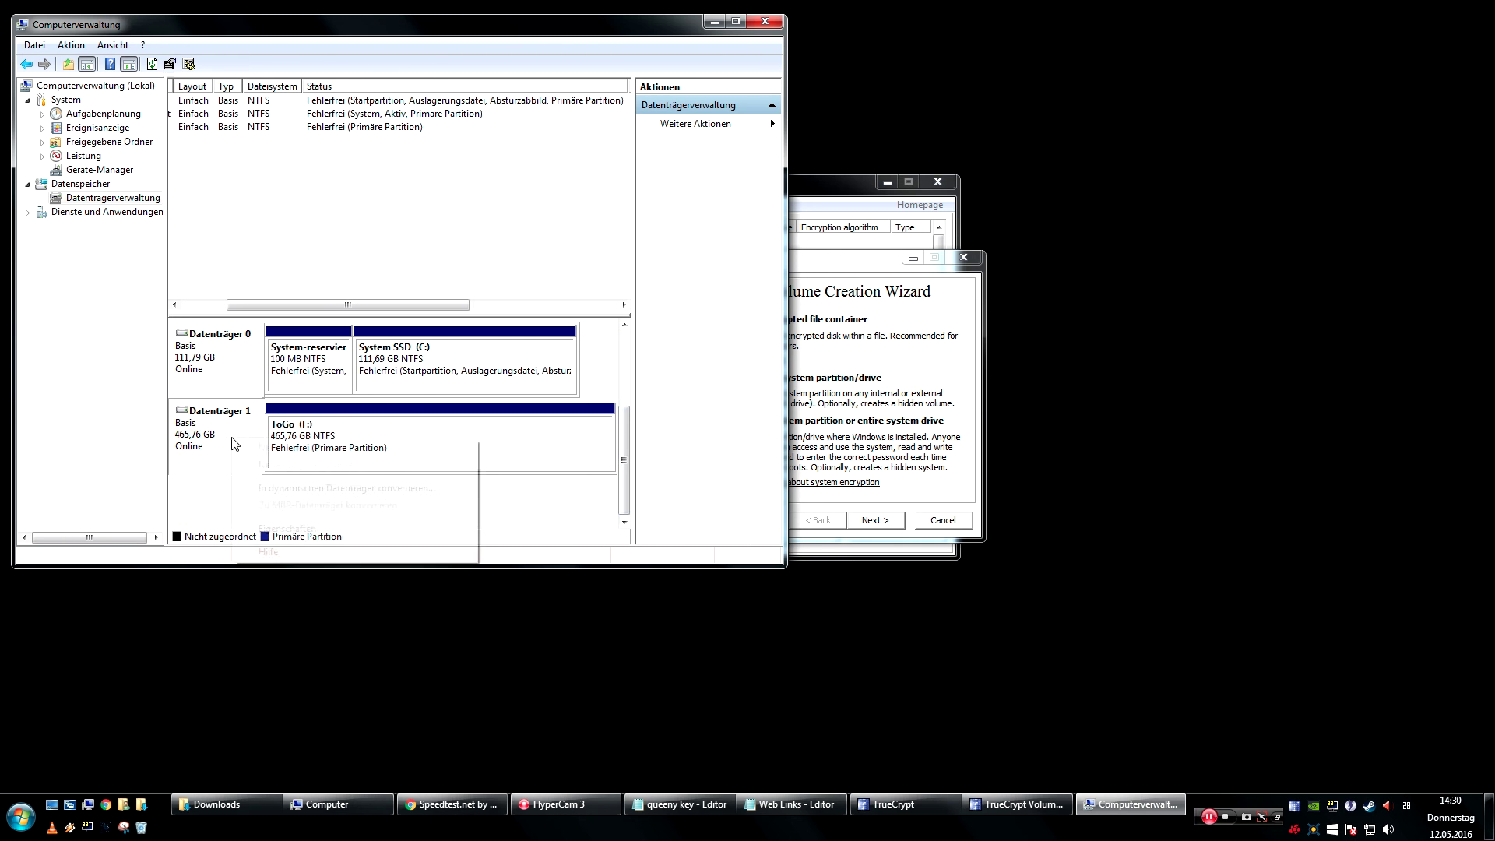
pyautogui.rightClick(232, 437)
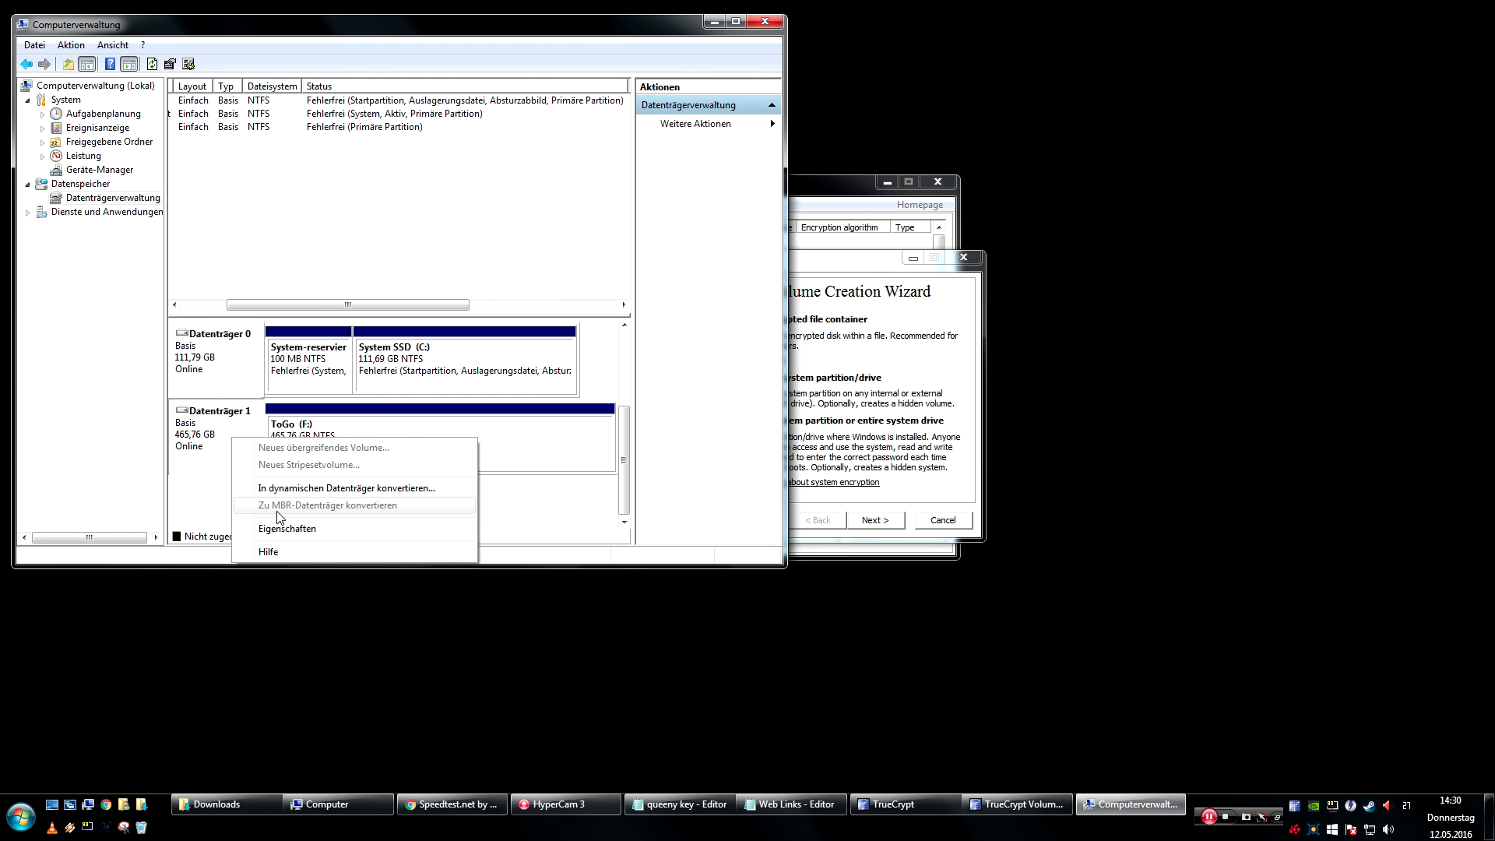
pyautogui.click(215, 514)
pyautogui.click(714, 23)
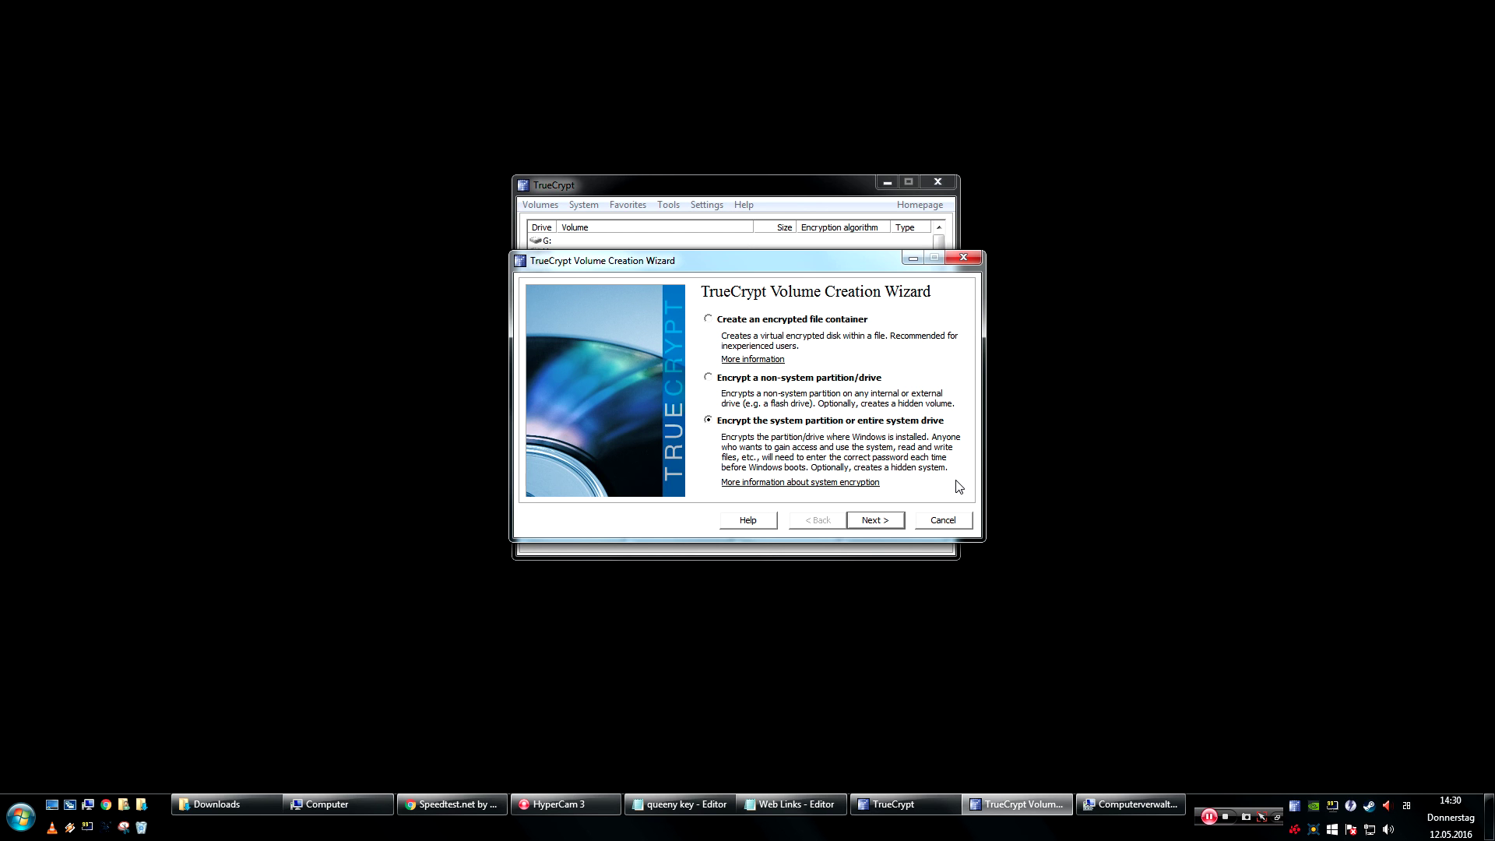
# - Close the wizard, view Keyfiles options for mounting test2 on O:, then cancel without mounting
pyautogui.click(926, 521)
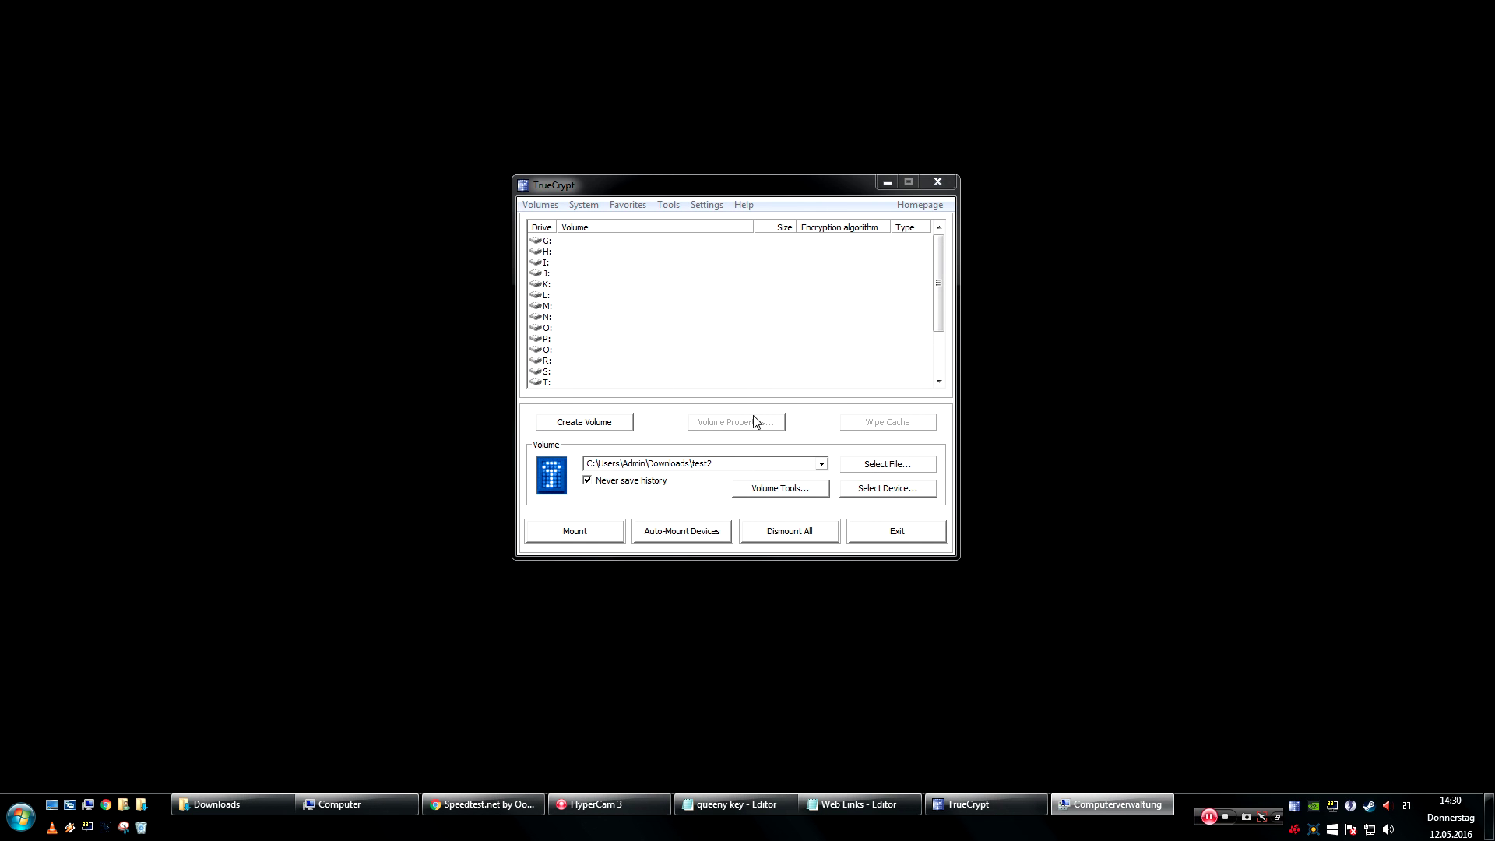
pyautogui.doubleClick(601, 335)
pyautogui.click(780, 431)
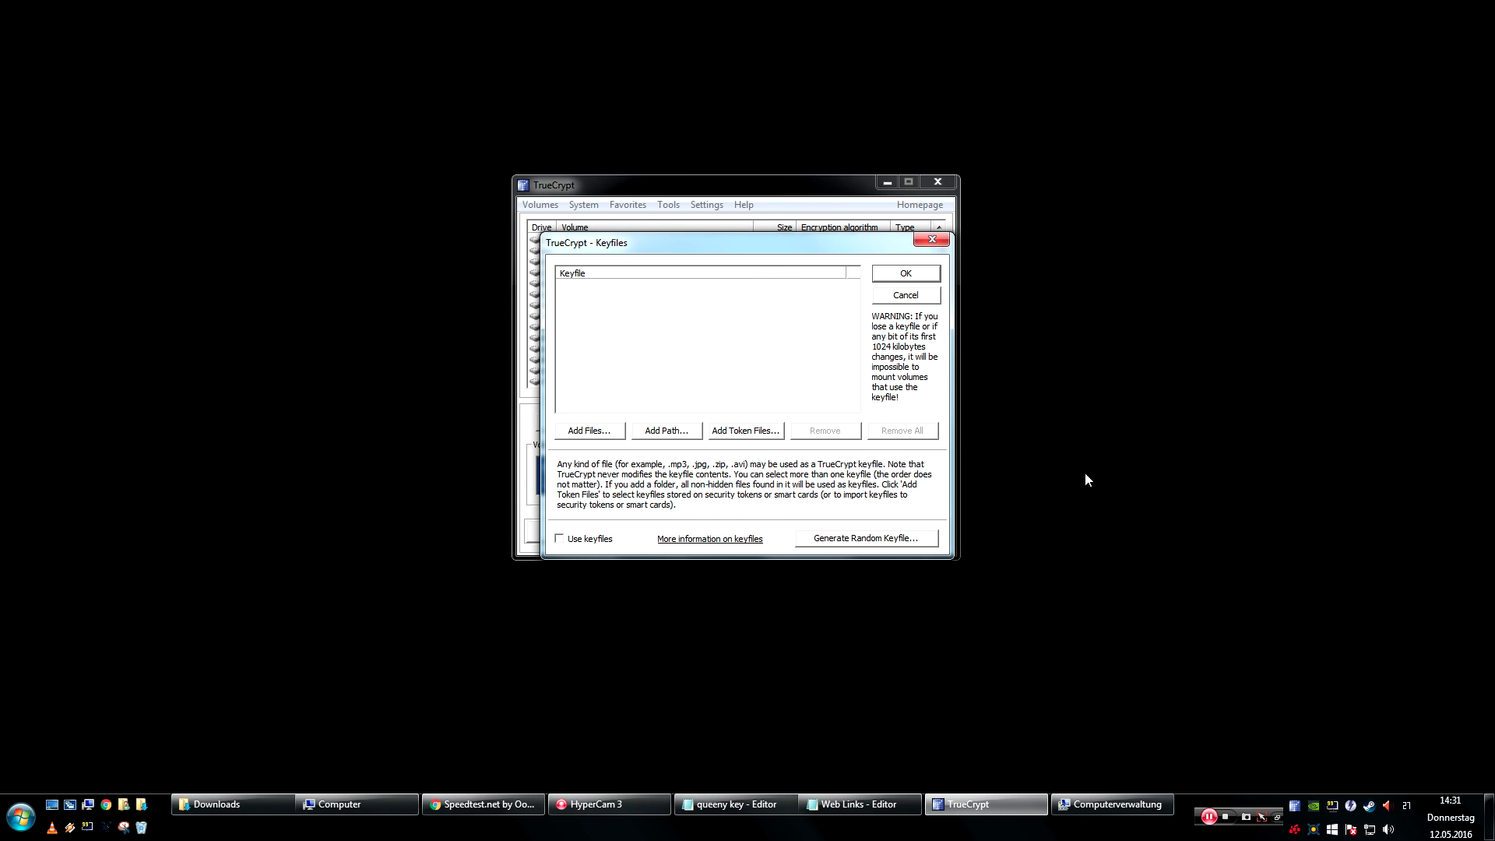
pyautogui.click(940, 240)
pyautogui.click(864, 401)
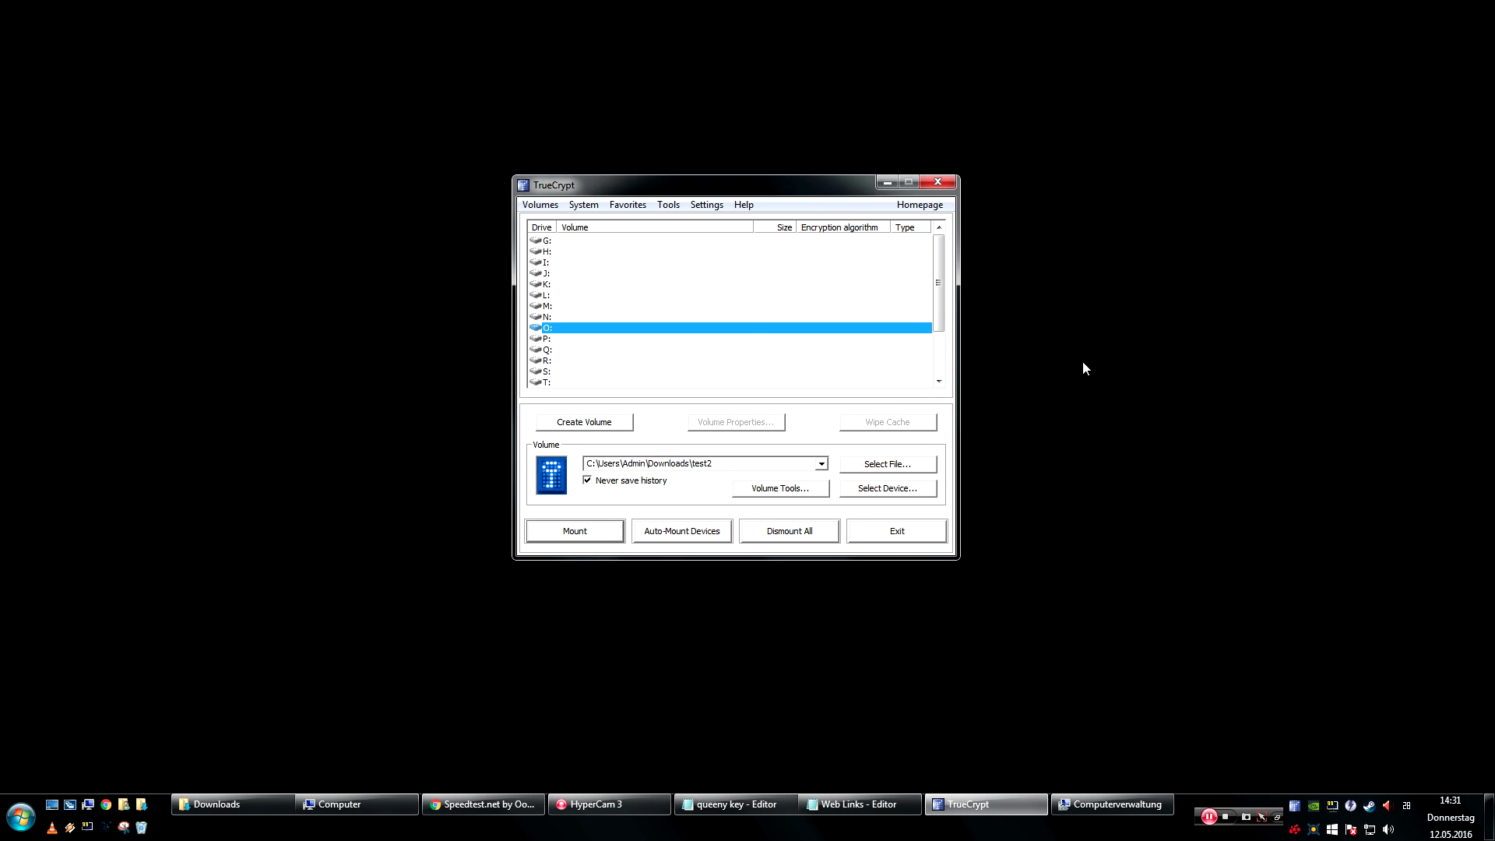